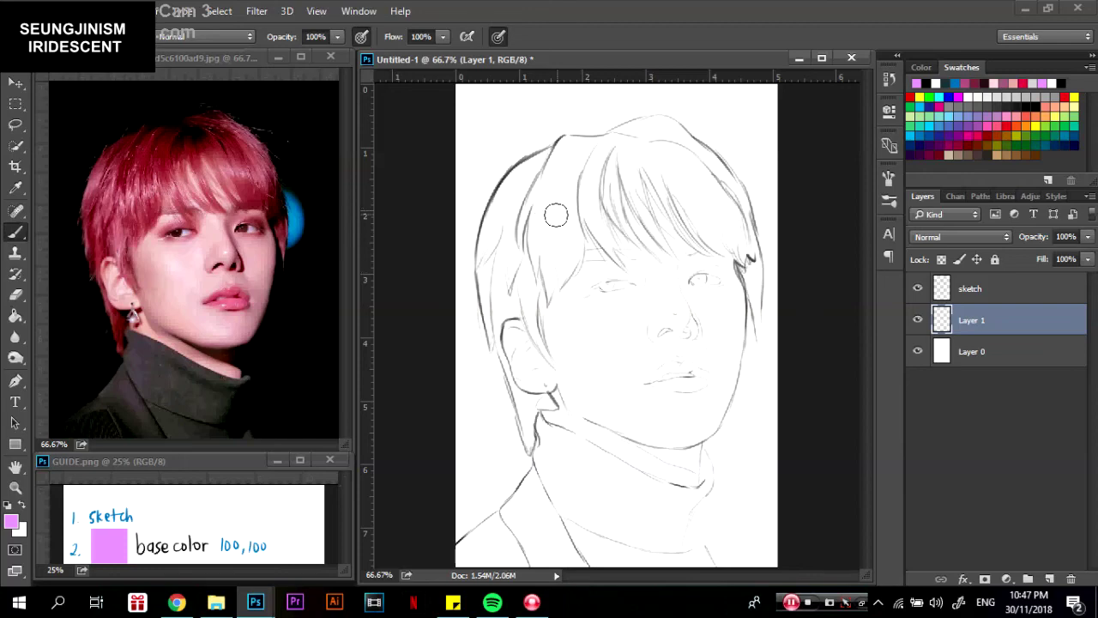
Paint flat pink over the hair and ear areas, erase overspill, and scroll the colour guide.
{"action": "mouse_move", "coordinate": [555, 214]}
{"action": "left_mouse_down"}
{"action": "mouse_move", "coordinate": [549, 176]}
{"action": "mouse_move", "coordinate": [592, 145]}
{"action": "mouse_move", "coordinate": [498, 205]}
{"action": "mouse_move", "coordinate": [514, 360]}
{"action": "mouse_move", "coordinate": [519, 321]}
{"action": "mouse_move", "coordinate": [541, 429]}
{"action": "mouse_move", "coordinate": [575, 463]}
{"action": "mouse_move", "coordinate": [517, 512]}
{"action": "mouse_move", "coordinate": [506, 554]}
{"action": "mouse_move", "coordinate": [614, 523]}
{"action": "mouse_move", "coordinate": [699, 532]}
{"action": "mouse_move", "coordinate": [592, 309]}
{"action": "mouse_move", "coordinate": [632, 314]}
{"action": "mouse_move", "coordinate": [708, 417]}
{"action": "mouse_move", "coordinate": [725, 339]}
{"action": "mouse_move", "coordinate": [716, 240]}
{"action": "mouse_move", "coordinate": [617, 188]}
{"action": "mouse_move", "coordinate": [630, 129]}
{"action": "mouse_move", "coordinate": [701, 160]}
{"action": "mouse_move", "coordinate": [678, 202]}
{"action": "mouse_move", "coordinate": [706, 172]}
{"action": "mouse_move", "coordinate": [749, 239]}
{"action": "mouse_move", "coordinate": [752, 273]}
{"action": "left_mouse_up"}
{"action": "left_click_drag", "start_coordinate": [740, 219], "coordinate": [761, 343]}
{"action": "left_click_drag", "start_coordinate": [745, 287], "coordinate": [738, 352]}
{"action": "key", "text": "e"}
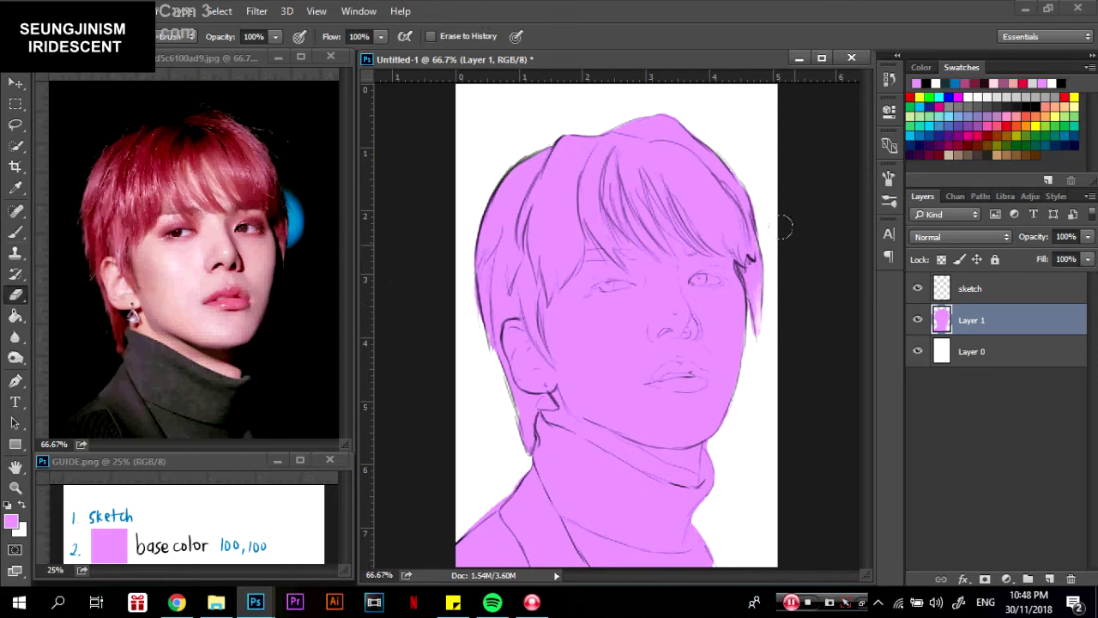
{"action": "key", "text": "b"}
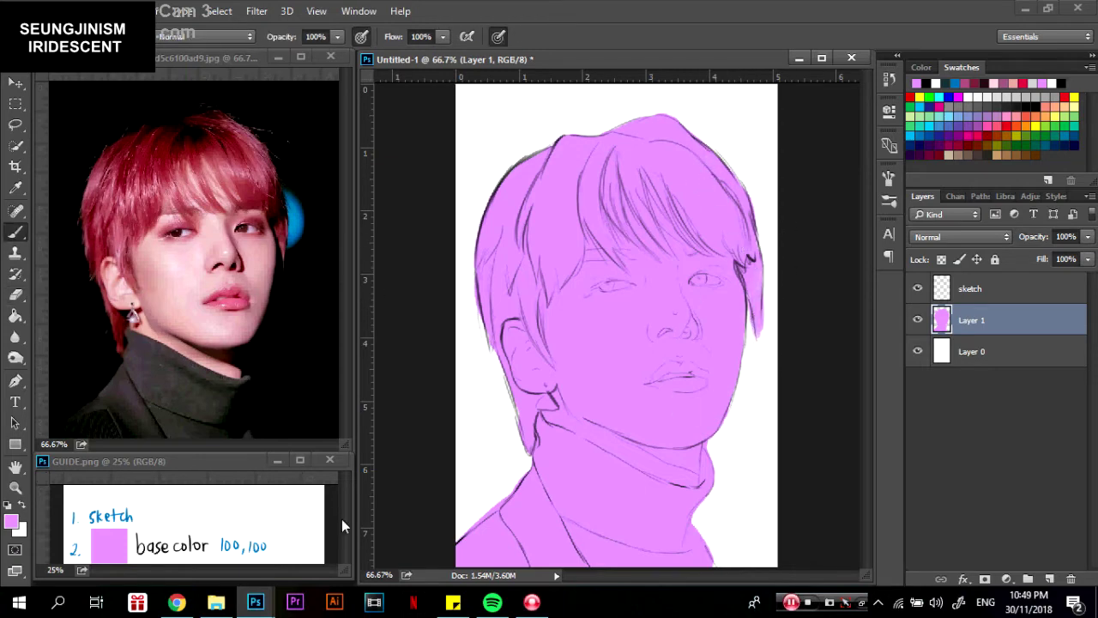
{"action": "left_click", "coordinate": [341, 519]}
{"action": "scroll", "coordinate": [194, 523], "scroll_direction": "down", "scroll_amount": 3}
Sample the red face base colour from the guide onto a new Layer 2.
{"action": "key", "text": "i"}
{"action": "left_click", "coordinate": [109, 527]}
{"action": "left_click", "coordinate": [833, 215]}
{"action": "left_click", "coordinate": [1048, 579]}
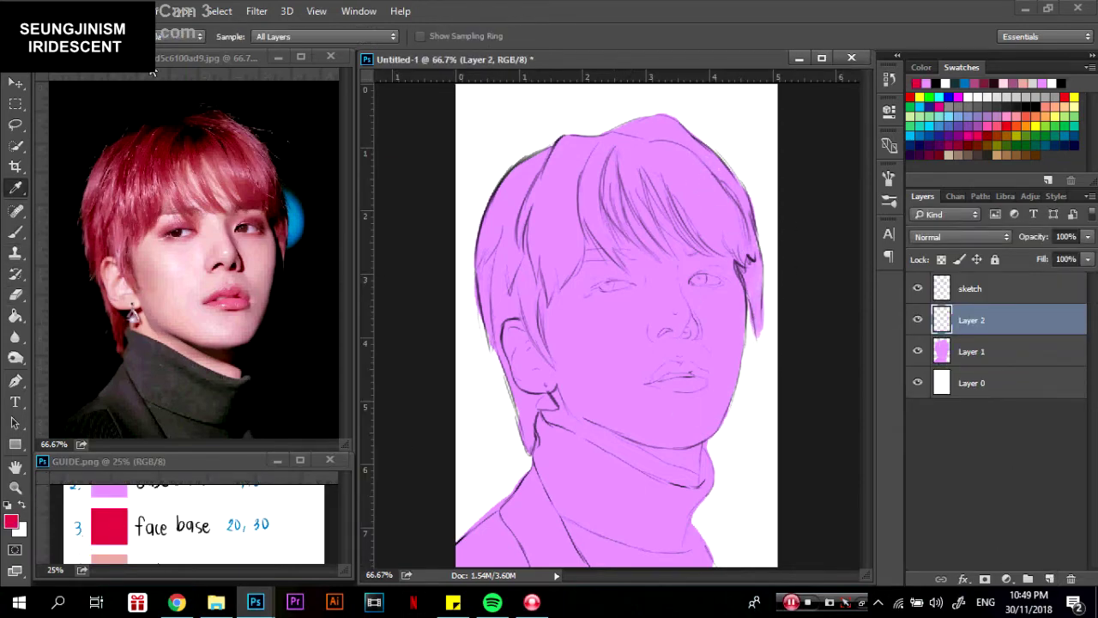
{"action": "key", "text": "b"}
With brush opacity 20% and flow 30%, paint deeper pink over face, ear, jaw and neck.
{"action": "left_click_drag", "start_coordinate": [276, 53], "coordinate": [271, 53]}
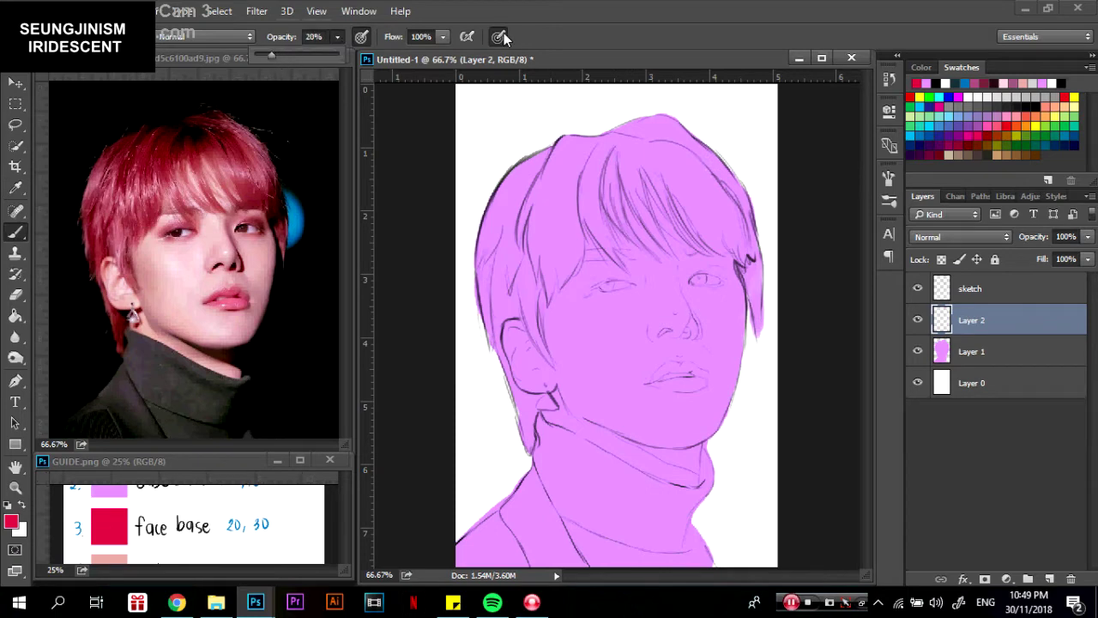
{"action": "left_click_drag", "start_coordinate": [443, 36], "coordinate": [386, 55]}
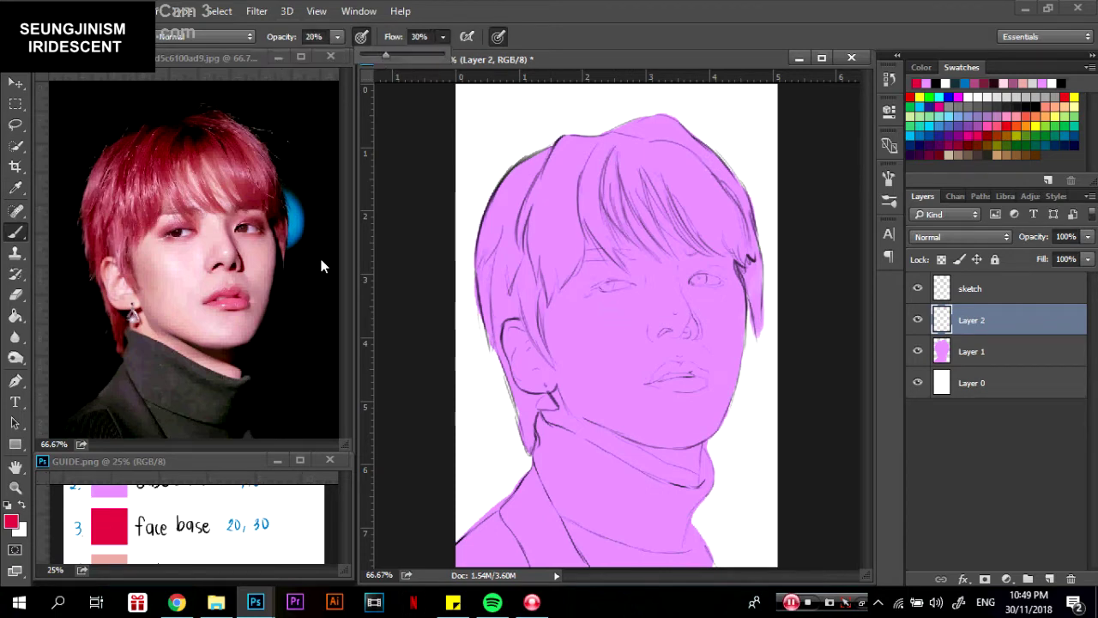
{"action": "left_click", "coordinate": [39, 36]}
{"action": "left_click", "coordinate": [515, 340]}
{"action": "mouse_move", "coordinate": [515, 340]}
{"action": "left_mouse_down"}
{"action": "mouse_move", "coordinate": [579, 429]}
{"action": "mouse_move", "coordinate": [551, 302]}
{"action": "mouse_move", "coordinate": [601, 257]}
{"action": "mouse_move", "coordinate": [617, 441]}
{"action": "mouse_move", "coordinate": [691, 443]}
{"action": "mouse_move", "coordinate": [598, 289]}
{"action": "mouse_move", "coordinate": [630, 311]}
{"action": "mouse_move", "coordinate": [601, 223]}
{"action": "mouse_move", "coordinate": [639, 201]}
{"action": "mouse_move", "coordinate": [658, 257]}
{"action": "mouse_move", "coordinate": [678, 433]}
{"action": "mouse_move", "coordinate": [693, 257]}
{"action": "mouse_move", "coordinate": [734, 343]}
{"action": "mouse_move", "coordinate": [715, 421]}
{"action": "mouse_move", "coordinate": [673, 382]}
{"action": "left_mouse_up"}
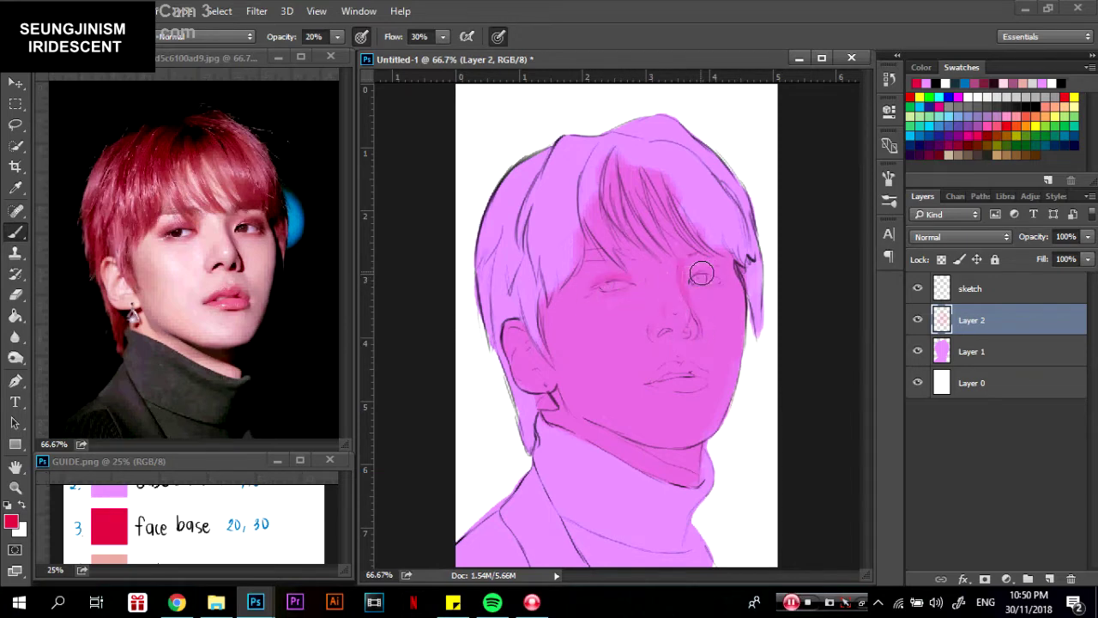
{"action": "left_click_drag", "start_coordinate": [673, 462], "coordinate": [629, 444]}
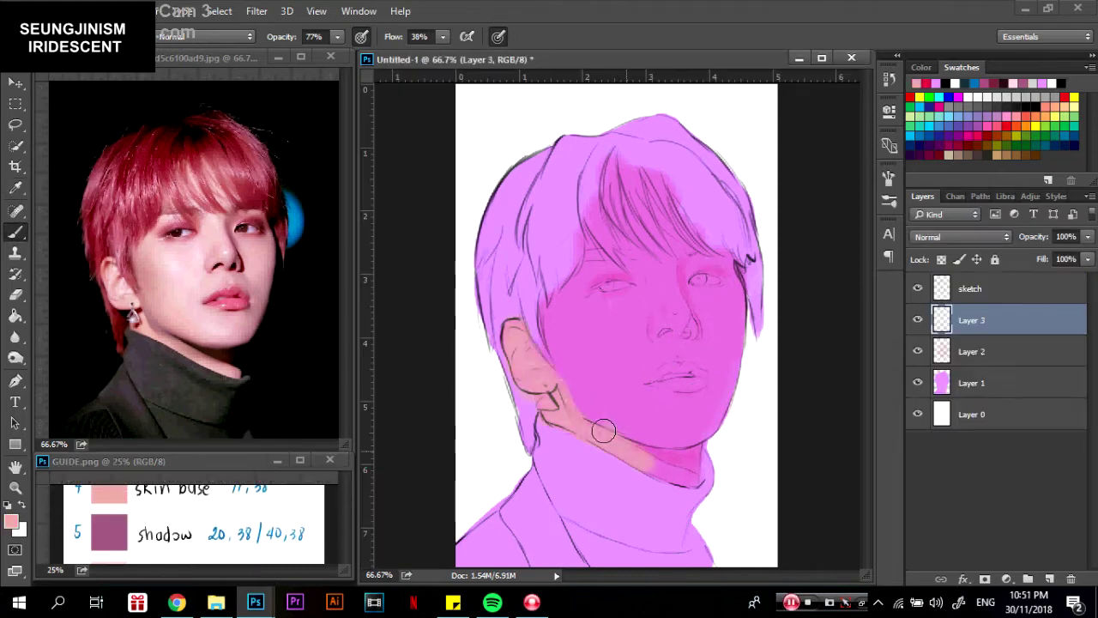
Brush peach skin tone over forehead, face, cheek and jaw, checking it against the pink base.
{"action": "mouse_move", "coordinate": [603, 429]}
{"action": "left_mouse_down"}
{"action": "mouse_move", "coordinate": [638, 361]}
{"action": "mouse_move", "coordinate": [552, 349]}
{"action": "mouse_move", "coordinate": [600, 206]}
{"action": "mouse_move", "coordinate": [686, 344]}
{"action": "mouse_move", "coordinate": [729, 326]}
{"action": "mouse_move", "coordinate": [698, 420]}
{"action": "mouse_move", "coordinate": [634, 392]}
{"action": "mouse_move", "coordinate": [666, 183]}
{"action": "left_mouse_up"}
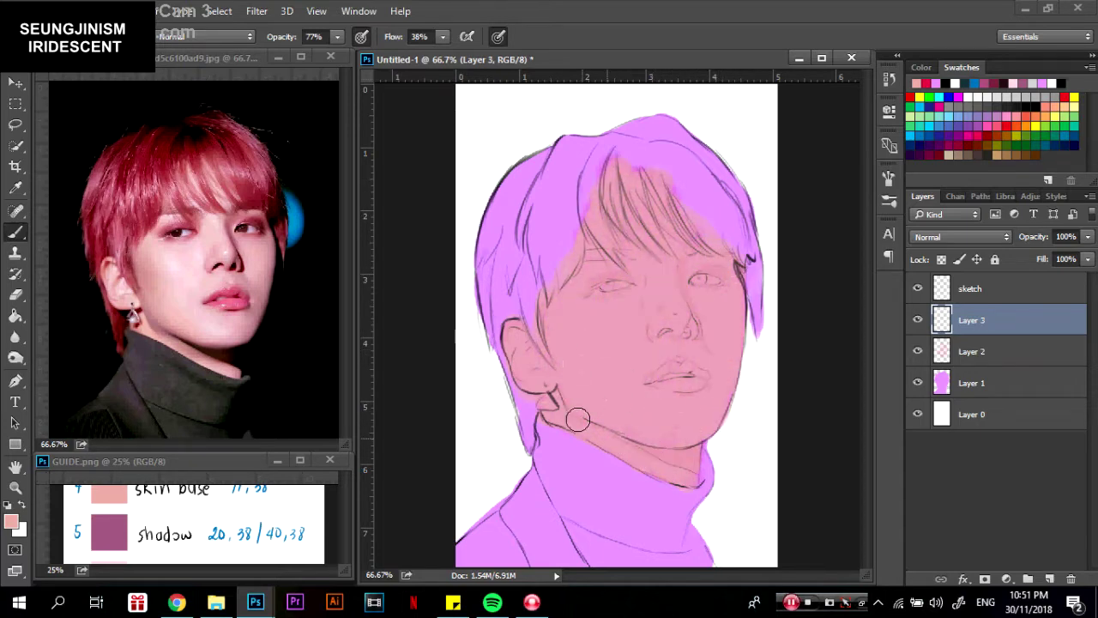
{"action": "left_click_drag", "start_coordinate": [577, 420], "coordinate": [512, 335]}
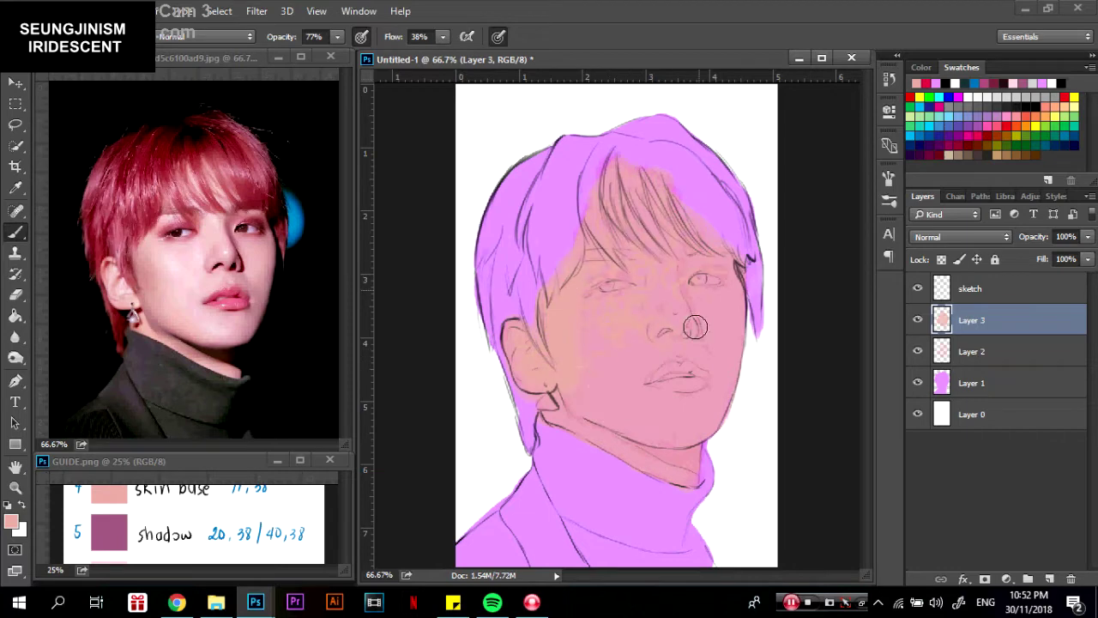
{"action": "left_click_drag", "start_coordinate": [695, 327], "coordinate": [719, 401]}
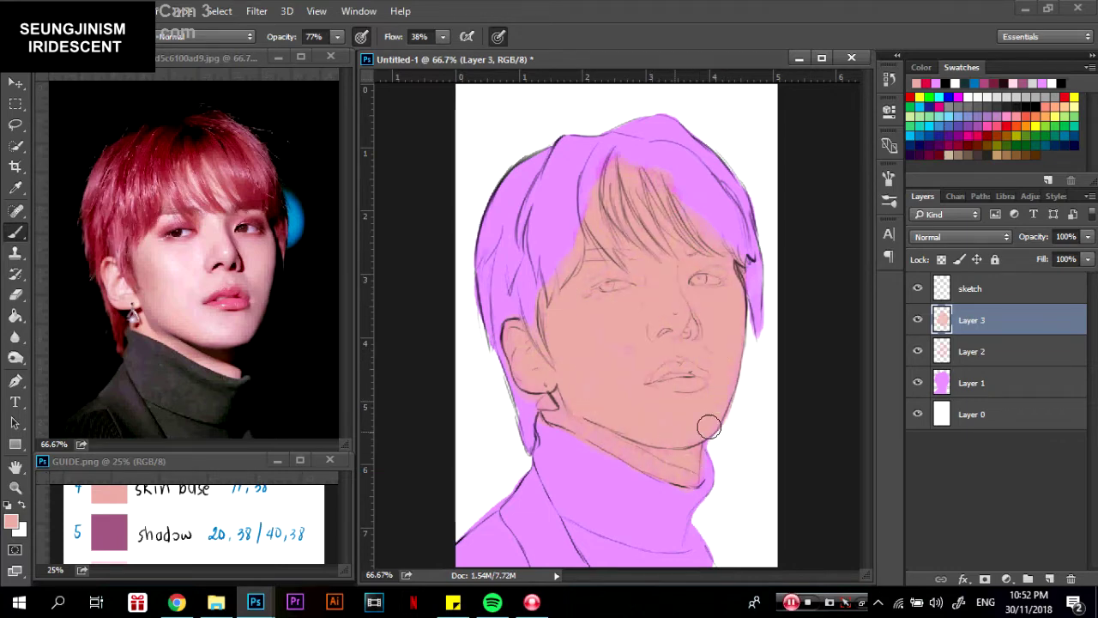
{"action": "left_click", "coordinate": [917, 383]}
{"action": "left_click", "coordinate": [917, 382]}
Even out the peach tone across the face and recheck coverage with the base layer hidden.
{"action": "left_click_drag", "start_coordinate": [602, 267], "coordinate": [604, 296]}
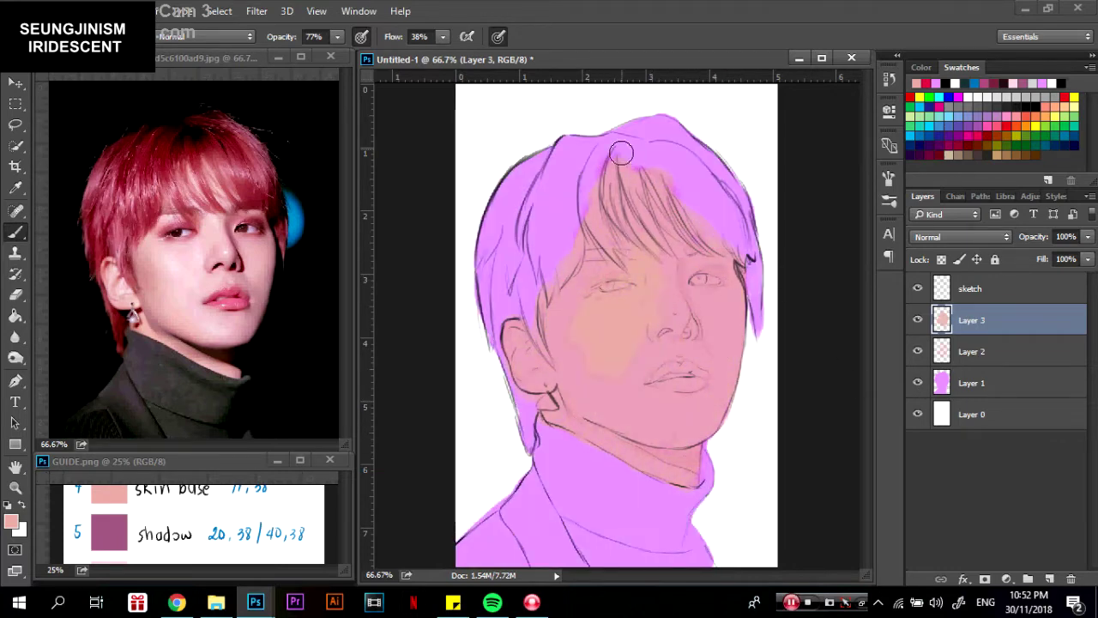
{"action": "left_click", "coordinate": [34, 36]}
{"action": "left_click", "coordinate": [635, 242]}
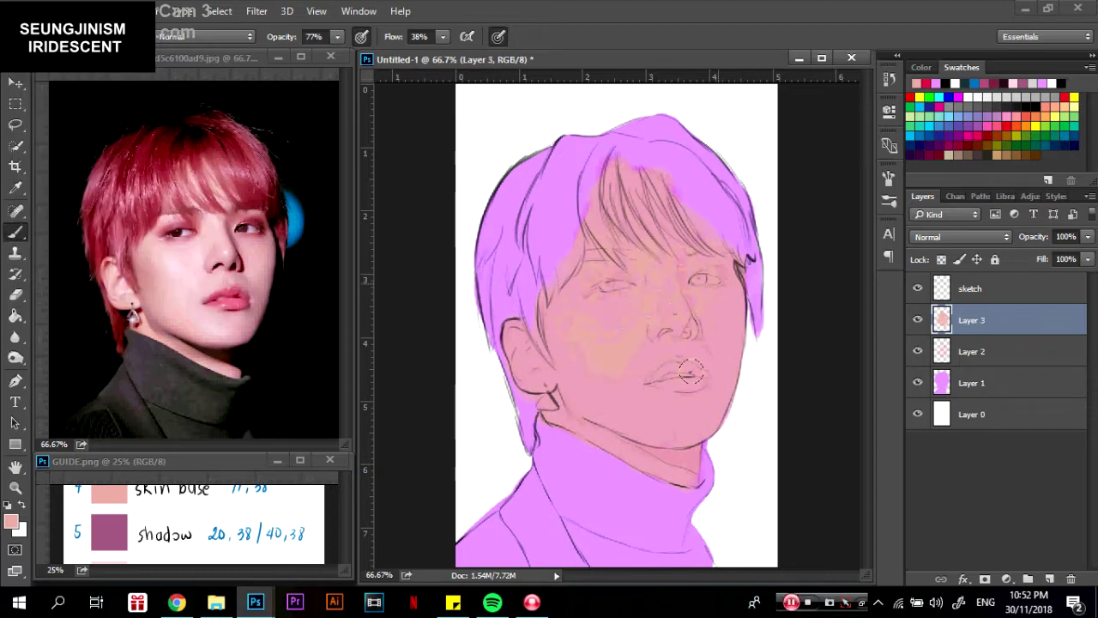
{"action": "left_click_drag", "start_coordinate": [690, 371], "coordinate": [605, 383]}
{"action": "left_click", "coordinate": [918, 382]}
{"action": "left_click", "coordinate": [917, 382]}
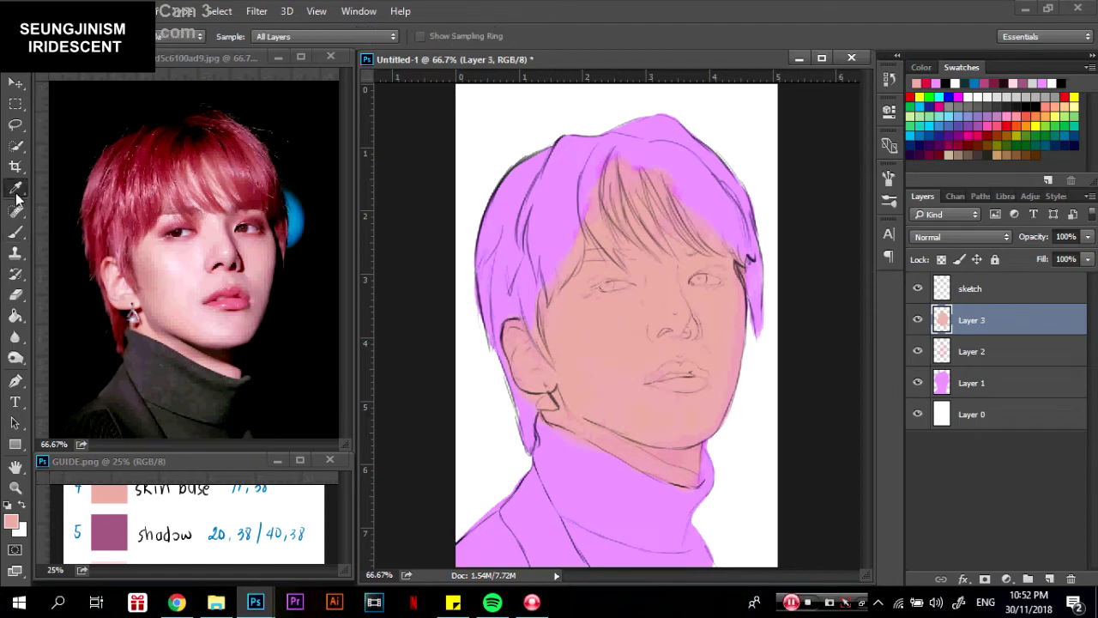
{"action": "left_click", "coordinate": [116, 527], "text": "alt"}
Pick the mauve shadow colour, add Layer 4 at 20% brush opacity, and zoom onto the face.
{"action": "left_click", "coordinate": [34, 36]}
{"action": "key", "text": "2"}
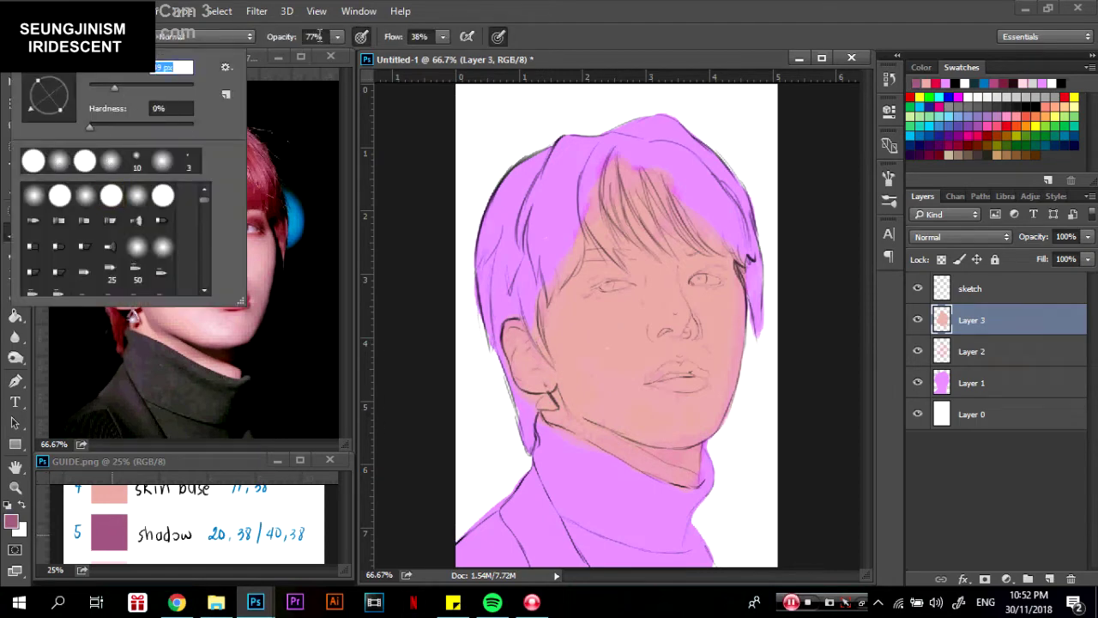
{"action": "left_click", "coordinate": [296, 51]}
{"action": "key", "text": "ctrl+plus"}
{"action": "key", "text": "ctrl+plus"}
{"action": "left_click", "coordinate": [1047, 578]}
{"action": "key", "text": "ctrl+minus"}
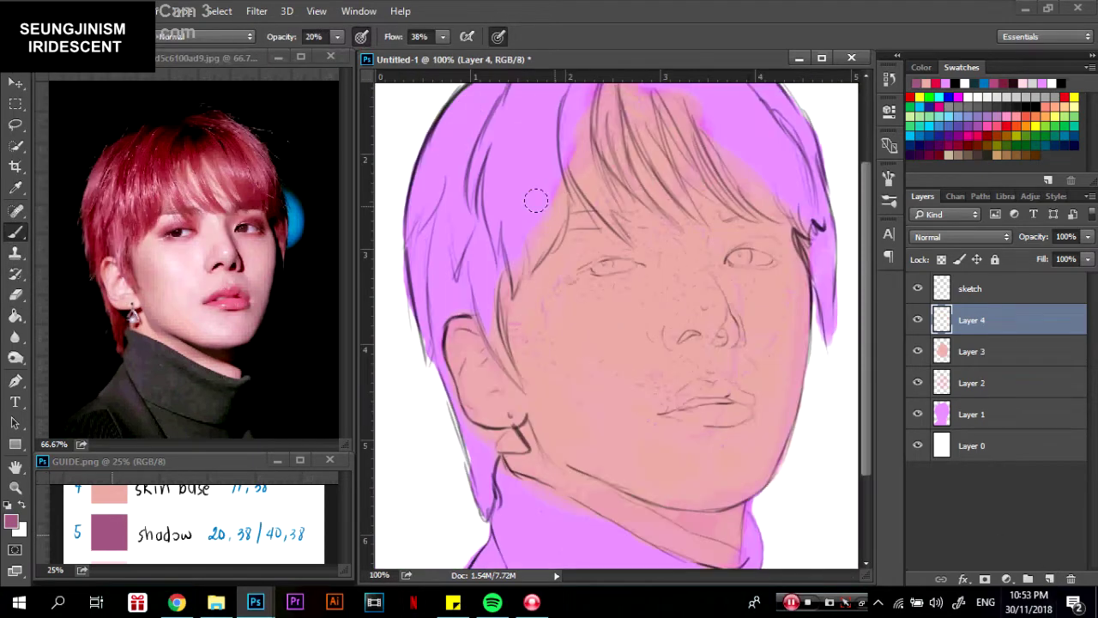
{"action": "right_click", "coordinate": [246, 65]}
{"action": "key", "text": "Escape"}
{"action": "key", "text": "ctrl+plus"}
{"action": "left_click", "coordinate": [608, 261]}
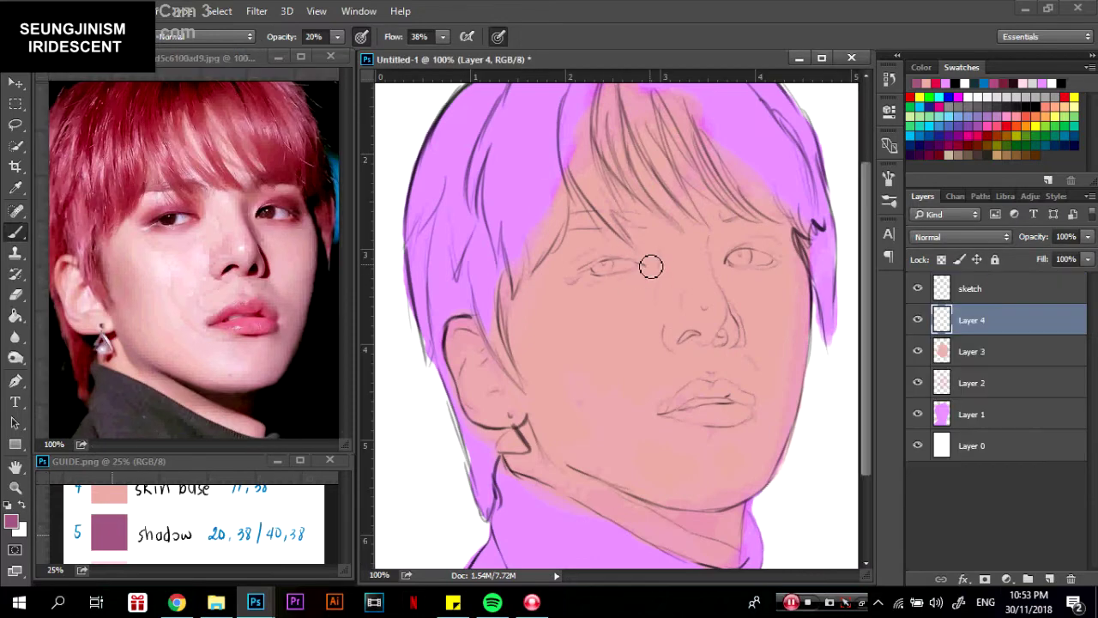
Shade the inner eye corner, eye socket and both sides of the nose bridge in mauve.
{"action": "mouse_move", "coordinate": [651, 267]}
{"action": "left_mouse_down"}
{"action": "mouse_move", "coordinate": [604, 257]}
{"action": "mouse_move", "coordinate": [618, 256]}
{"action": "left_mouse_up"}
{"action": "left_click_drag", "start_coordinate": [712, 236], "coordinate": [733, 298]}
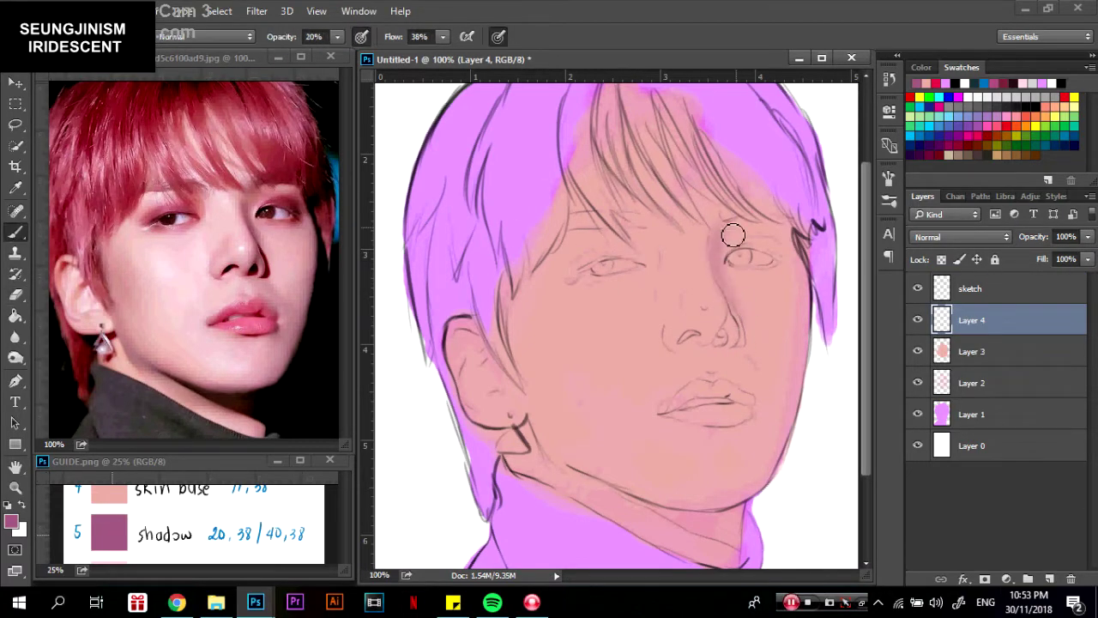
{"action": "left_click_drag", "start_coordinate": [737, 231], "coordinate": [732, 305]}
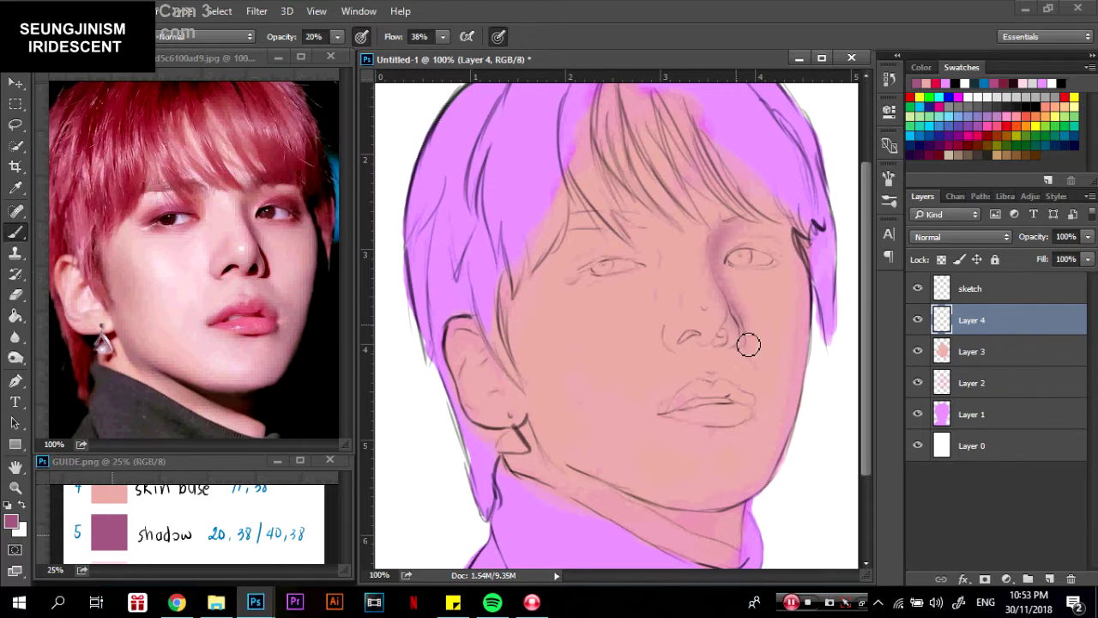
{"action": "left_click_drag", "start_coordinate": [744, 250], "coordinate": [723, 279]}
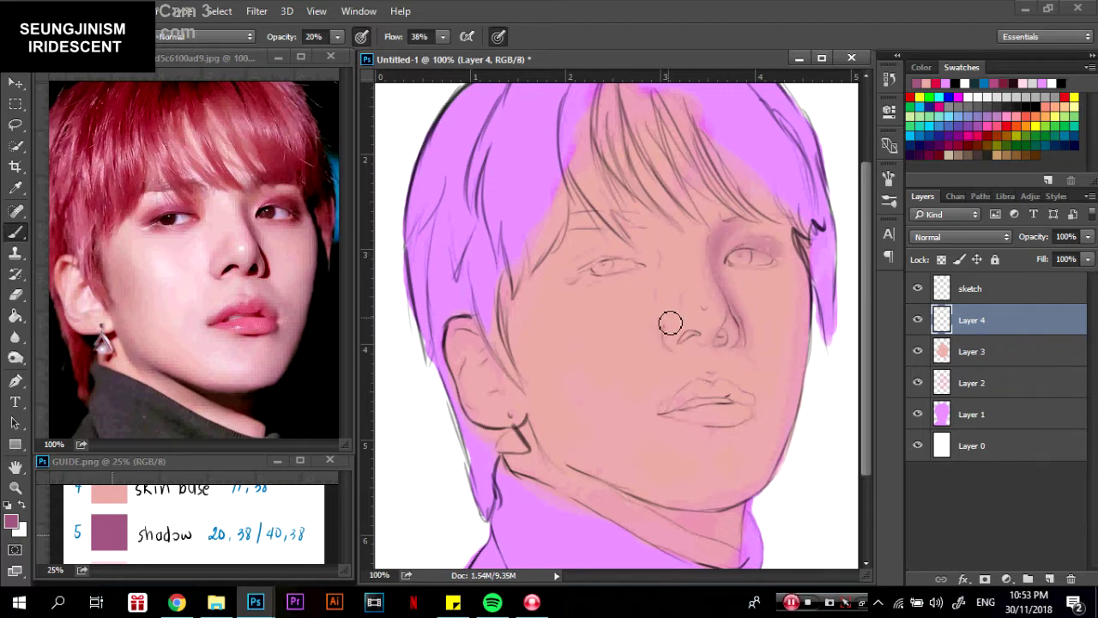
{"action": "left_click_drag", "start_coordinate": [661, 300], "coordinate": [668, 244]}
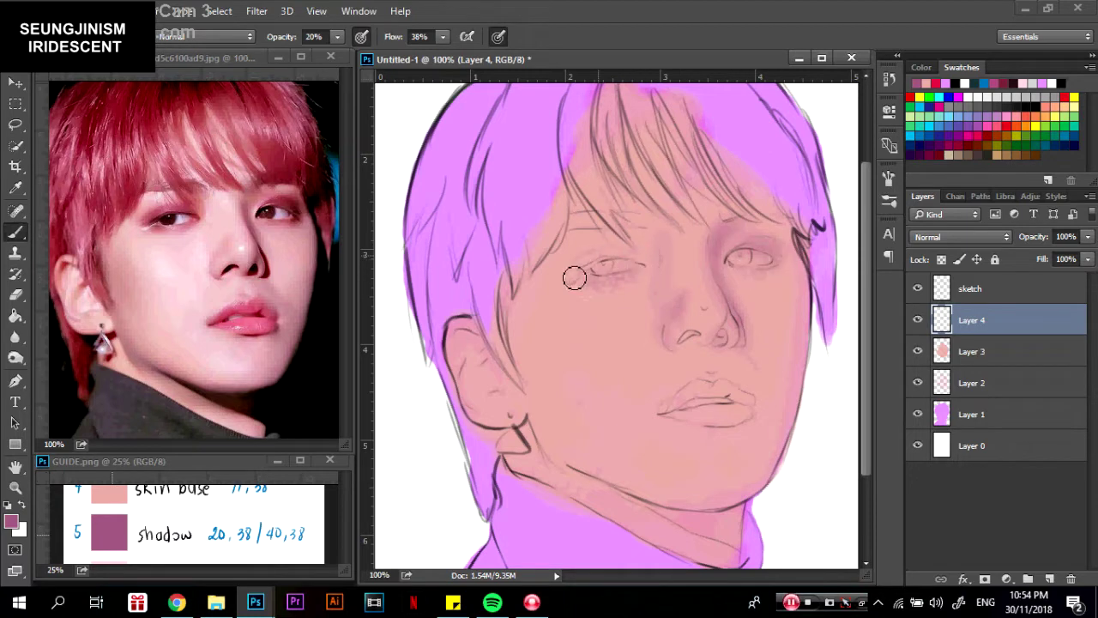
{"action": "left_click_drag", "start_coordinate": [657, 255], "coordinate": [647, 262]}
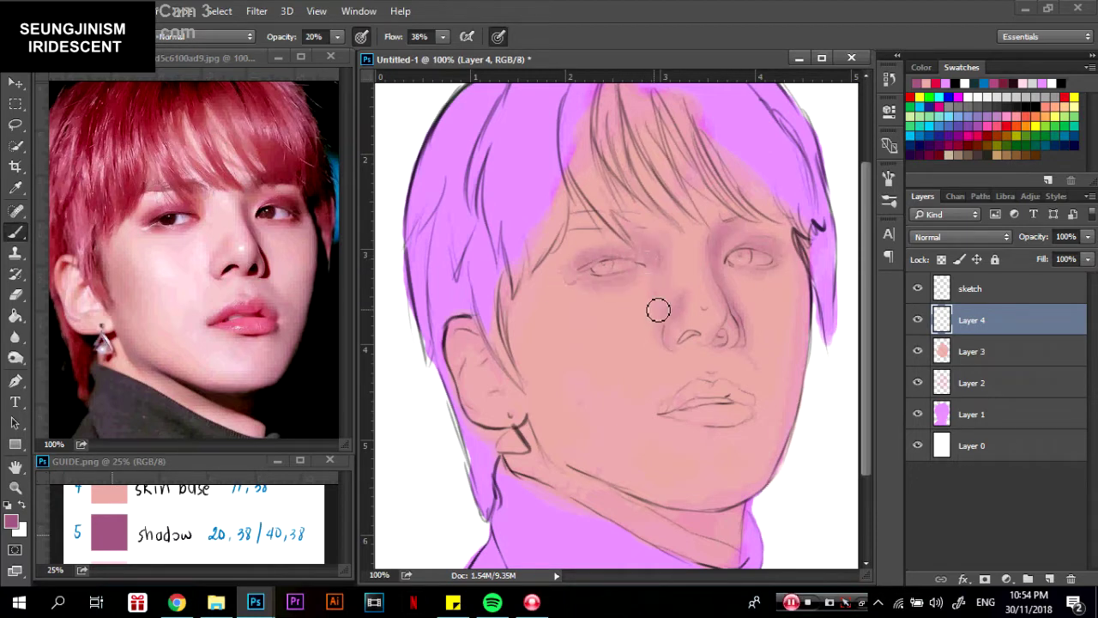
Switch to a different brush tip and shade beside the right nostril and nose.
{"action": "left_click", "coordinate": [39, 36]}
{"action": "double_click", "coordinate": [102, 86]}
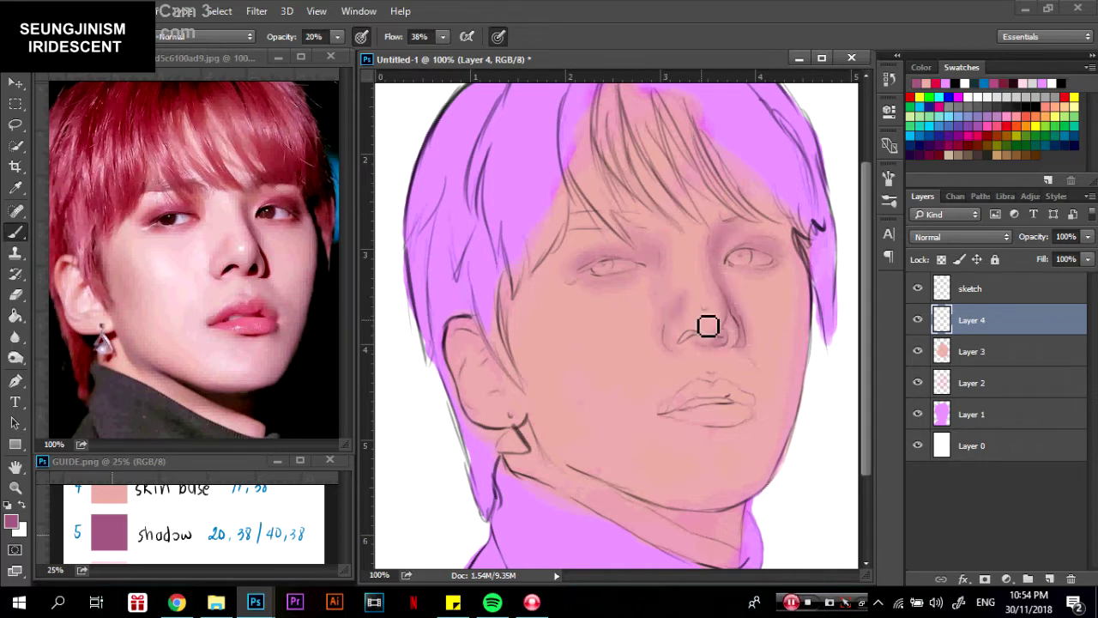
{"action": "left_click_drag", "start_coordinate": [711, 318], "coordinate": [715, 343]}
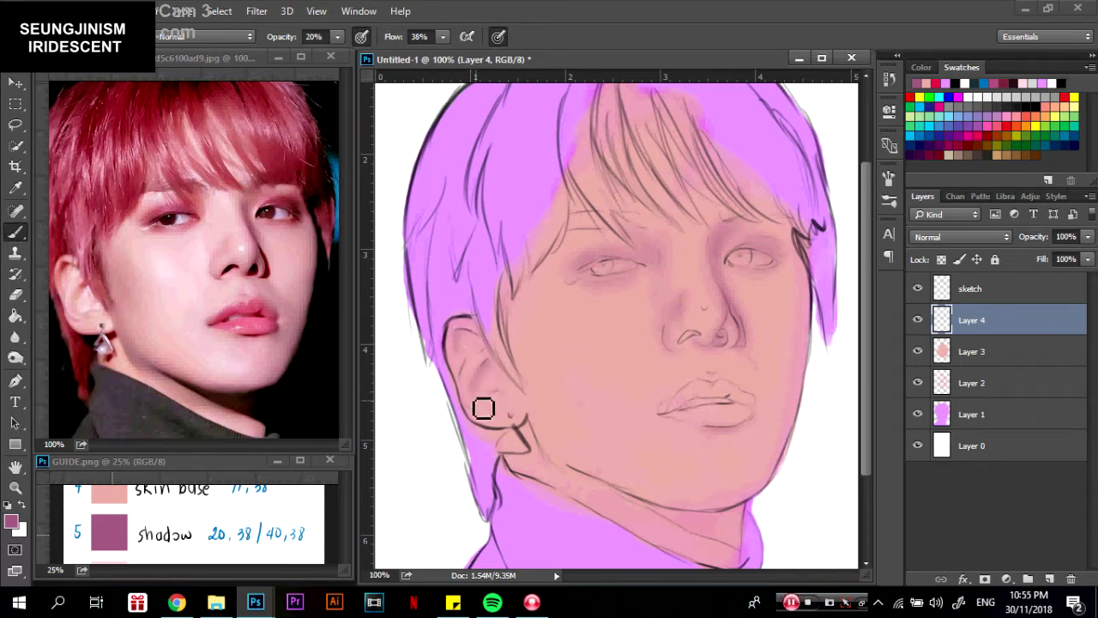
{"action": "right_click", "coordinate": [402, 310]}
{"action": "left_click", "coordinate": [519, 354]}
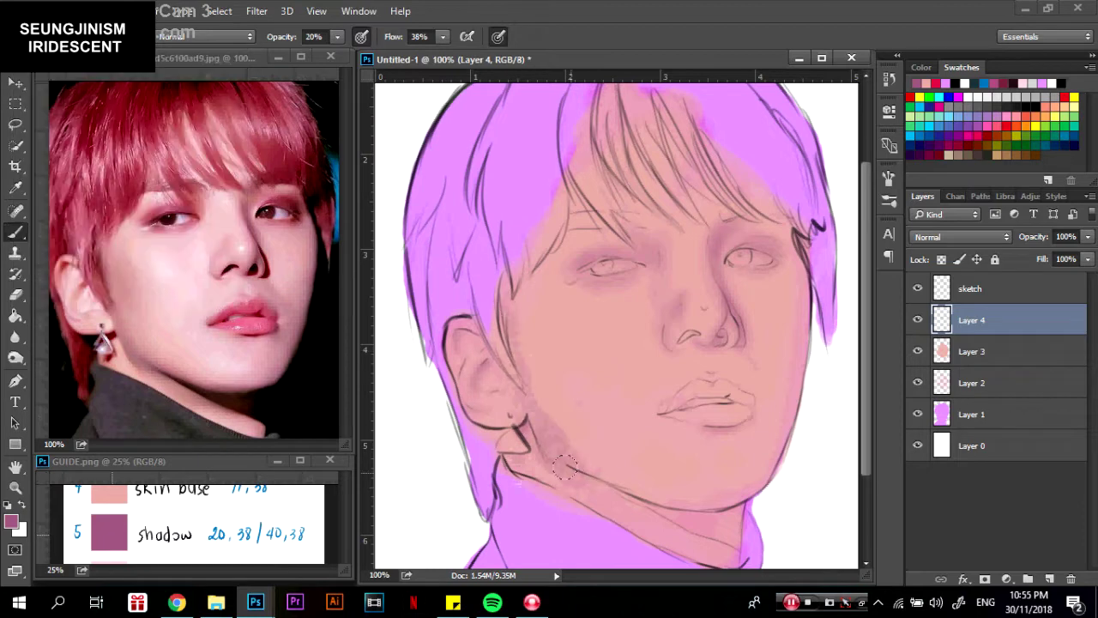
{"action": "left_click_drag", "start_coordinate": [722, 262], "coordinate": [748, 337]}
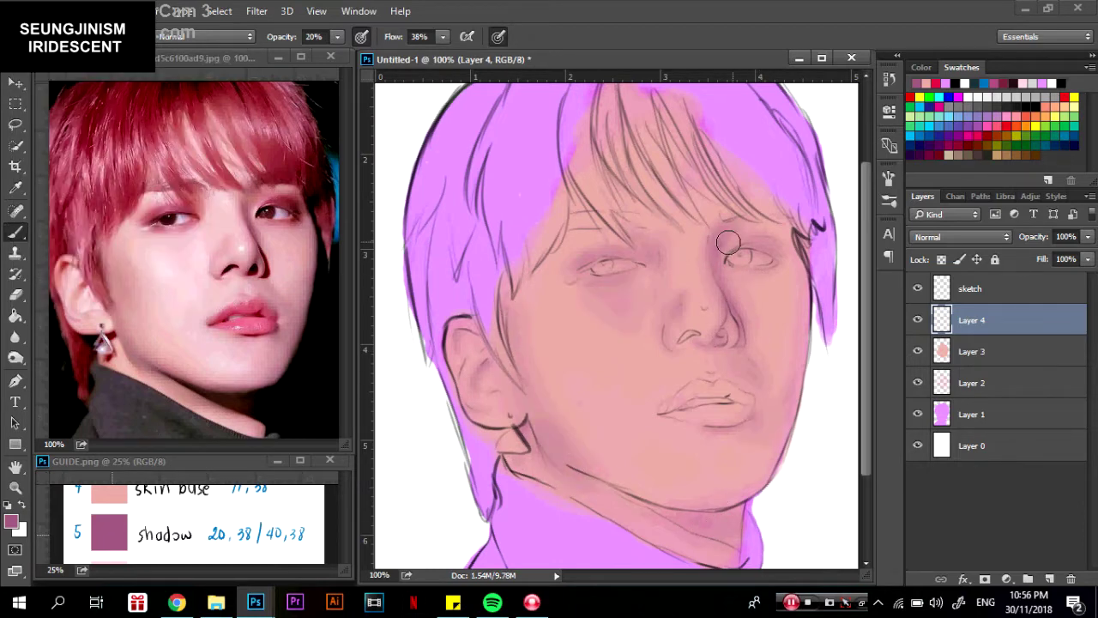
Shade the cheek in front of the ear in mauve.
{"action": "right_click", "coordinate": [464, 300]}
{"action": "left_click", "coordinate": [515, 324]}
{"action": "left_click_drag", "start_coordinate": [528, 334], "coordinate": [549, 364]}
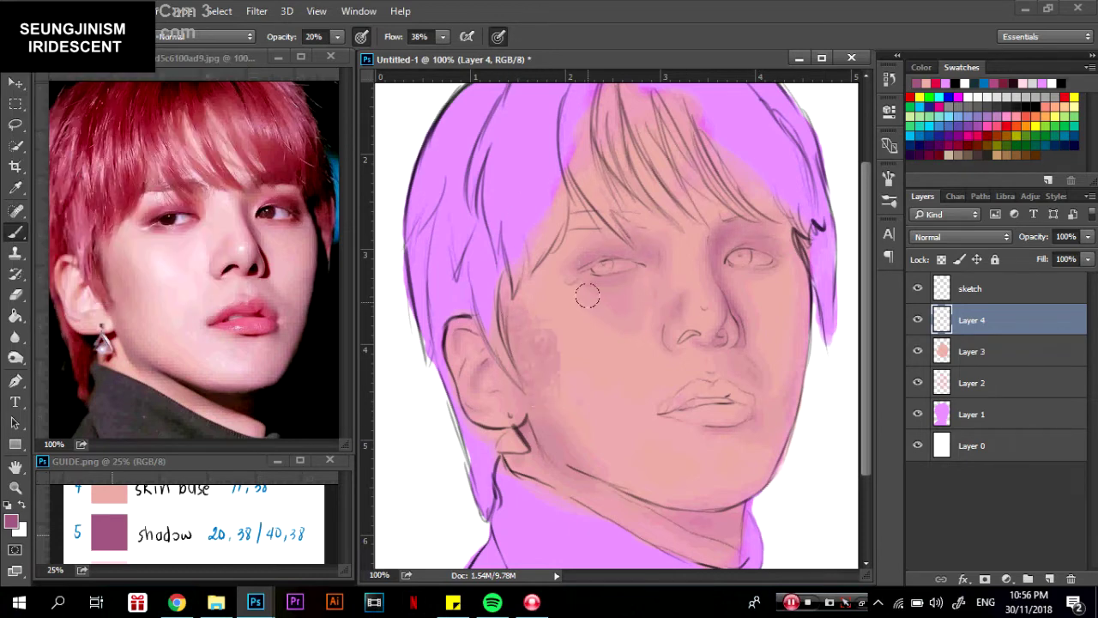
{"action": "key", "text": "i"}
{"action": "left_click_drag", "start_coordinate": [343, 493], "coordinate": [343, 523]}
Pick the light pink highlight colour and add Layer 5 with brush opacity 17%.
{"action": "left_click", "coordinate": [109, 513]}
{"action": "key", "text": "b"}
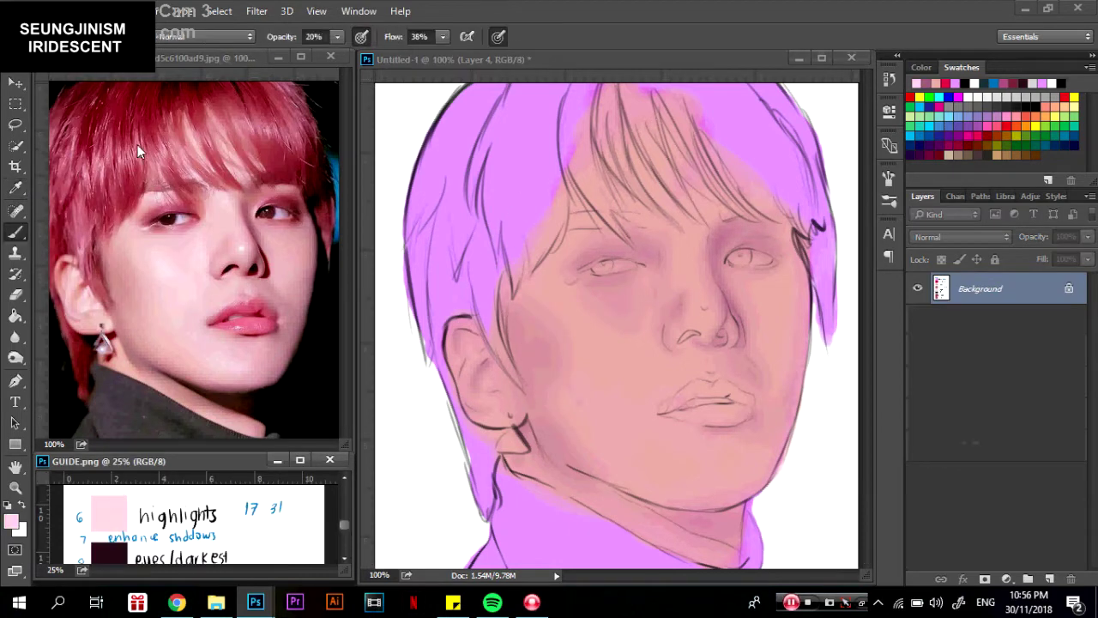
{"action": "left_click_drag", "start_coordinate": [337, 36], "coordinate": [334, 54]}
{"action": "left_click", "coordinate": [43, 36]}
{"action": "left_click", "coordinate": [1048, 579]}
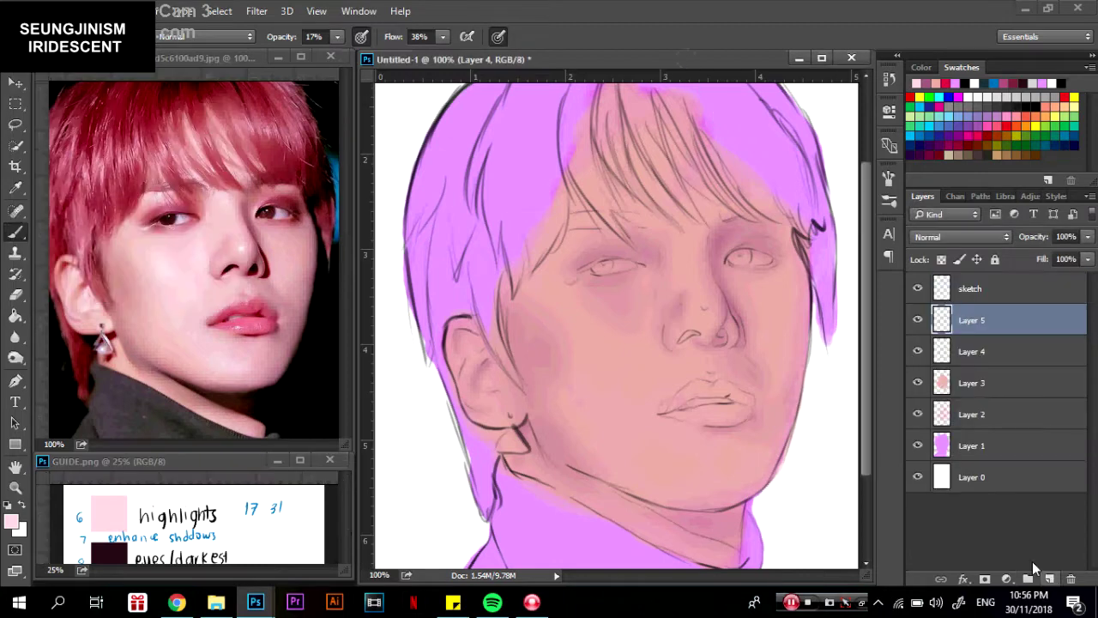
{"action": "left_click", "coordinate": [43, 36]}
{"action": "left_click", "coordinate": [693, 288]}
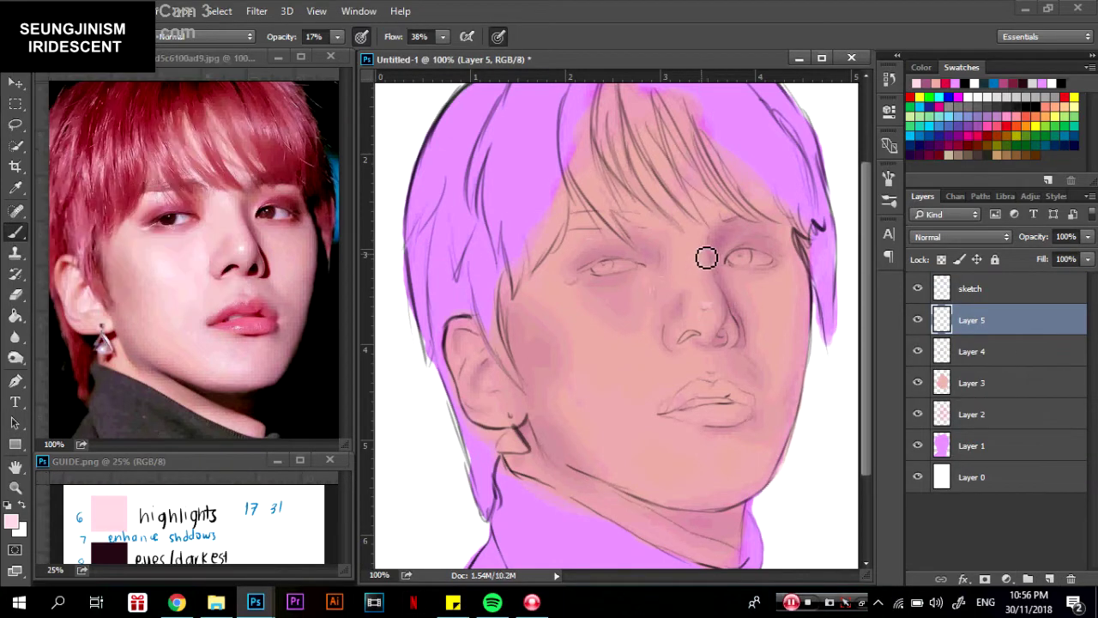
Add a pale highlight on the nose bridge and hide the peach skin Layer 3.
{"action": "left_click_drag", "start_coordinate": [693, 240], "coordinate": [695, 273]}
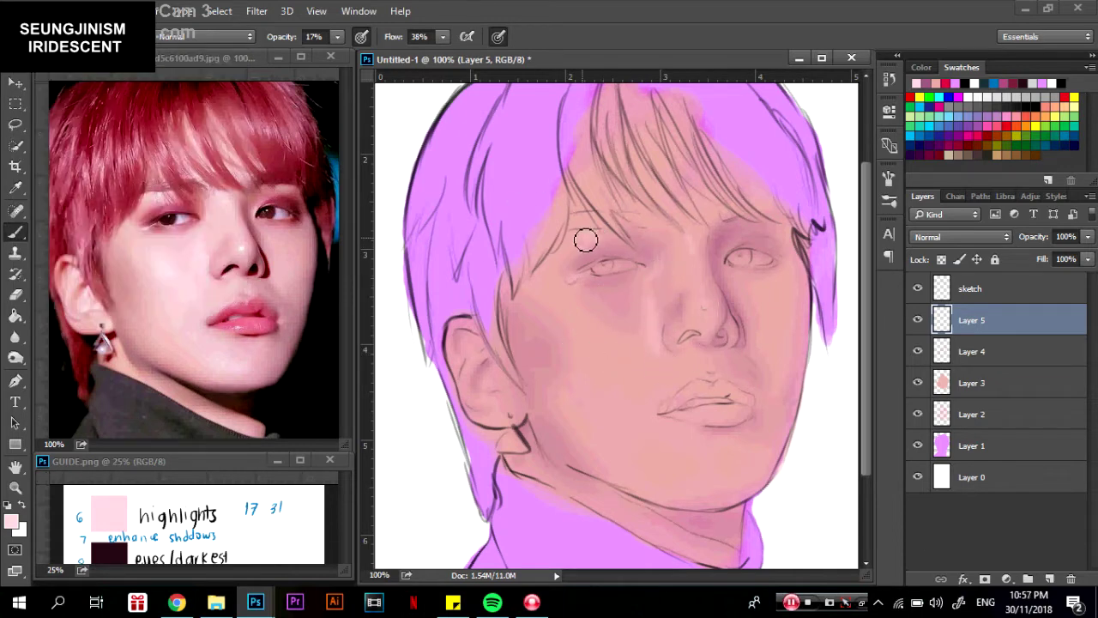
{"action": "right_click", "coordinate": [279, 191]}
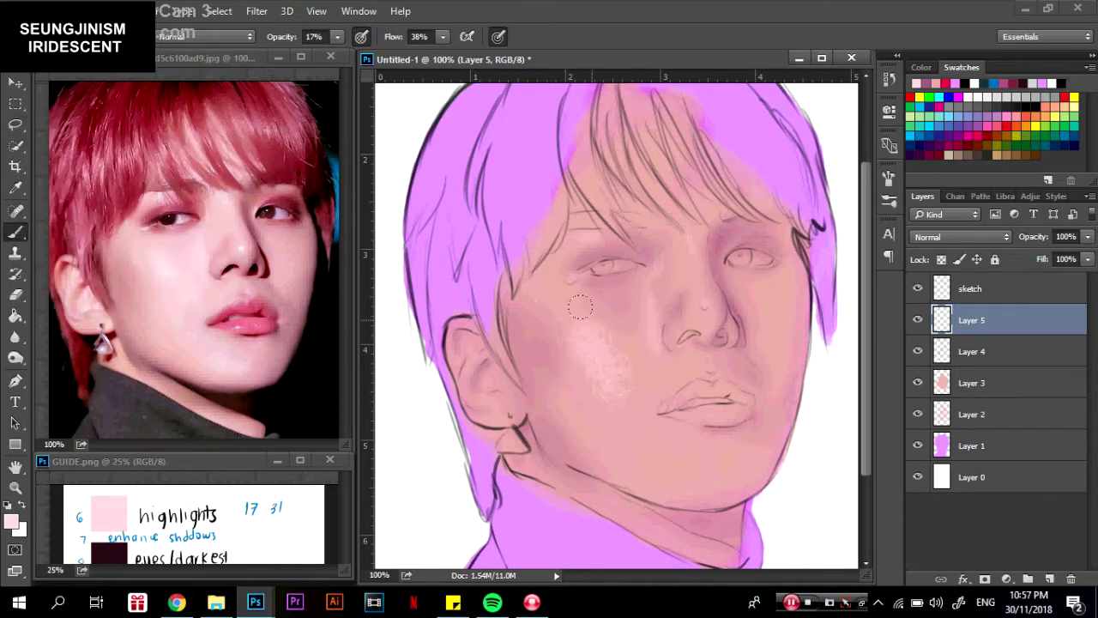
{"action": "left_click", "coordinate": [972, 382]}
{"action": "left_click", "coordinate": [917, 383]}
Paint light skin tone over forehead, cheeks and jaw on Layer 6, then delete Layer 3.
{"action": "left_click", "coordinate": [1027, 579]}
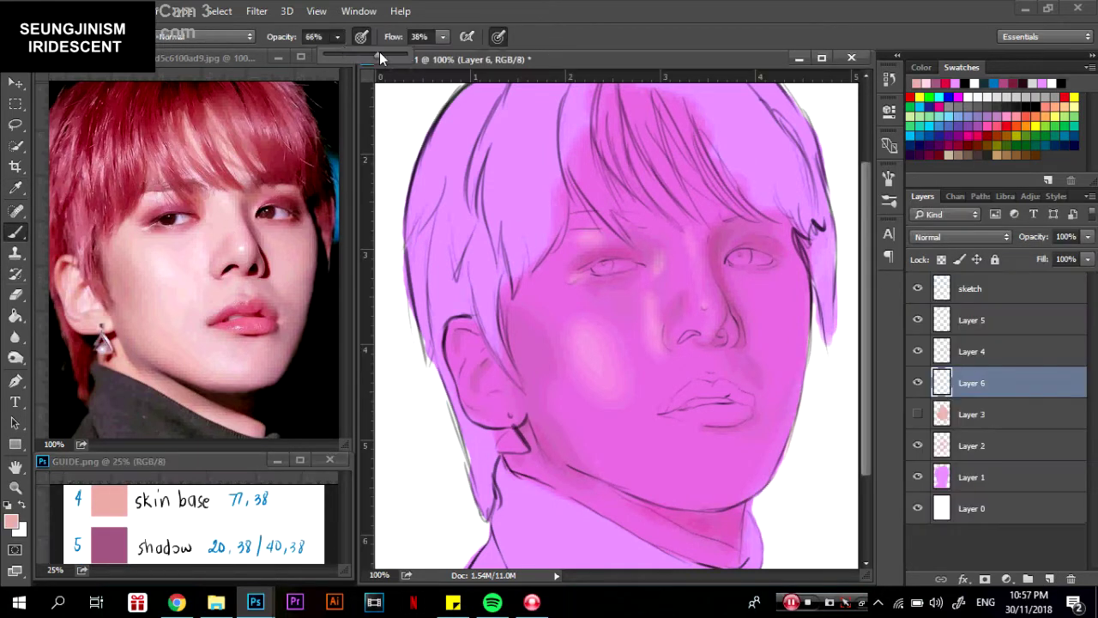
{"action": "mouse_move", "coordinate": [611, 150]}
{"action": "left_mouse_down"}
{"action": "mouse_move", "coordinate": [652, 223]}
{"action": "mouse_move", "coordinate": [596, 326]}
{"action": "mouse_move", "coordinate": [505, 446]}
{"action": "mouse_move", "coordinate": [703, 515]}
{"action": "mouse_move", "coordinate": [678, 343]}
{"action": "mouse_move", "coordinate": [772, 257]}
{"action": "mouse_move", "coordinate": [735, 463]}
{"action": "mouse_move", "coordinate": [706, 451]}
{"action": "left_mouse_up"}
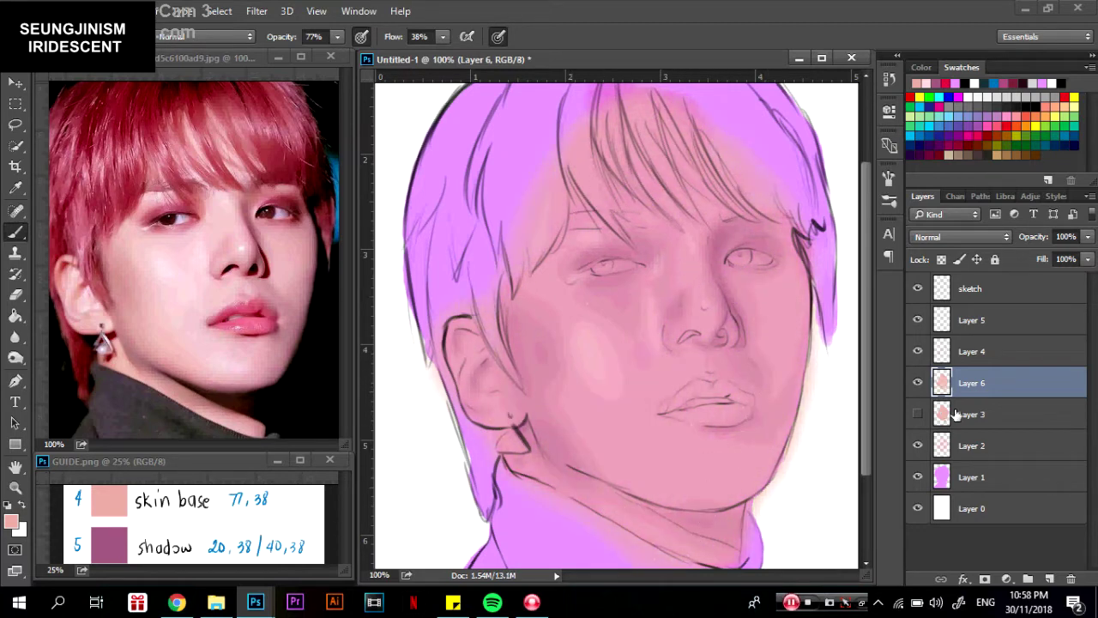
{"action": "left_click_drag", "start_coordinate": [955, 408], "coordinate": [1071, 579]}
On Layer 5, brush cheek blush, undo one stroke, and lighten the chin at 17% opacity.
{"action": "left_click", "coordinate": [971, 319]}
{"action": "left_click_drag", "start_coordinate": [583, 339], "coordinate": [601, 374]}
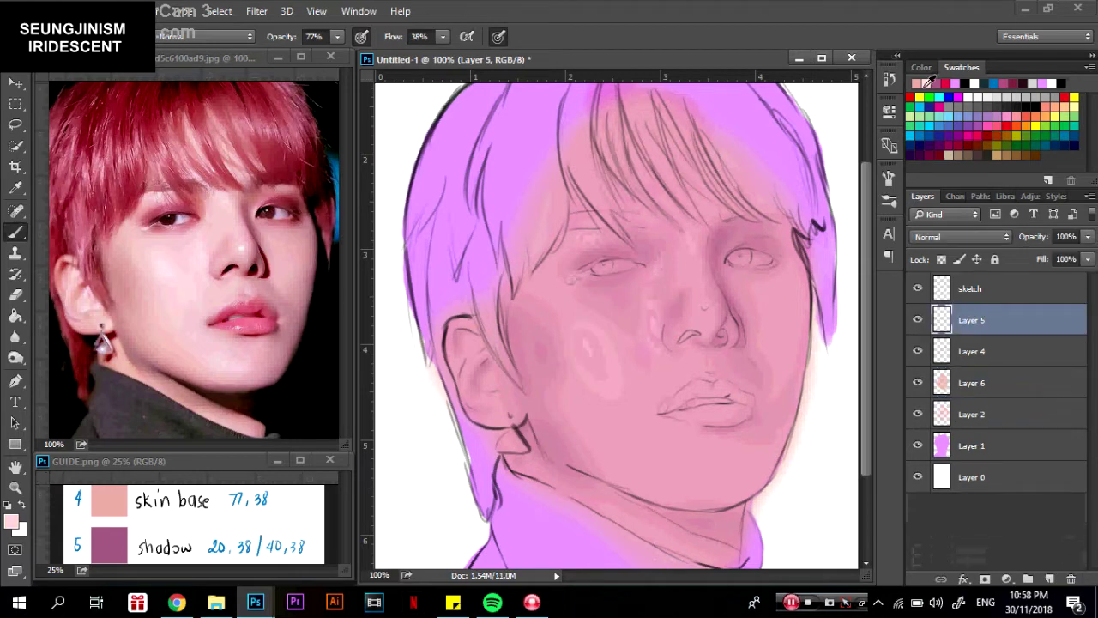
{"action": "key", "text": "ctrl+z"}
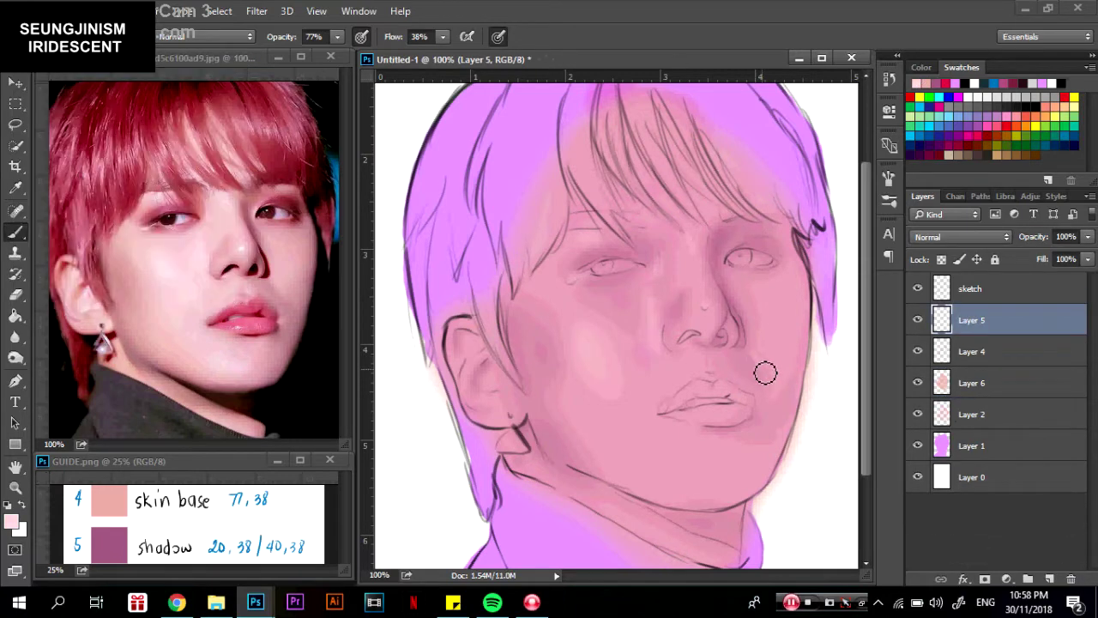
{"action": "left_click_drag", "start_coordinate": [337, 36], "coordinate": [288, 54]}
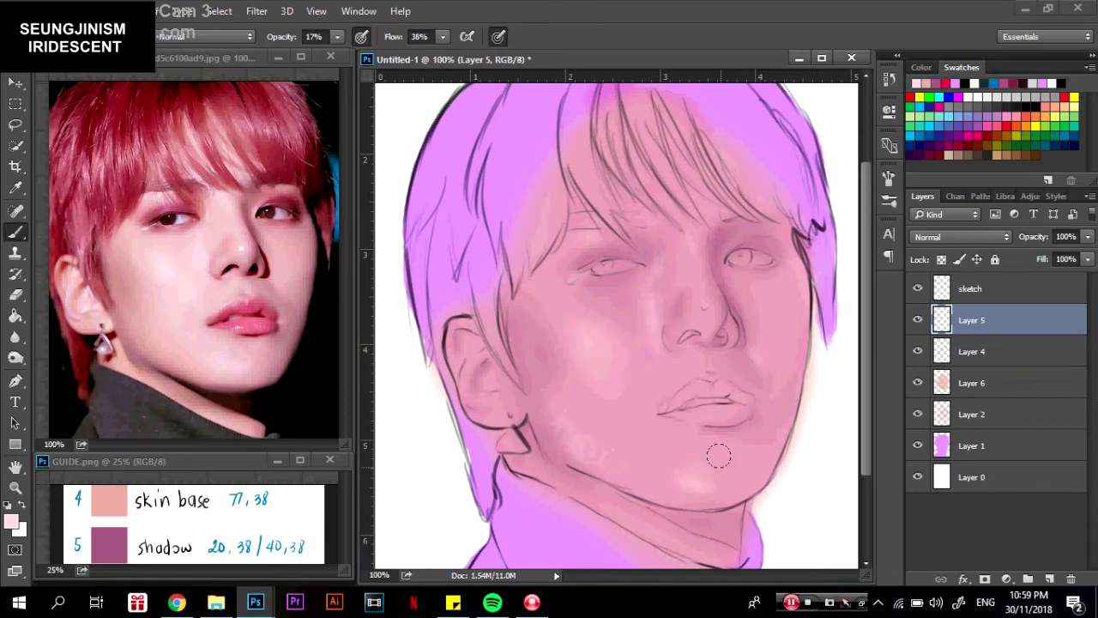
{"action": "left_click_drag", "start_coordinate": [684, 427], "coordinate": [685, 477]}
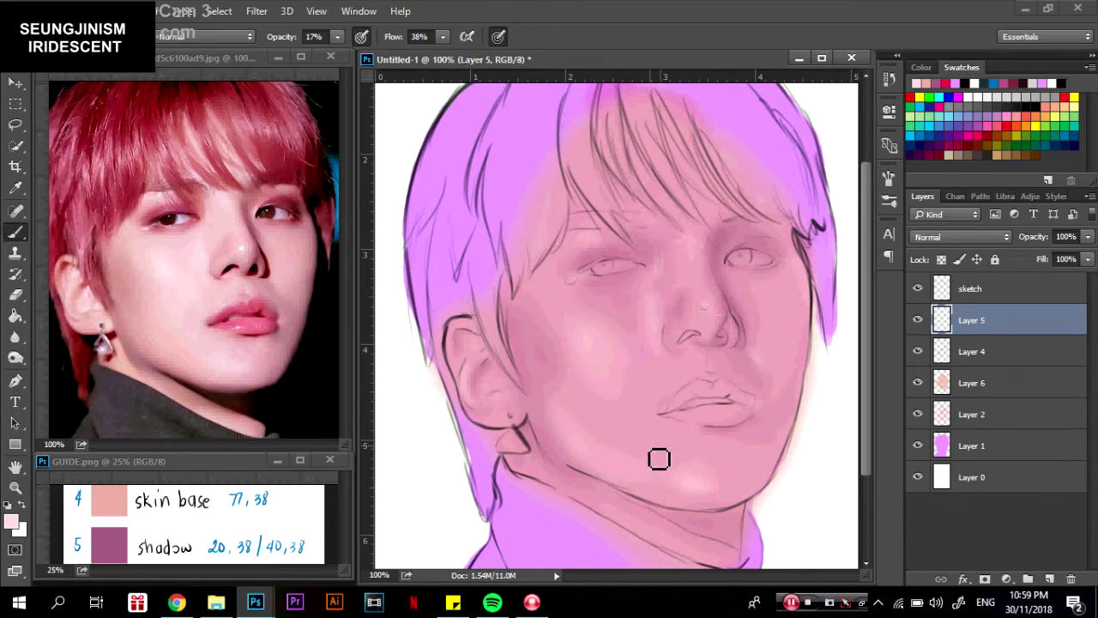
Sample a dark mauve shadow colour and add Layer 7.
{"action": "key", "text": "i"}
{"action": "left_click", "coordinate": [108, 547]}
{"action": "key", "text": "b"}
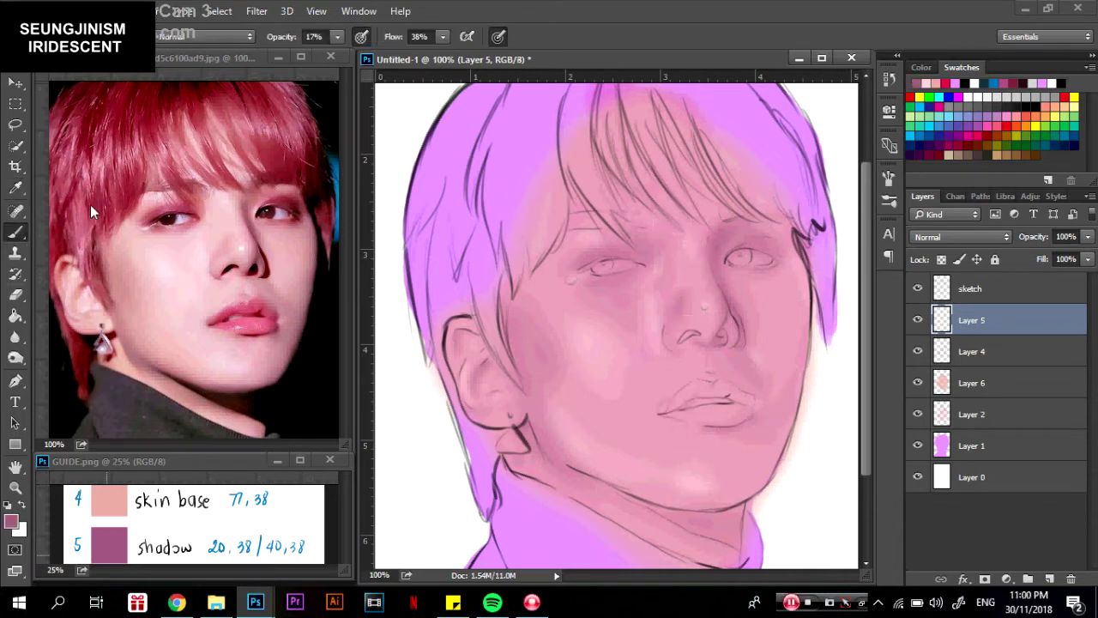
{"action": "left_click", "coordinate": [1048, 579]}
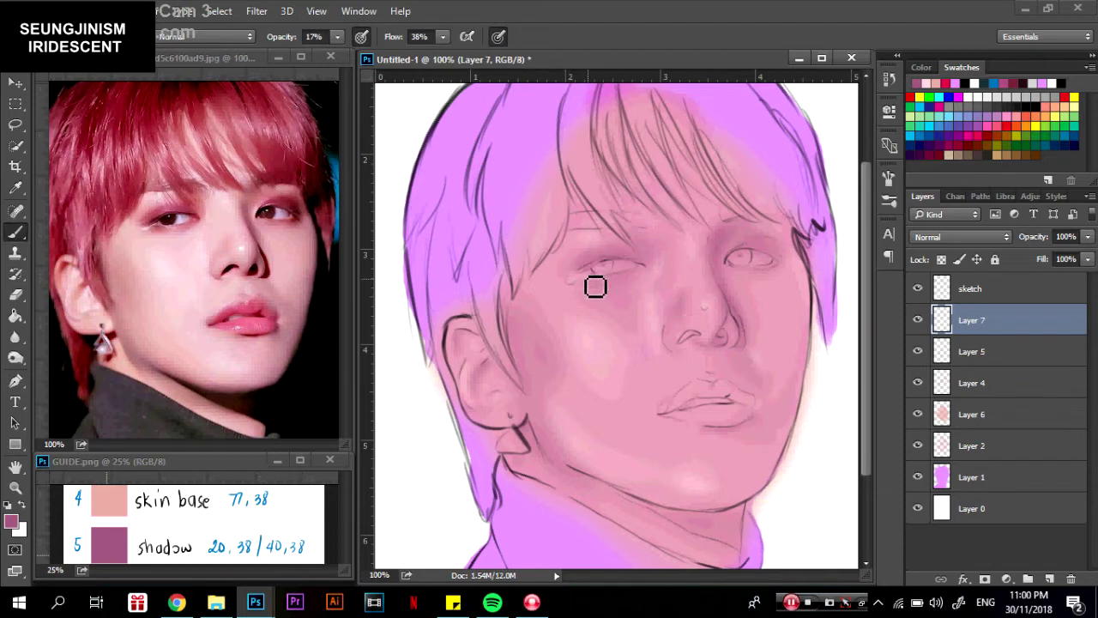
Shade around both eyes and the left nostril, then scroll the guide to steps 7–8.
{"action": "left_click_drag", "start_coordinate": [623, 269], "coordinate": [720, 255]}
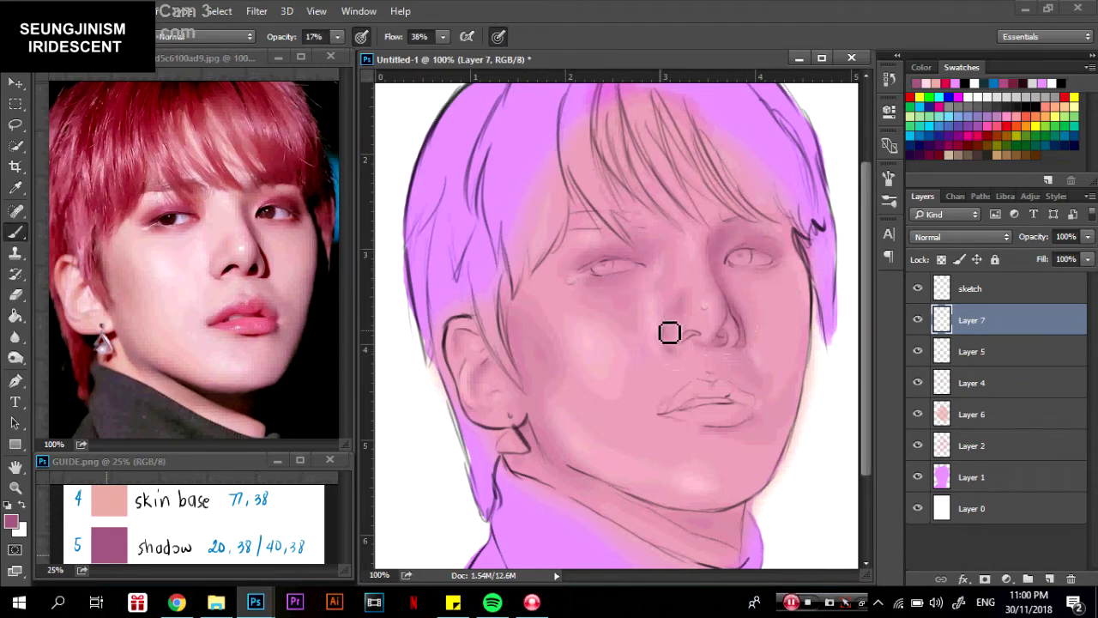
{"action": "left_click_drag", "start_coordinate": [669, 331], "coordinate": [689, 326]}
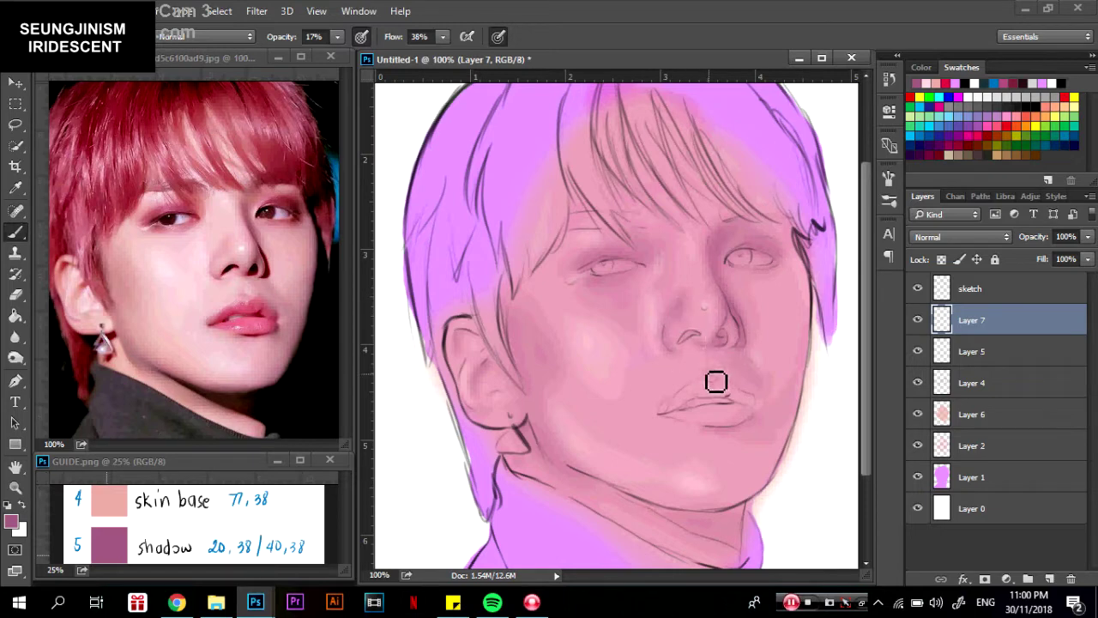
{"action": "left_click", "coordinate": [43, 36]}
{"action": "left_click", "coordinate": [727, 359]}
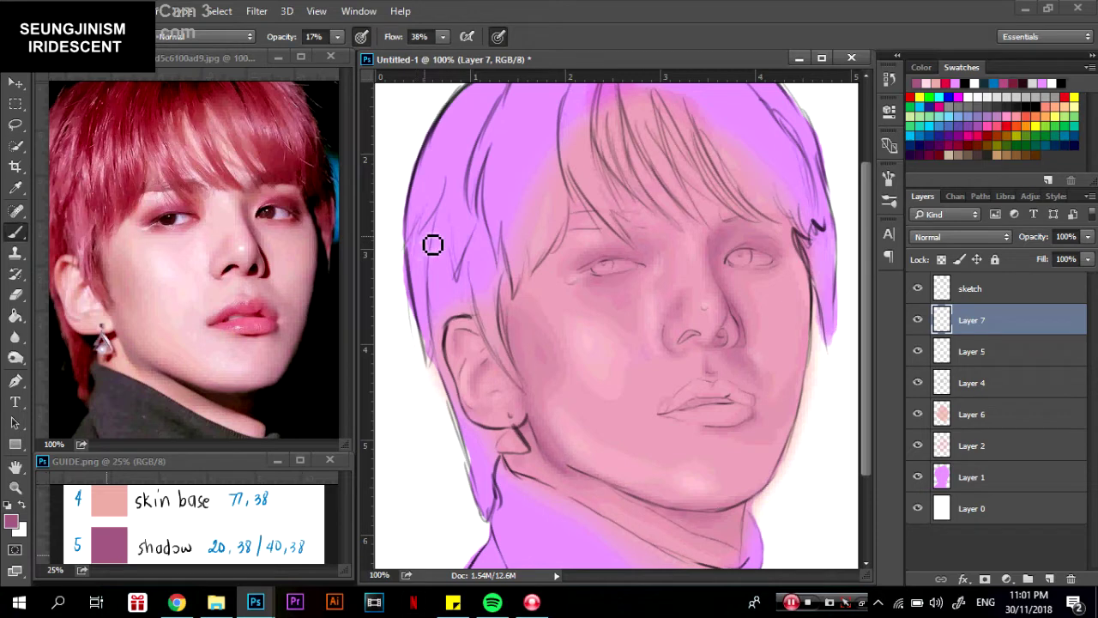
{"action": "left_click", "coordinate": [344, 538]}
{"action": "scroll", "coordinate": [345, 555], "scroll_direction": "down", "scroll_amount": 5}
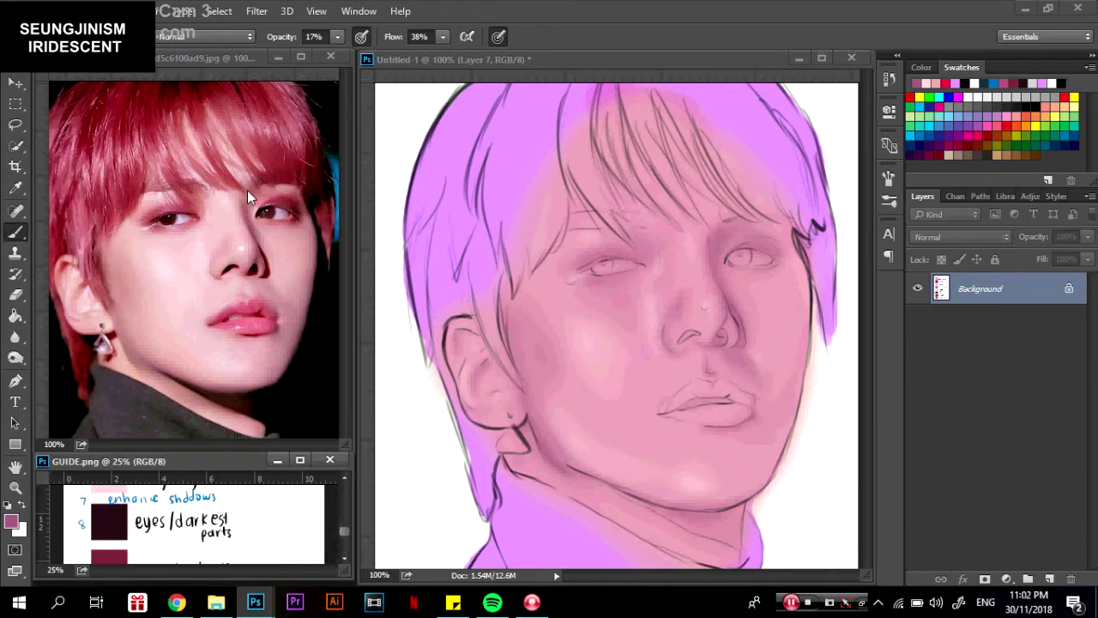
Zoom the reference to 200% and the portrait to 300%, and add Layer 8.
{"action": "left_click", "coordinate": [181, 58]}
{"action": "key", "text": "ctrl+plus"}
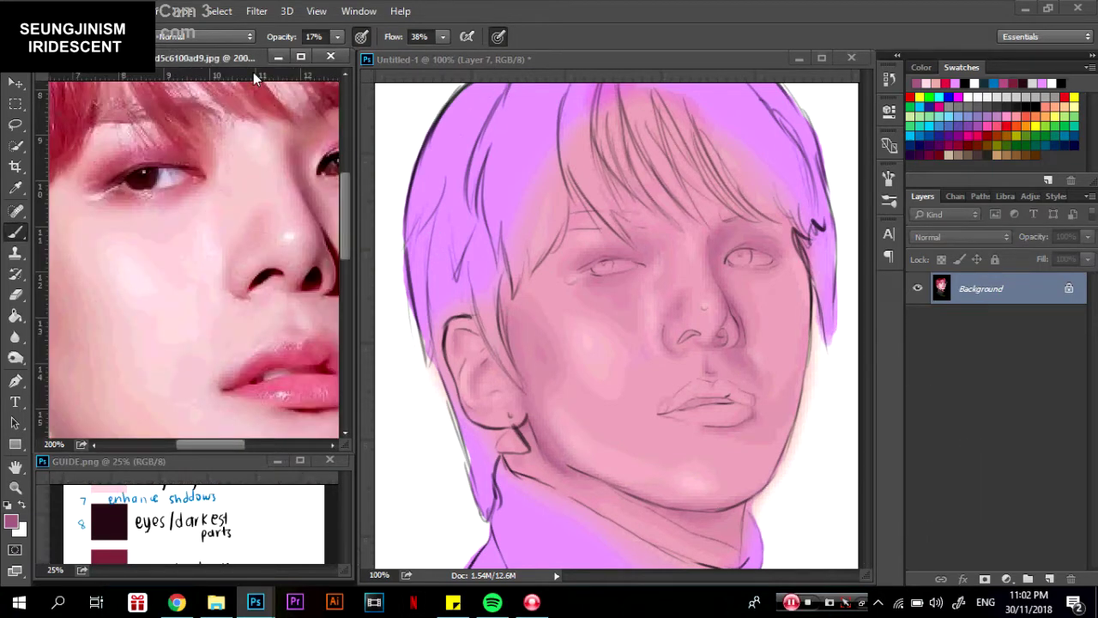
{"action": "left_click", "coordinate": [581, 184]}
{"action": "key", "text": "ctrl+plus"}
{"action": "key", "text": "ctrl+plus"}
{"action": "left_click", "coordinate": [1027, 579]}
Sample and adjust the reference eye's dark colour, and set brush opacity to 84%.
{"action": "key", "text": "i"}
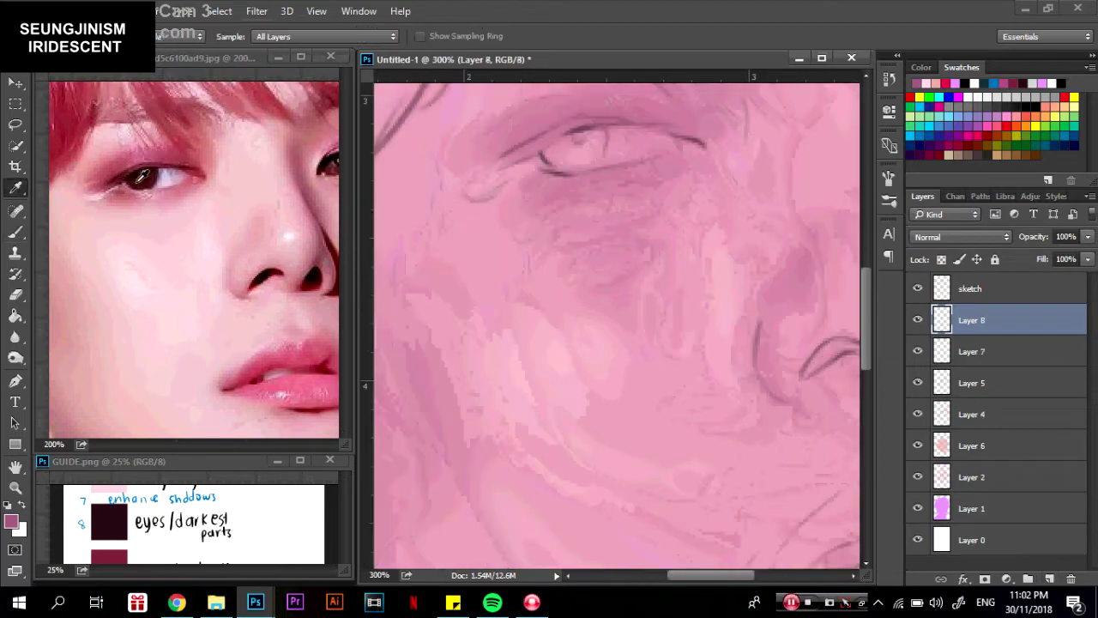
{"action": "left_click", "coordinate": [148, 170]}
{"action": "left_click", "coordinate": [10, 521]}
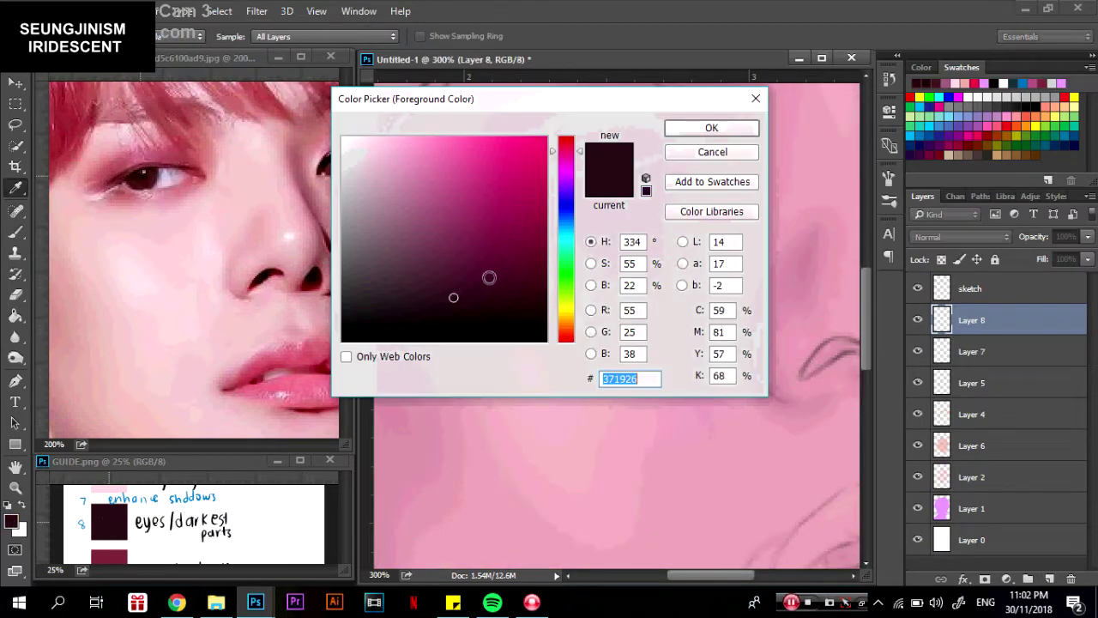
{"action": "left_click", "coordinate": [454, 274]}
{"action": "key", "text": "Return"}
{"action": "key", "text": "b"}
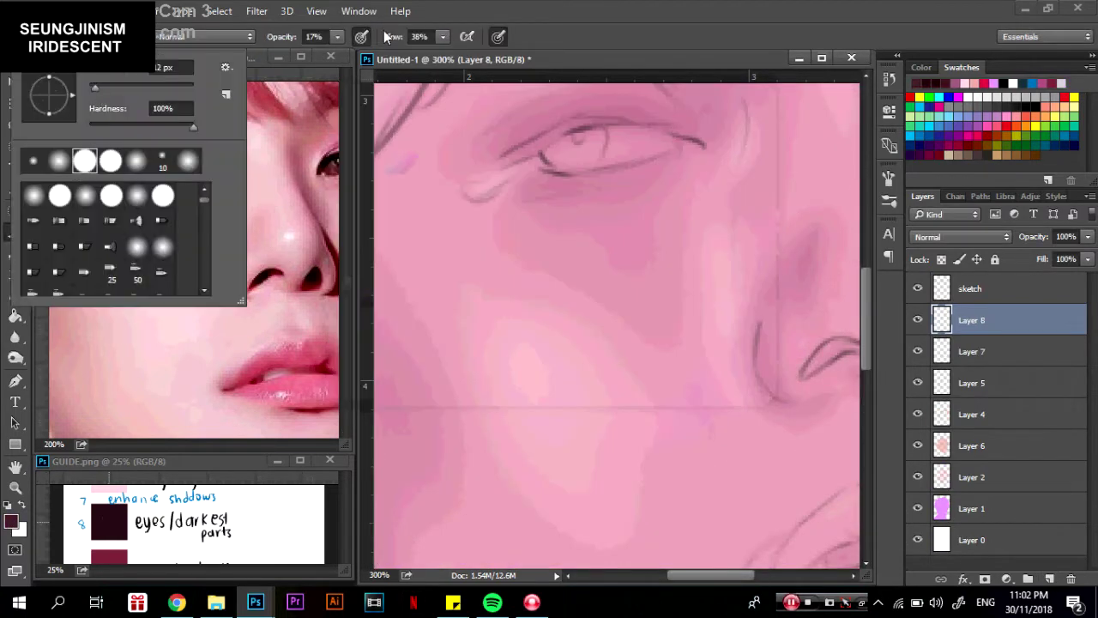
{"action": "key", "text": "8"}
{"action": "key", "text": "4"}
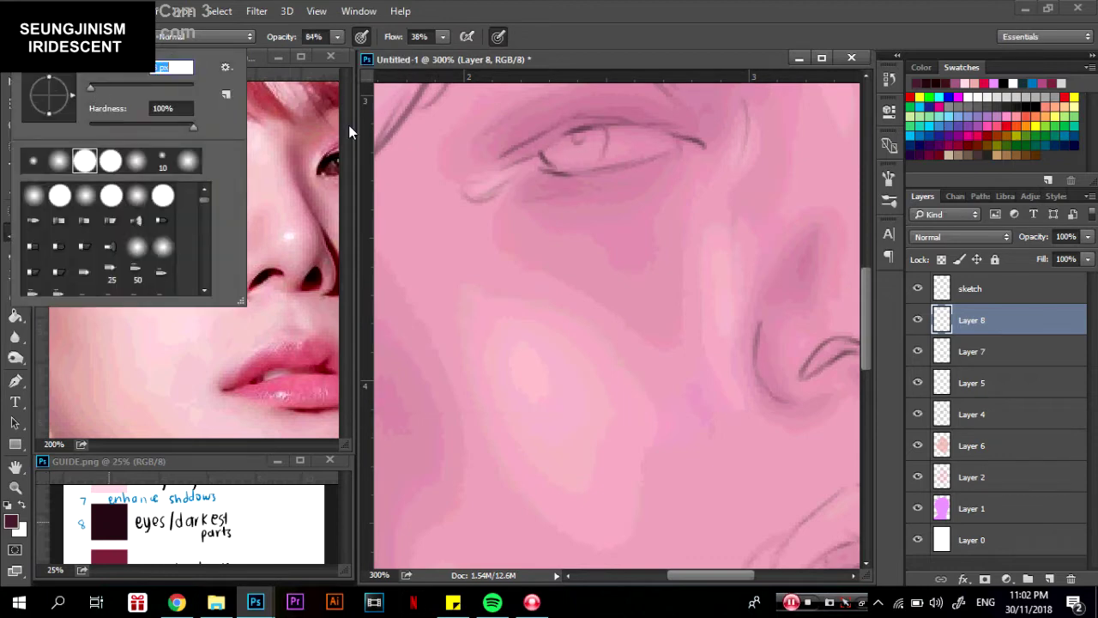
{"action": "left_click", "coordinate": [554, 160]}
Paint a dark iris into the left eye and darken the eyelid line beneath it.
{"action": "mouse_move", "coordinate": [554, 163]}
{"action": "left_mouse_down"}
{"action": "mouse_move", "coordinate": [603, 162]}
{"action": "mouse_move", "coordinate": [571, 152]}
{"action": "mouse_move", "coordinate": [600, 145]}
{"action": "mouse_move", "coordinate": [592, 169]}
{"action": "left_mouse_up"}
{"action": "key", "text": "ctrl+minus"}
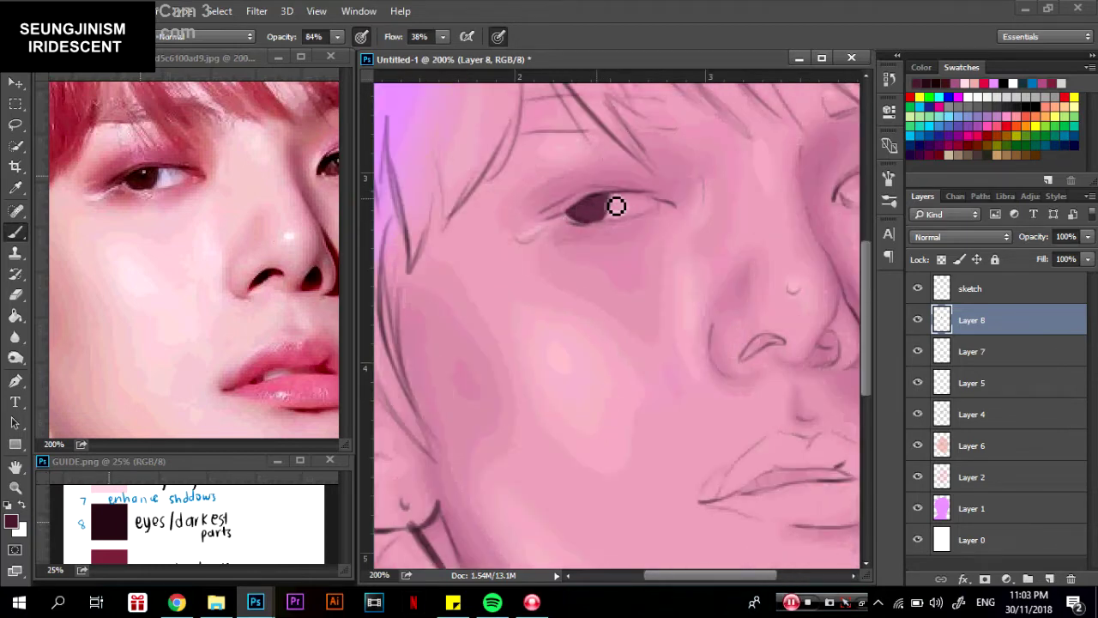
{"action": "mouse_move", "coordinate": [681, 219]}
{"action": "left_mouse_down"}
{"action": "mouse_move", "coordinate": [652, 200]}
{"action": "mouse_move", "coordinate": [681, 215]}
{"action": "mouse_move", "coordinate": [582, 231]}
{"action": "mouse_move", "coordinate": [556, 220]}
{"action": "mouse_move", "coordinate": [644, 198]}
{"action": "mouse_move", "coordinate": [554, 228]}
{"action": "left_mouse_up"}
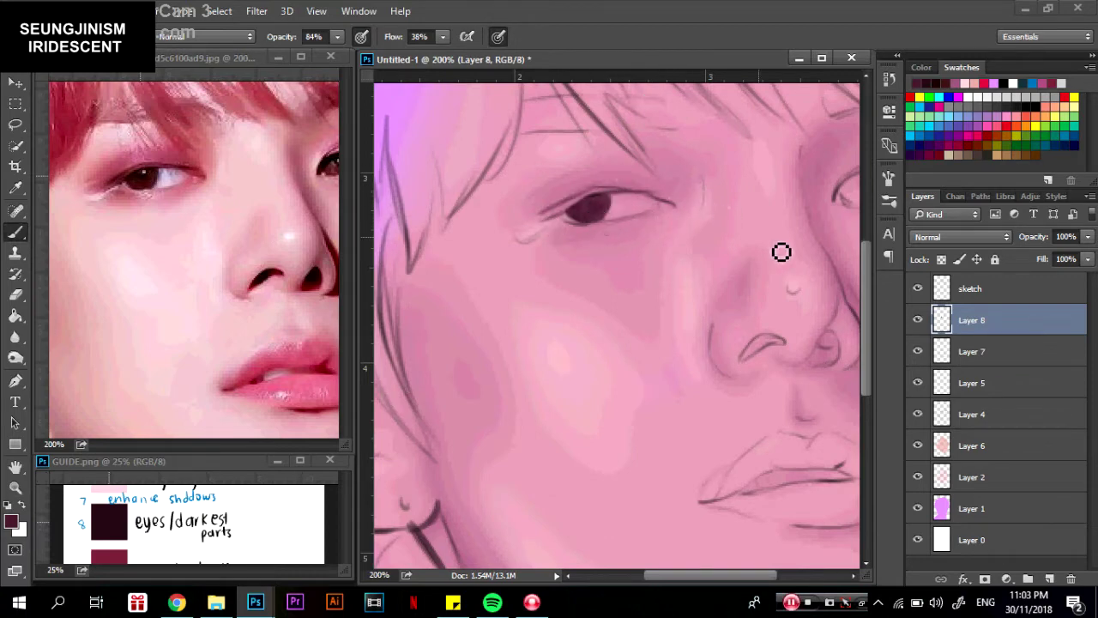
{"action": "left_click", "coordinate": [972, 351]}
Add Layer 9 and paint the pale white of the right eye.
{"action": "left_click", "coordinate": [1050, 579]}
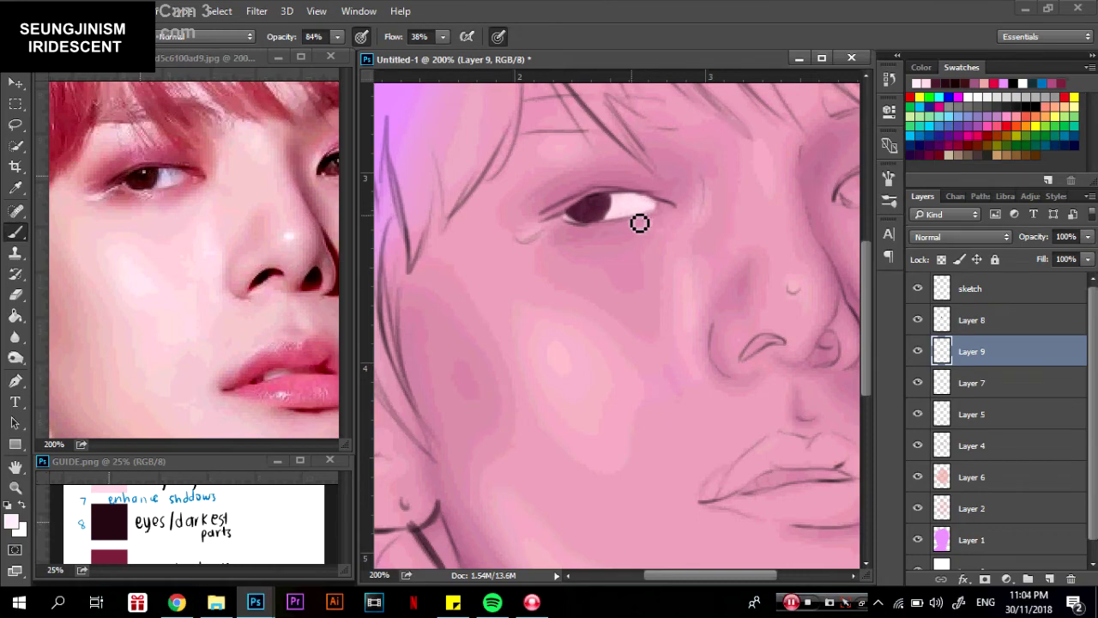
{"action": "left_click_drag", "start_coordinate": [250, 444], "coordinate": [200, 445]}
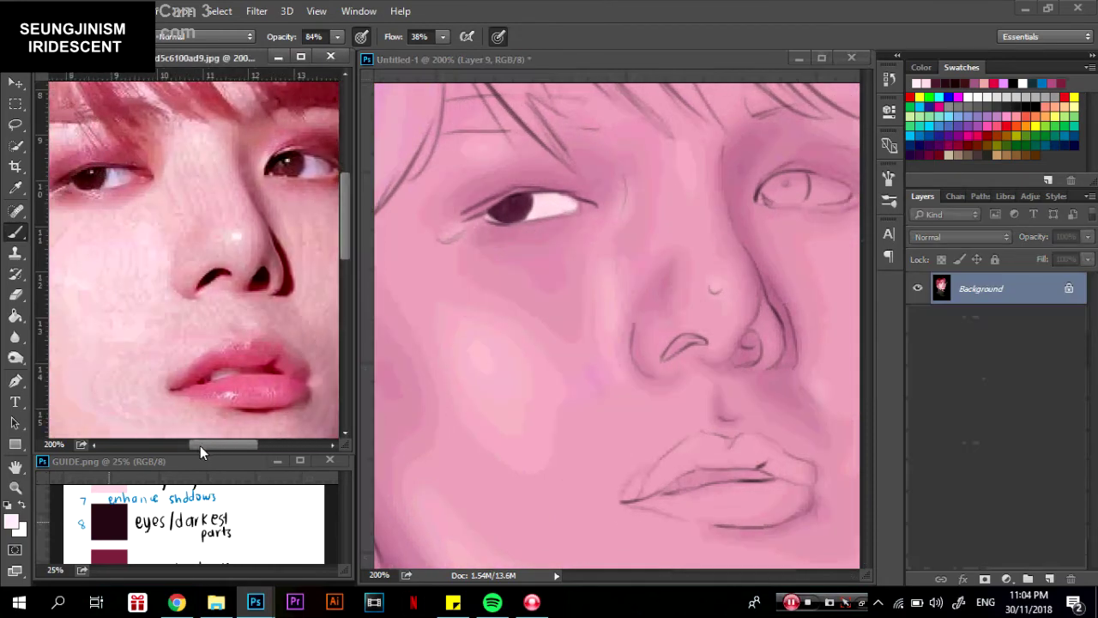
{"action": "left_click", "coordinate": [768, 202]}
{"action": "mouse_move", "coordinate": [816, 184]}
{"action": "left_mouse_down"}
{"action": "mouse_move", "coordinate": [855, 203]}
{"action": "mouse_move", "coordinate": [822, 192]}
{"action": "left_mouse_up"}
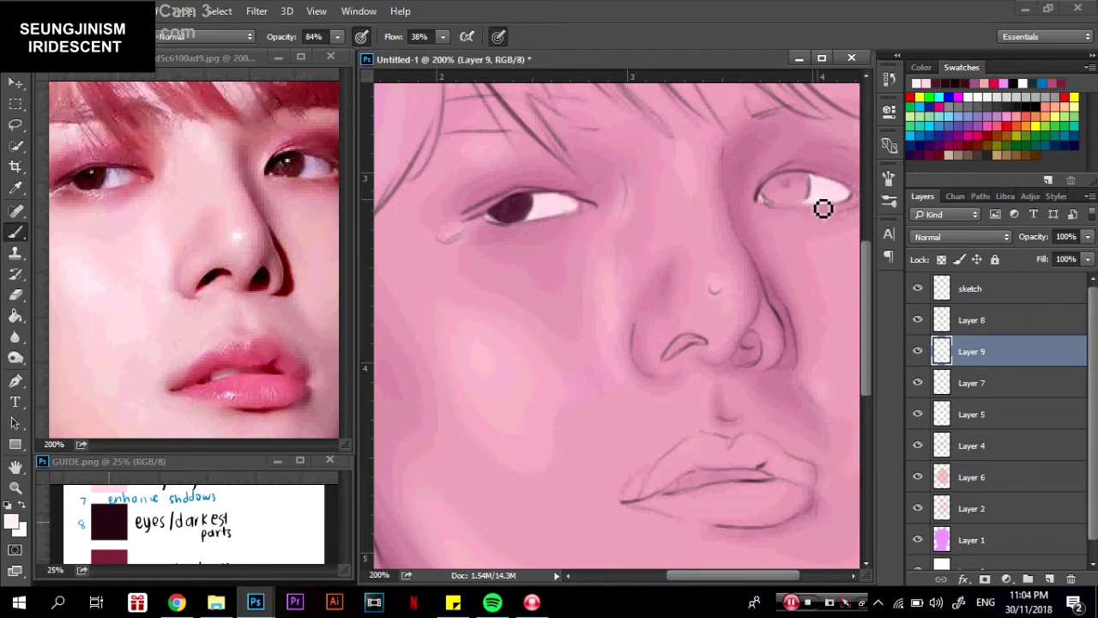
Select Layer 8 and set the foreground to a dark maroon.
{"action": "left_click", "coordinate": [971, 319]}
{"action": "left_click", "coordinate": [109, 521], "text": "alt"}
{"action": "key", "text": "i"}
{"action": "left_click", "coordinate": [12, 520]}
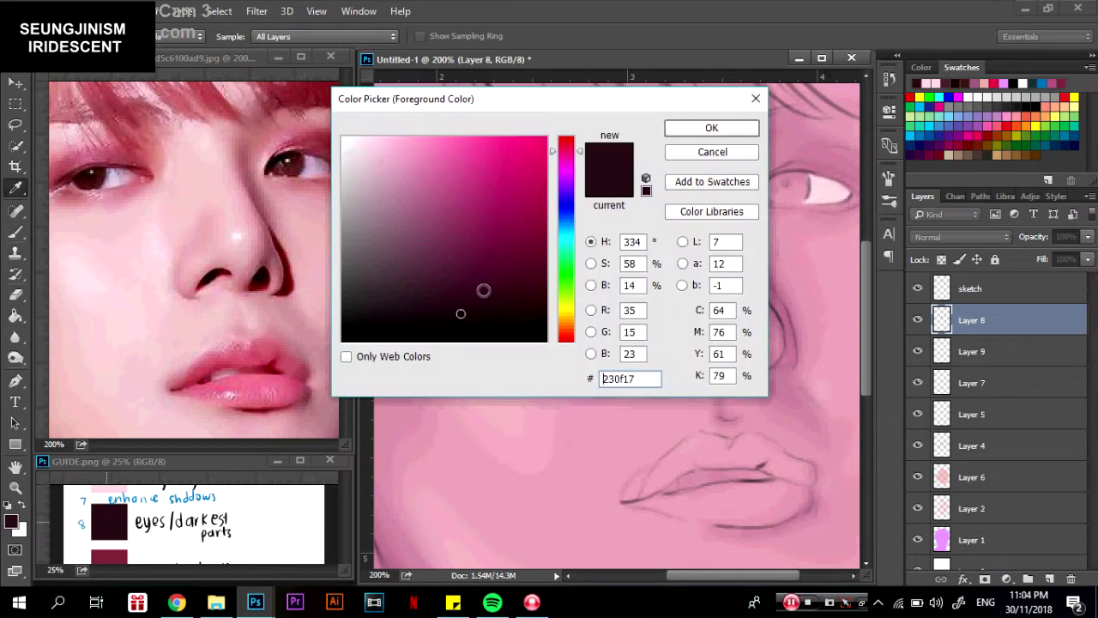
{"action": "key", "text": "Return"}
{"action": "key", "text": "b"}
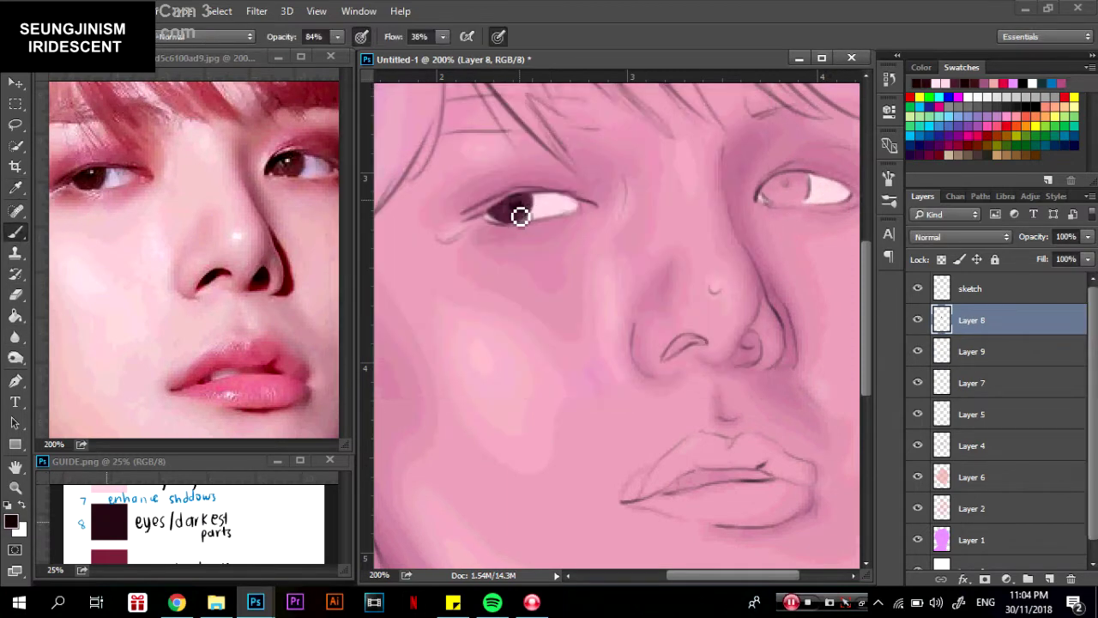
Darken and reshape the left and right irises, including the left inner corner.
{"action": "mouse_move", "coordinate": [510, 228]}
{"action": "left_mouse_down"}
{"action": "mouse_move", "coordinate": [537, 215]}
{"action": "mouse_move", "coordinate": [504, 222]}
{"action": "left_mouse_up"}
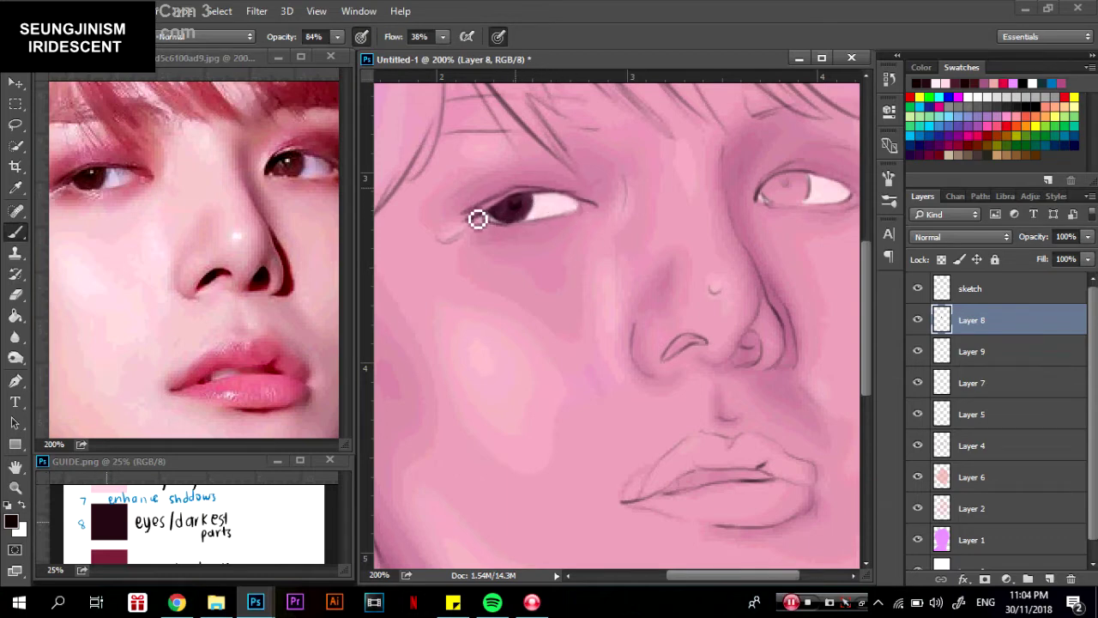
{"action": "left_click_drag", "start_coordinate": [478, 218], "coordinate": [549, 228]}
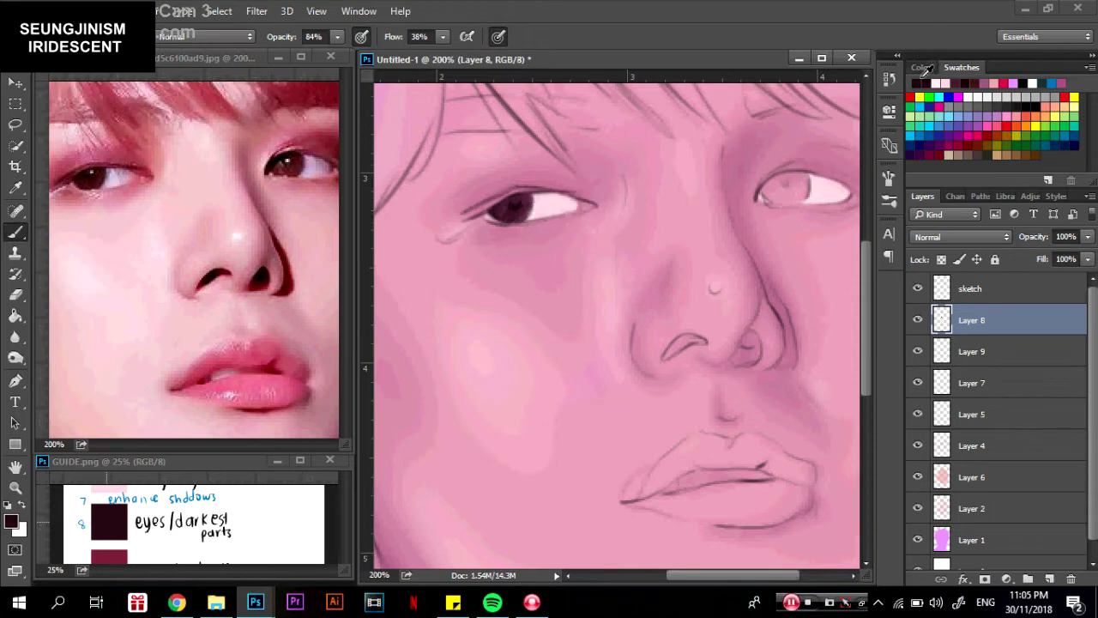
{"action": "left_click", "coordinate": [44, 36]}
{"action": "mouse_move", "coordinate": [766, 190]}
{"action": "left_mouse_down"}
{"action": "mouse_move", "coordinate": [809, 191]}
{"action": "mouse_move", "coordinate": [778, 197]}
{"action": "mouse_move", "coordinate": [809, 197]}
{"action": "mouse_move", "coordinate": [807, 206]}
{"action": "left_mouse_up"}
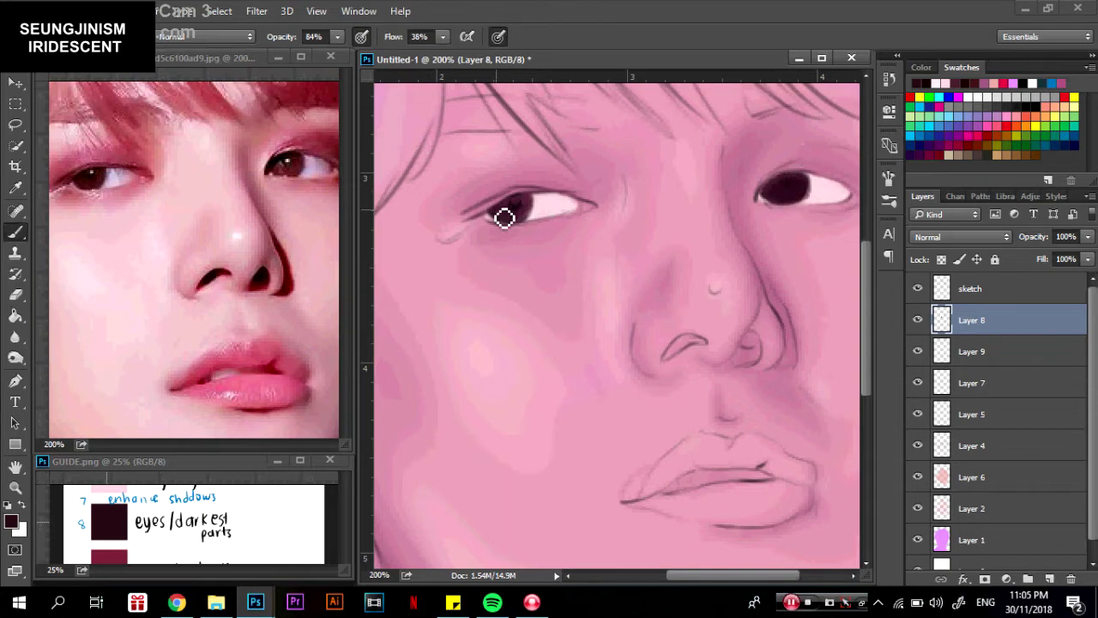
{"action": "left_click_drag", "start_coordinate": [515, 214], "coordinate": [530, 211]}
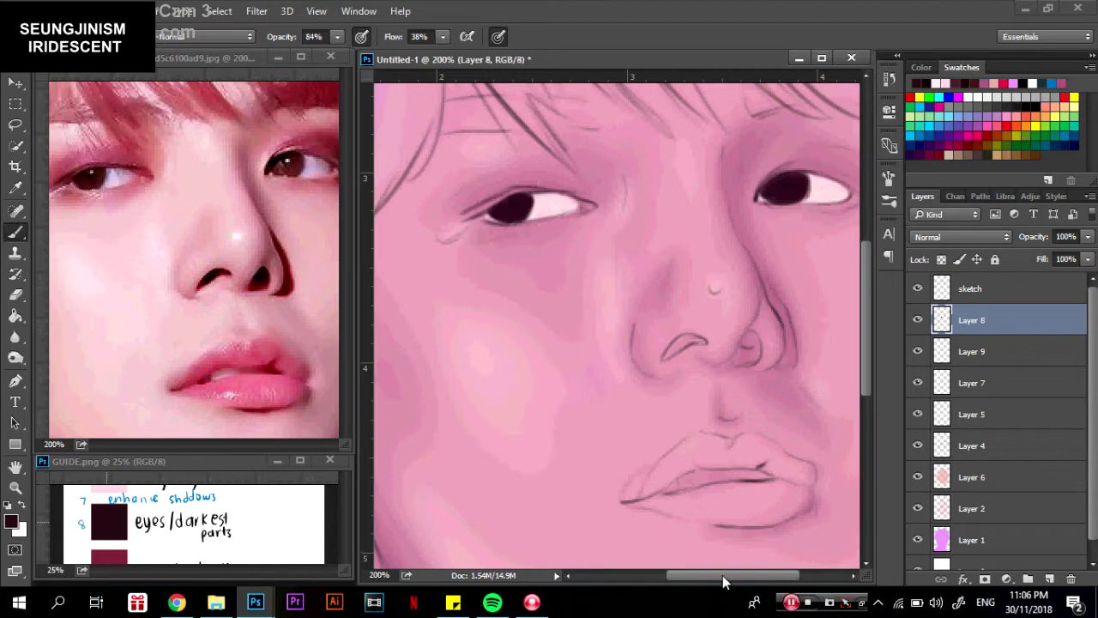
Adjust the foreground colour, darken the right iris further, and swap to the light colour.
{"action": "left_click_drag", "start_coordinate": [724, 581], "coordinate": [731, 581]}
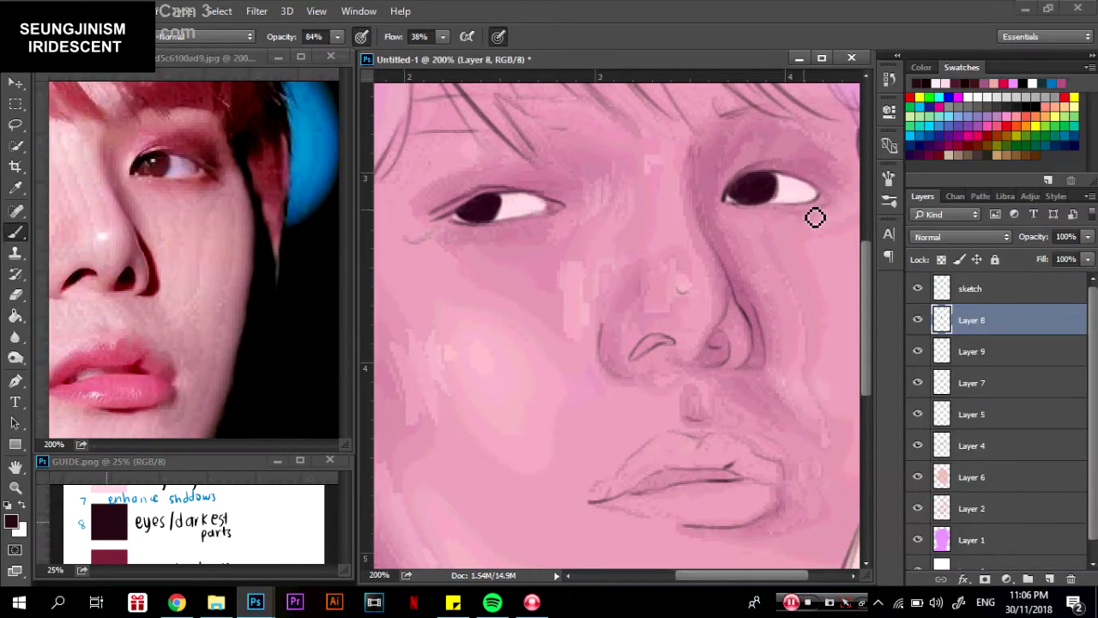
{"action": "left_click", "coordinate": [12, 522]}
{"action": "left_click", "coordinate": [711, 125]}
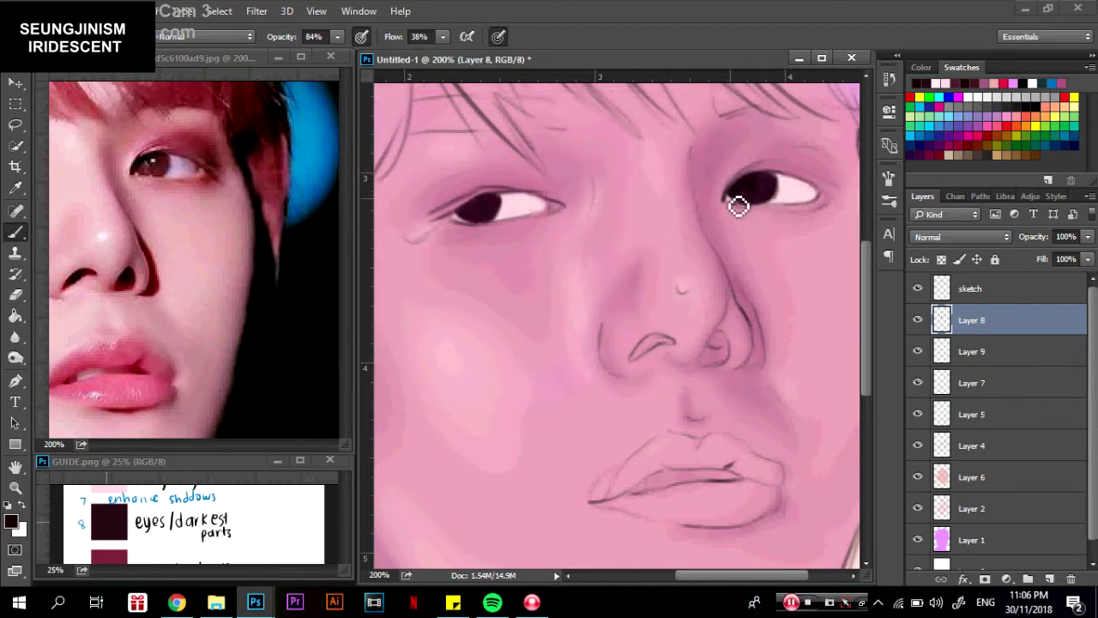
{"action": "left_click_drag", "start_coordinate": [738, 201], "coordinate": [783, 206]}
{"action": "key", "text": "x"}
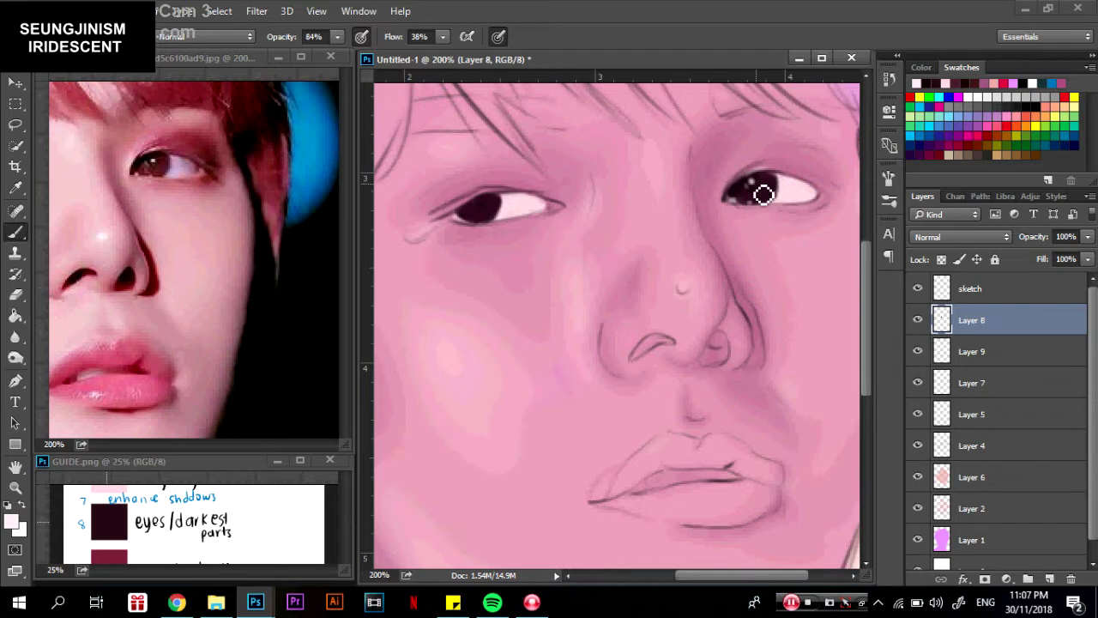
Paint the left iris darker, zoom out to check the whole portrait, then return to 200%.
{"action": "left_click_drag", "start_coordinate": [654, 583], "coordinate": [636, 582]}
{"action": "left_click", "coordinate": [157, 446]}
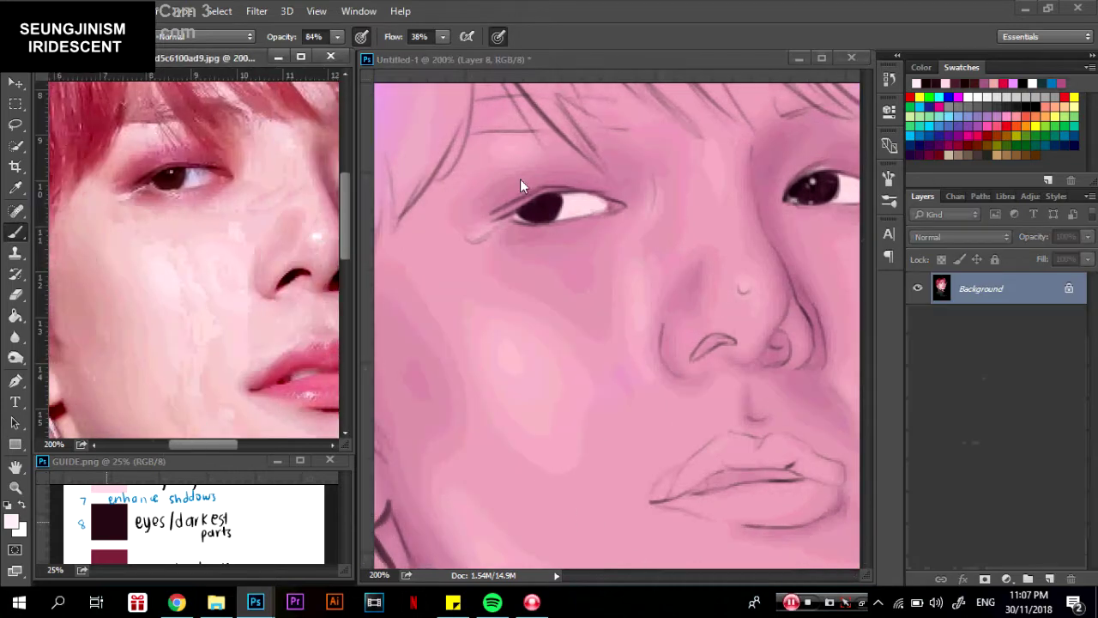
{"action": "left_click", "coordinate": [550, 208]}
{"action": "left_click_drag", "start_coordinate": [545, 224], "coordinate": [521, 216]}
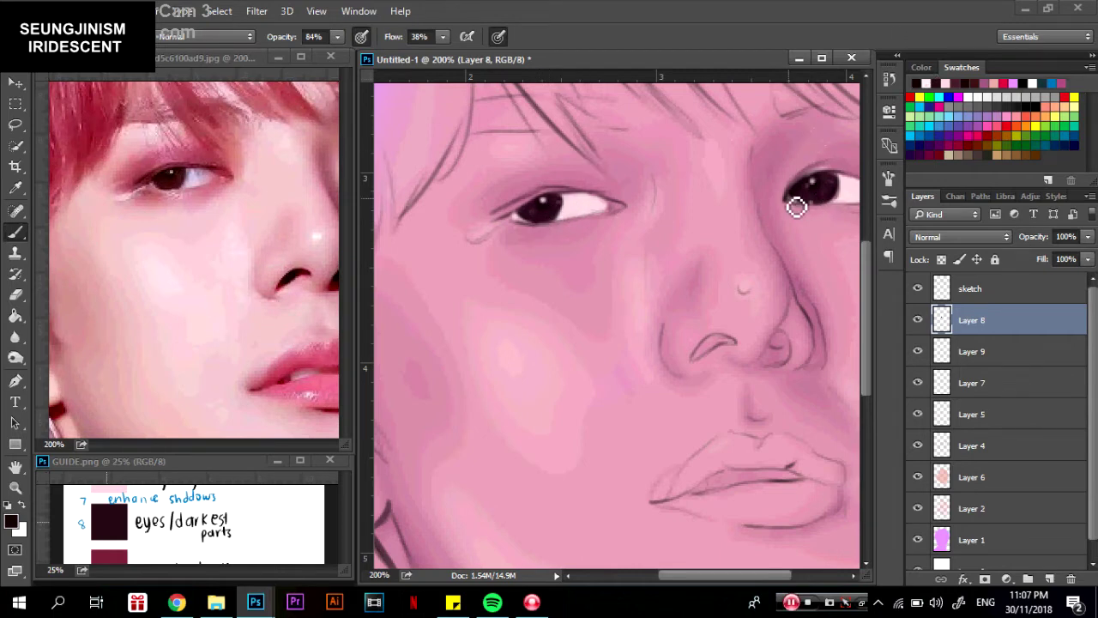
{"action": "key", "text": "ctrl+minus"}
{"action": "left_click", "coordinate": [169, 60]}
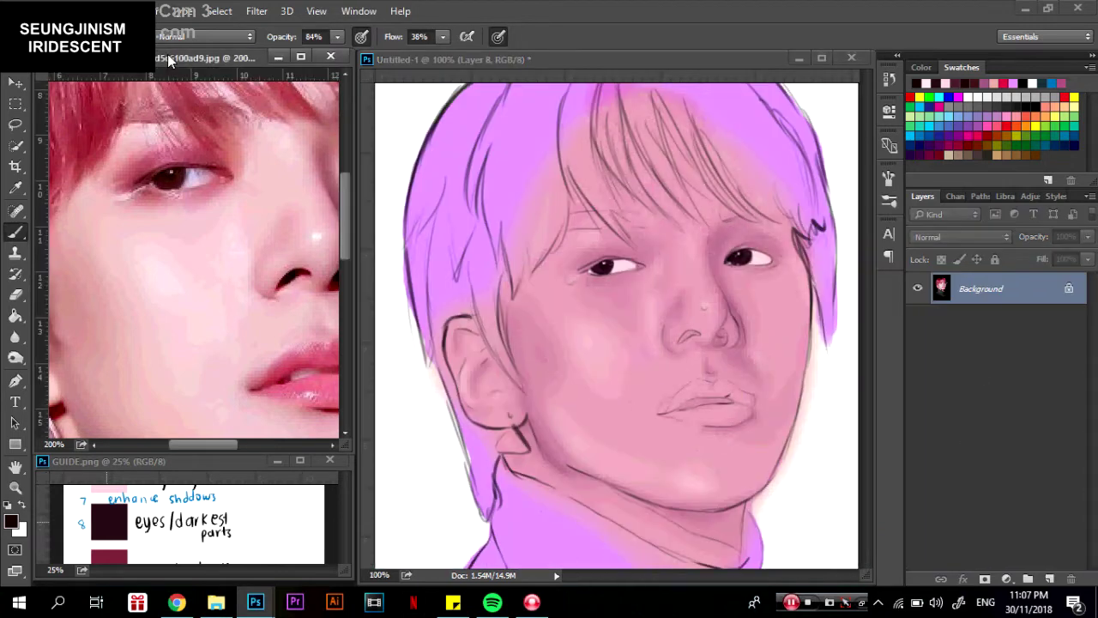
{"action": "left_click", "coordinate": [359, 206]}
{"action": "key", "text": "ctrl+plus"}
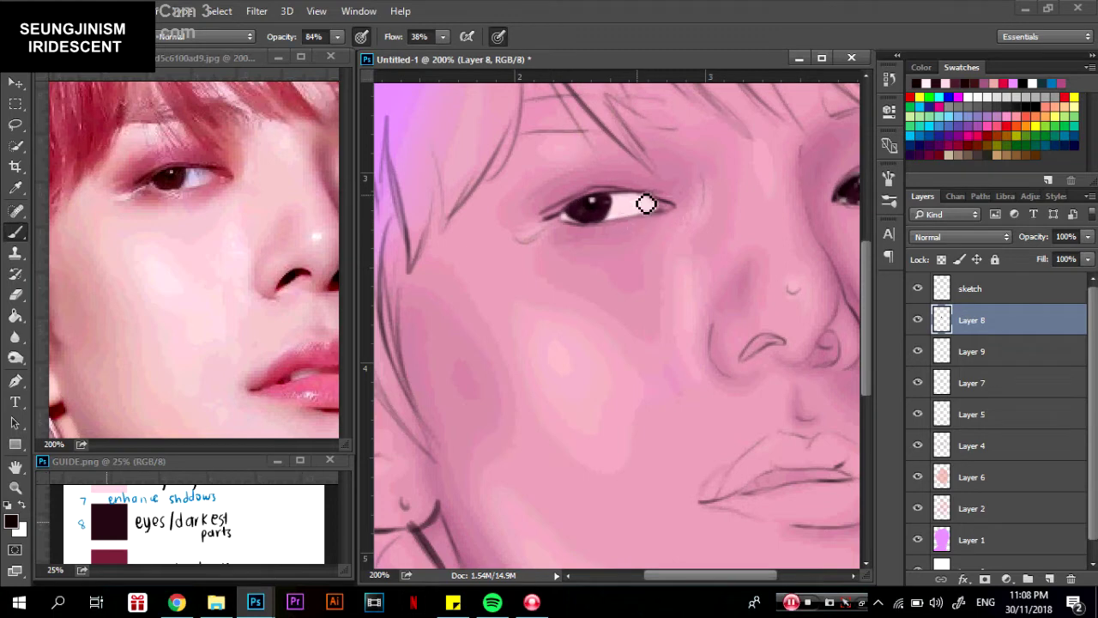
Sample the pink shadow colour from GUIDE.png and set the brush opacity to 20%.
{"action": "left_click", "coordinate": [297, 493]}
{"action": "scroll", "coordinate": [297, 493], "scroll_direction": "up", "scroll_amount": 3}
{"action": "left_click", "coordinate": [109, 500], "text": "alt"}
{"action": "left_click_drag", "start_coordinate": [337, 36], "coordinate": [284, 54]}
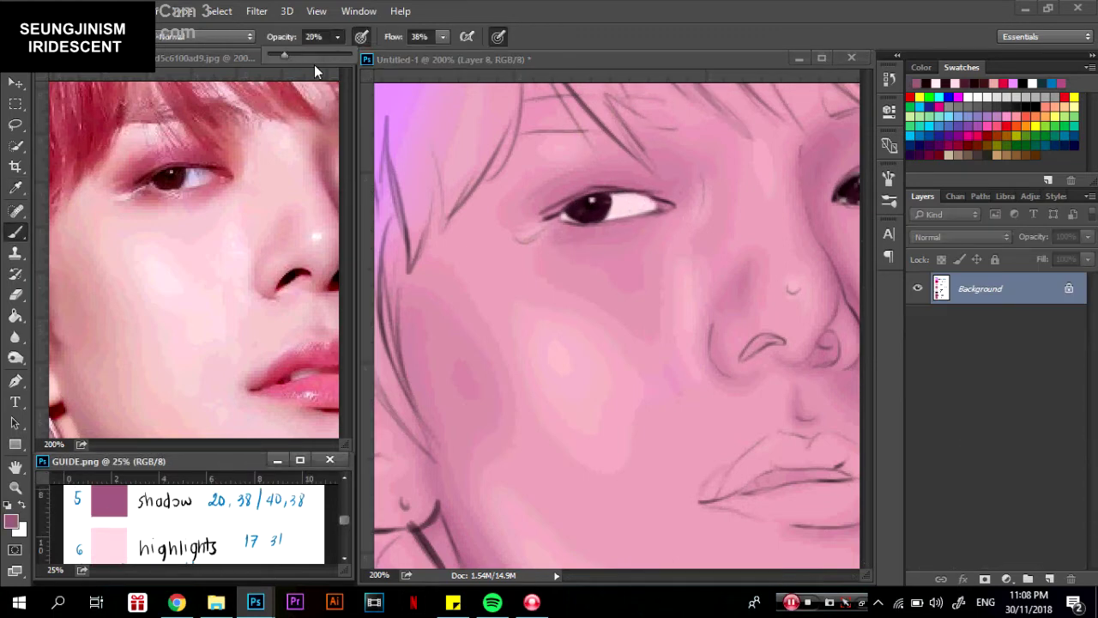
{"action": "left_click", "coordinate": [449, 208]}
{"action": "left_click", "coordinate": [34, 36]}
{"action": "left_click", "coordinate": [557, 213]}
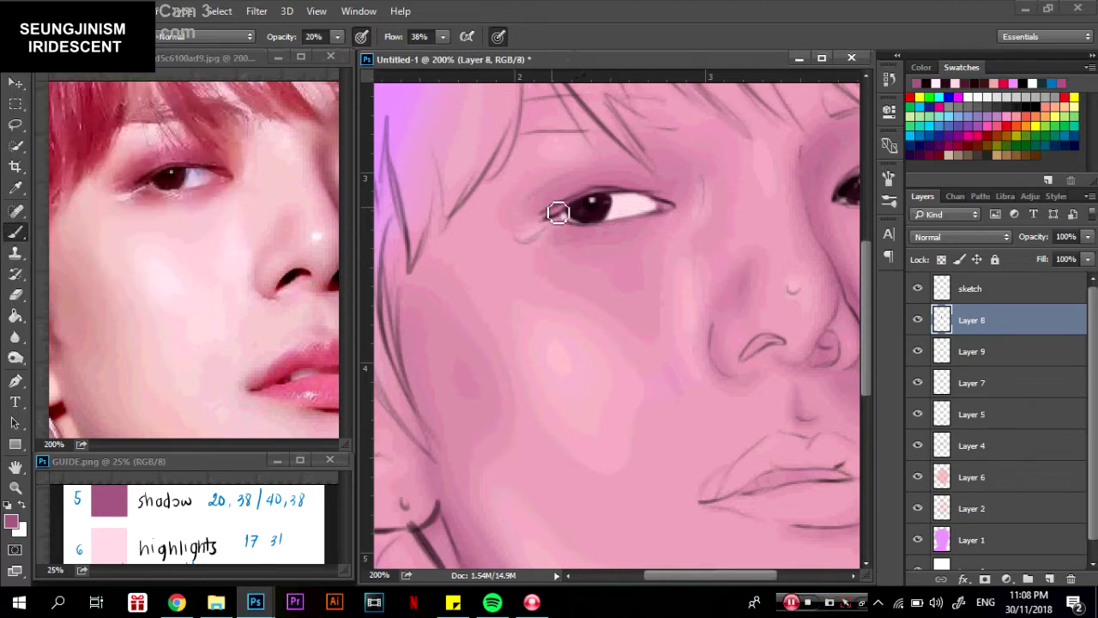
Tint the eye whites and the skin beneath the right eye a faint pink.
{"action": "left_click_drag", "start_coordinate": [557, 213], "coordinate": [657, 213]}
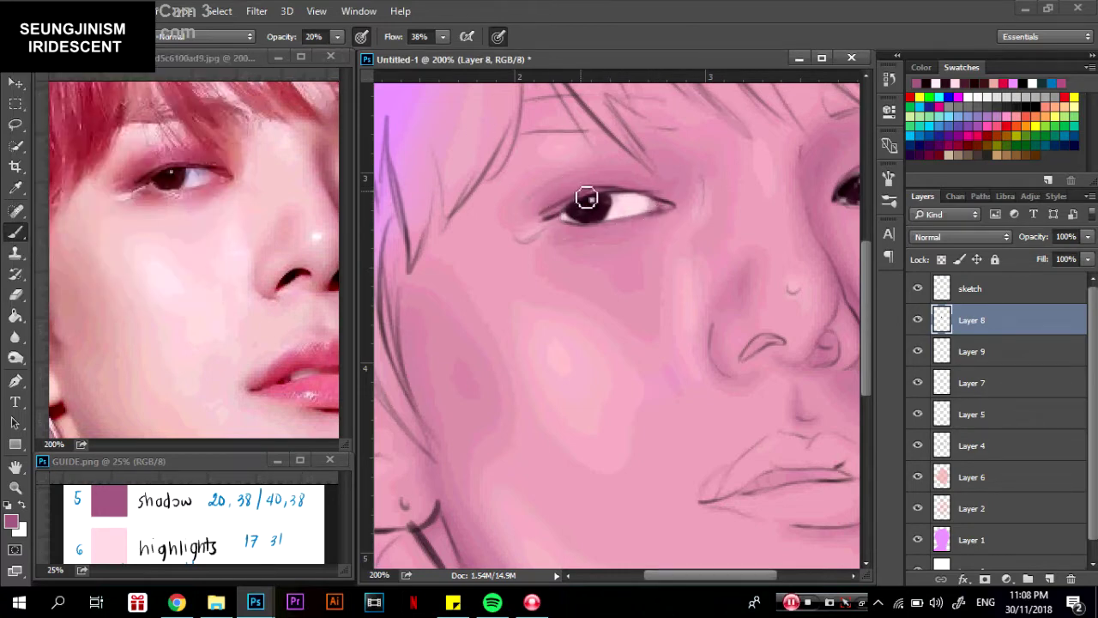
{"action": "left_click_drag", "start_coordinate": [682, 580], "coordinate": [701, 580]}
{"action": "left_click", "coordinate": [171, 57]}
{"action": "key", "text": "ctrl+minus"}
{"action": "left_click", "coordinate": [815, 177]}
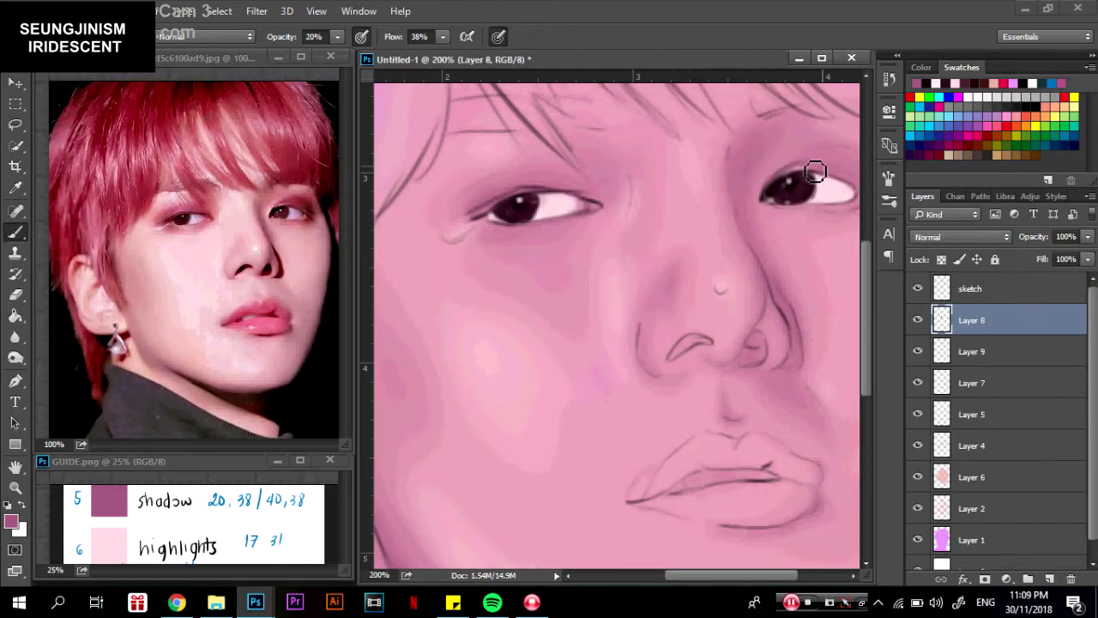
{"action": "left_click_drag", "start_coordinate": [789, 216], "coordinate": [819, 208]}
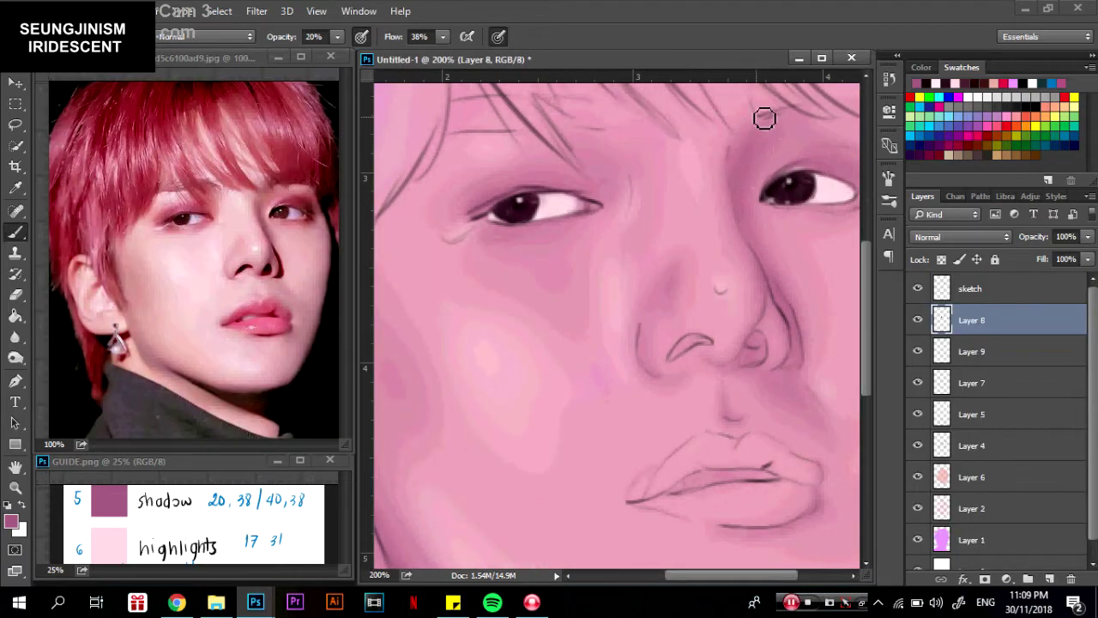
{"action": "left_click", "coordinate": [965, 81]}
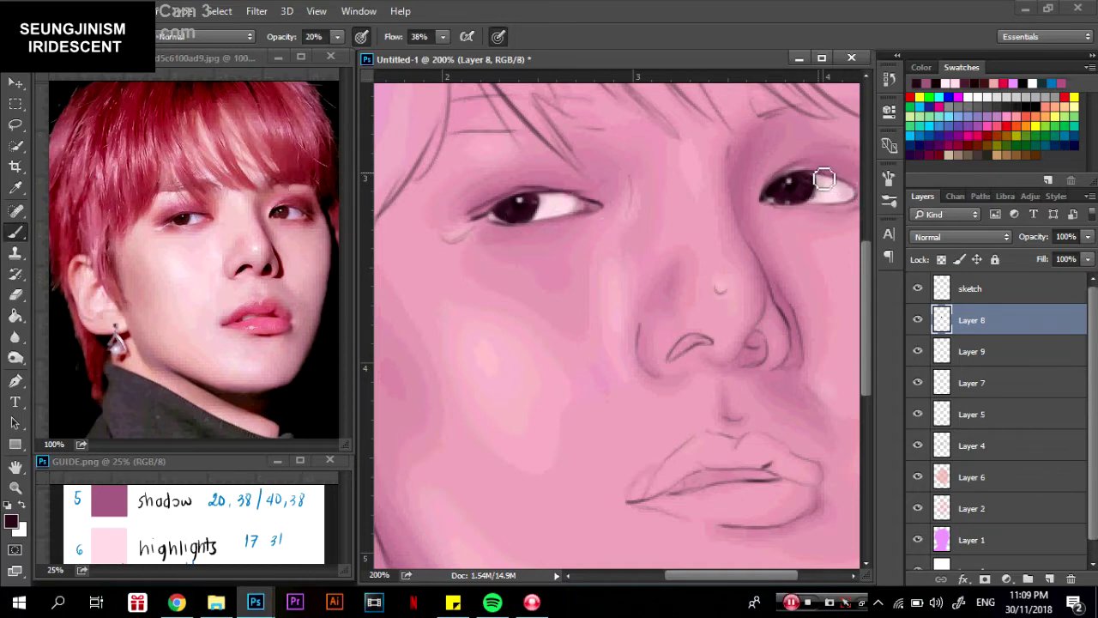
Add Layer 10 above Layer 8 and brush faint dark eyeshadow over both eyelids.
{"action": "scroll", "coordinate": [343, 526], "scroll_direction": "down", "scroll_amount": 3}
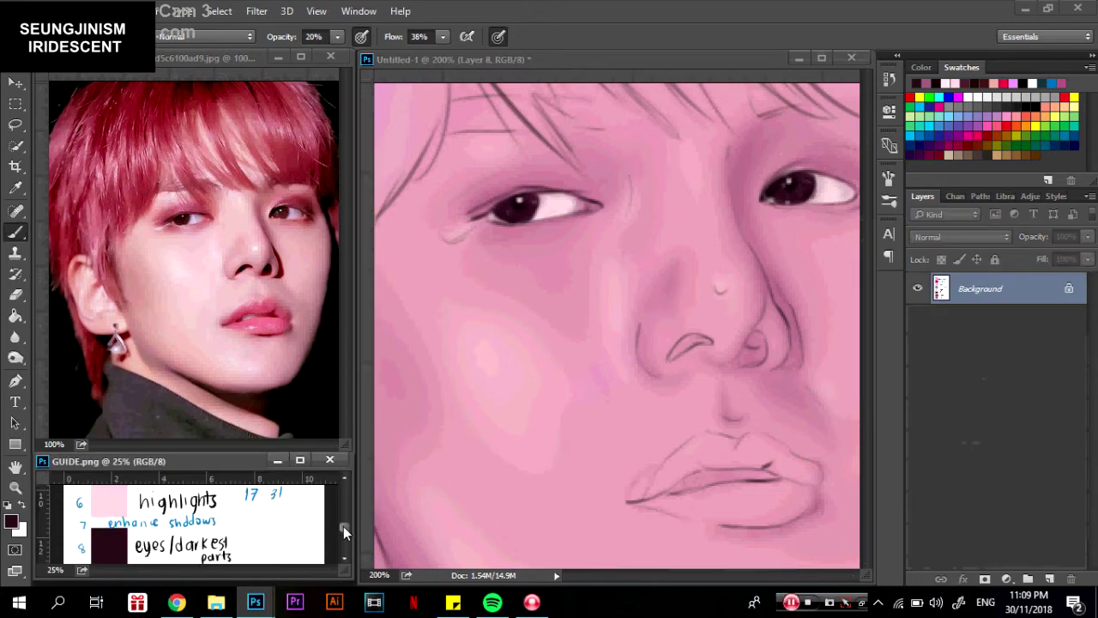
{"action": "scroll", "coordinate": [343, 526], "scroll_direction": "down", "scroll_amount": 3}
{"action": "left_click", "coordinate": [1049, 579]}
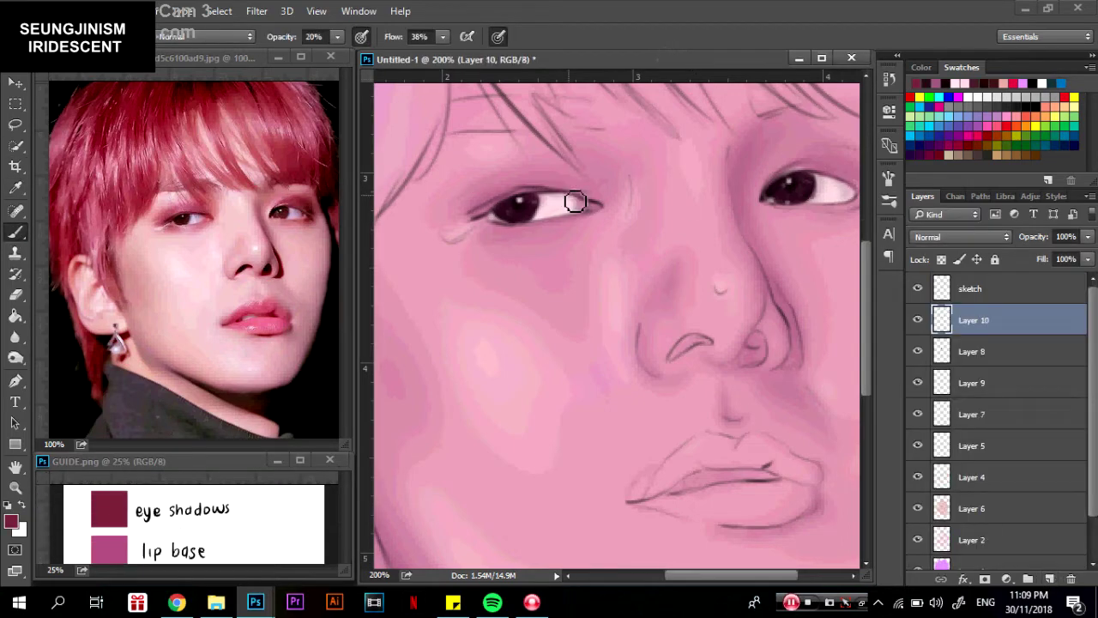
{"action": "mouse_move", "coordinate": [471, 206]}
{"action": "left_mouse_down"}
{"action": "mouse_move", "coordinate": [465, 217]}
{"action": "mouse_move", "coordinate": [559, 179]}
{"action": "mouse_move", "coordinate": [595, 203]}
{"action": "mouse_move", "coordinate": [486, 204]}
{"action": "mouse_move", "coordinate": [551, 225]}
{"action": "left_mouse_up"}
{"action": "key", "text": "ctrl+minus"}
{"action": "left_click", "coordinate": [51, 36]}
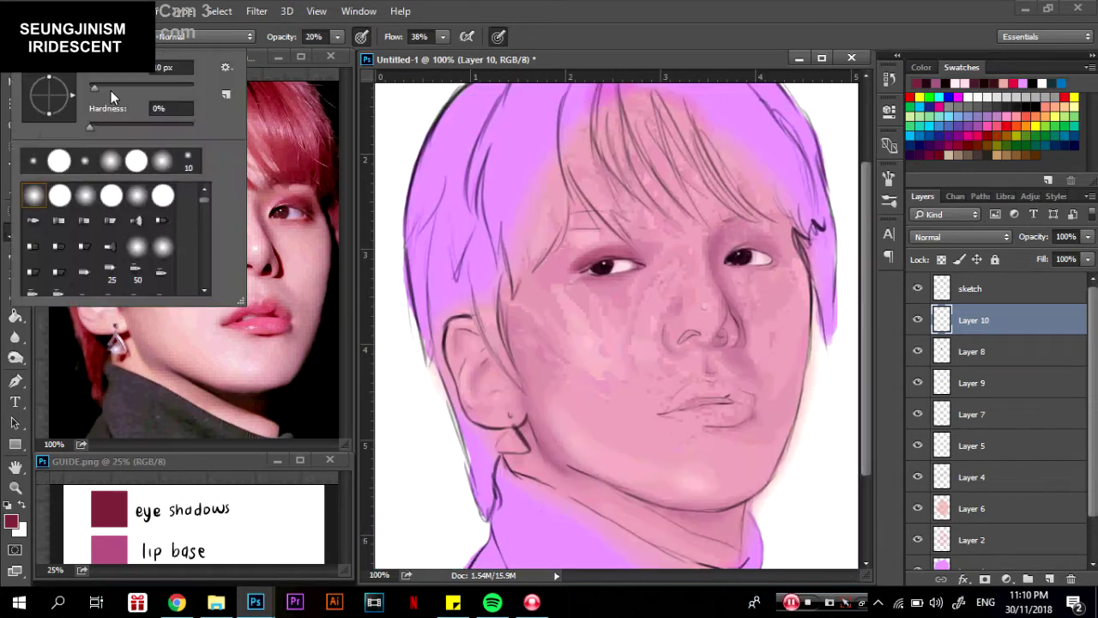
{"action": "left_click", "coordinate": [671, 258]}
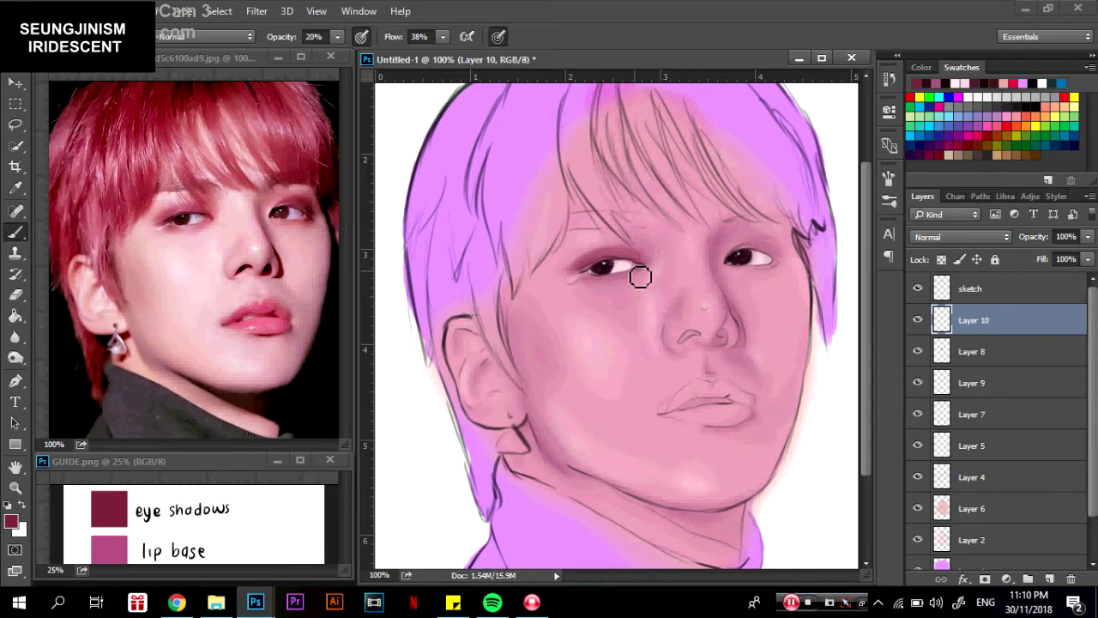
{"action": "left_click_drag", "start_coordinate": [581, 273], "coordinate": [637, 254]}
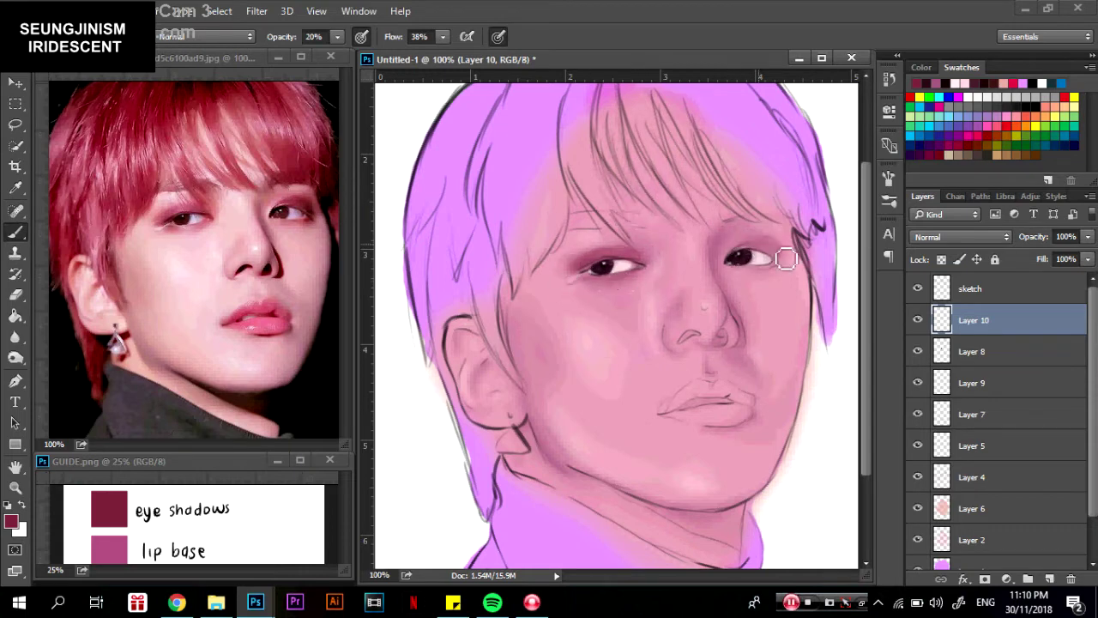
{"action": "mouse_move", "coordinate": [754, 257]}
{"action": "left_mouse_down"}
{"action": "mouse_move", "coordinate": [743, 255]}
{"action": "mouse_move", "coordinate": [770, 241]}
{"action": "left_mouse_up"}
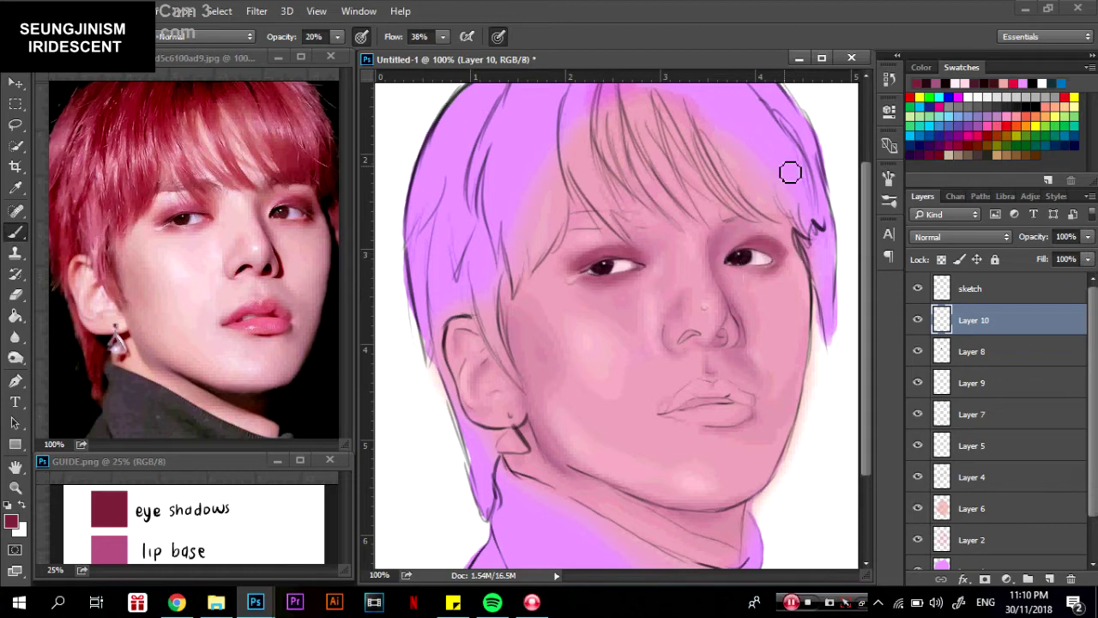
Shade the outer eye corner and lower lid with more eyeshadow on Layer 10.
{"action": "left_click", "coordinate": [980, 347]}
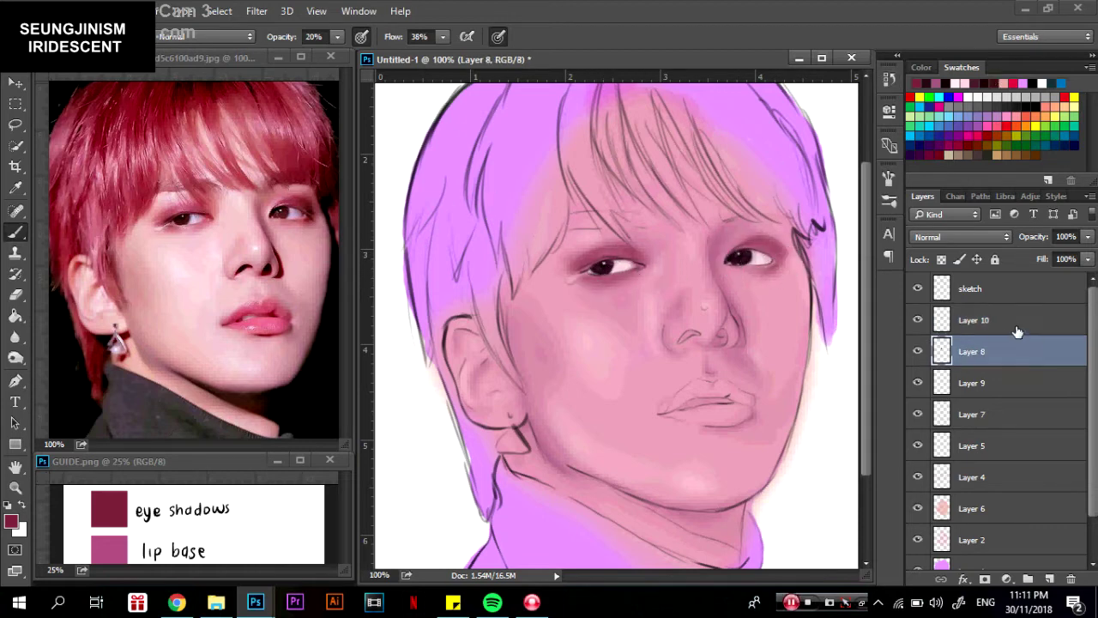
{"action": "left_click", "coordinate": [978, 320]}
{"action": "left_click", "coordinate": [52, 36]}
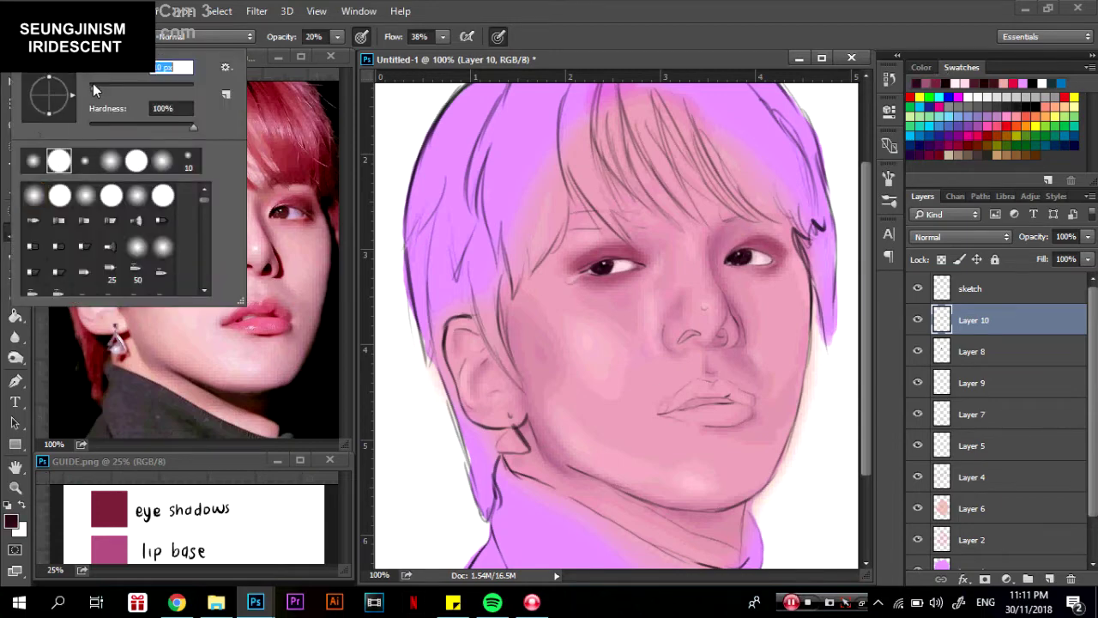
{"action": "scroll", "coordinate": [600, 258], "scroll_direction": "up", "scroll_amount": 3}
{"action": "scroll", "coordinate": [149, 149], "scroll_direction": "up", "scroll_amount": 3}
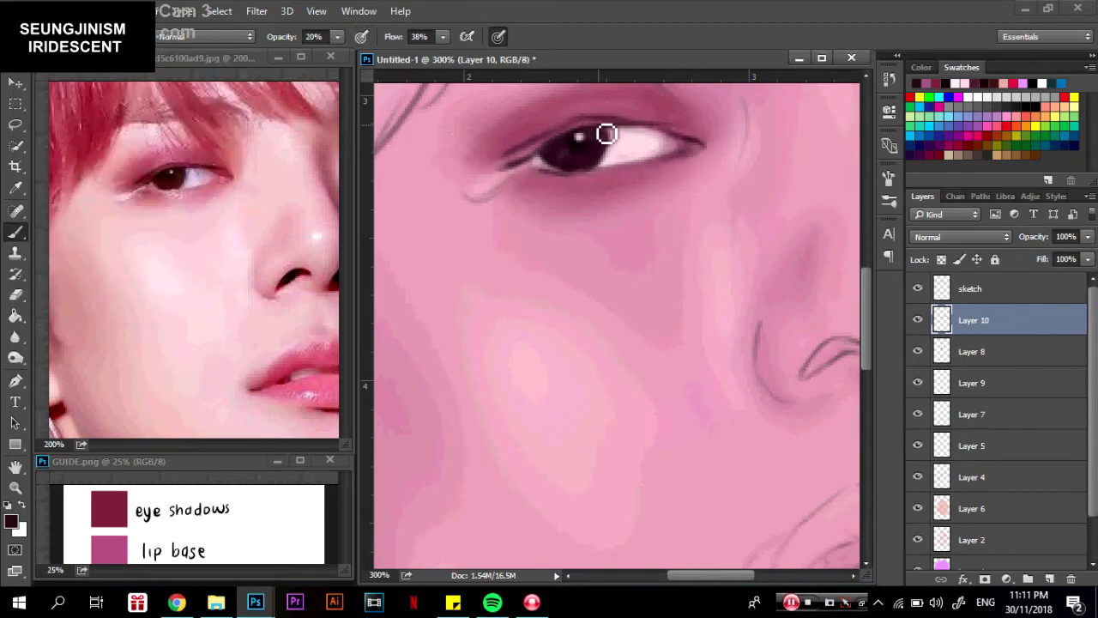
{"action": "mouse_move", "coordinate": [605, 133]}
{"action": "left_mouse_down"}
{"action": "mouse_move", "coordinate": [632, 146]}
{"action": "mouse_move", "coordinate": [622, 137]}
{"action": "mouse_move", "coordinate": [637, 162]}
{"action": "mouse_move", "coordinate": [654, 136]}
{"action": "left_mouse_up"}
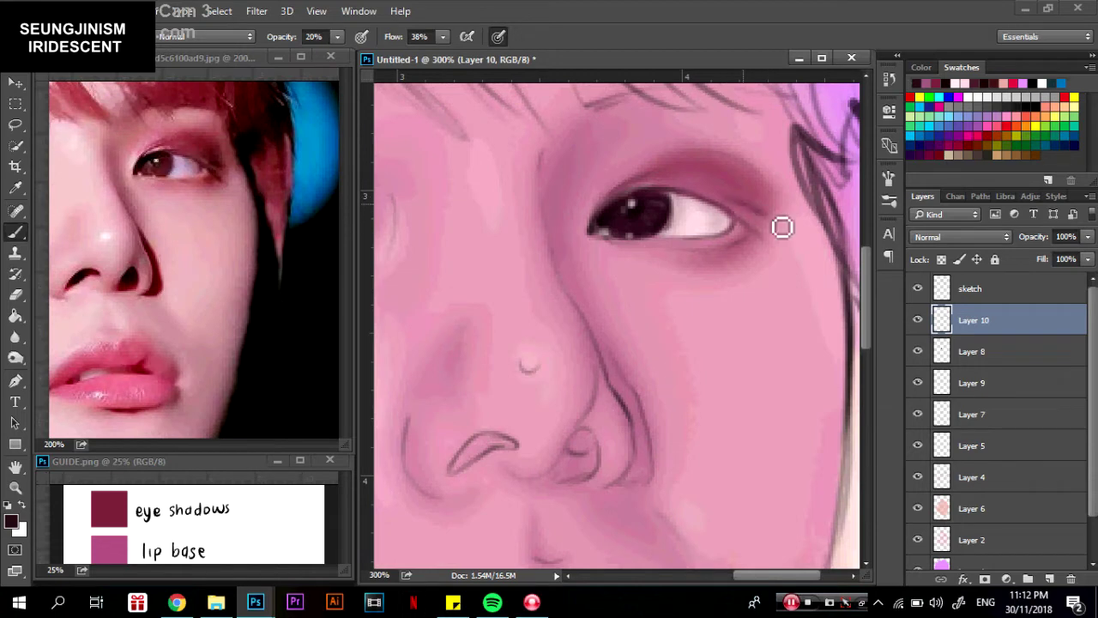
{"action": "left_click_drag", "start_coordinate": [735, 228], "coordinate": [752, 238]}
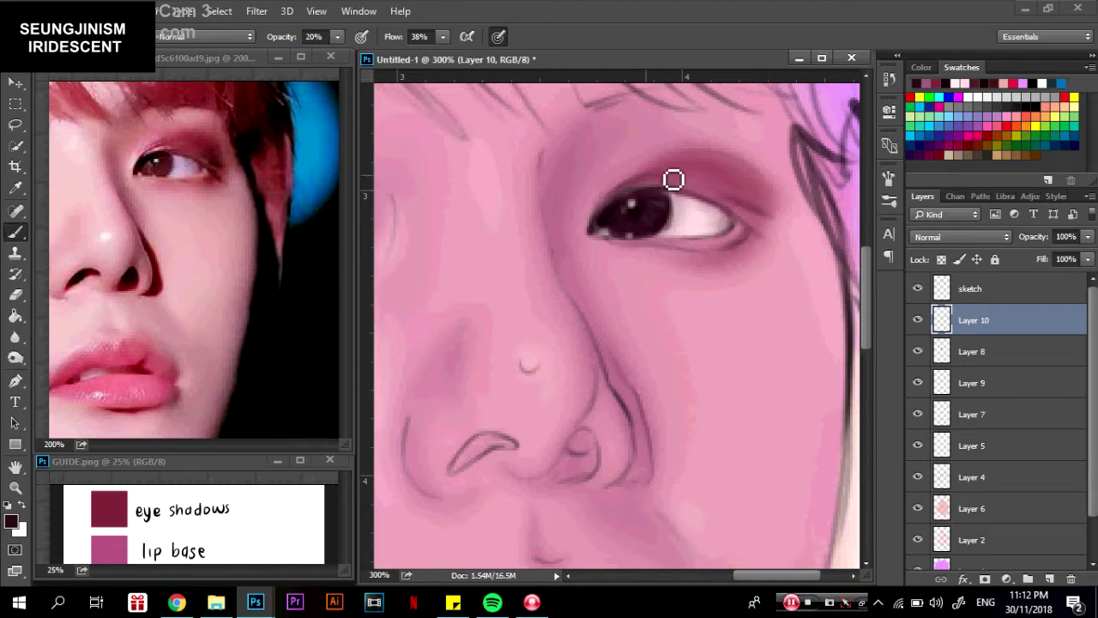
{"action": "key", "text": "ctrl+minus"}
{"action": "key", "text": "ctrl+minus"}
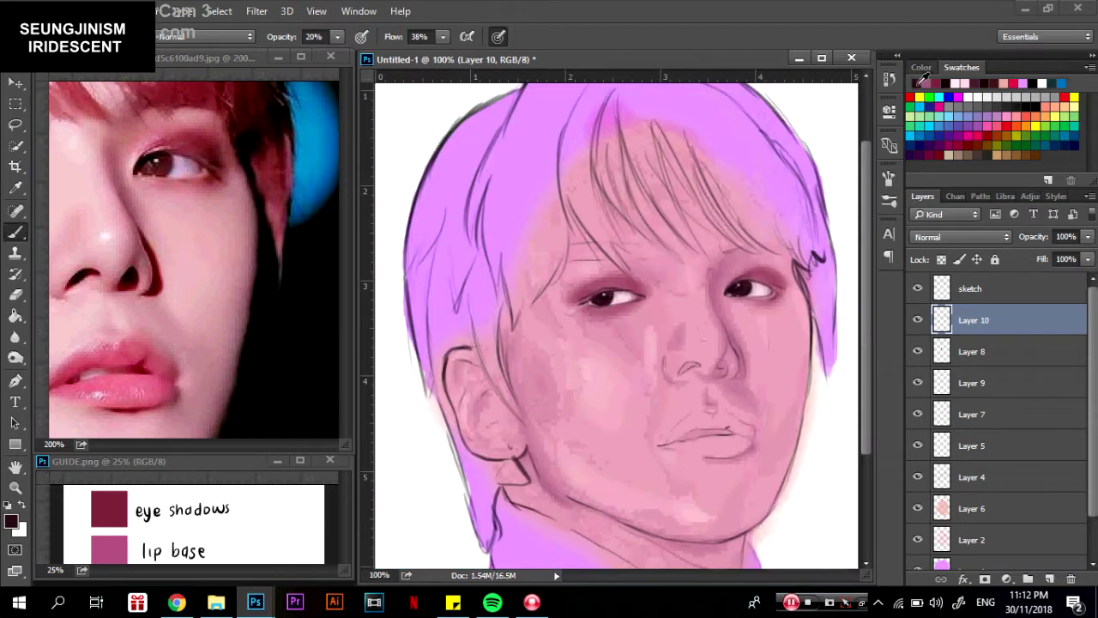
Set brush opacity to 82% and paint both nostrils darker.
{"action": "right_click", "coordinate": [672, 390]}
{"action": "key", "text": "Escape"}
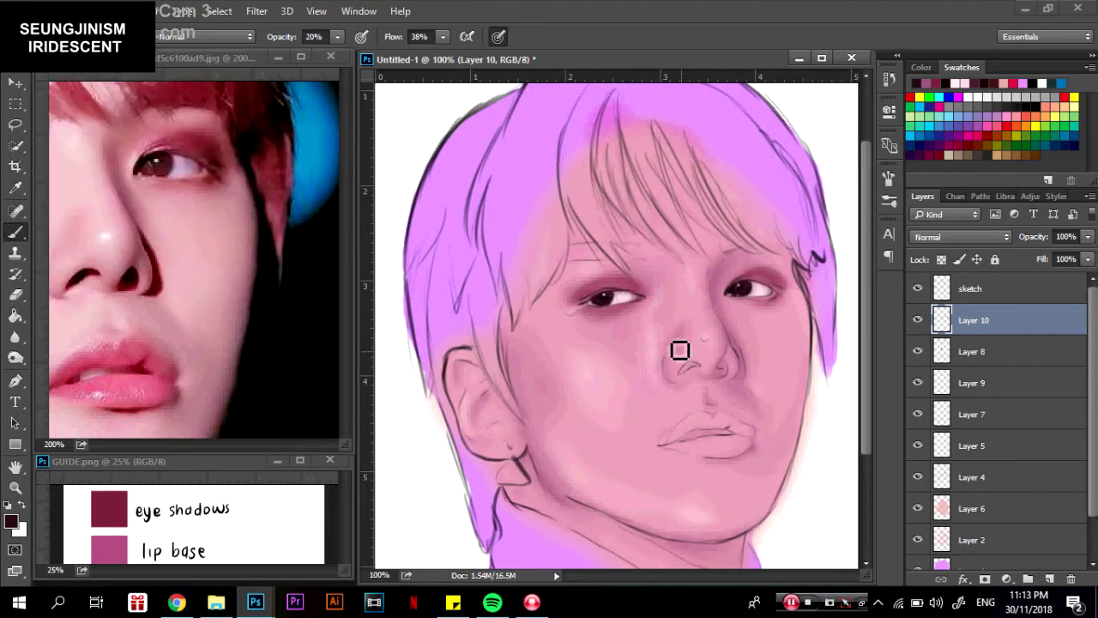
{"action": "key", "text": "8"}
{"action": "key", "text": "2"}
{"action": "key", "text": "ctrl+plus"}
{"action": "left_click_drag", "start_coordinate": [784, 404], "coordinate": [755, 417]}
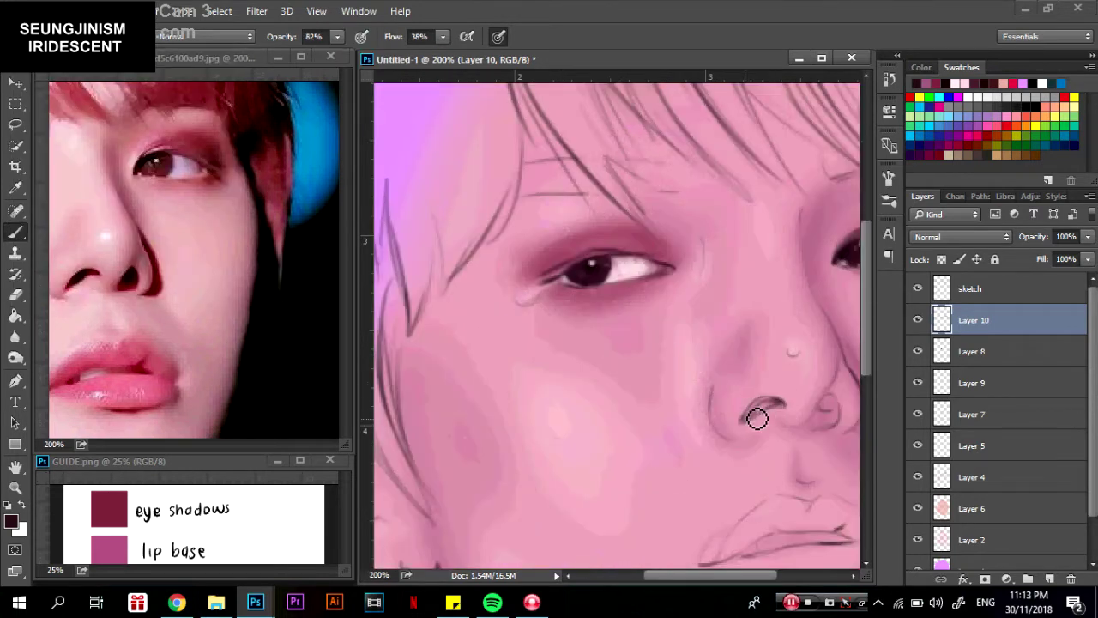
{"action": "right_click", "coordinate": [754, 412]}
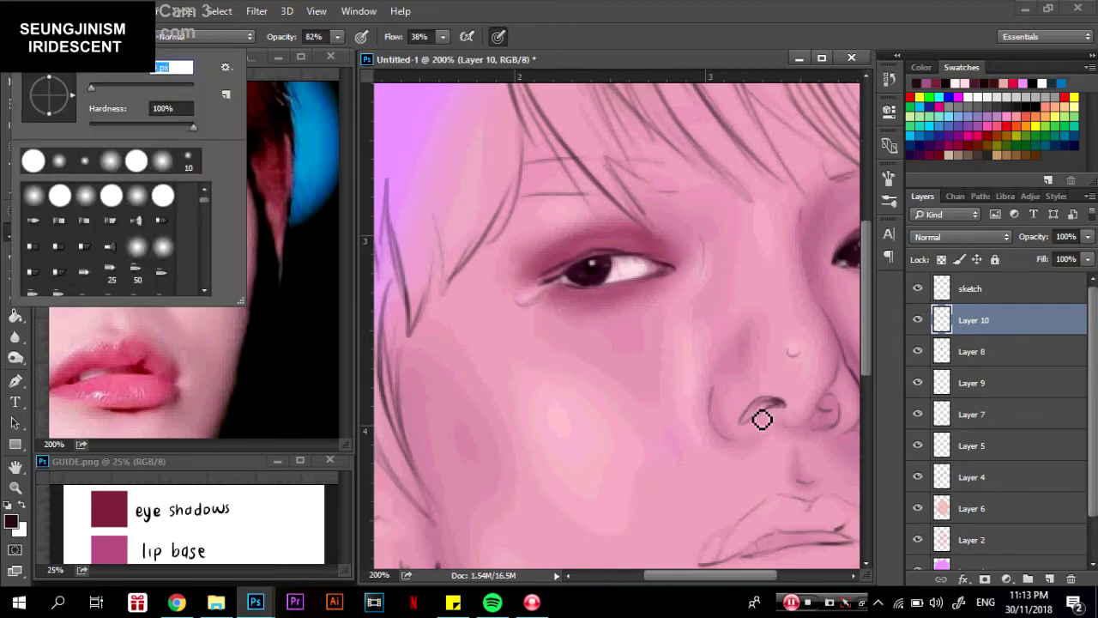
{"action": "key", "text": "Escape"}
{"action": "mouse_move", "coordinate": [750, 427]}
{"action": "left_mouse_down"}
{"action": "mouse_move", "coordinate": [747, 404]}
{"action": "mouse_move", "coordinate": [784, 415]}
{"action": "left_mouse_up"}
{"action": "scroll", "coordinate": [779, 412], "scroll_direction": "right", "scroll_amount": 2}
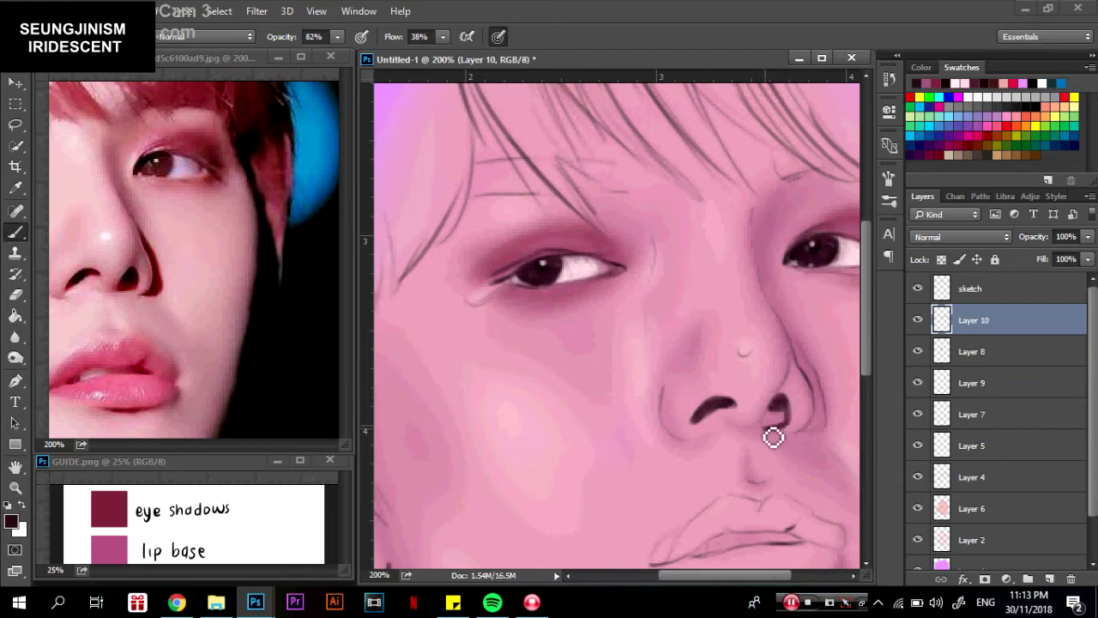
Undo the last nostril stroke and repaint it as a curved dark maroon shape.
{"action": "key", "text": "ctrl+z"}
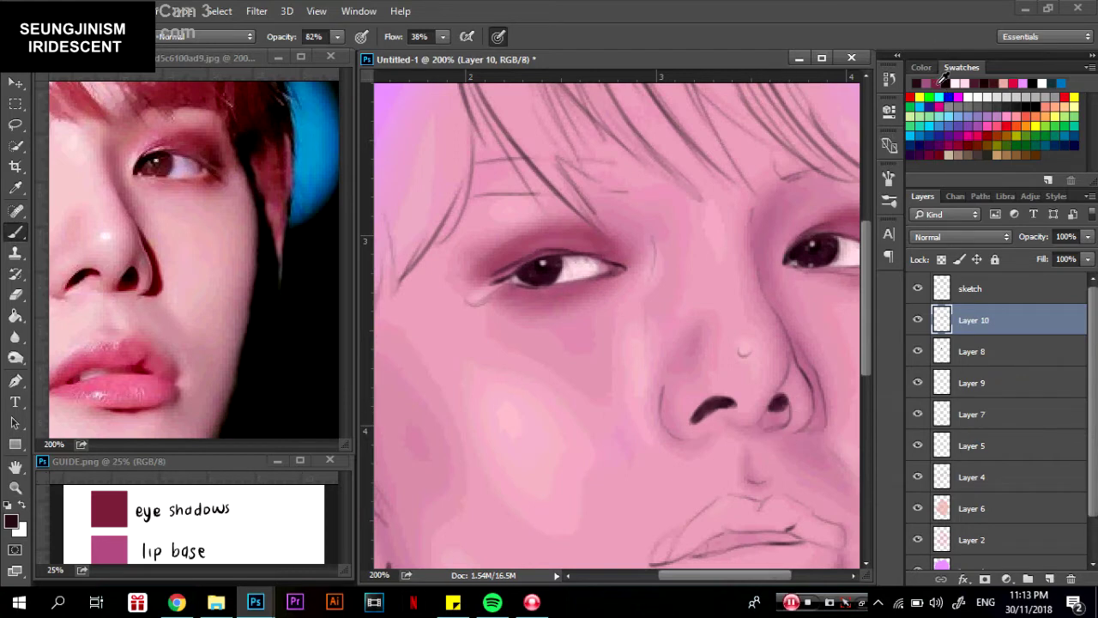
{"action": "left_click", "coordinate": [943, 83]}
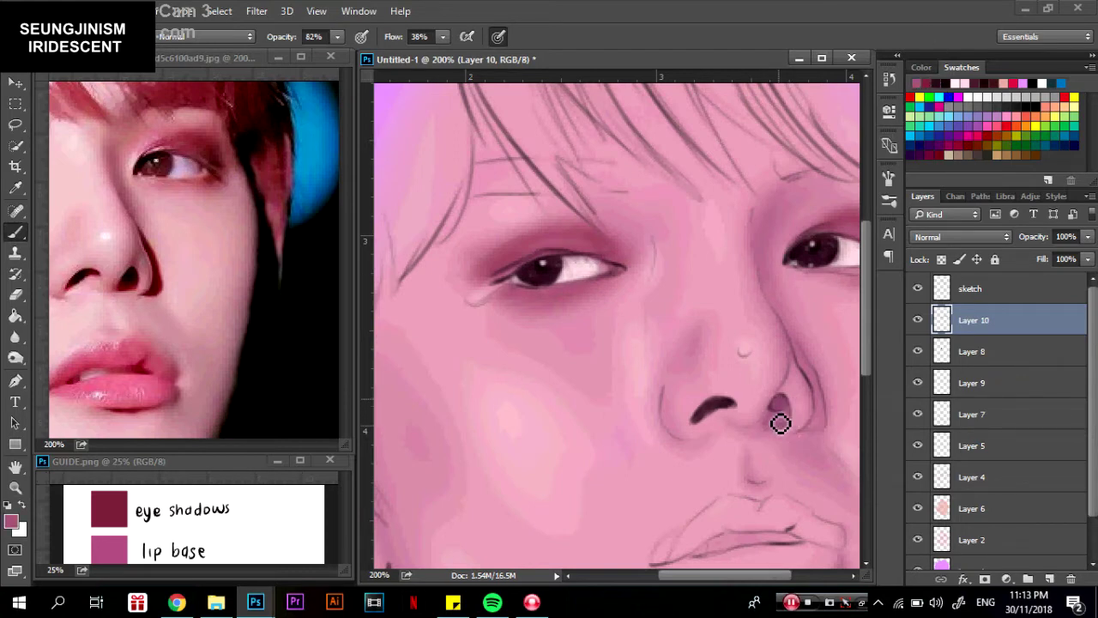
{"action": "left_click", "coordinate": [935, 86]}
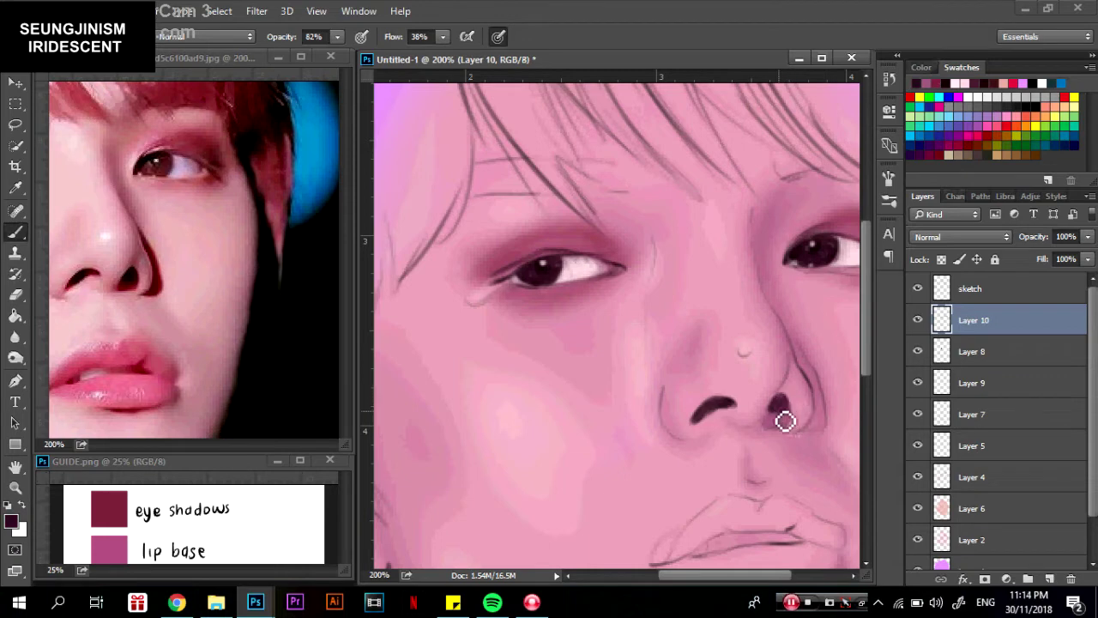
{"action": "mouse_move", "coordinate": [705, 423]}
{"action": "left_mouse_down"}
{"action": "mouse_move", "coordinate": [792, 421]}
{"action": "mouse_move", "coordinate": [789, 395]}
{"action": "left_mouse_up"}
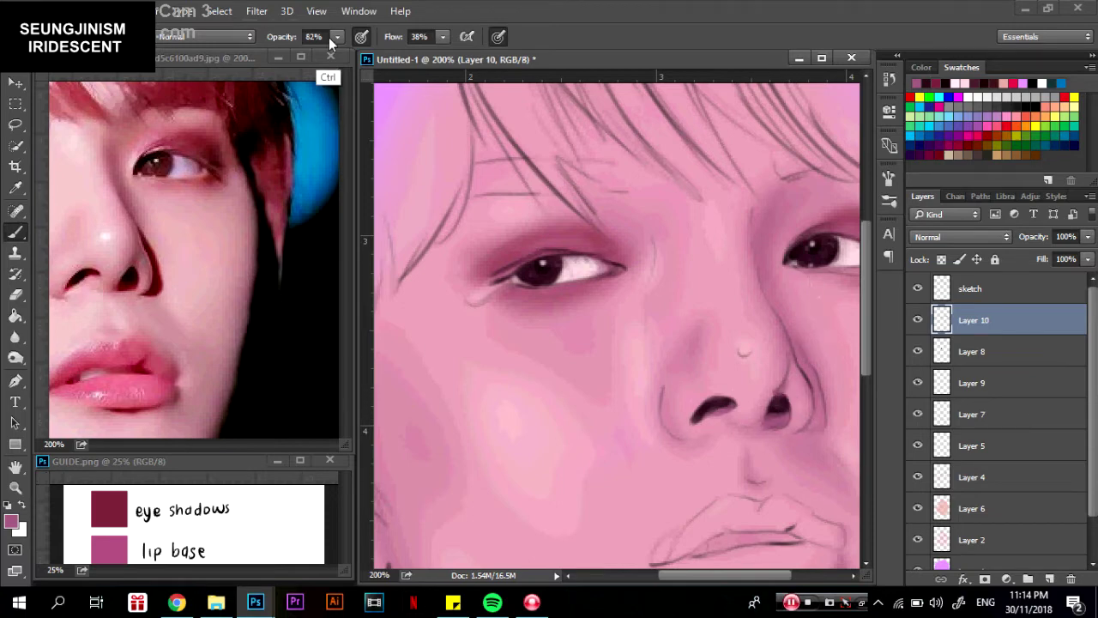
Shade the right nose wing and its contour at about 20% opacity, ending at 17%.
{"action": "key", "text": "2"}
{"action": "mouse_move", "coordinate": [821, 410]}
{"action": "left_mouse_down"}
{"action": "mouse_move", "coordinate": [772, 421]}
{"action": "mouse_move", "coordinate": [784, 321]}
{"action": "left_mouse_up"}
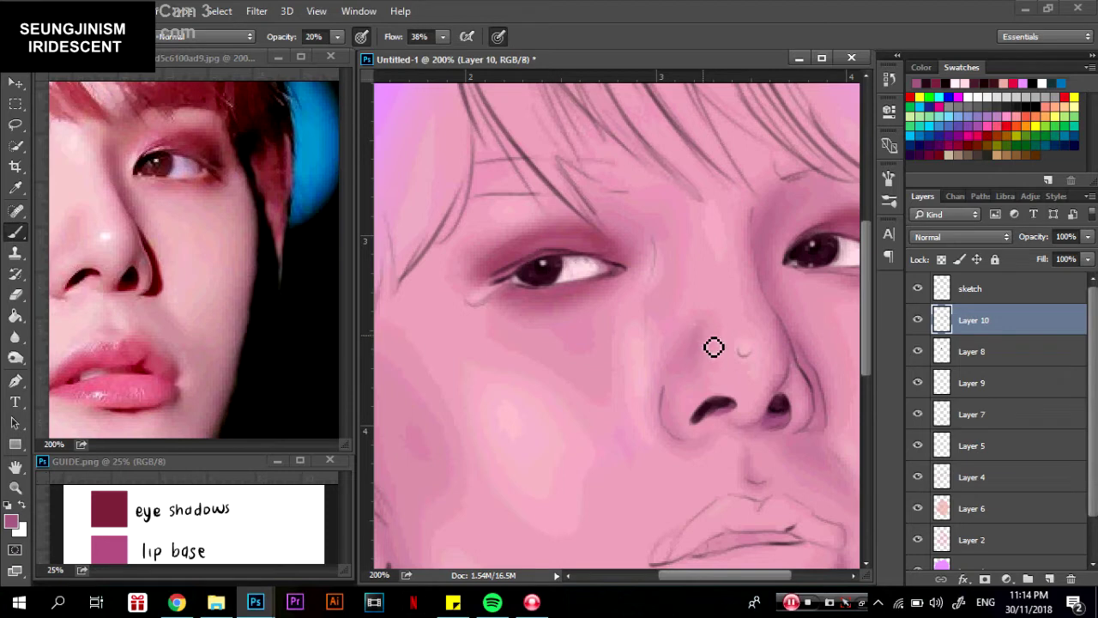
{"action": "left_click", "coordinate": [337, 36]}
{"action": "left_click_drag", "start_coordinate": [324, 53], "coordinate": [329, 54]}
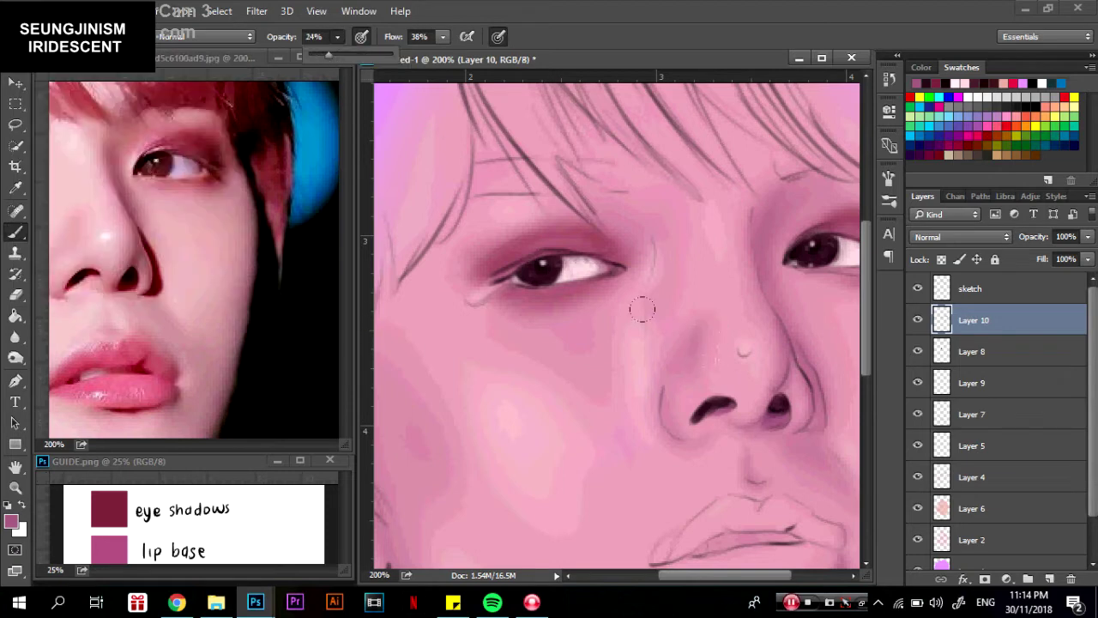
{"action": "key", "text": "1"}
{"action": "key", "text": "7"}
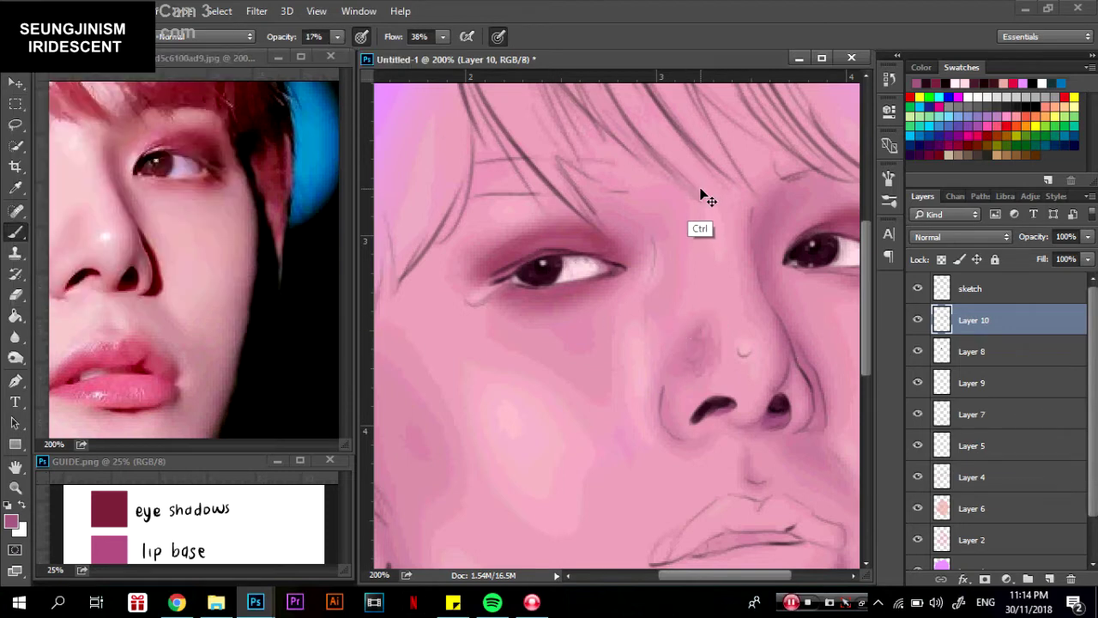
{"action": "key", "text": "ctrl+minus"}
Pan the reference photo to show its eyes and lips.
{"action": "left_click", "coordinate": [38, 36]}
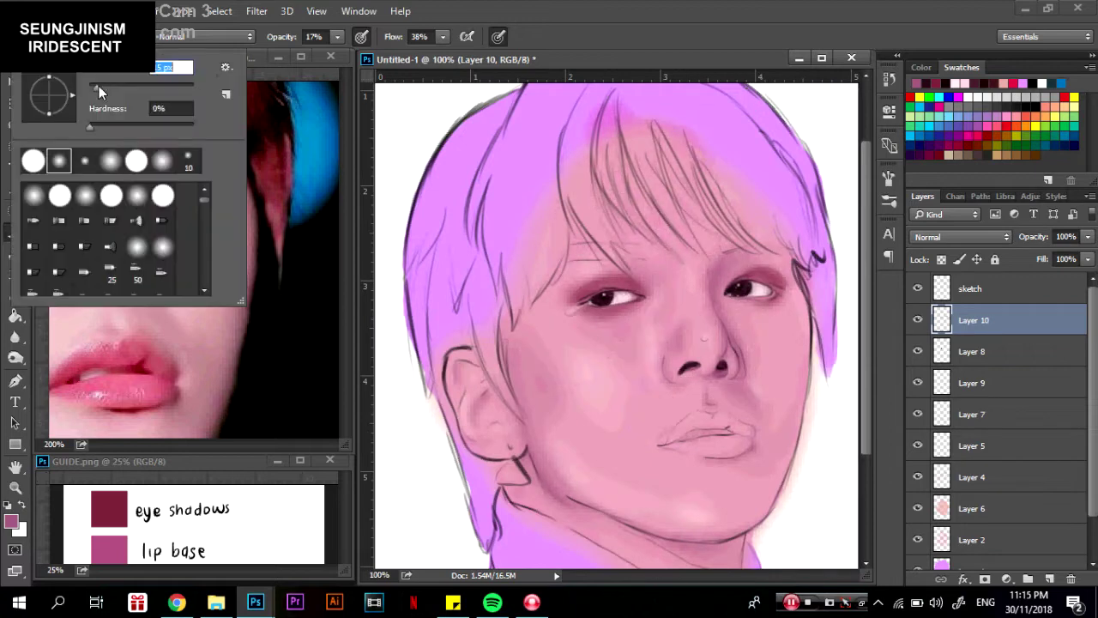
{"action": "left_click", "coordinate": [627, 255]}
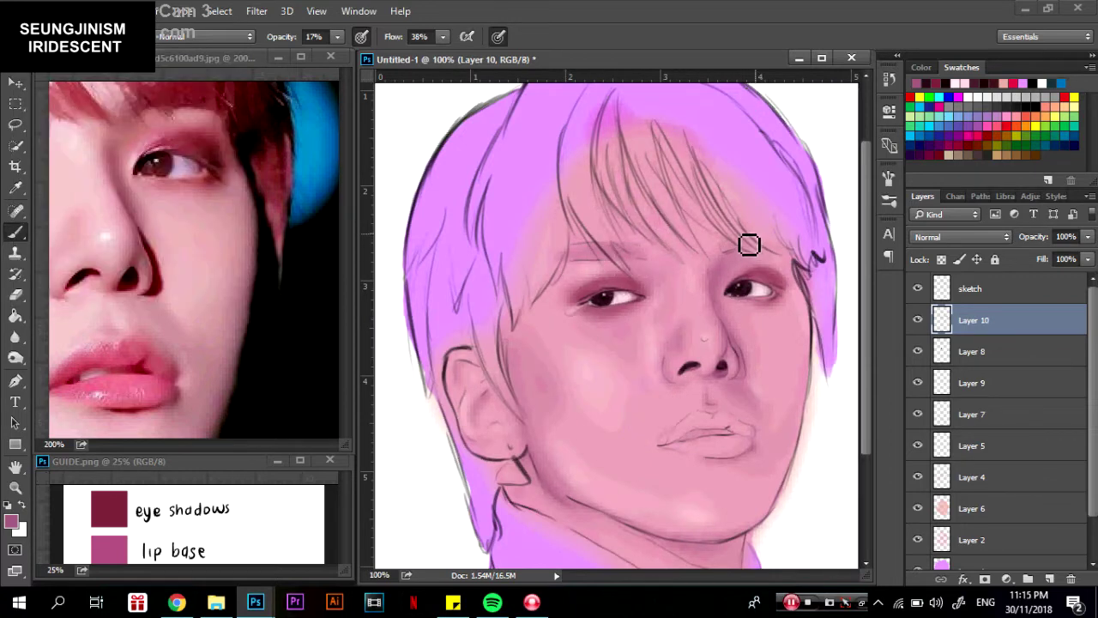
{"action": "left_click", "coordinate": [156, 69]}
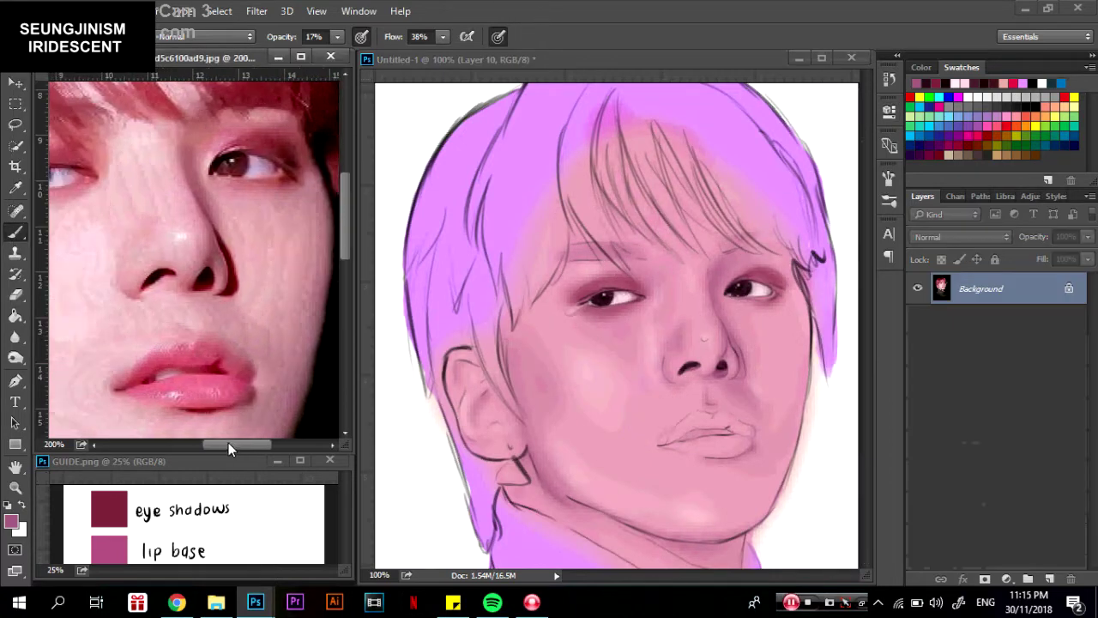
{"action": "left_click_drag", "start_coordinate": [228, 442], "coordinate": [206, 443]}
{"action": "left_click", "coordinate": [611, 252]}
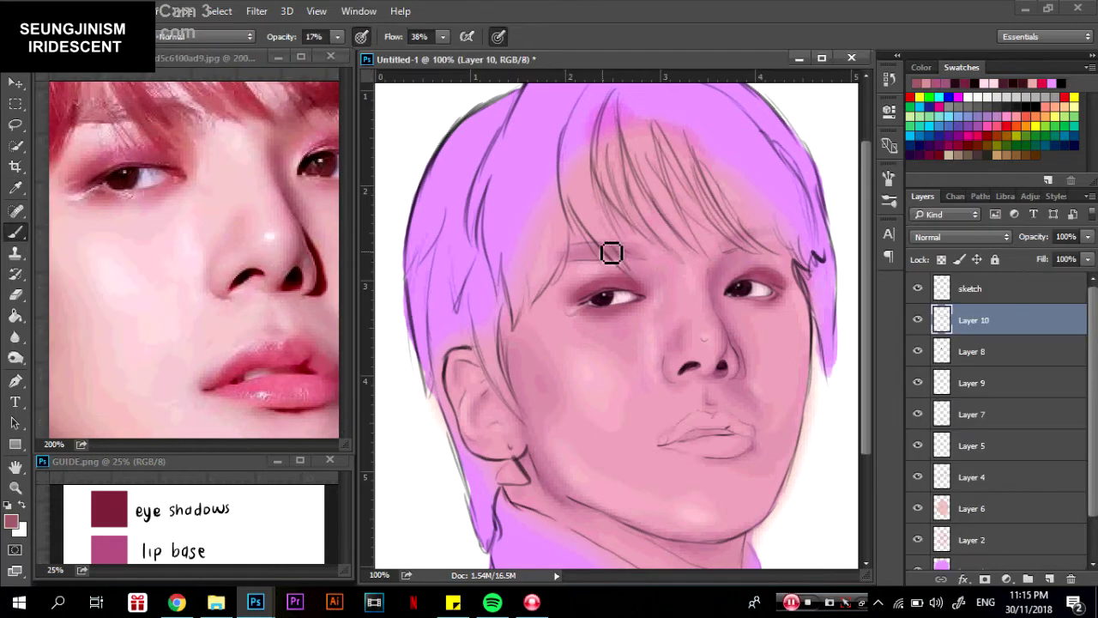
Set up a hard round brush at 86% opacity with a light pink colour.
{"action": "left_click", "coordinate": [43, 36]}
{"action": "left_click", "coordinate": [652, 244]}
{"action": "key", "text": "8"}
{"action": "key", "text": "6"}
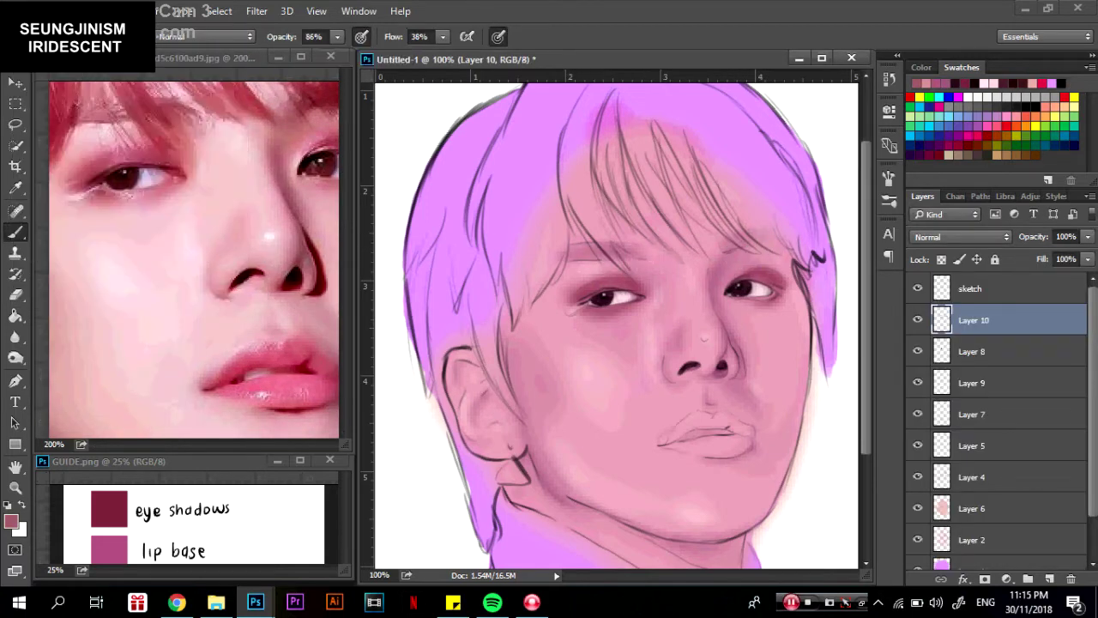
{"action": "right_click", "coordinate": [654, 269]}
{"action": "left_click", "coordinate": [654, 269]}
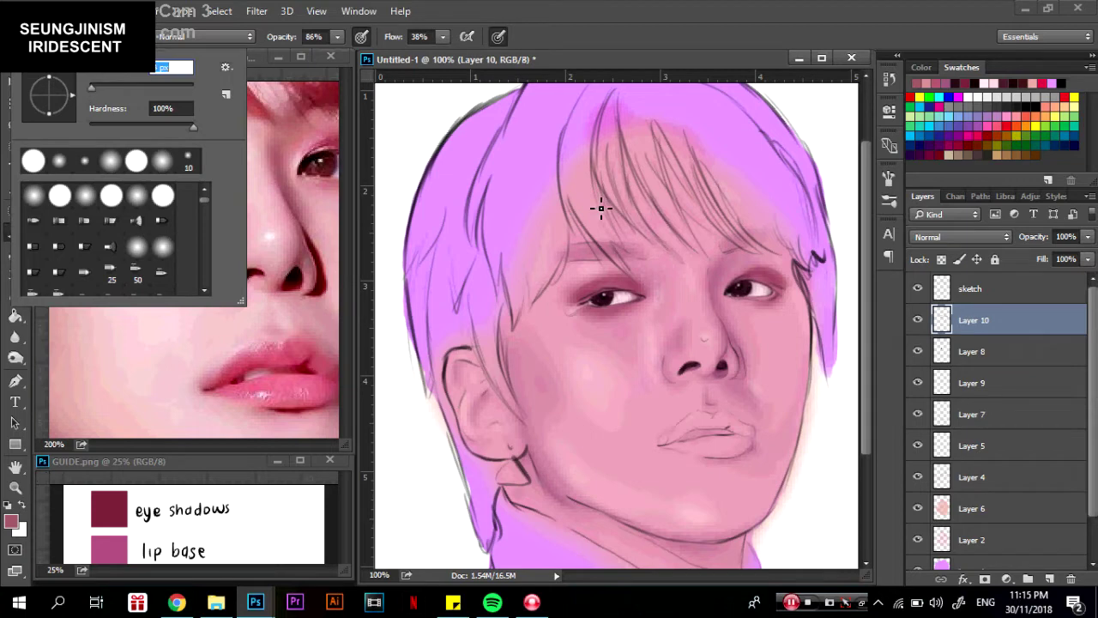
{"action": "left_click", "coordinate": [606, 262]}
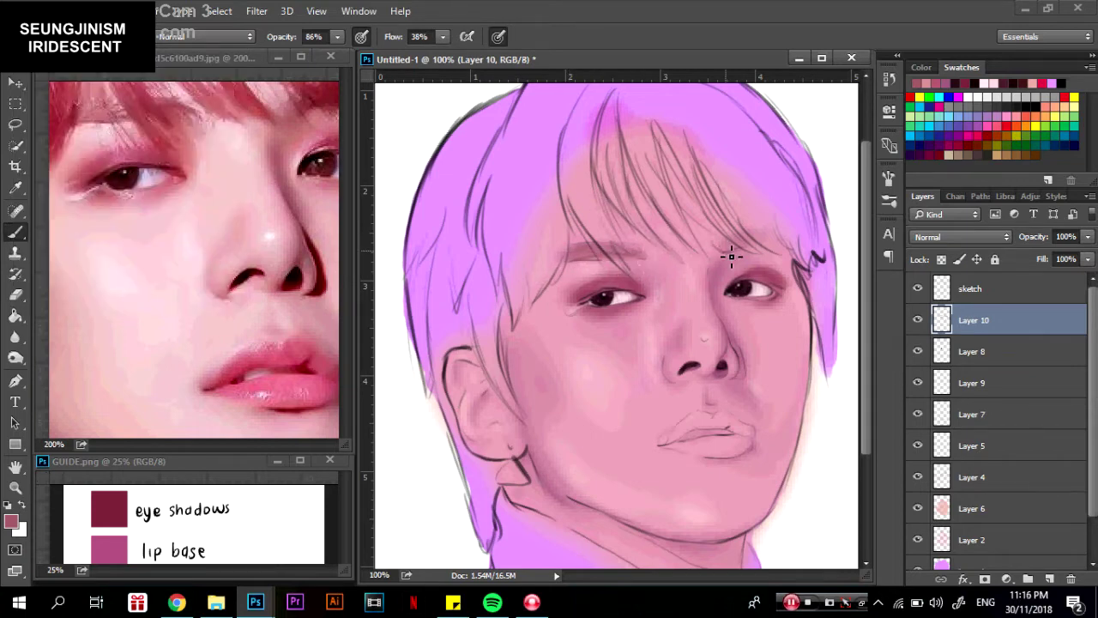
{"action": "left_click", "coordinate": [993, 82]}
Brush light pink highlights along the upper eyelid.
{"action": "left_click", "coordinate": [42, 36]}
{"action": "key", "text": "Return"}
{"action": "key", "text": "ctrl+plus"}
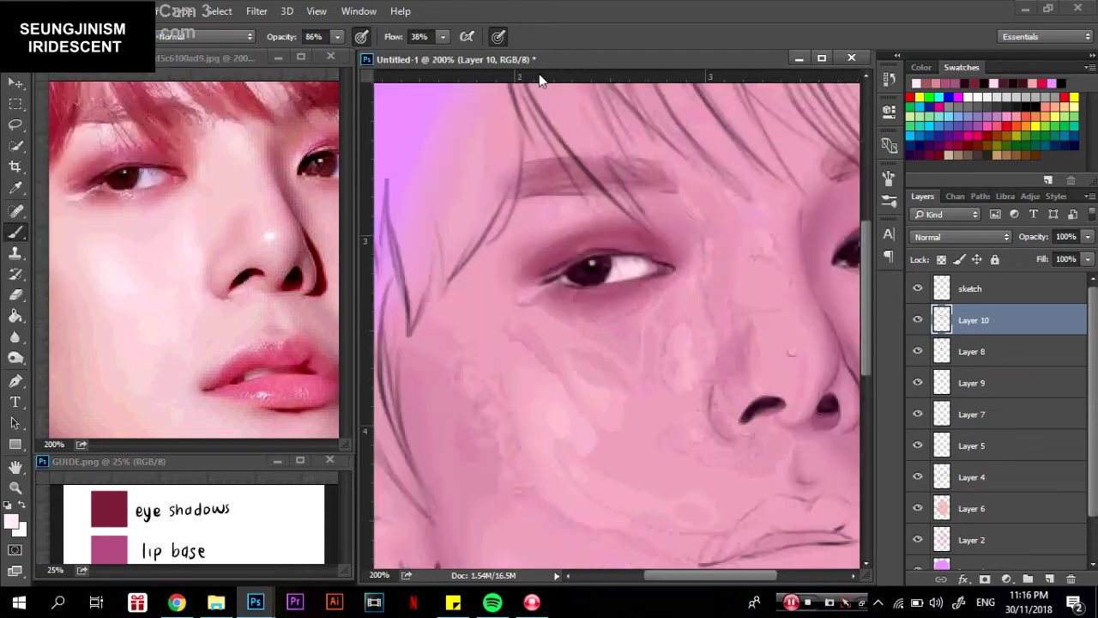
{"action": "key", "text": "ctrl+plus"}
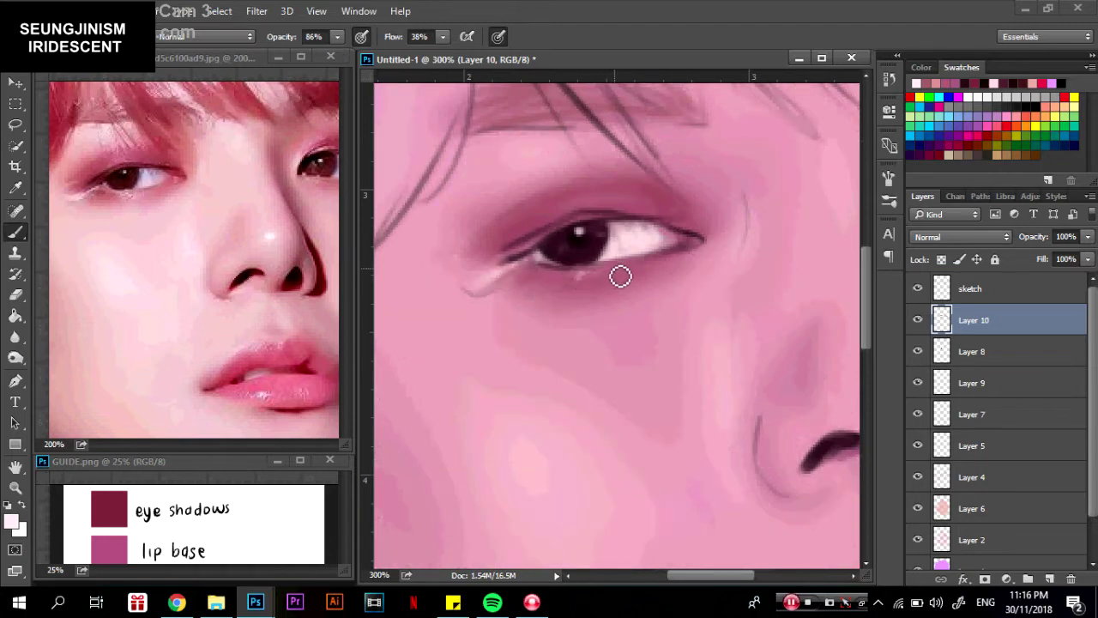
{"action": "left_click_drag", "start_coordinate": [607, 213], "coordinate": [554, 232]}
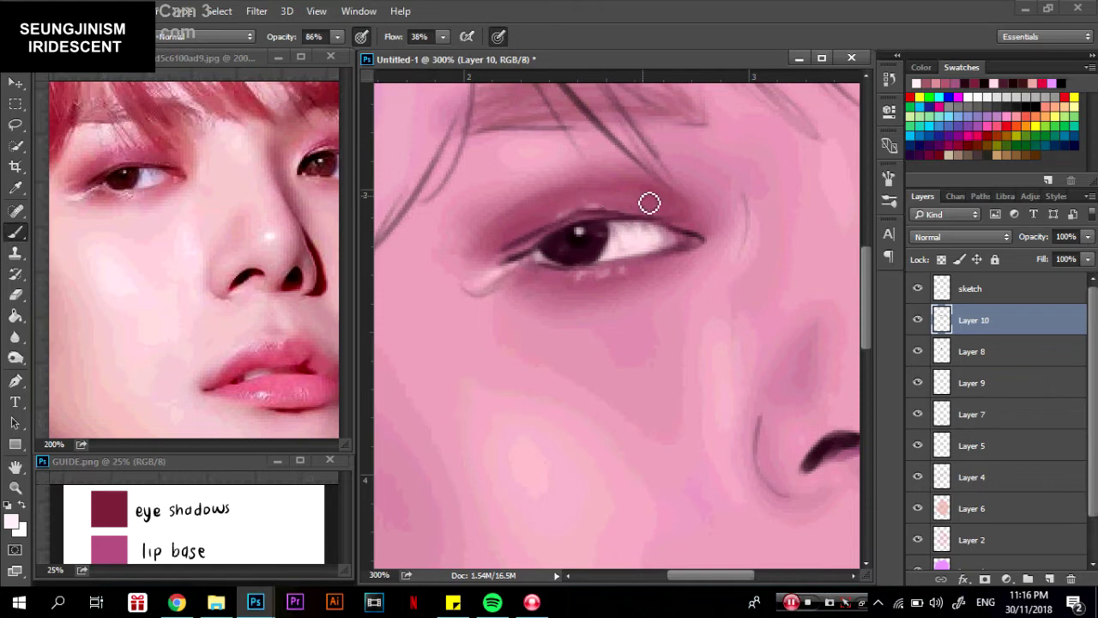
{"action": "key", "text": "ctrl+minus"}
{"action": "key", "text": "ctrl+minus"}
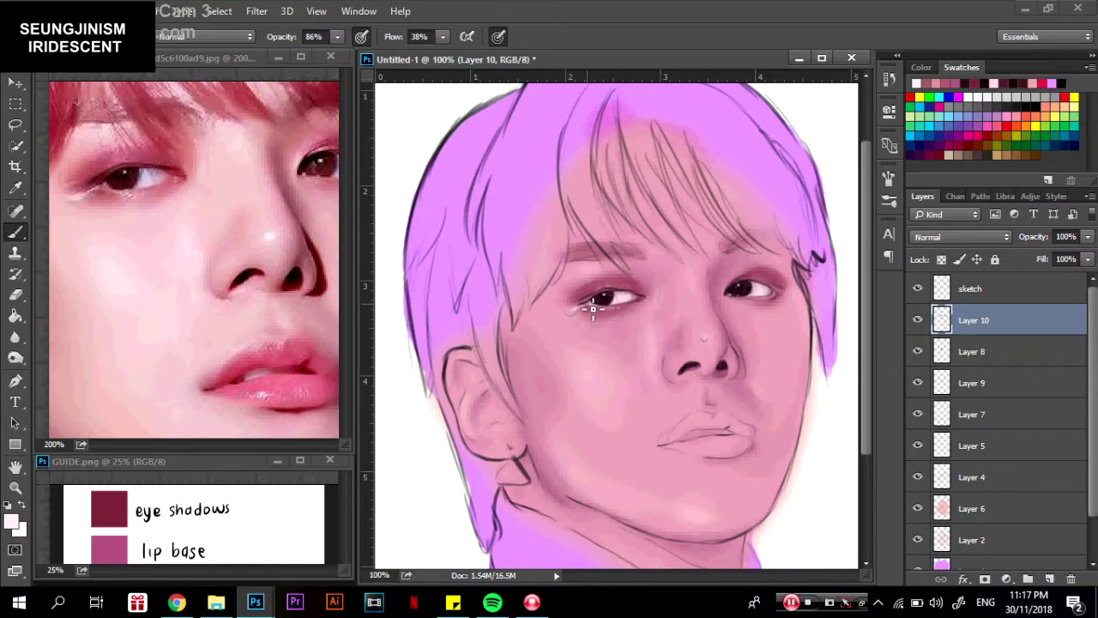
Soften the shading around the outer eye corner with light pink.
{"action": "left_click_drag", "start_coordinate": [334, 377], "coordinate": [155, 378]}
{"action": "left_click", "coordinate": [599, 58]}
{"action": "key", "text": "ctrl+plus"}
{"action": "key", "text": "ctrl+plus"}
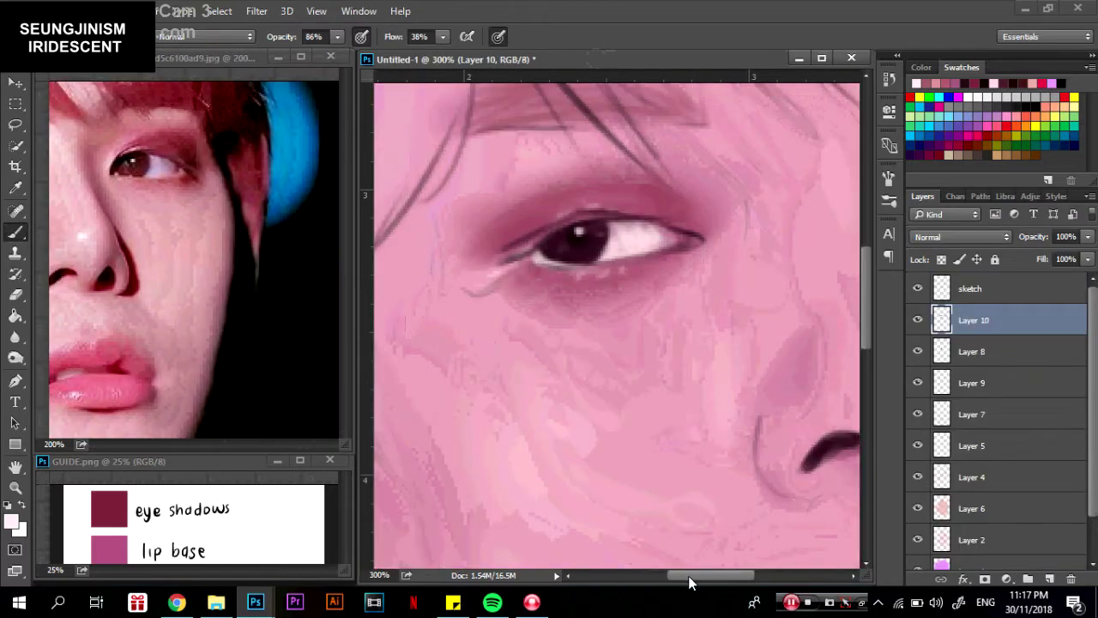
{"action": "scroll", "coordinate": [620, 247], "scroll_direction": "down", "scroll_amount": 3}
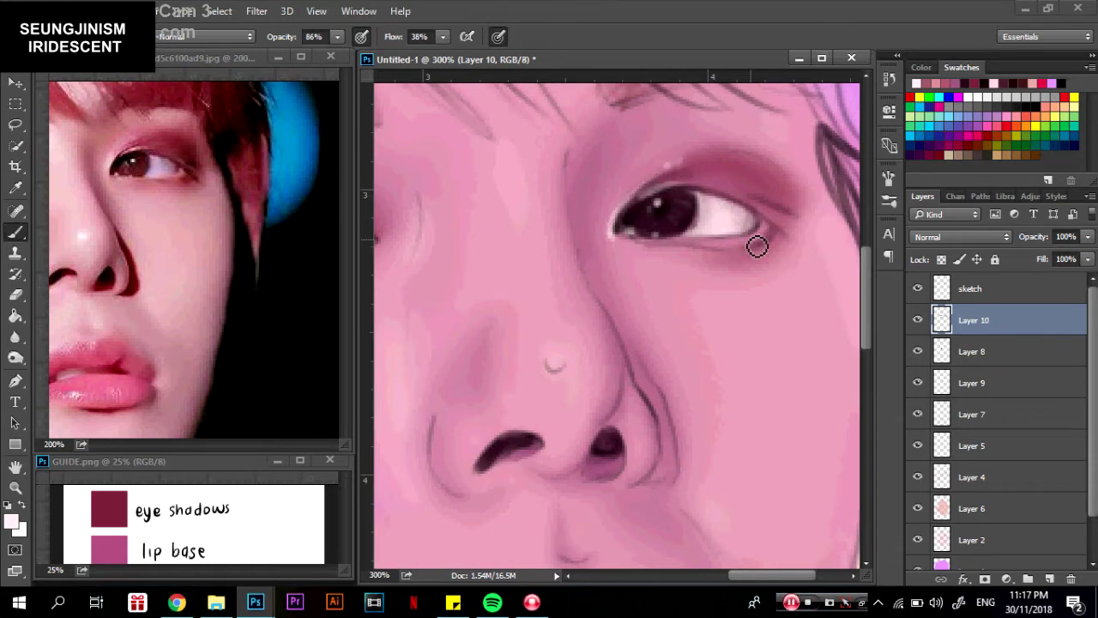
{"action": "left_click_drag", "start_coordinate": [774, 224], "coordinate": [742, 199]}
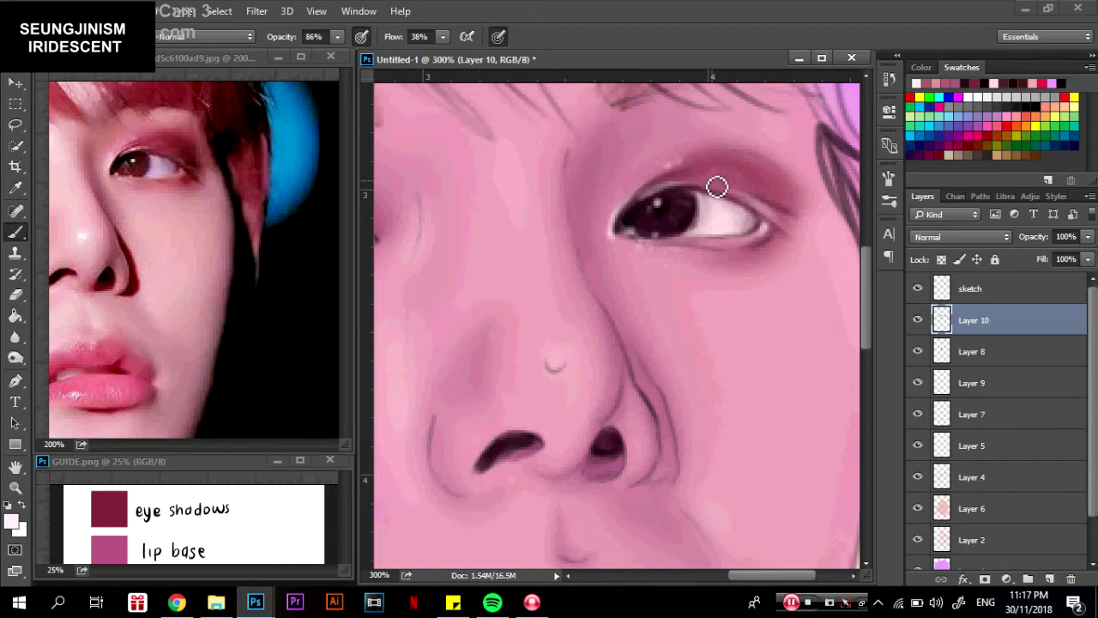
{"action": "key", "text": "ctrl+minus"}
{"action": "key", "text": "ctrl+minus"}
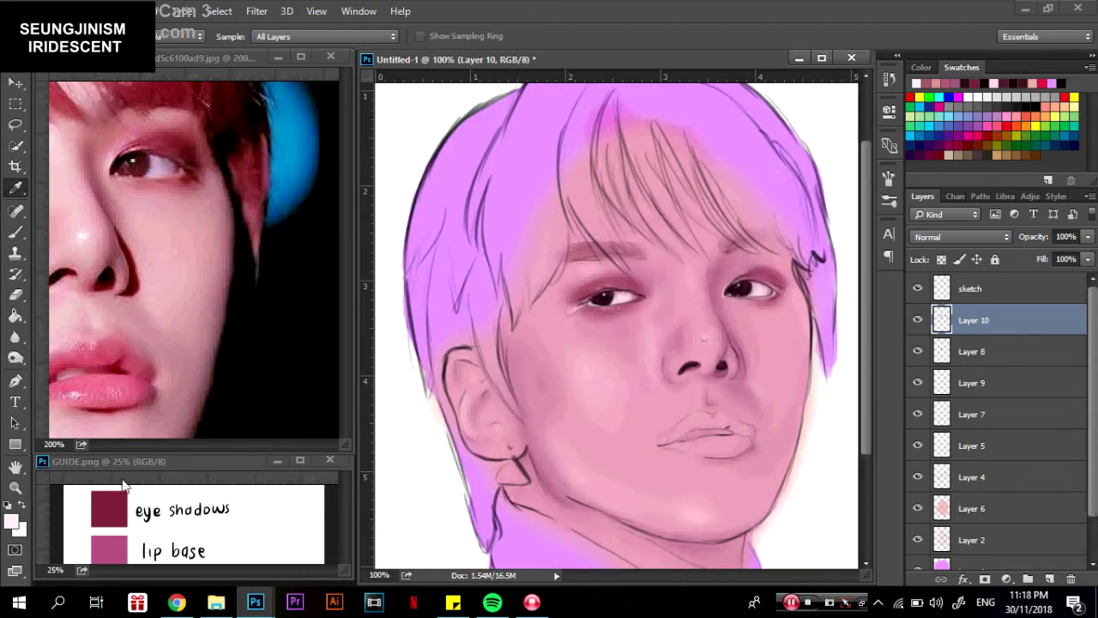
Load the dark red eye-shadow swatch as the foreground colour at 19% brush opacity.
{"action": "left_click", "coordinate": [109, 509], "text": "alt"}
{"action": "left_click", "coordinate": [11, 521]}
{"action": "left_click", "coordinate": [490, 248]}
{"action": "left_click", "coordinate": [709, 128]}
{"action": "left_click", "coordinate": [43, 36]}
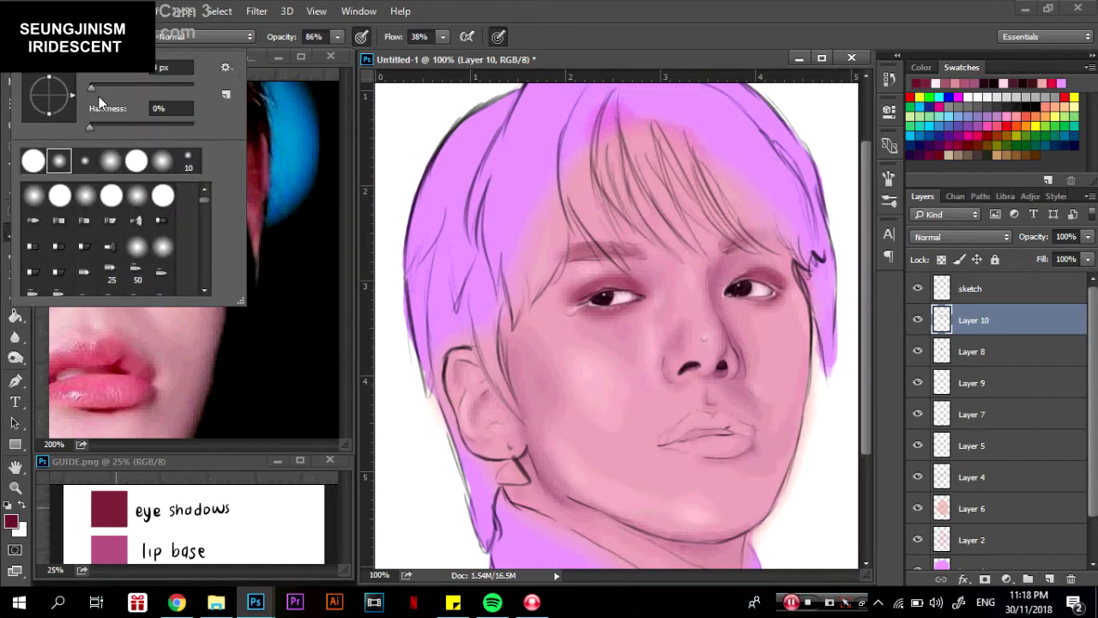
{"action": "key", "text": "1"}
{"action": "key", "text": "9"}
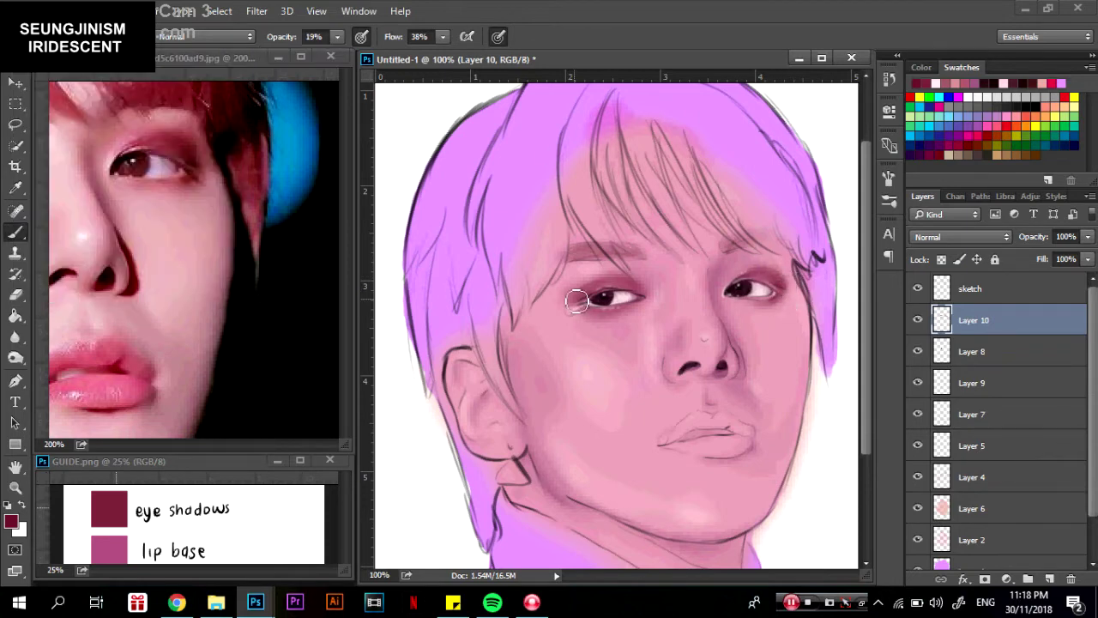
Zoom the reference out to the whole face and lower brush opacity to 12%.
{"action": "left_click", "coordinate": [196, 50]}
{"action": "key", "text": "ctrl+minus"}
{"action": "left_click", "coordinate": [577, 289]}
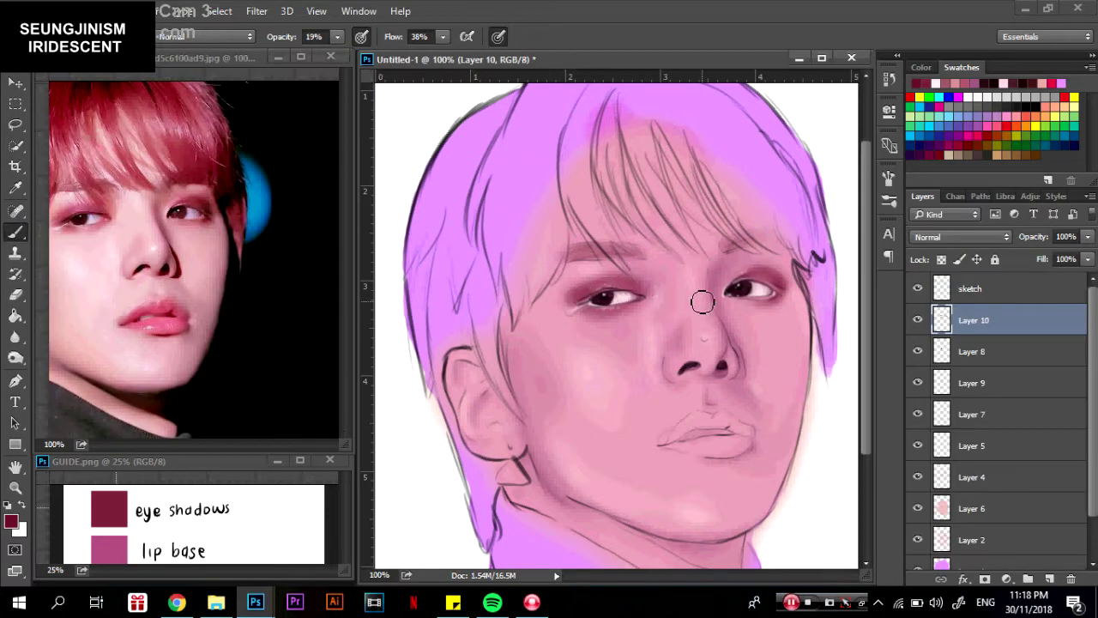
{"action": "left_click", "coordinate": [43, 36]}
{"action": "key", "text": "1"}
{"action": "key", "text": "2"}
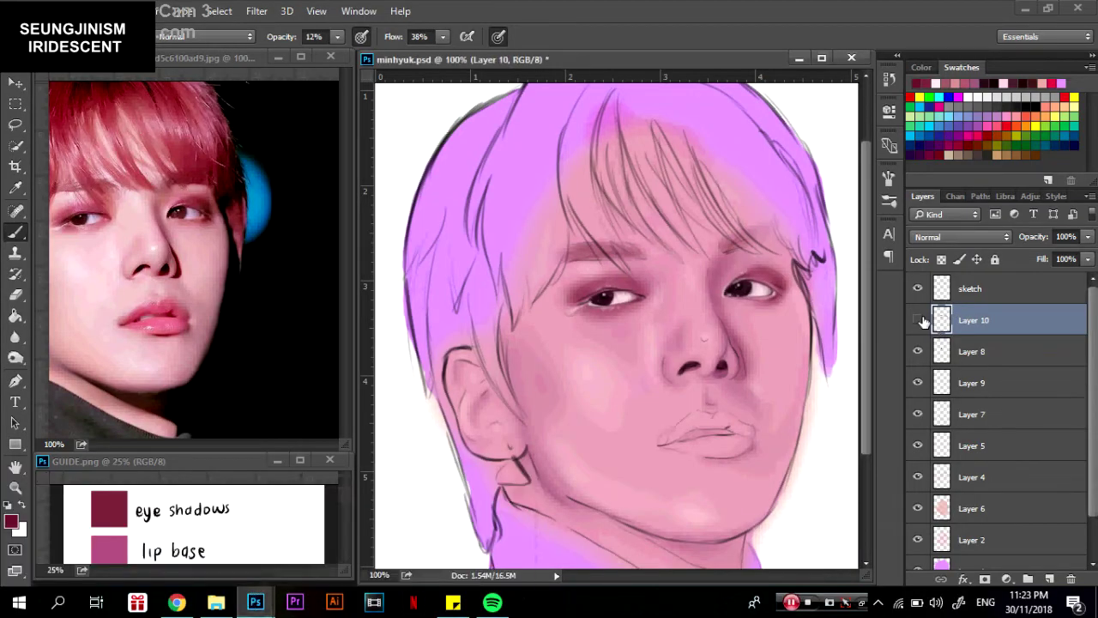
Deepen the nose outline with a faint dark maroon stroke, then sample the lip base swatch.
{"action": "key", "text": "ctrl+plus"}
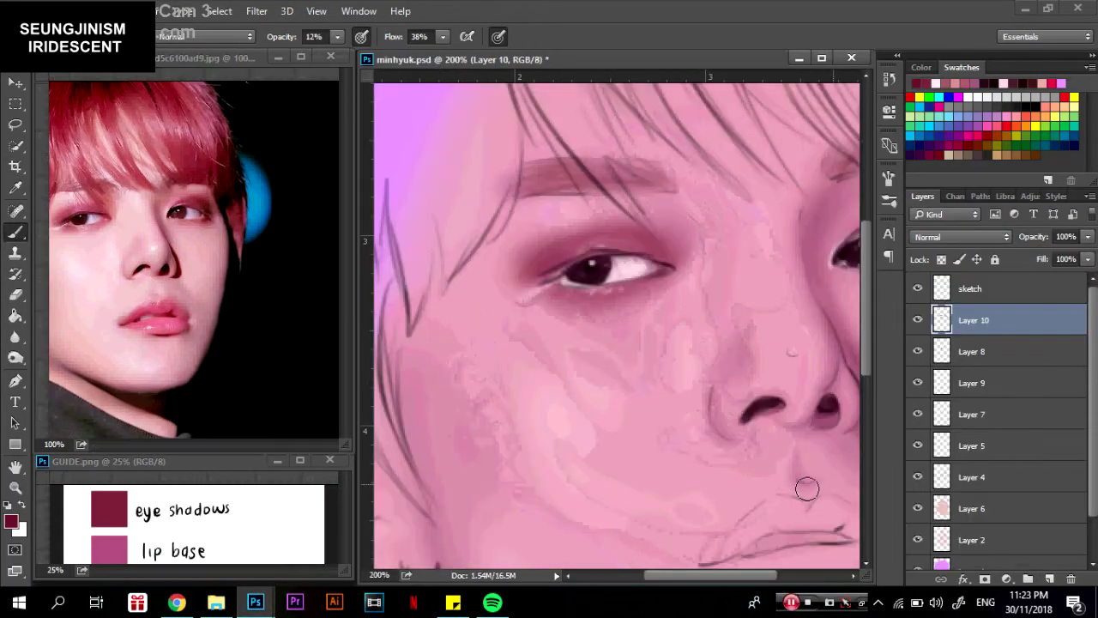
{"action": "scroll", "coordinate": [807, 488], "scroll_direction": "right", "scroll_amount": 3}
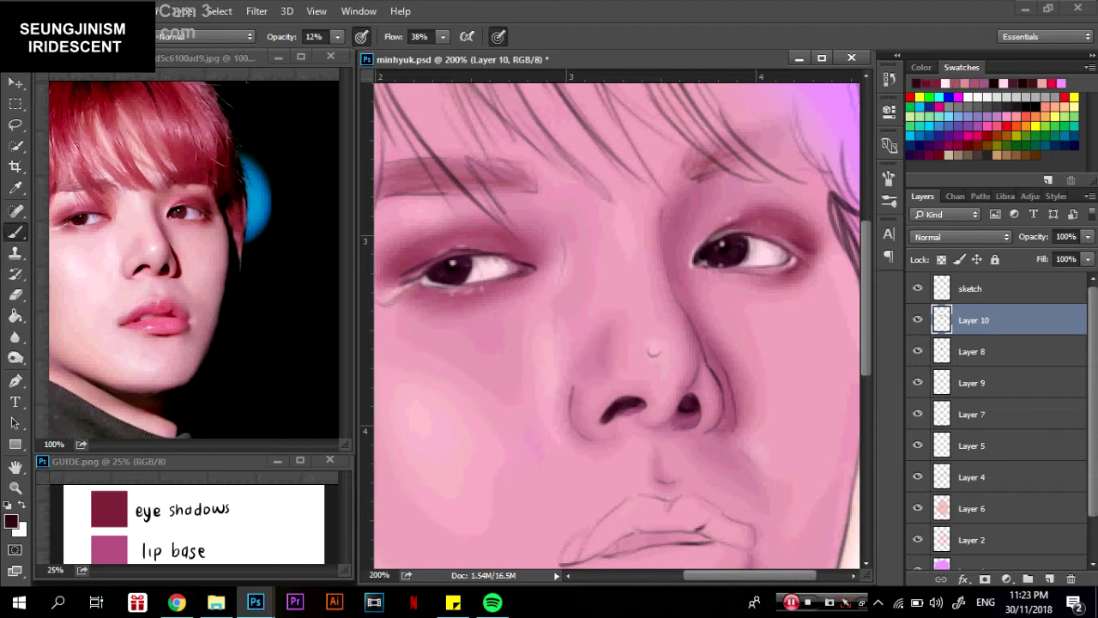
{"action": "left_click", "coordinate": [30, 36]}
{"action": "double_click", "coordinate": [101, 115]}
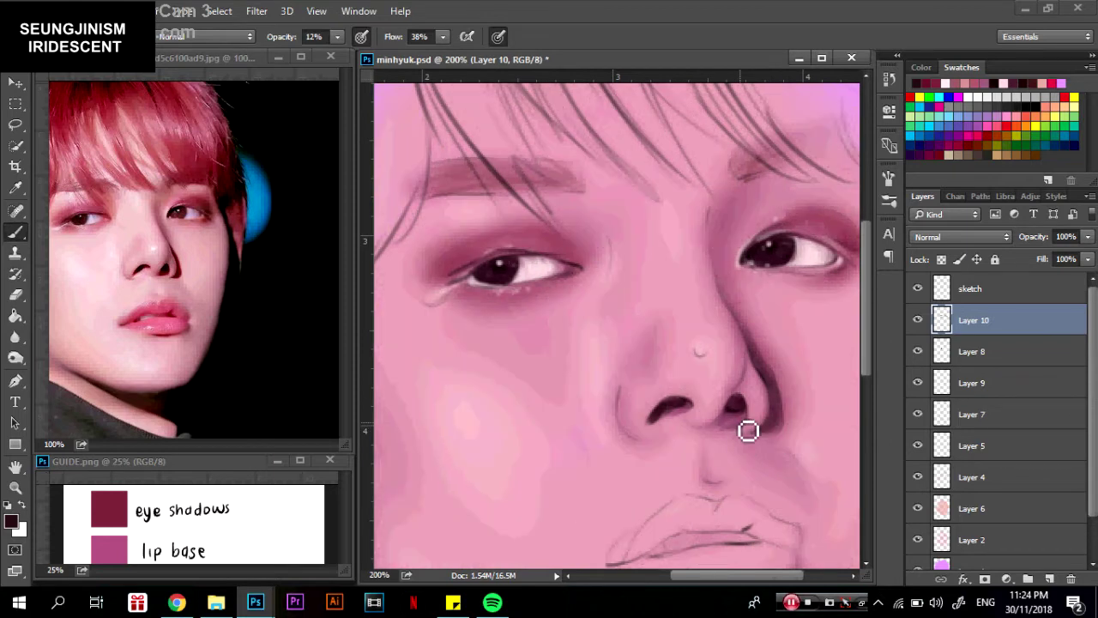
{"action": "left_click_drag", "start_coordinate": [657, 421], "coordinate": [647, 441]}
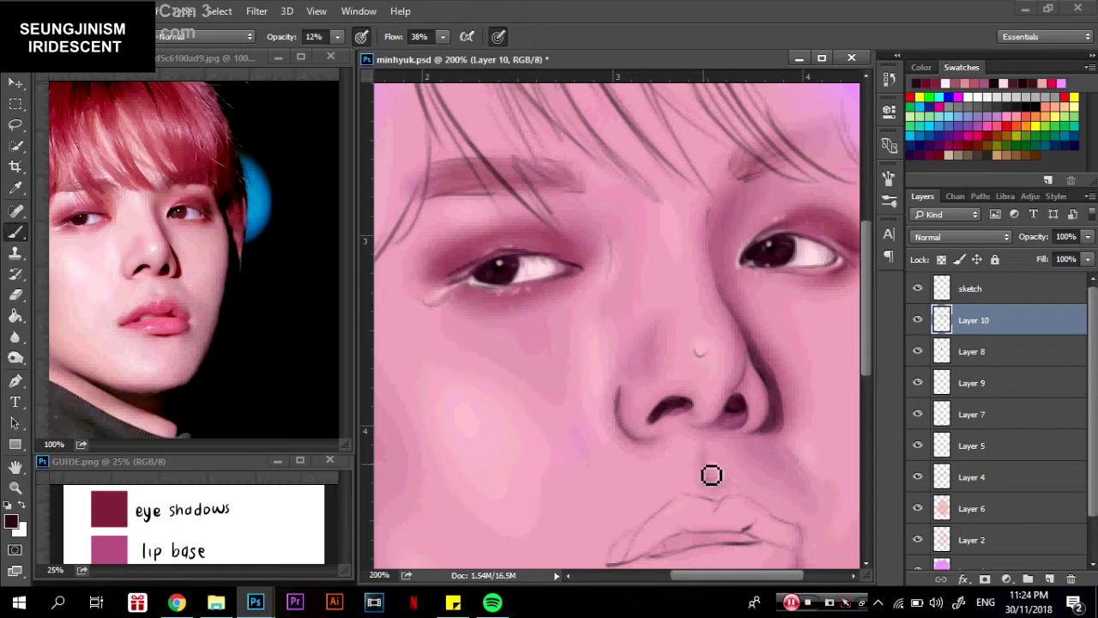
{"action": "key", "text": "ctrl+minus"}
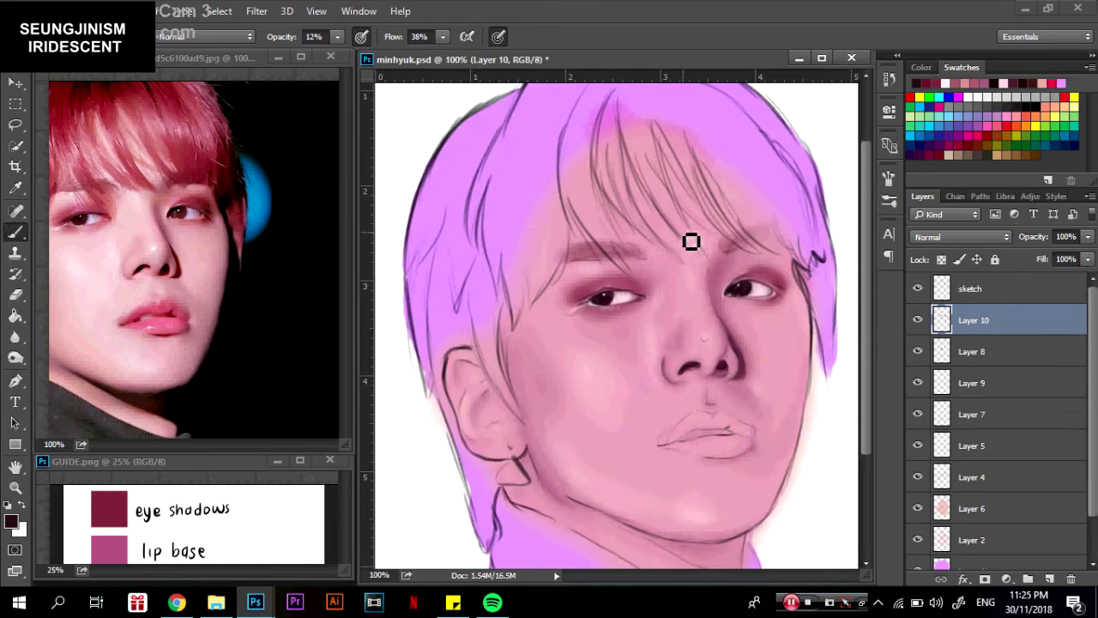
{"action": "key", "text": "i"}
{"action": "left_click", "coordinate": [109, 549]}
Paint darker pink across the lower lip at 27% brush opacity.
{"action": "key", "text": "b"}
{"action": "key", "text": "ctrl+plus"}
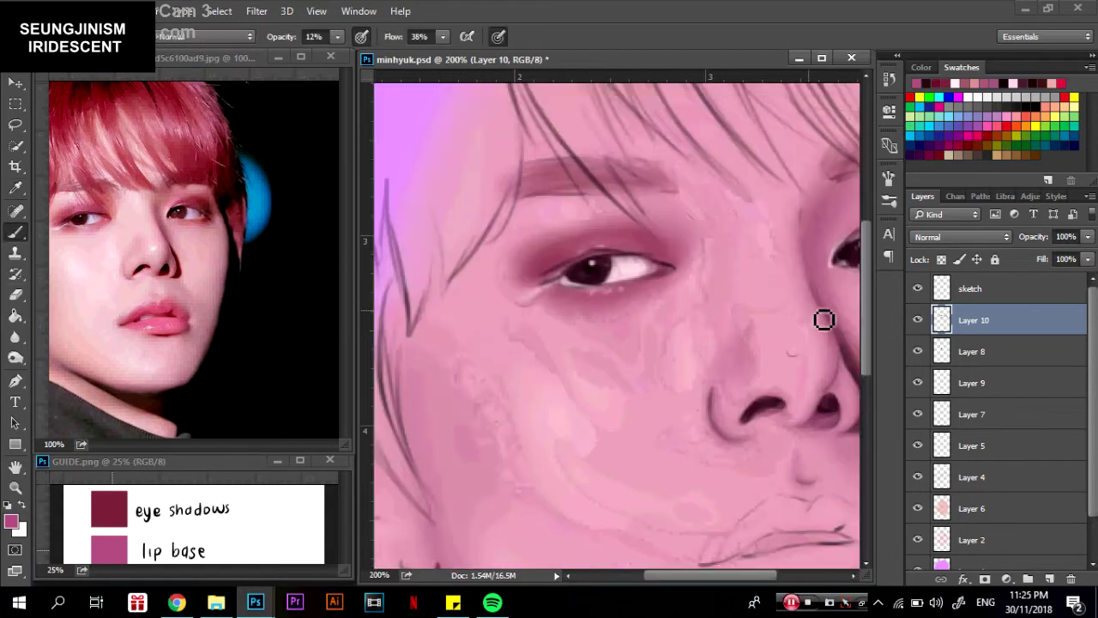
{"action": "scroll", "coordinate": [824, 318], "scroll_direction": "down", "scroll_amount": 3}
{"action": "scroll", "coordinate": [698, 429], "scroll_direction": "right", "scroll_amount": 2}
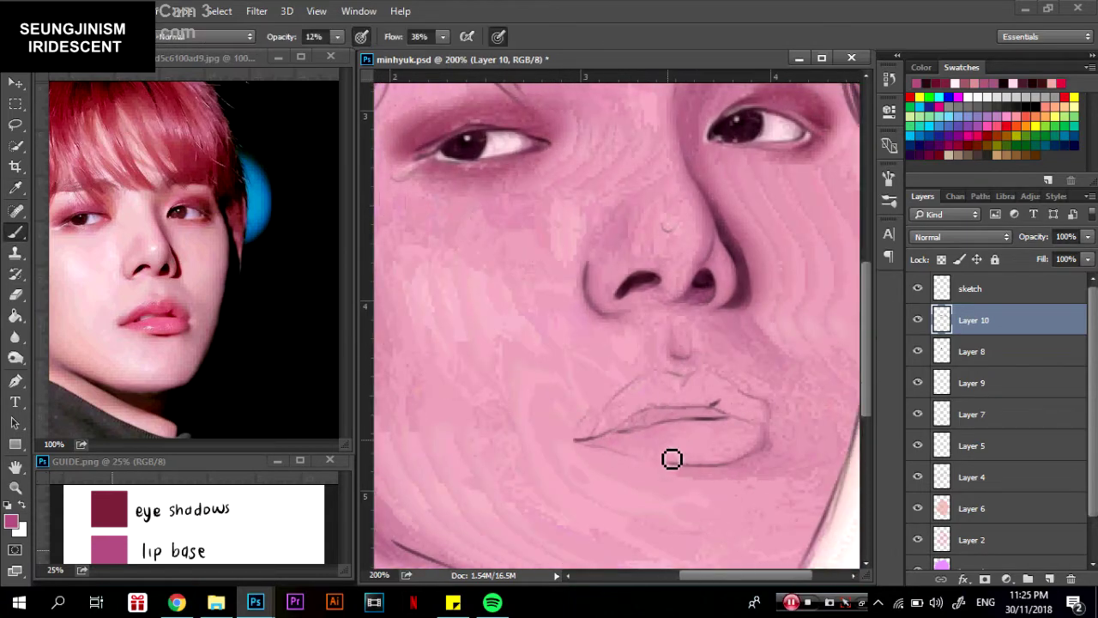
{"action": "key", "text": "2"}
{"action": "key", "text": "7"}
{"action": "right_click", "coordinate": [96, 84]}
{"action": "key", "text": "Escape"}
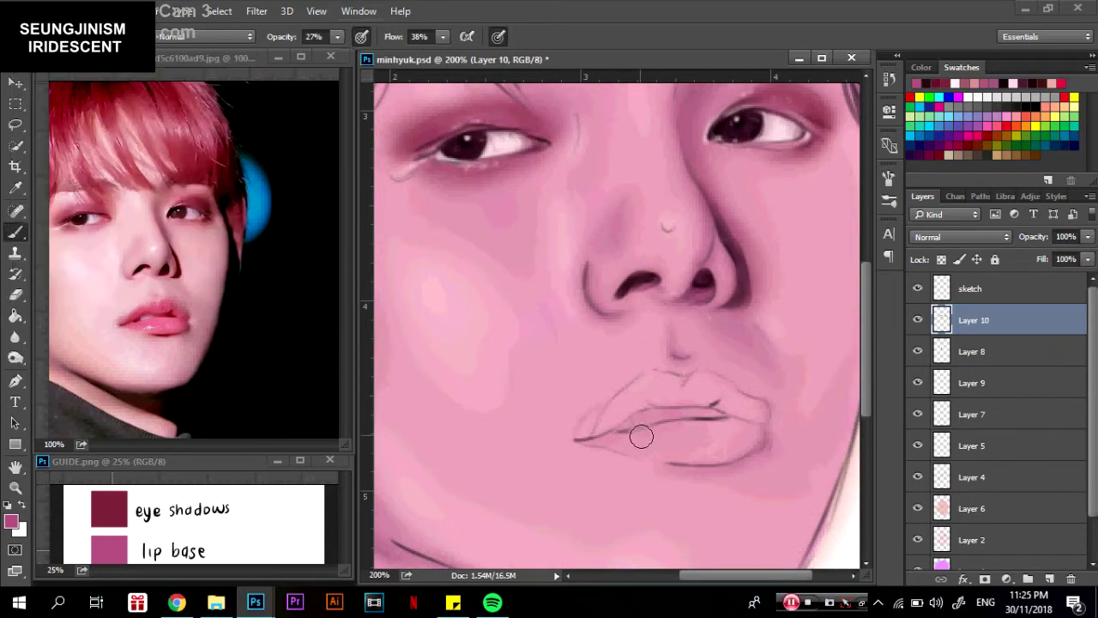
{"action": "mouse_move", "coordinate": [642, 436]}
{"action": "left_mouse_down"}
{"action": "mouse_move", "coordinate": [735, 437]}
{"action": "mouse_move", "coordinate": [621, 440]}
{"action": "mouse_move", "coordinate": [635, 397]}
{"action": "mouse_move", "coordinate": [654, 385]}
{"action": "mouse_move", "coordinate": [743, 404]}
{"action": "mouse_move", "coordinate": [752, 426]}
{"action": "mouse_move", "coordinate": [695, 385]}
{"action": "left_mouse_up"}
Add a new layer above Layer 10 and sample the lip colour from the reference photo.
{"action": "left_click", "coordinate": [1050, 579]}
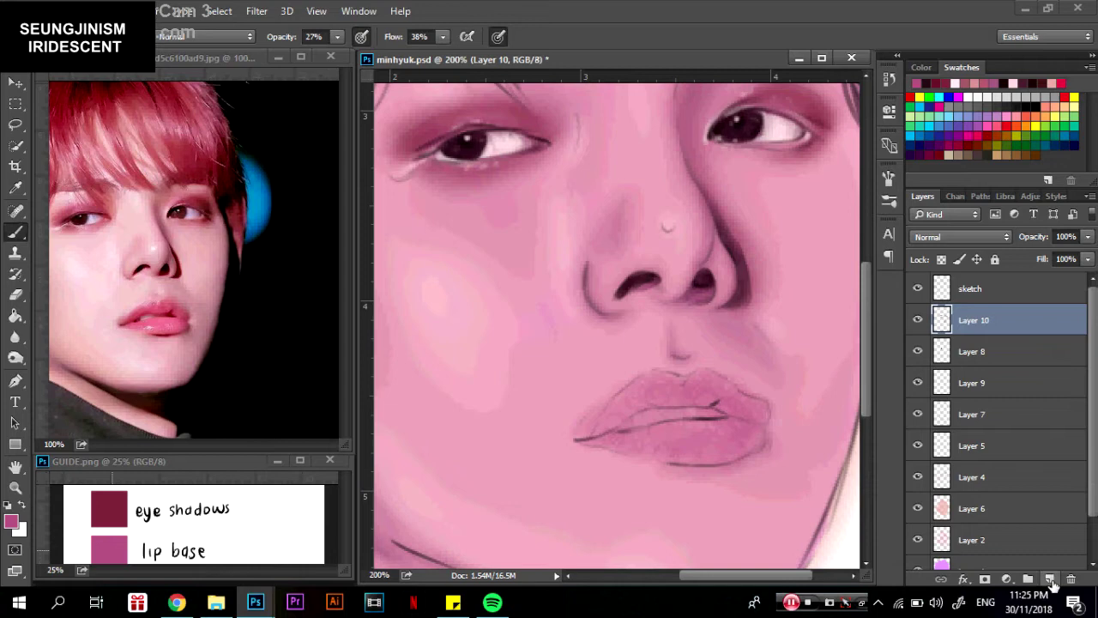
{"action": "left_click", "coordinate": [225, 60]}
{"action": "key", "text": "ctrl+plus"}
{"action": "key", "text": "i"}
{"action": "left_click", "coordinate": [176, 365]}
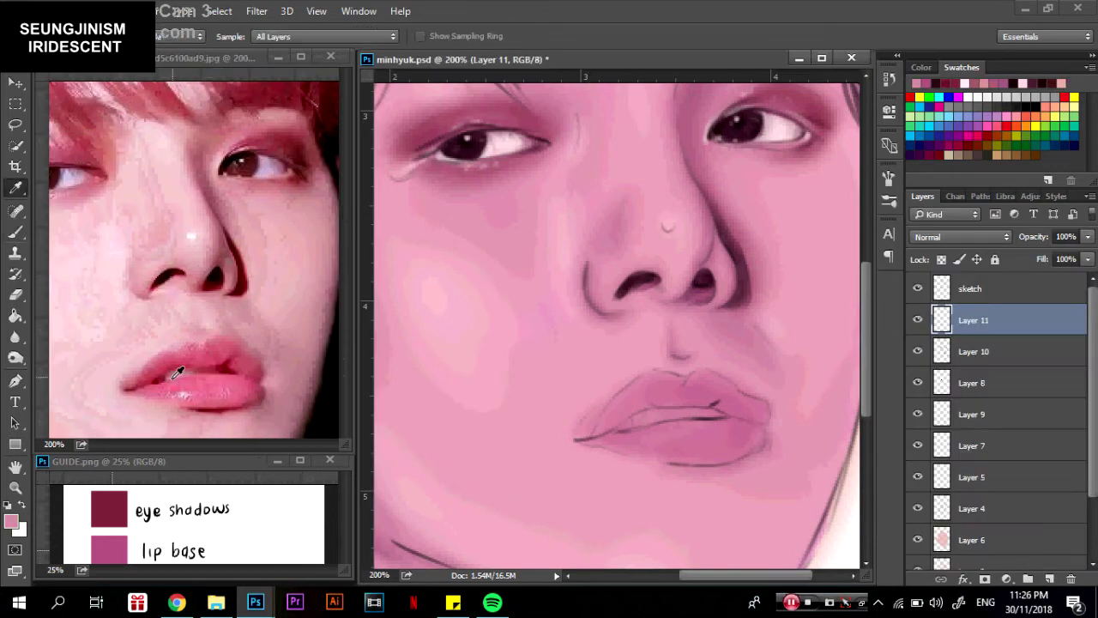
{"action": "key", "text": "b"}
{"action": "left_click", "coordinate": [60, 36]}
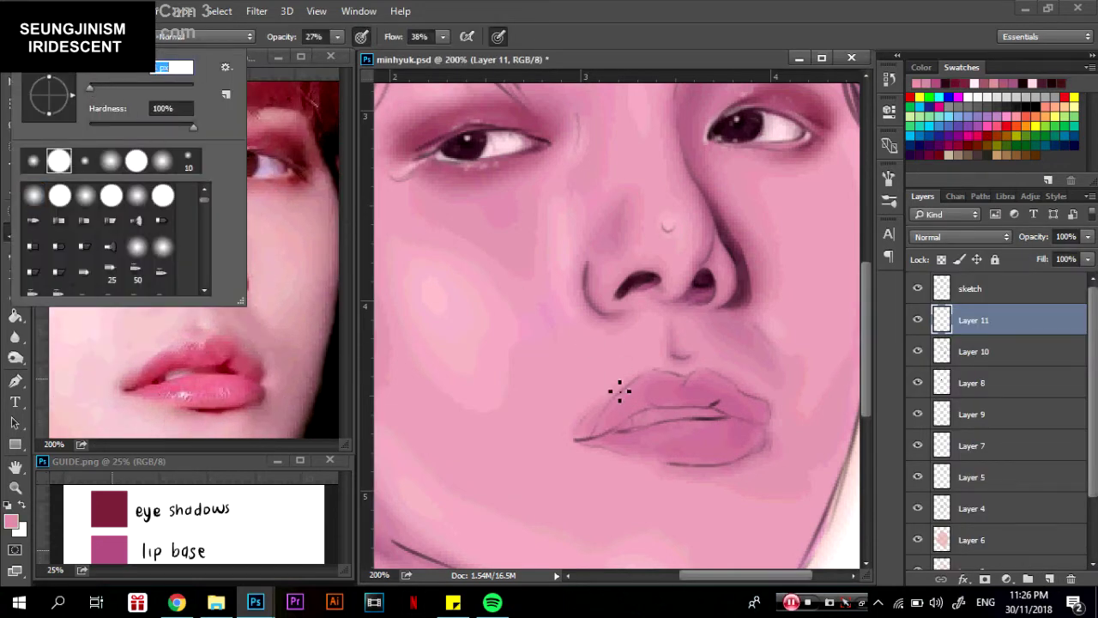
{"action": "key", "text": "Return"}
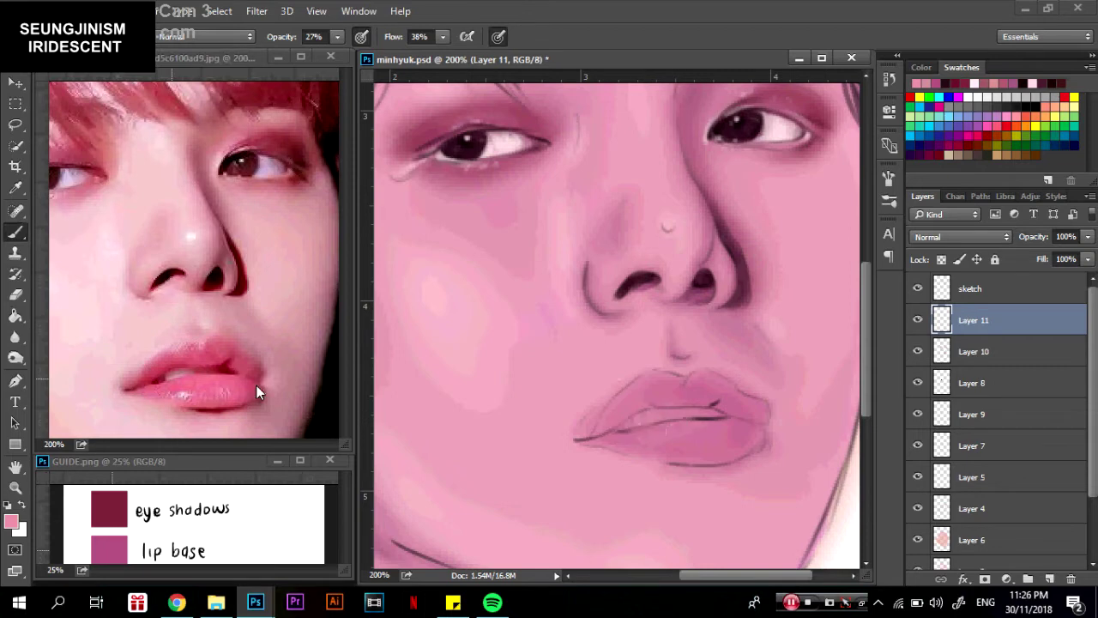
Brush a white highlight along the lower lip and darken its outline with reference pink.
{"action": "left_click", "coordinate": [11, 521]}
{"action": "left_click", "coordinate": [363, 157]}
{"action": "left_click", "coordinate": [712, 126]}
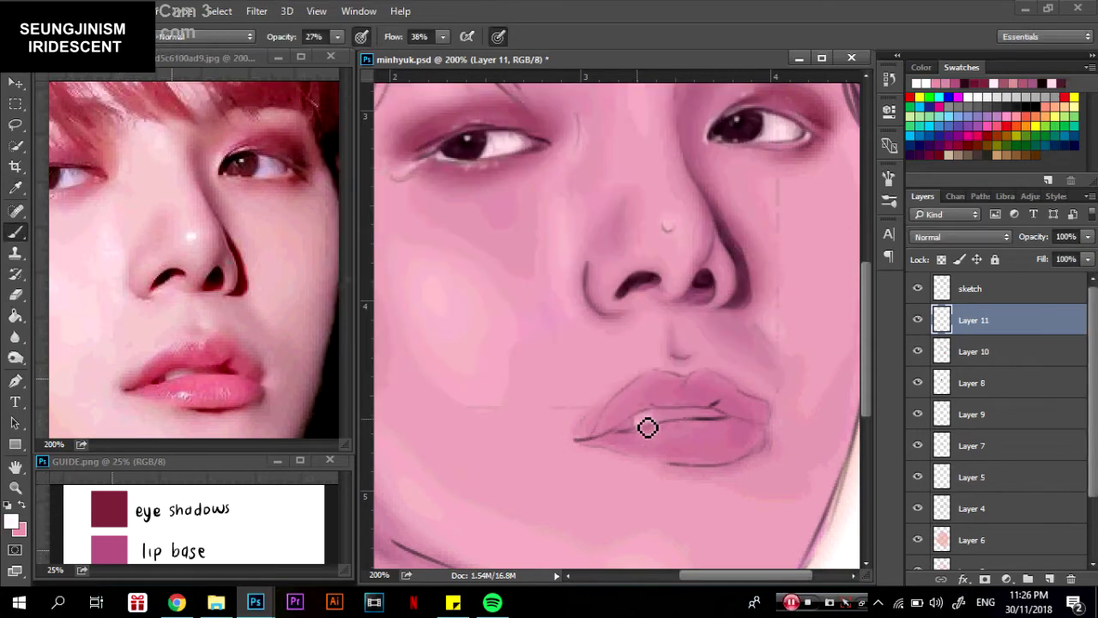
{"action": "mouse_move", "coordinate": [654, 424]}
{"action": "left_mouse_down"}
{"action": "mouse_move", "coordinate": [642, 432]}
{"action": "mouse_move", "coordinate": [701, 423]}
{"action": "left_mouse_up"}
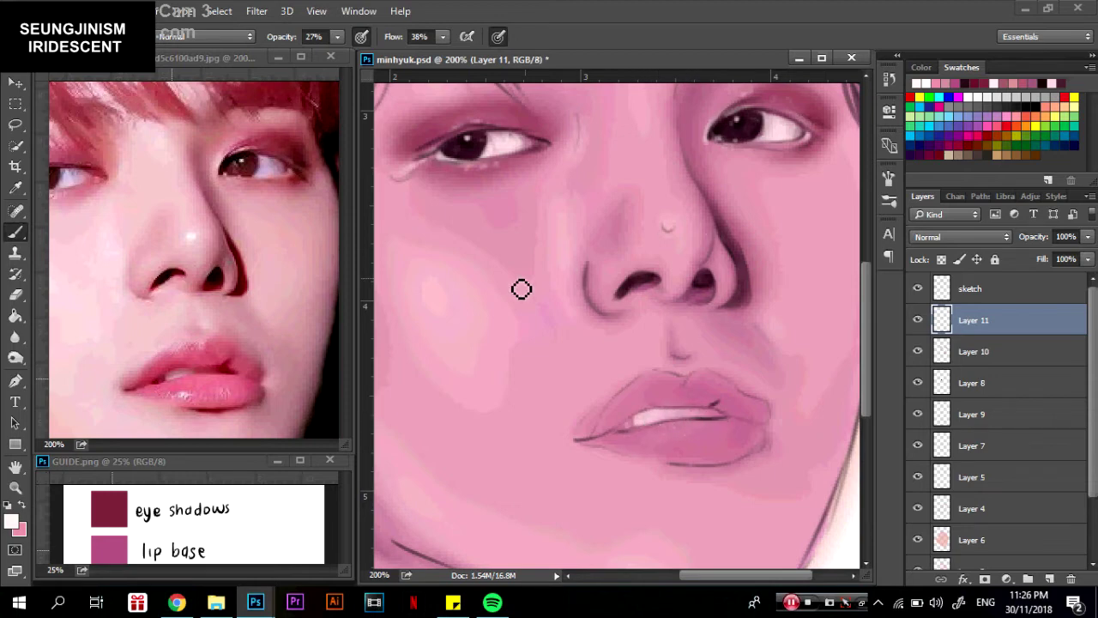
{"action": "left_click", "coordinate": [184, 363], "text": "alt"}
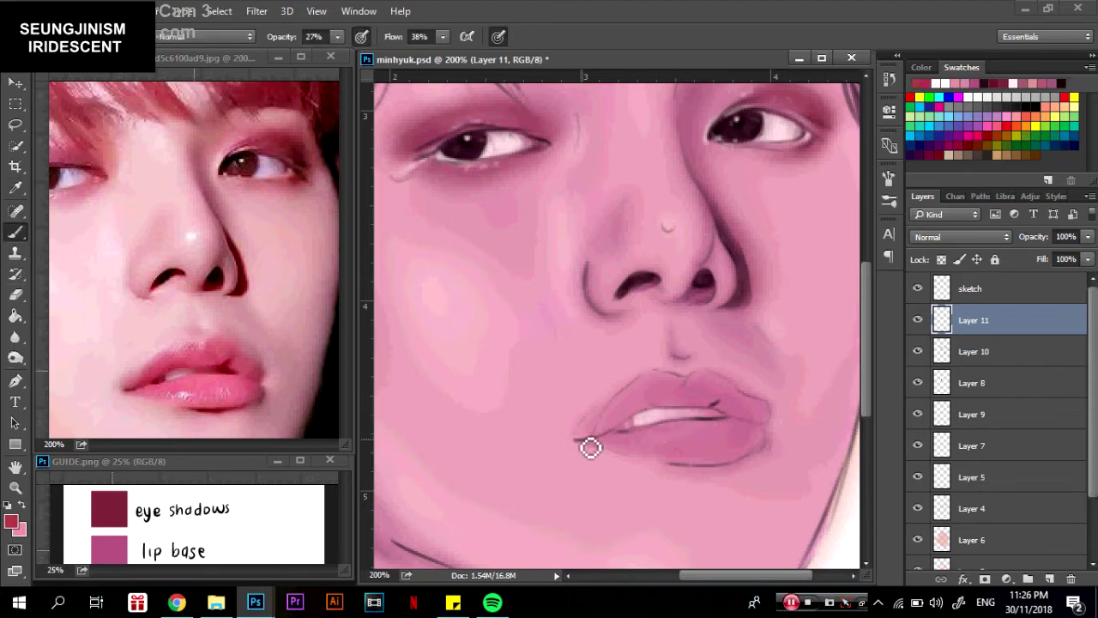
{"action": "mouse_move", "coordinate": [647, 421]}
{"action": "left_mouse_down"}
{"action": "mouse_move", "coordinate": [725, 411]}
{"action": "mouse_move", "coordinate": [637, 427]}
{"action": "left_mouse_up"}
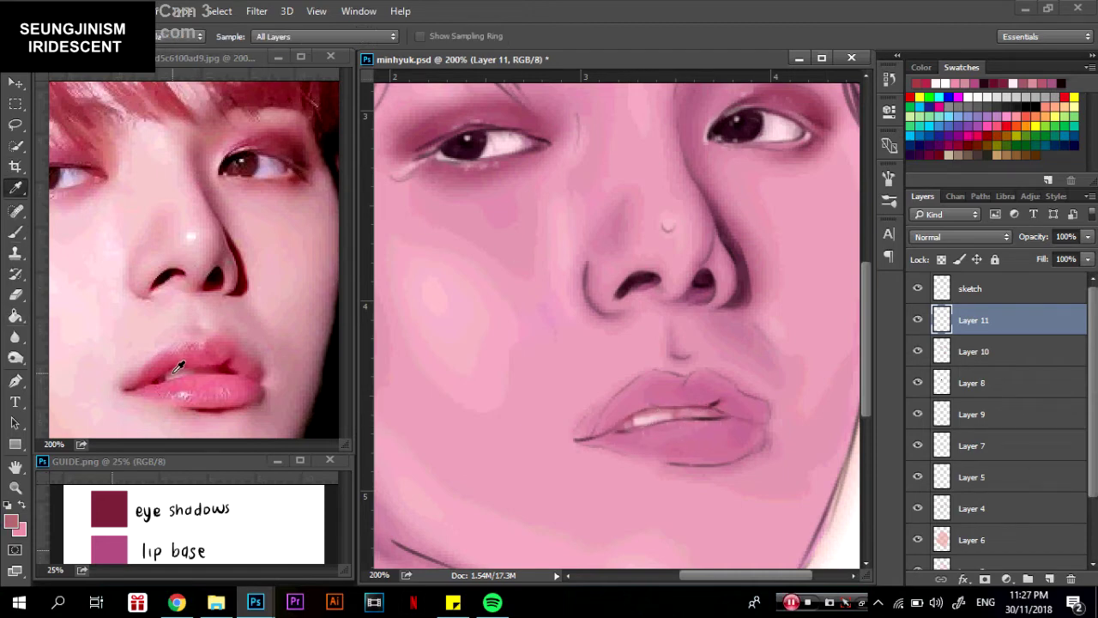
Sample dark red from the reference lips and paint a line between the lips.
{"action": "right_click", "coordinate": [91, 77]}
{"action": "left_click", "coordinate": [374, 295]}
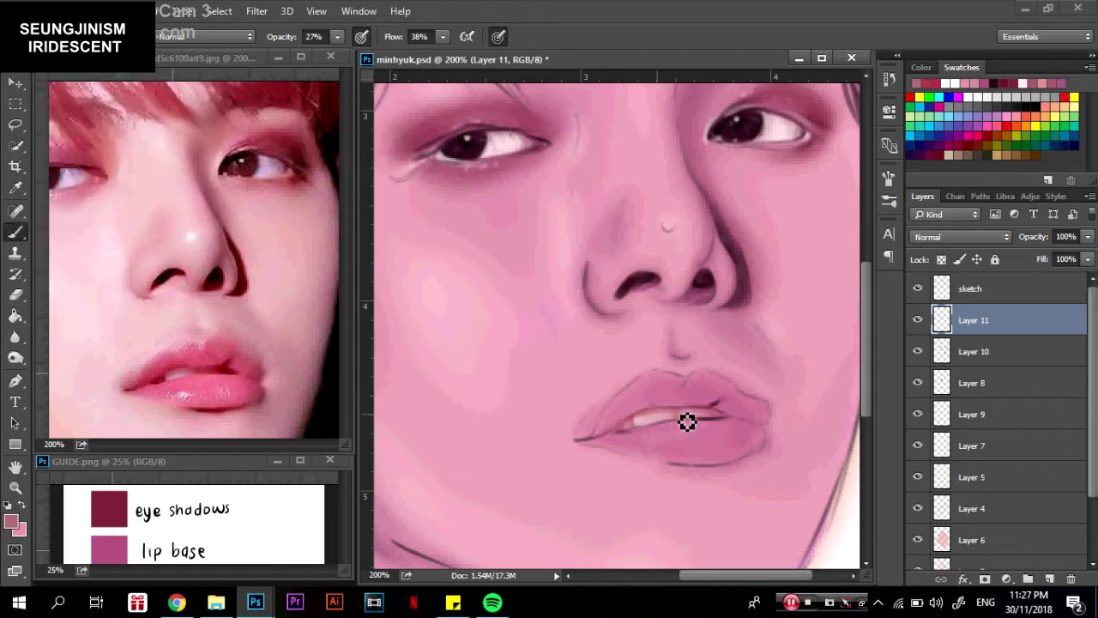
{"action": "left_click", "coordinate": [262, 382], "text": "alt"}
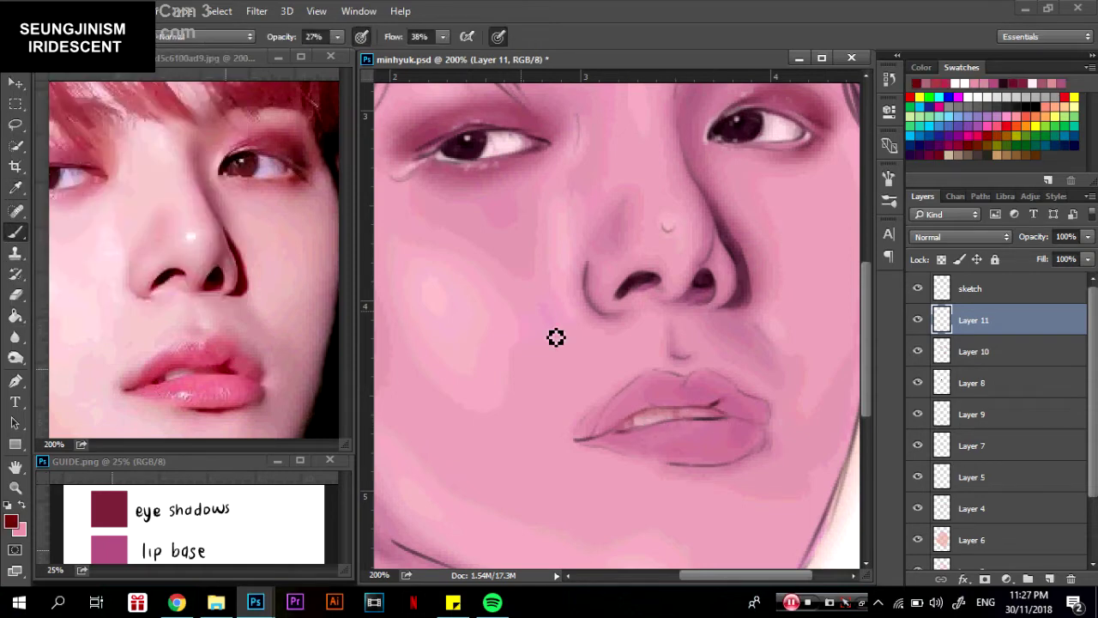
{"action": "left_click_drag", "start_coordinate": [721, 423], "coordinate": [626, 440]}
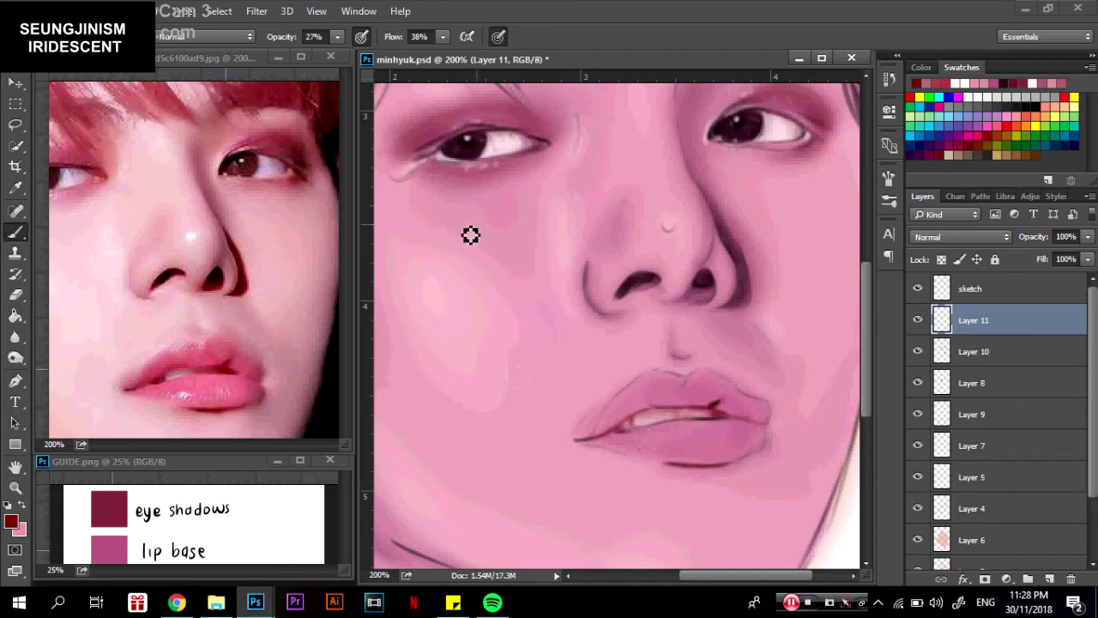
Sample a lighter reference pink, resize the brush, and soften both lips with it.
{"action": "key", "text": "i"}
{"action": "left_click", "coordinate": [164, 368]}
{"action": "key", "text": "b"}
{"action": "left_click", "coordinate": [39, 36]}
{"action": "left_click", "coordinate": [599, 444]}
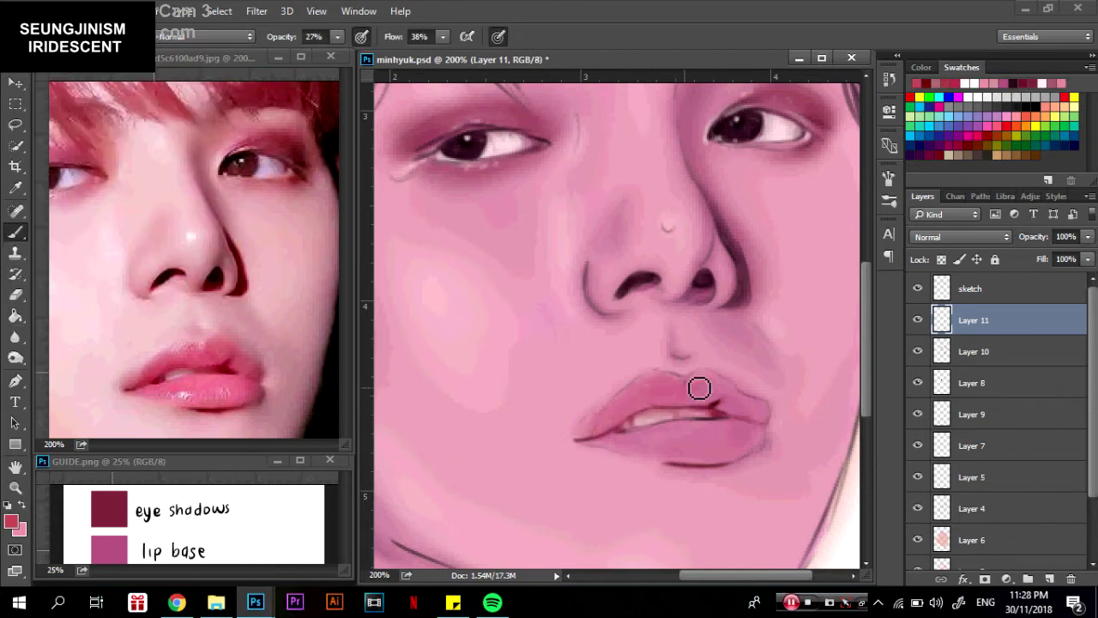
{"action": "mouse_move", "coordinate": [699, 388]}
{"action": "left_mouse_down"}
{"action": "mouse_move", "coordinate": [763, 439]}
{"action": "mouse_move", "coordinate": [684, 461]}
{"action": "mouse_move", "coordinate": [629, 449]}
{"action": "mouse_move", "coordinate": [761, 425]}
{"action": "left_mouse_up"}
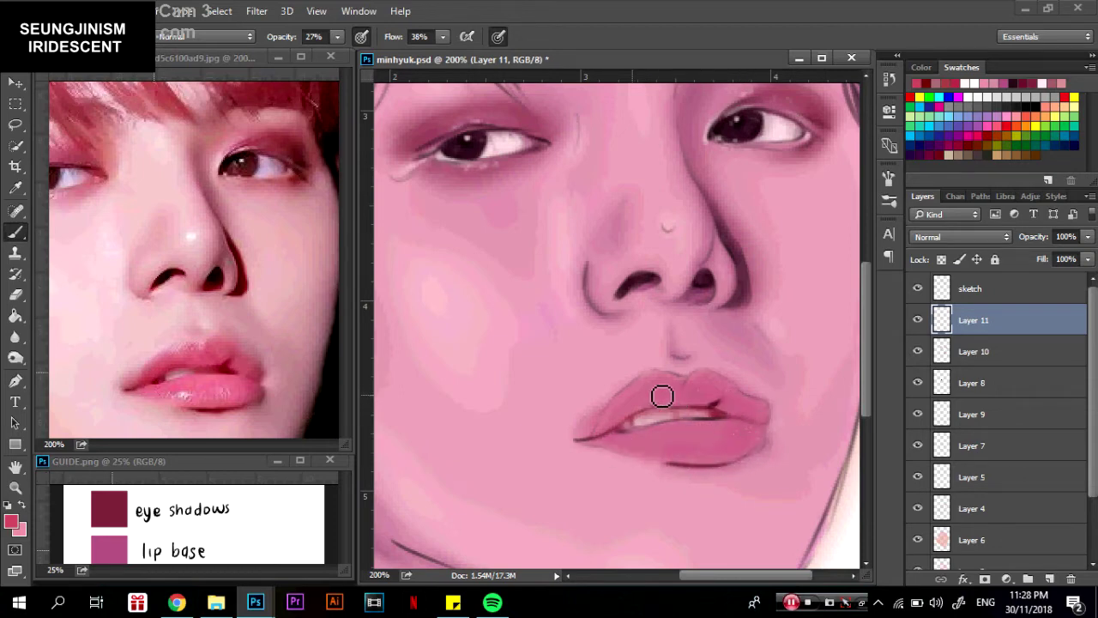
Darken the lip line near the right mouth corner and touch up the lower lip.
{"action": "left_click", "coordinate": [178, 362], "text": "alt"}
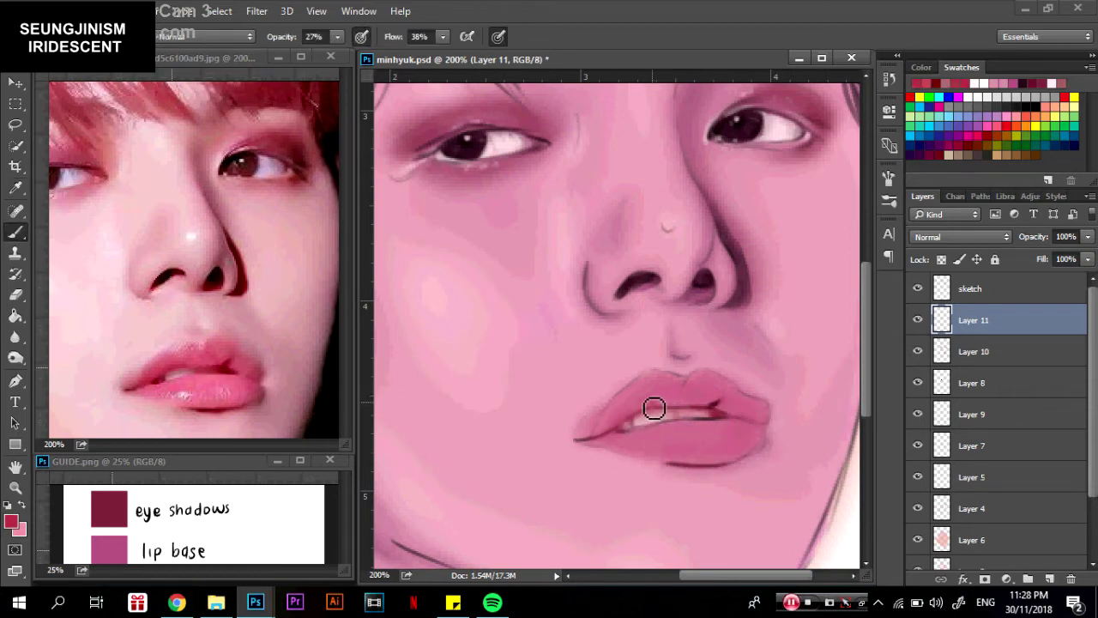
{"action": "left_click_drag", "start_coordinate": [717, 404], "coordinate": [763, 421]}
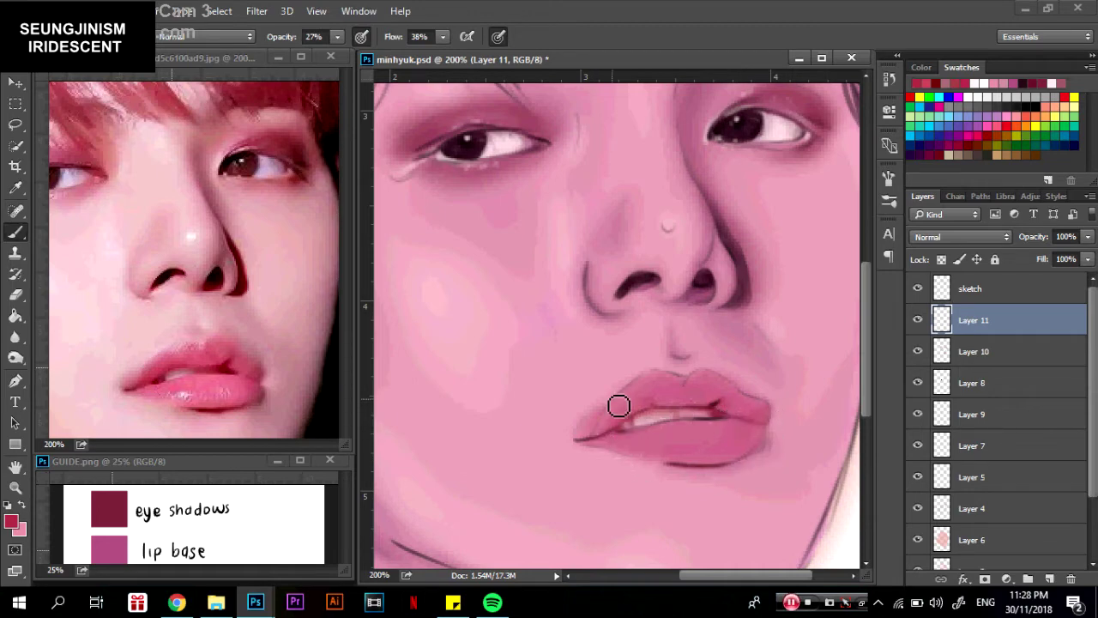
{"action": "mouse_move", "coordinate": [586, 448]}
{"action": "left_mouse_down"}
{"action": "mouse_move", "coordinate": [701, 409]}
{"action": "mouse_move", "coordinate": [775, 443]}
{"action": "mouse_move", "coordinate": [673, 474]}
{"action": "mouse_move", "coordinate": [737, 471]}
{"action": "mouse_move", "coordinate": [664, 471]}
{"action": "mouse_move", "coordinate": [657, 446]}
{"action": "mouse_move", "coordinate": [626, 443]}
{"action": "left_mouse_up"}
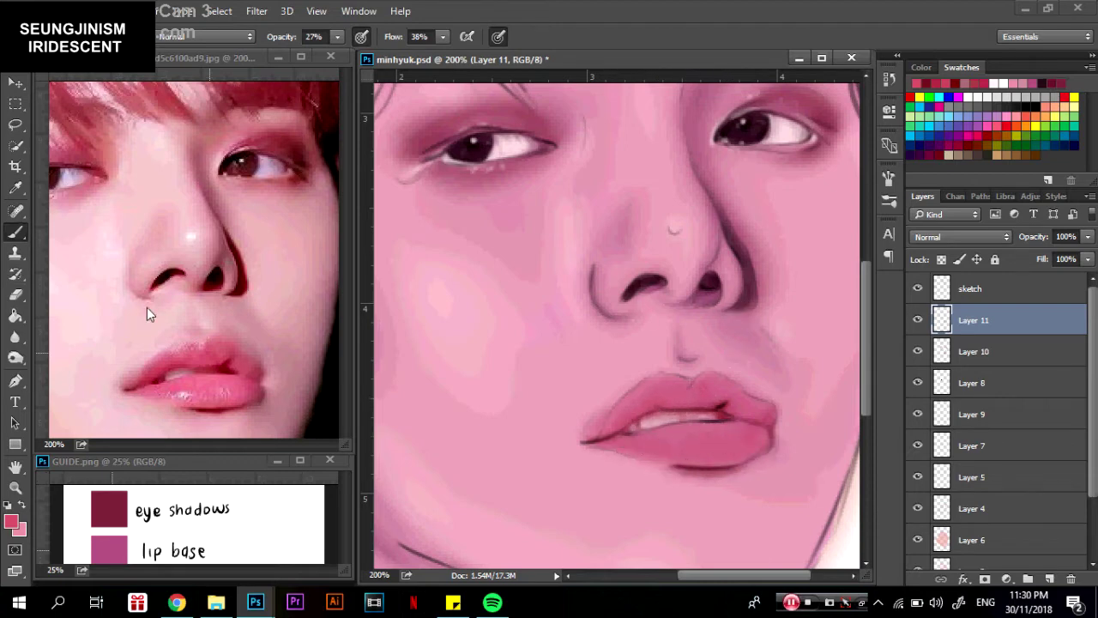
Switch the painting colour to white and shrink the brush to a tiny size.
{"action": "key", "text": "x"}
{"action": "left_click", "coordinate": [47, 36]}
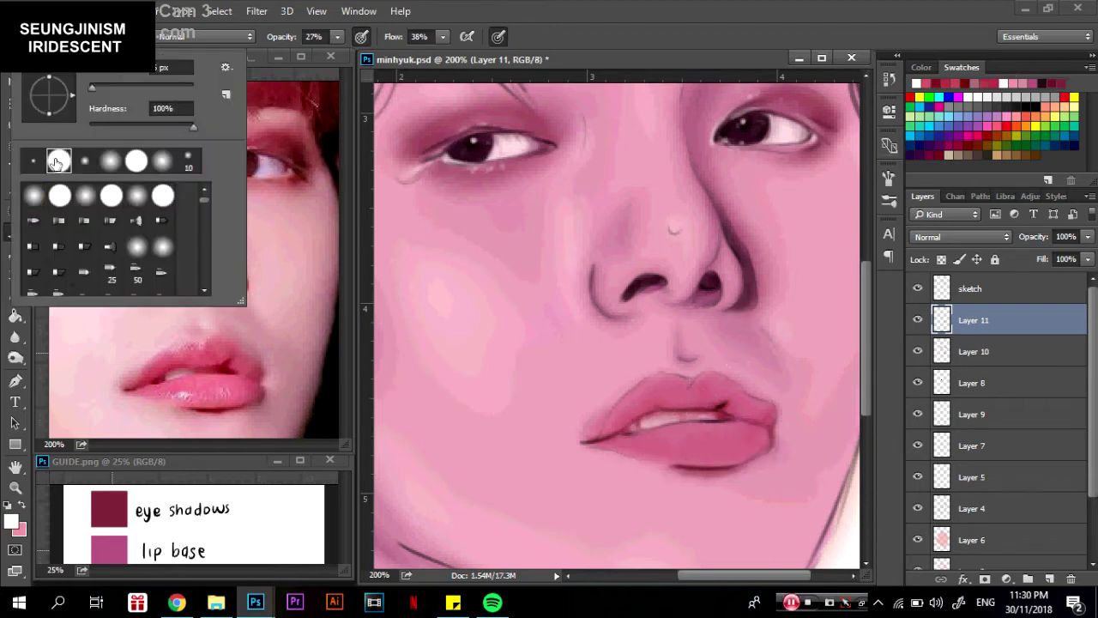
{"action": "left_click", "coordinate": [664, 449]}
{"action": "left_click", "coordinate": [48, 36]}
{"action": "left_click_drag", "start_coordinate": [96, 87], "coordinate": [94, 86]}
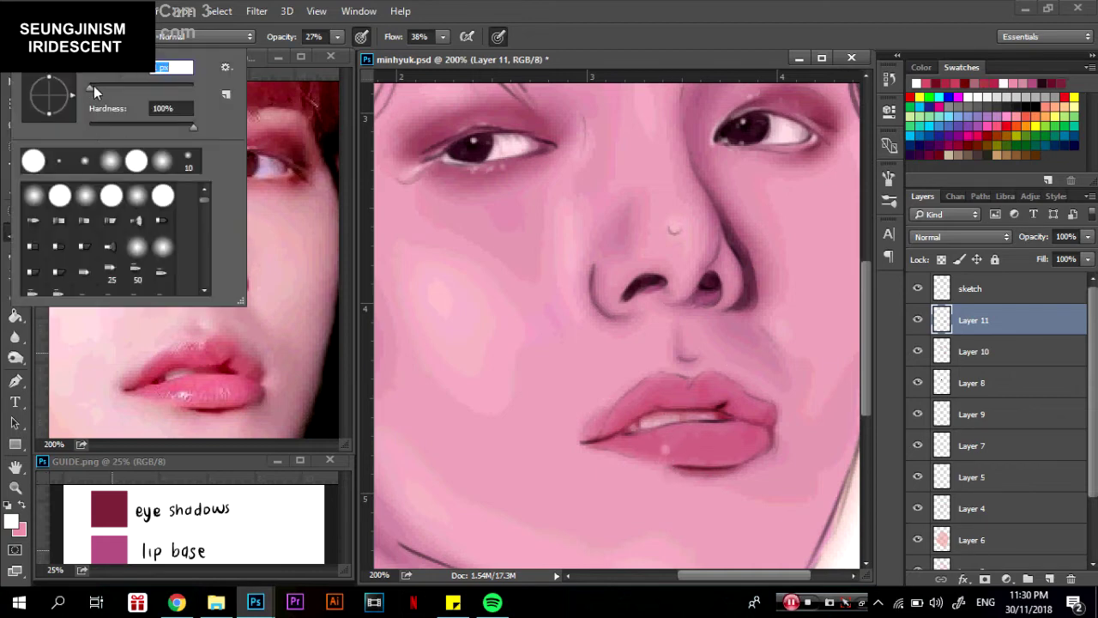
{"action": "left_click", "coordinate": [677, 456]}
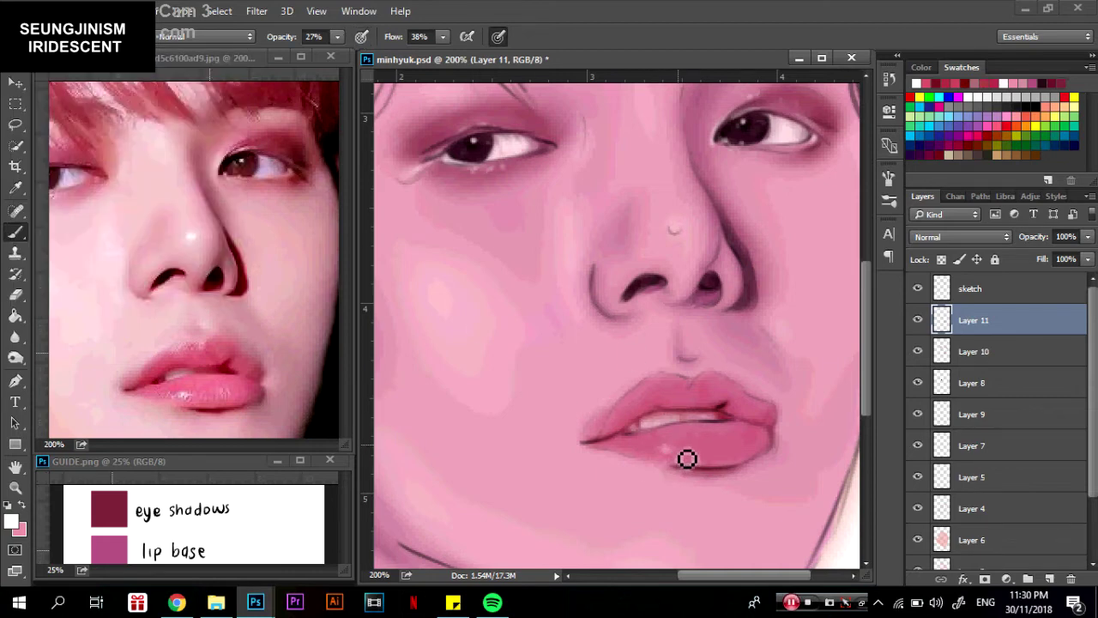
Dab small white shine highlights onto the lower lip, then zoom out.
{"action": "left_click", "coordinate": [659, 447]}
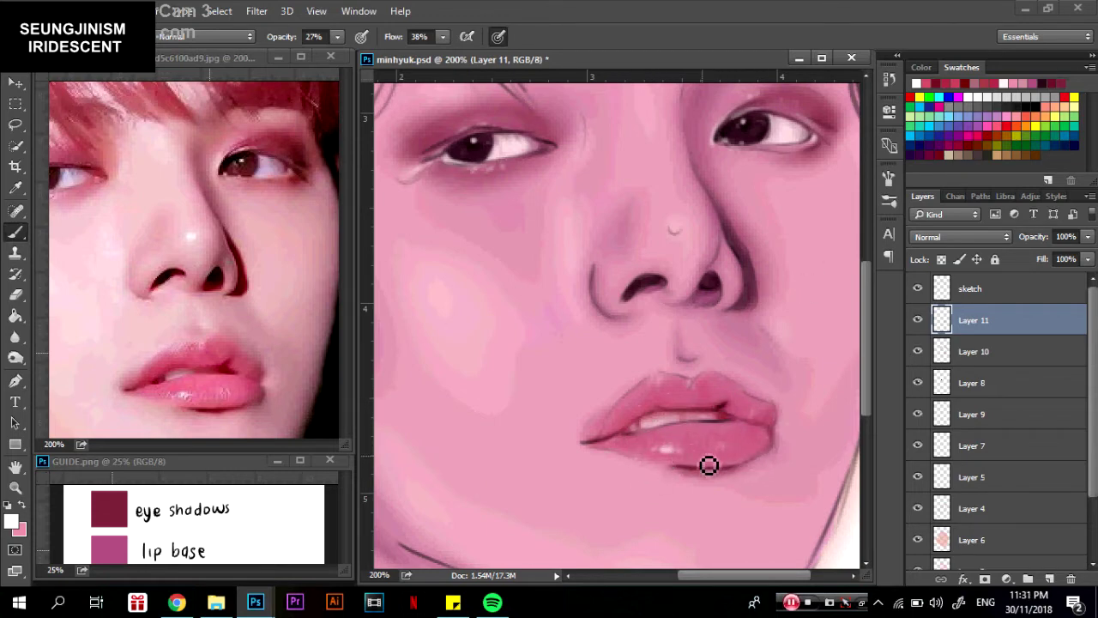
{"action": "left_click_drag", "start_coordinate": [708, 464], "coordinate": [660, 444]}
{"action": "key", "text": "ctrl+minus"}
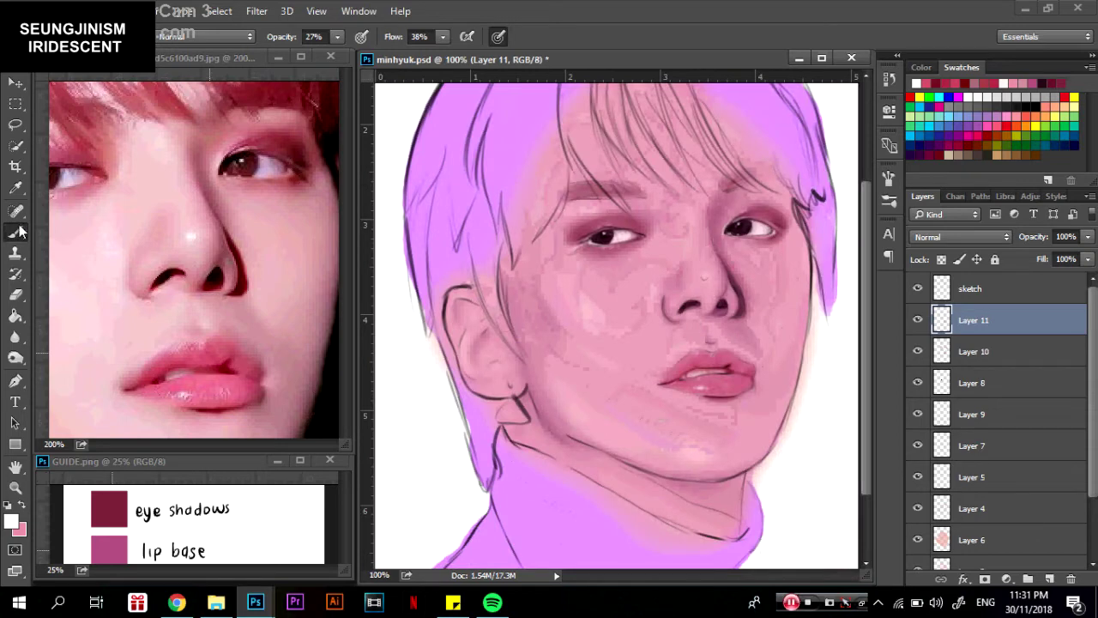
{"action": "left_click", "coordinate": [12, 519]}
Paint the lips a more saturated pink.
{"action": "left_click", "coordinate": [436, 167]}
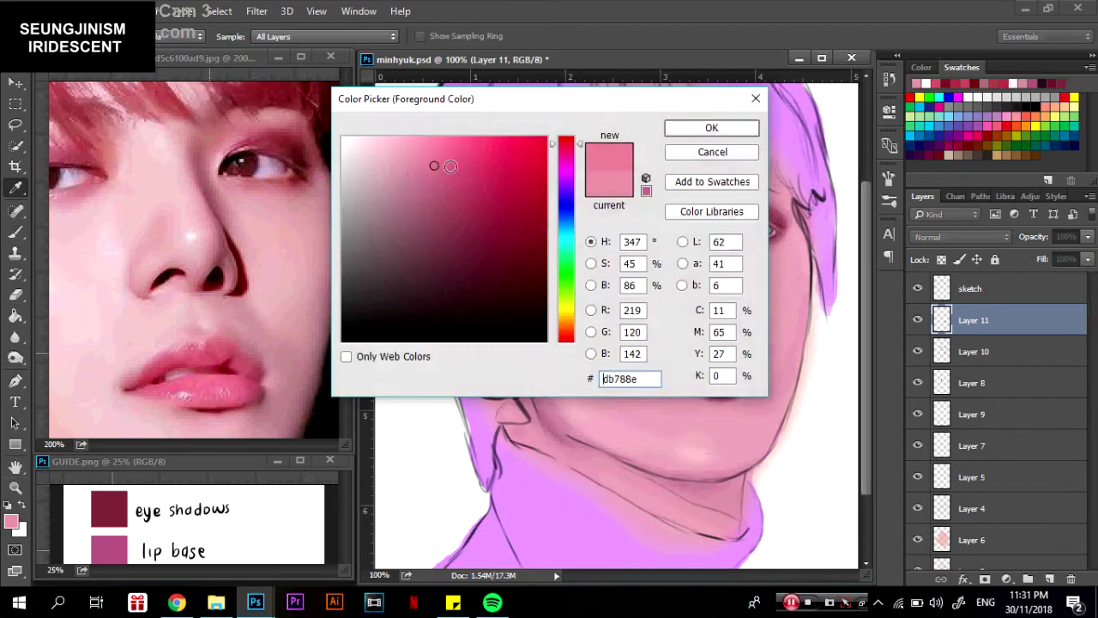
{"action": "left_click", "coordinate": [711, 125]}
{"action": "left_click", "coordinate": [39, 36]}
{"action": "left_click", "coordinate": [674, 392]}
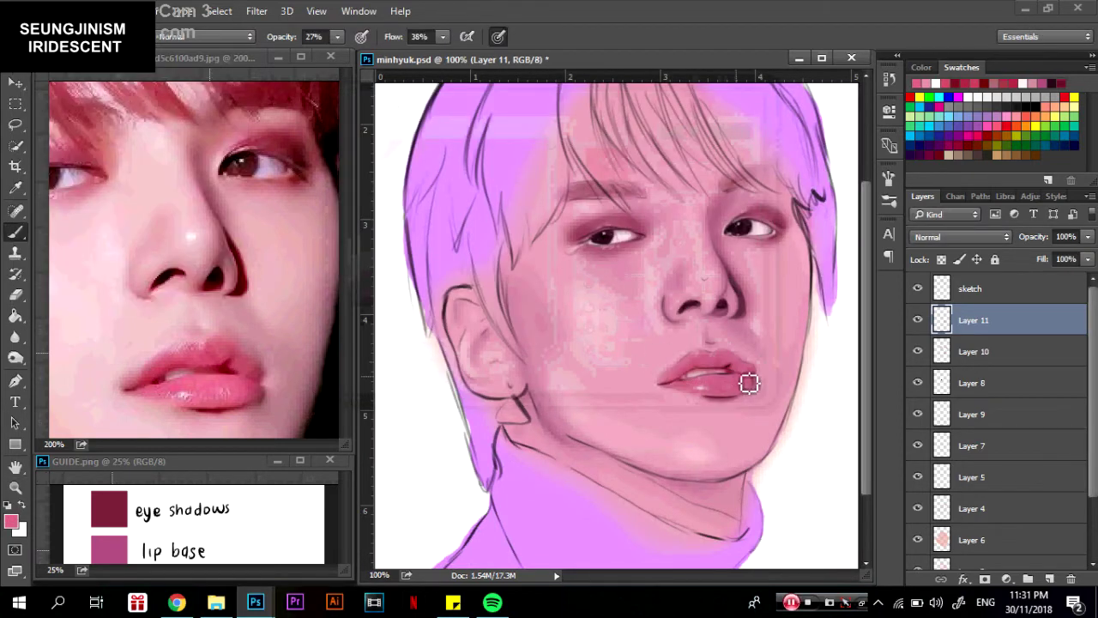
{"action": "left_click_drag", "start_coordinate": [730, 372], "coordinate": [686, 380]}
{"action": "key", "text": "ctrl+plus"}
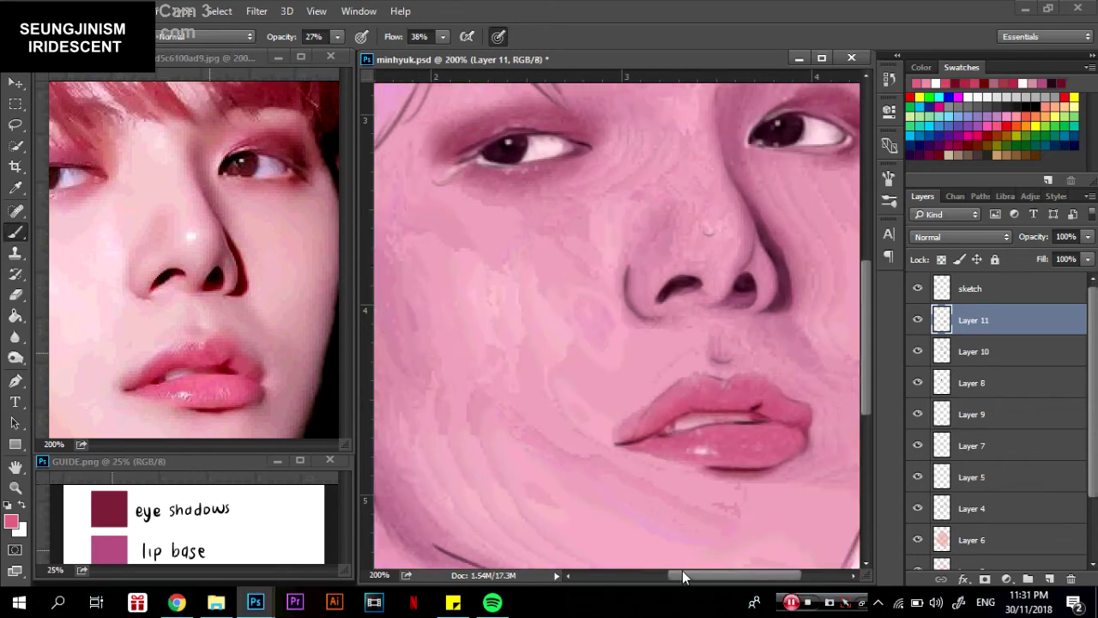
Brush a red tone over the lips.
{"action": "left_click", "coordinate": [12, 519]}
{"action": "left_click", "coordinate": [711, 125]}
{"action": "left_click", "coordinate": [39, 36]}
{"action": "left_click", "coordinate": [764, 421]}
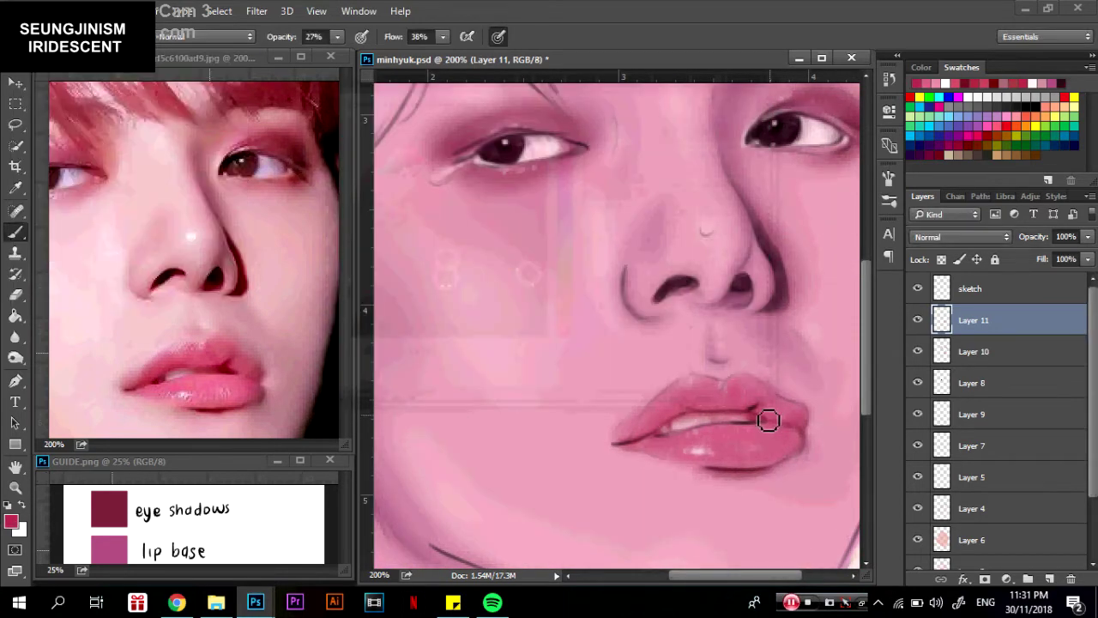
{"action": "mouse_move", "coordinate": [662, 456]}
{"action": "left_mouse_down"}
{"action": "mouse_move", "coordinate": [706, 398]}
{"action": "mouse_move", "coordinate": [647, 434]}
{"action": "mouse_move", "coordinate": [656, 435]}
{"action": "left_mouse_up"}
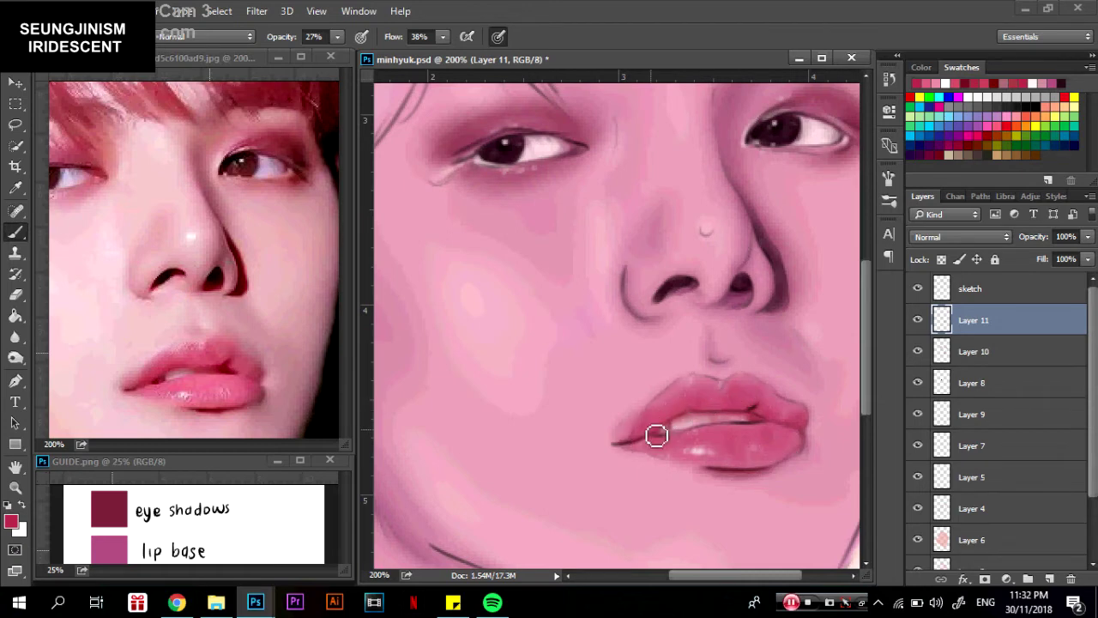
Sample the guide's mauve shadow colour and deepen the right side of the upper lip.
{"action": "left_click", "coordinate": [171, 460]}
{"action": "scroll", "coordinate": [197, 523], "scroll_direction": "down", "scroll_amount": 3}
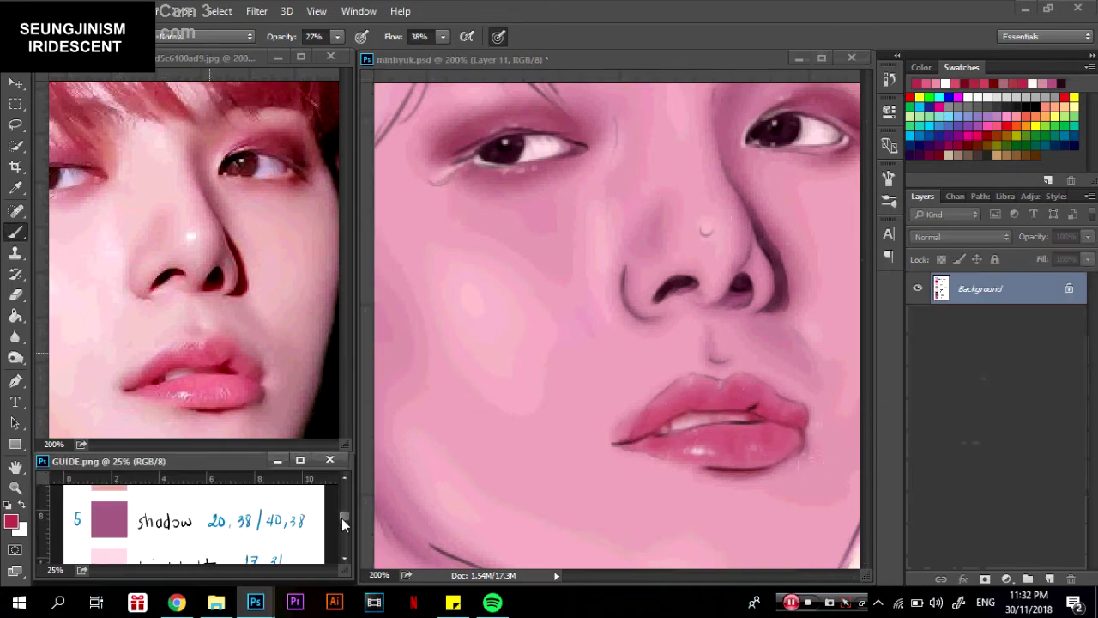
{"action": "key", "text": "i"}
{"action": "left_click", "coordinate": [111, 519]}
{"action": "scroll", "coordinate": [343, 540], "scroll_direction": "up", "scroll_amount": 3}
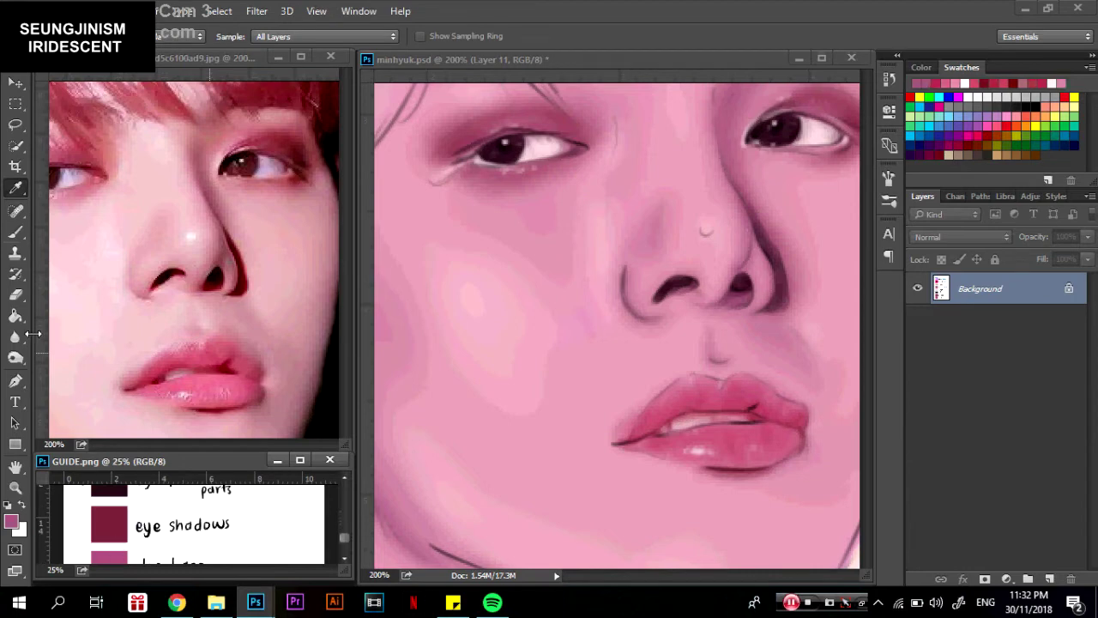
{"action": "key", "text": "b"}
{"action": "left_click", "coordinate": [801, 392]}
{"action": "mouse_move", "coordinate": [806, 404]}
{"action": "left_mouse_down"}
{"action": "mouse_move", "coordinate": [728, 385]}
{"action": "mouse_move", "coordinate": [795, 403]}
{"action": "mouse_move", "coordinate": [801, 463]}
{"action": "mouse_move", "coordinate": [637, 424]}
{"action": "left_mouse_up"}
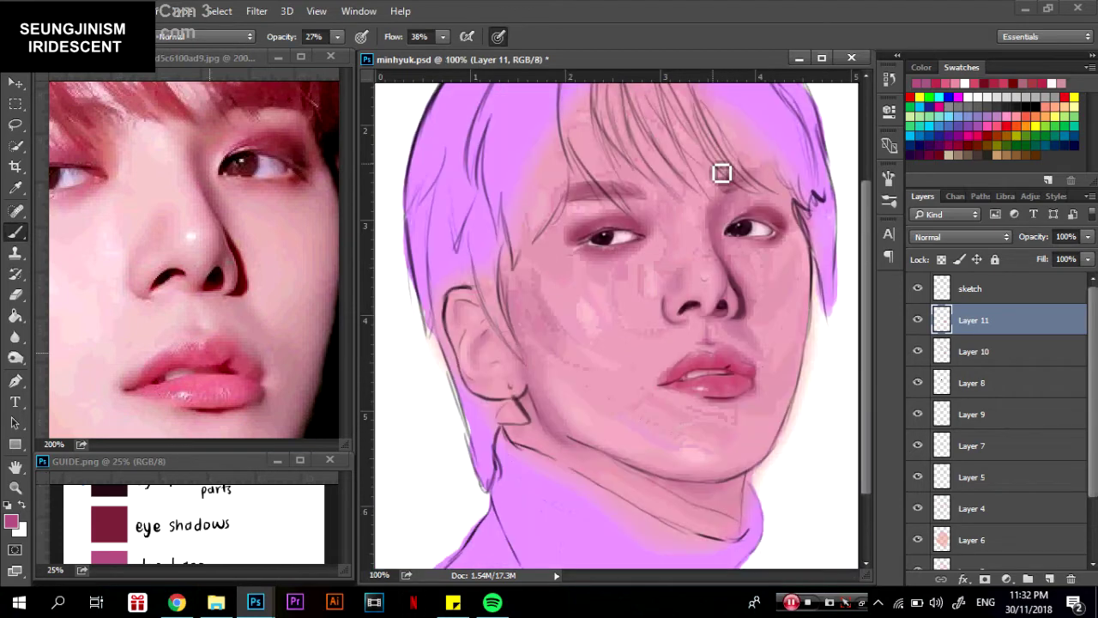
Brighten the highlights on the lower lip.
{"action": "key", "text": "ctrl+plus"}
{"action": "key", "text": "ctrl+plus"}
{"action": "key", "text": "ctrl+minus"}
{"action": "right_click", "coordinate": [712, 396]}
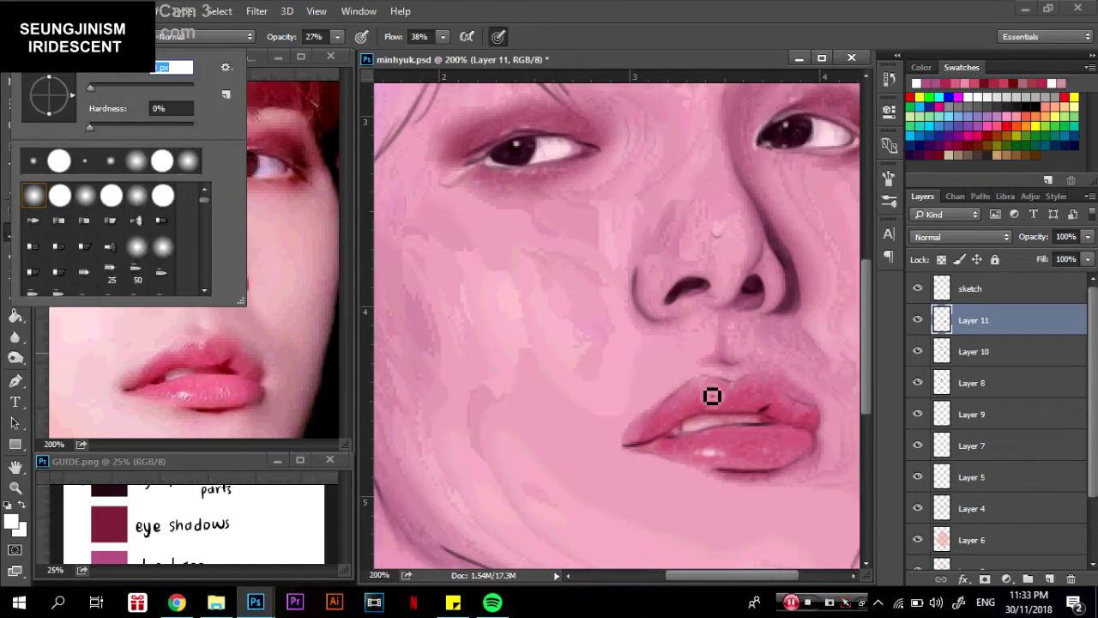
{"action": "key", "text": "Escape"}
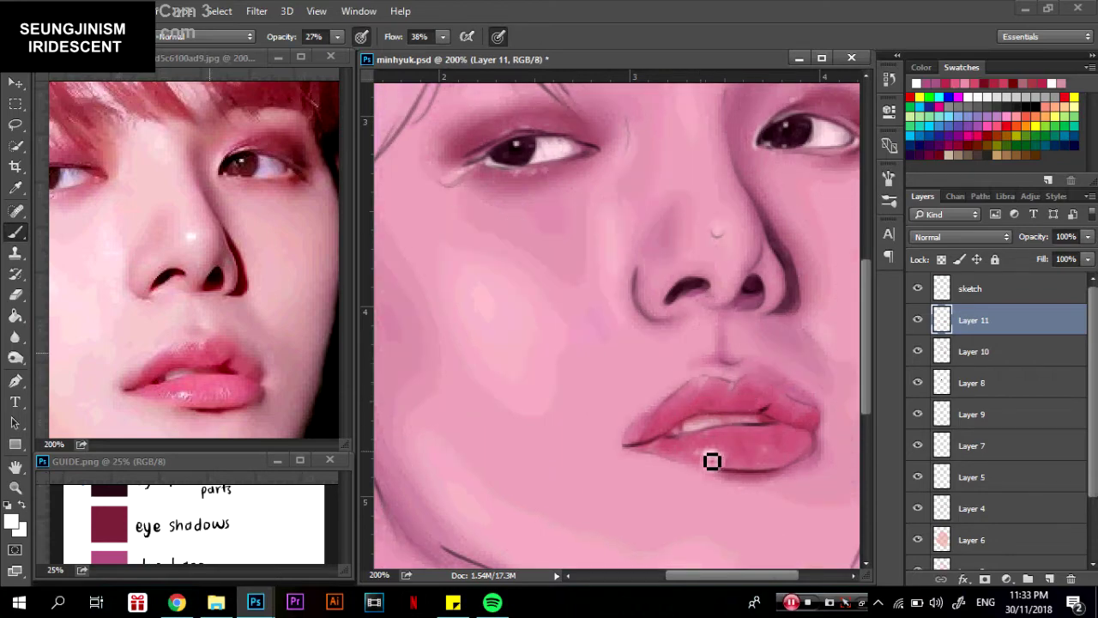
{"action": "mouse_move", "coordinate": [712, 462]}
{"action": "left_mouse_down"}
{"action": "mouse_move", "coordinate": [723, 463]}
{"action": "mouse_move", "coordinate": [675, 441]}
{"action": "left_mouse_up"}
Pick a dark red and paint a darker line between the lips.
{"action": "left_click", "coordinate": [12, 522]}
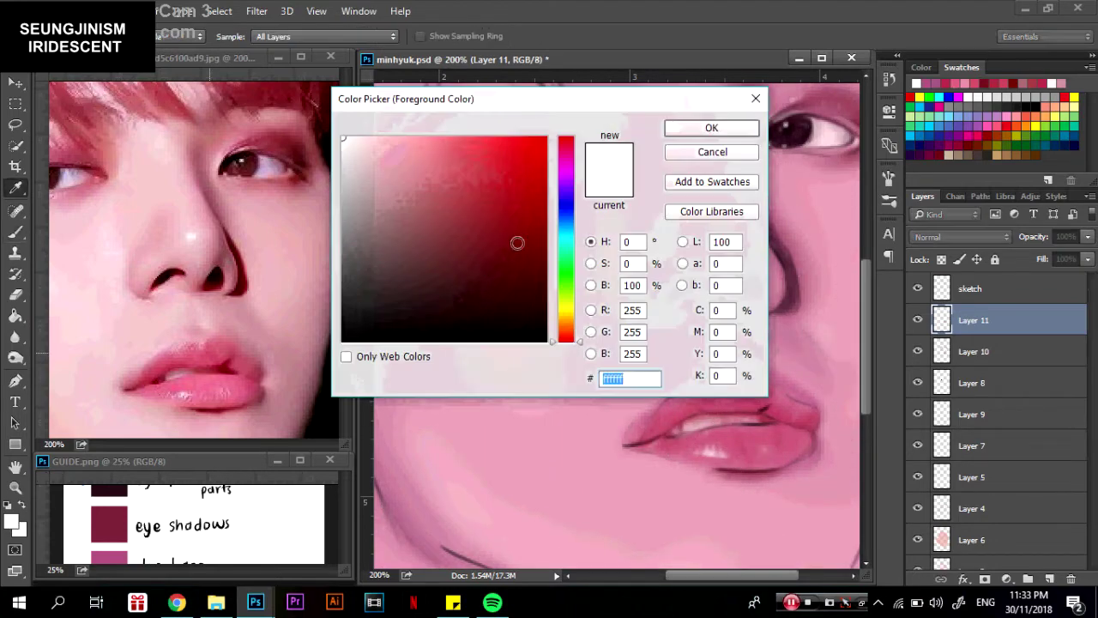
{"action": "left_click", "coordinate": [711, 154]}
{"action": "left_click", "coordinate": [109, 524], "text": "alt"}
{"action": "left_click", "coordinate": [12, 522]}
{"action": "left_click", "coordinate": [512, 232]}
{"action": "left_click", "coordinate": [711, 128]}
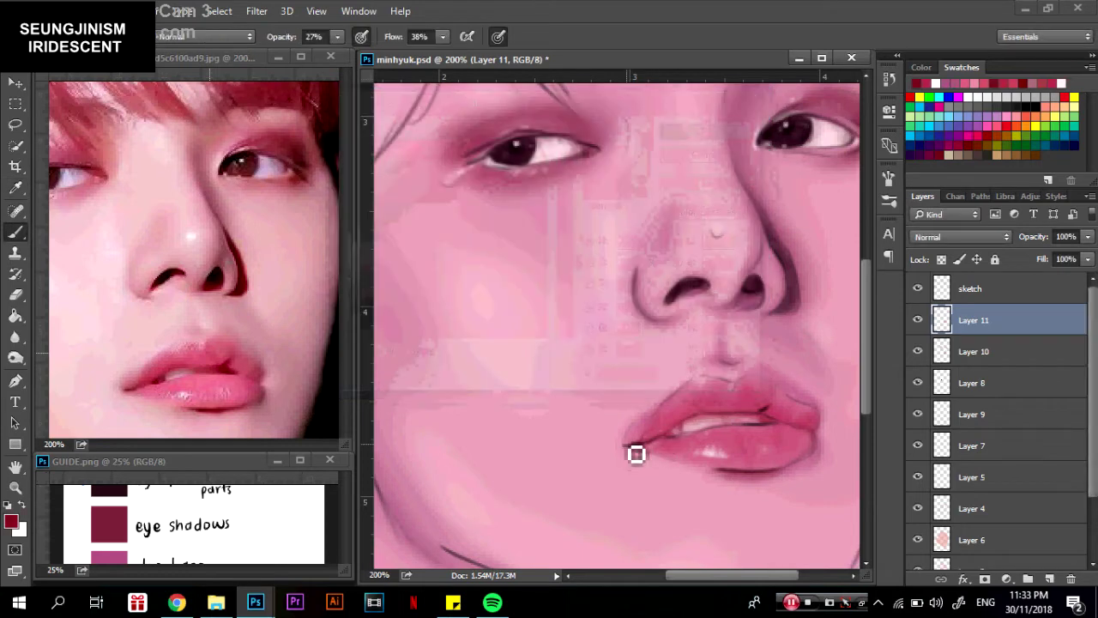
{"action": "mouse_move", "coordinate": [682, 438]}
{"action": "left_mouse_down"}
{"action": "mouse_move", "coordinate": [713, 423]}
{"action": "mouse_move", "coordinate": [823, 438]}
{"action": "left_mouse_up"}
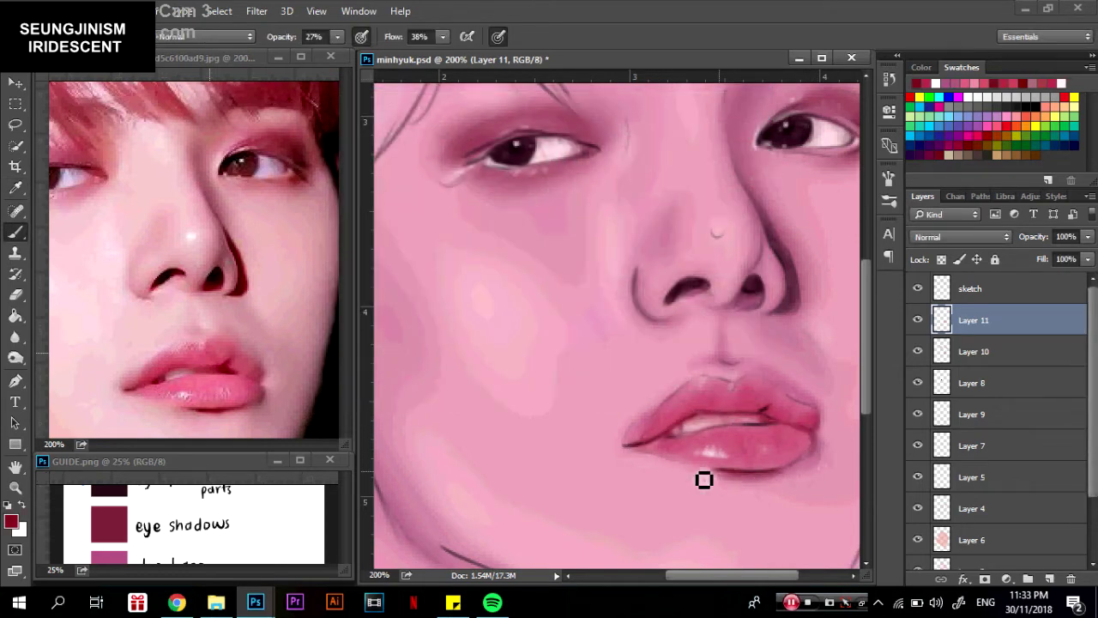
With white and a larger brush, softly highlight the upper lip.
{"action": "key", "text": "x"}
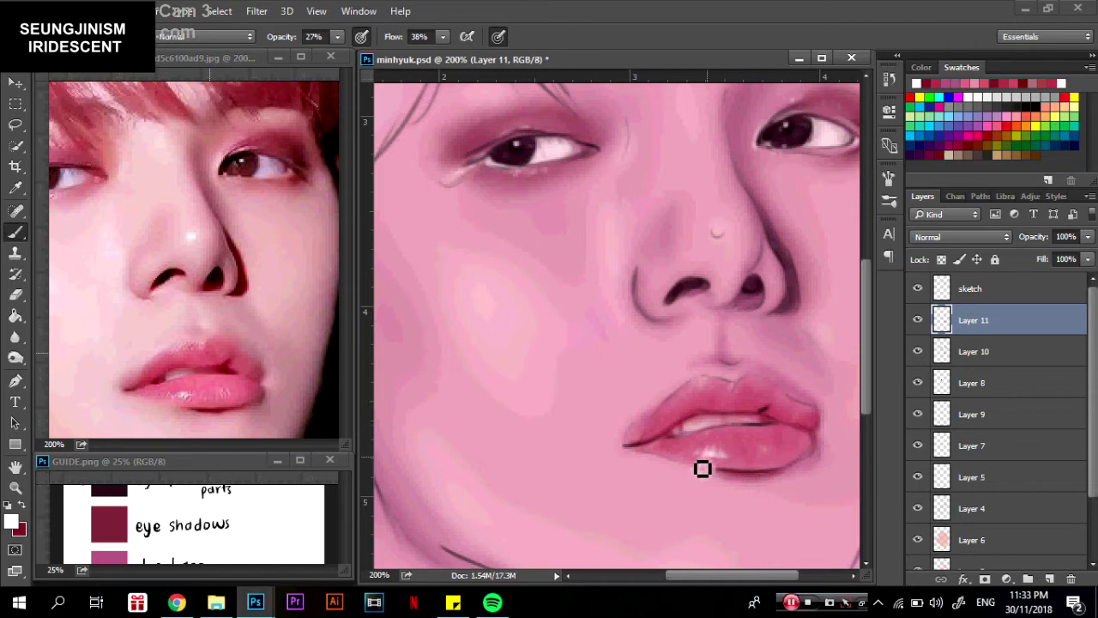
{"action": "left_click", "coordinate": [34, 36]}
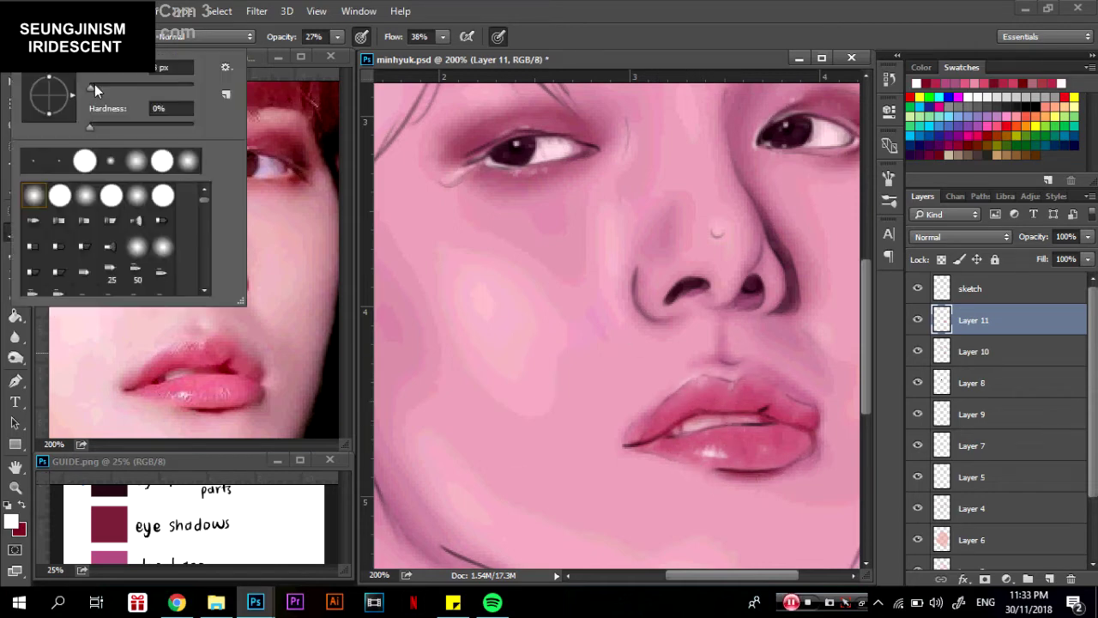
{"action": "left_click_drag", "start_coordinate": [85, 86], "coordinate": [99, 85]}
{"action": "left_click_drag", "start_coordinate": [741, 386], "coordinate": [829, 424]}
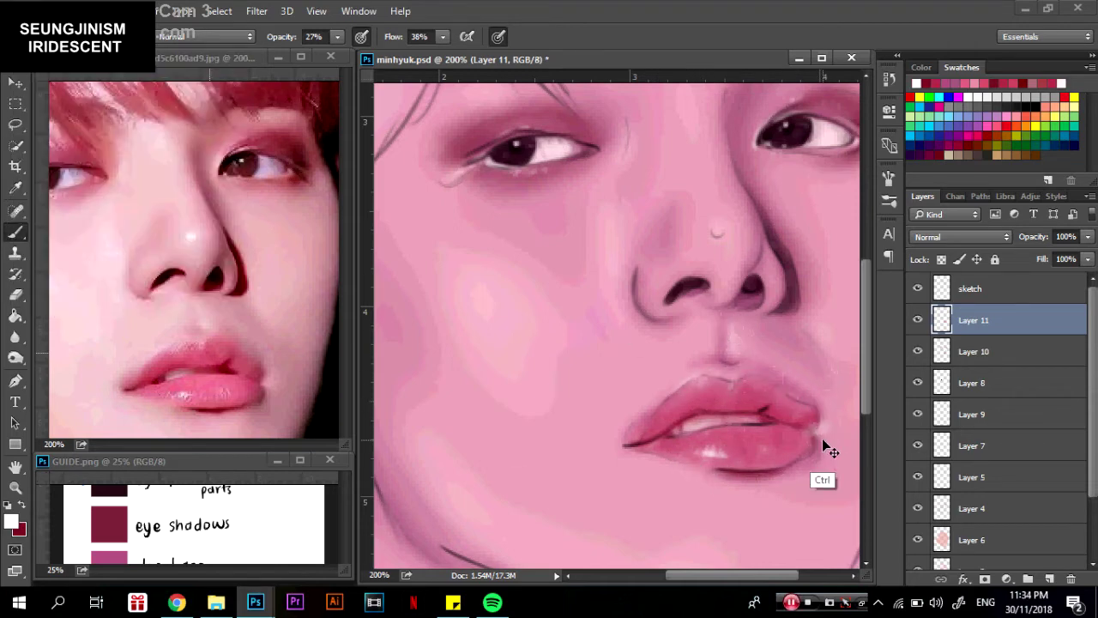
{"action": "left_click_drag", "start_coordinate": [741, 387], "coordinate": [631, 425]}
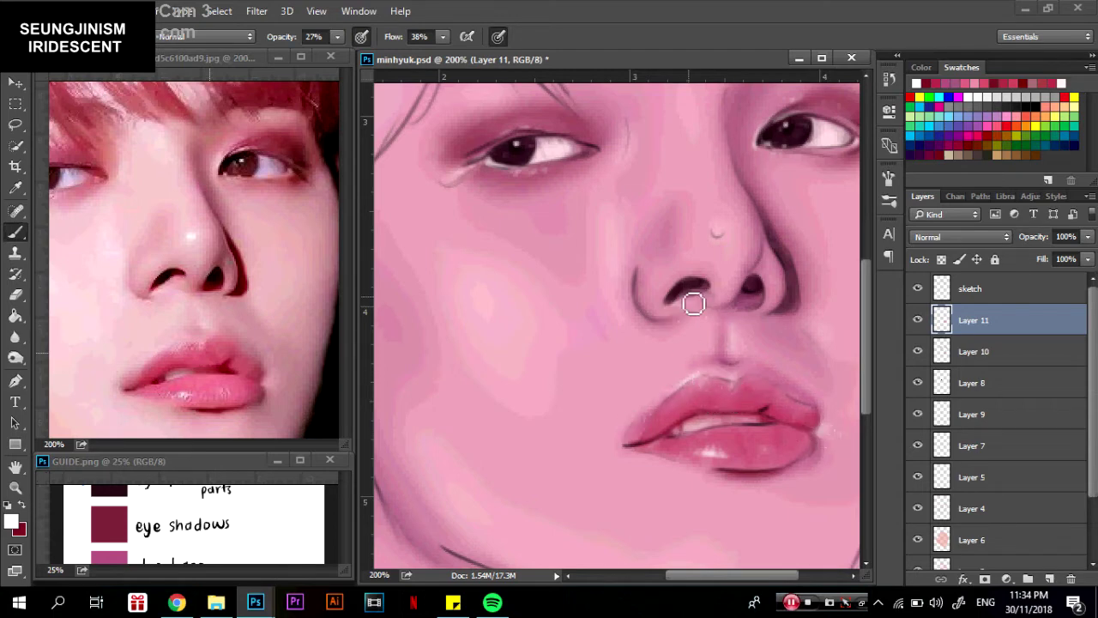
Sample the guide's highlight colour, set brush opacity to 12%, and zoom out.
{"action": "left_click", "coordinate": [197, 515]}
{"action": "key", "text": "1"}
{"action": "key", "text": "2"}
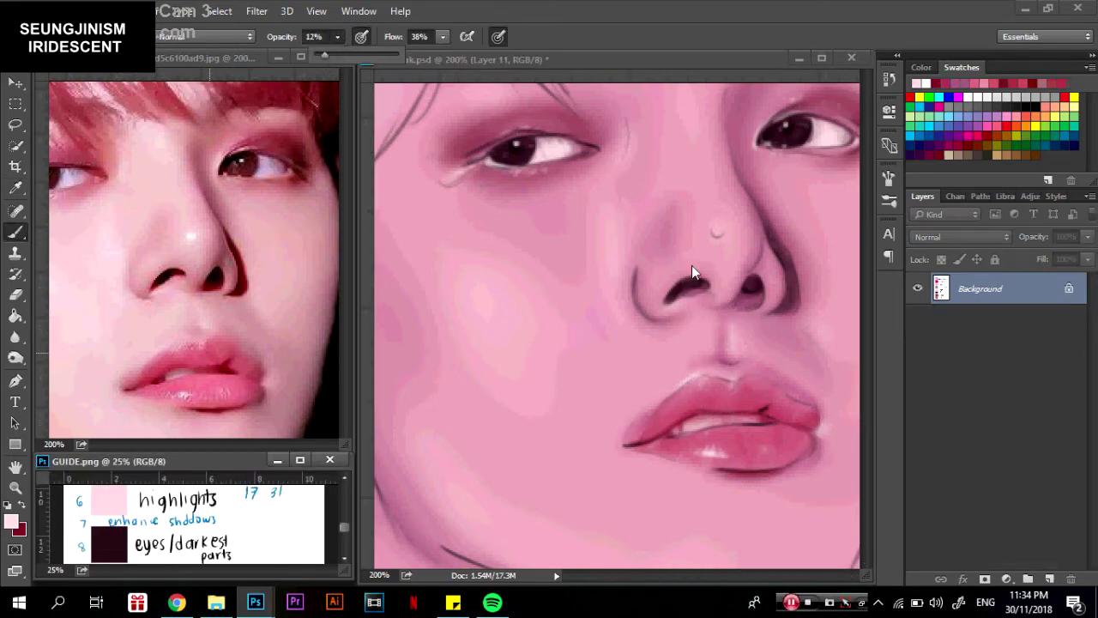
{"action": "left_click", "coordinate": [694, 272]}
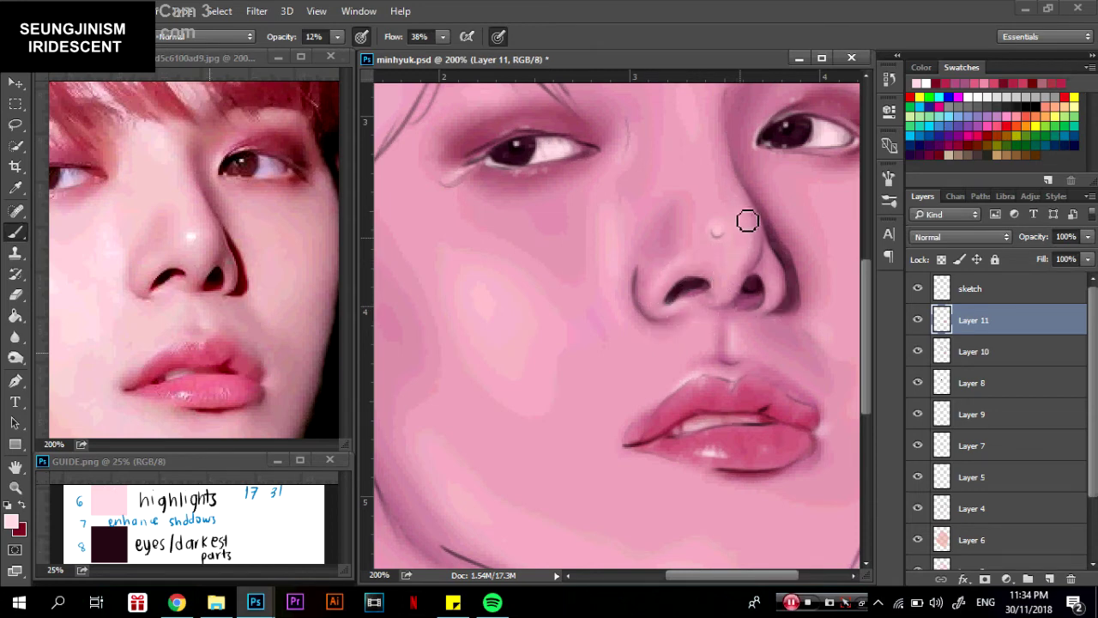
{"action": "right_click", "coordinate": [777, 316]}
{"action": "key", "text": "Escape"}
{"action": "key", "text": "ctrl+minus"}
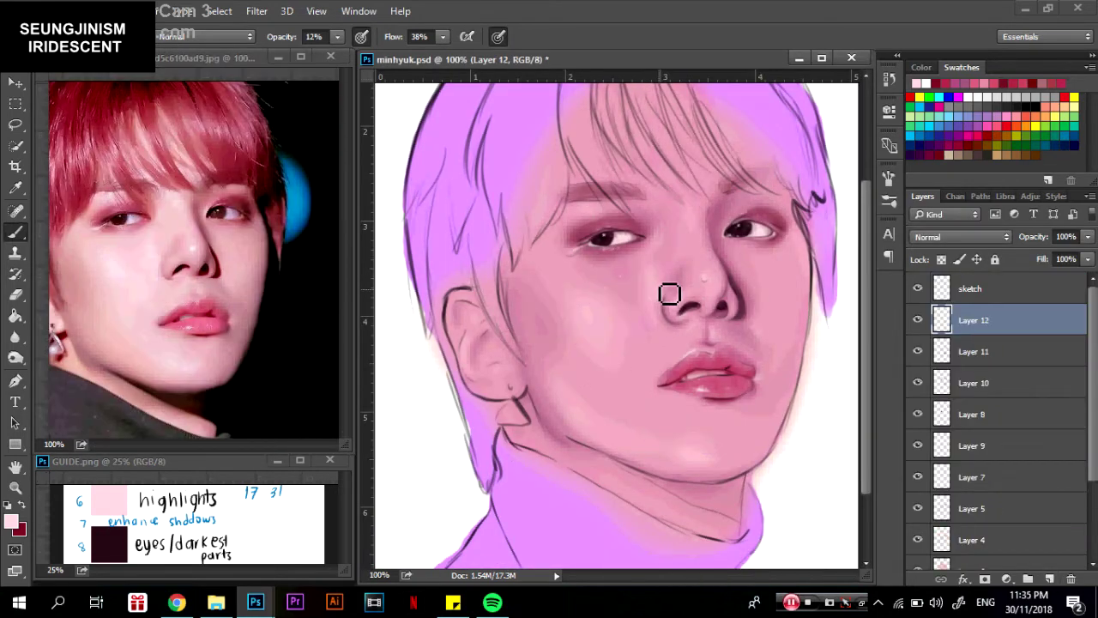
Blend faint strokes across the face and eye area, then raise brush opacity to 30%.
{"action": "left_click_drag", "start_coordinate": [633, 284], "coordinate": [642, 248]}
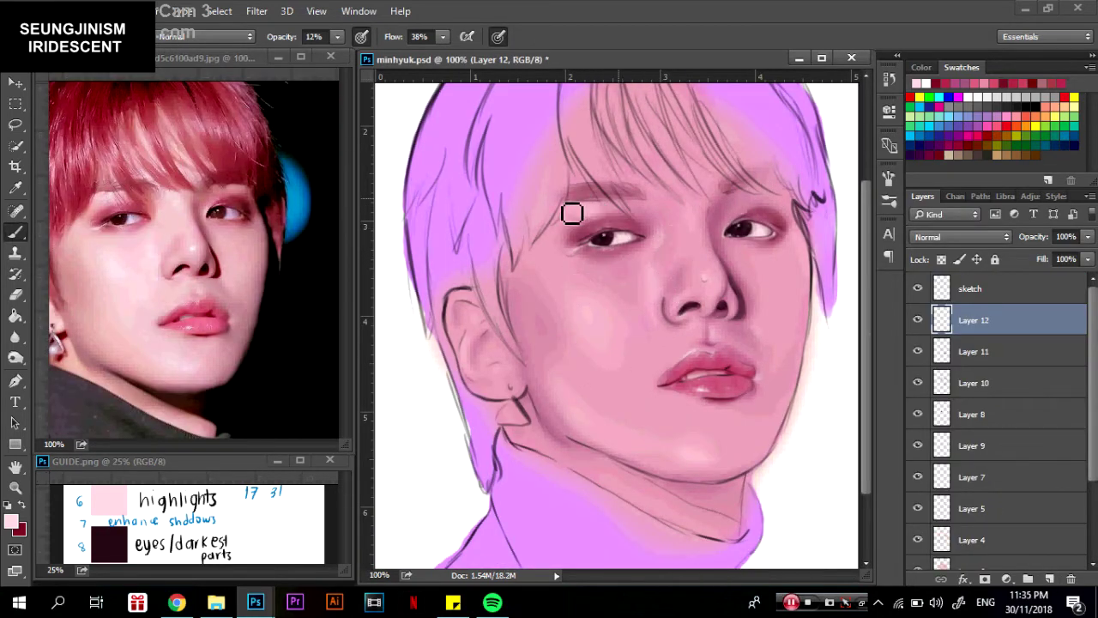
{"action": "left_click_drag", "start_coordinate": [572, 213], "coordinate": [549, 246]}
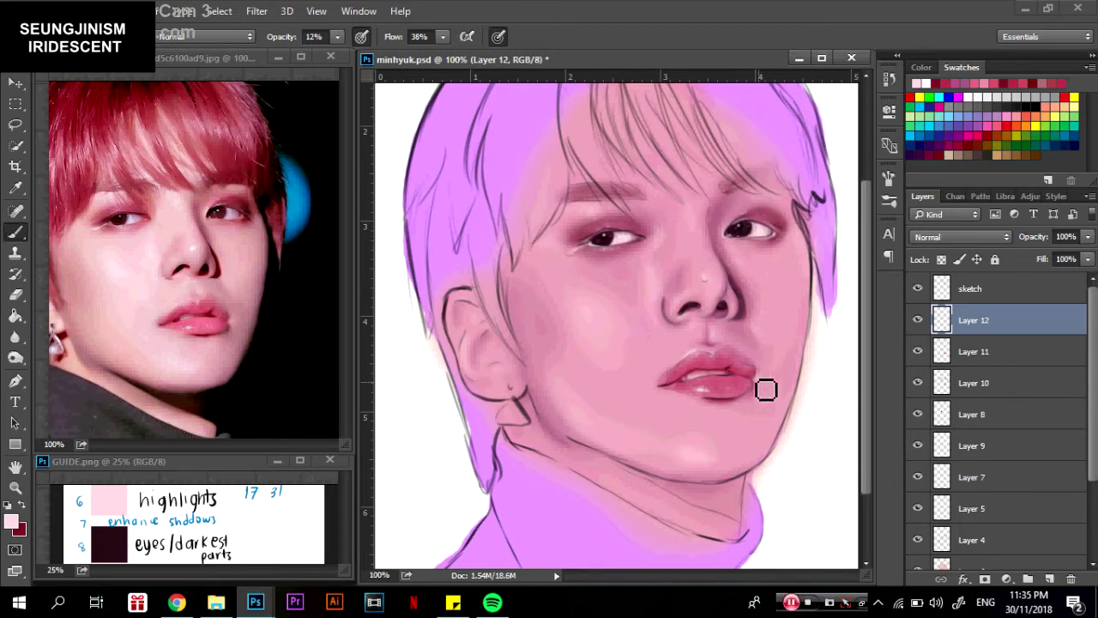
{"action": "key", "text": "F5"}
{"action": "key", "text": "F5"}
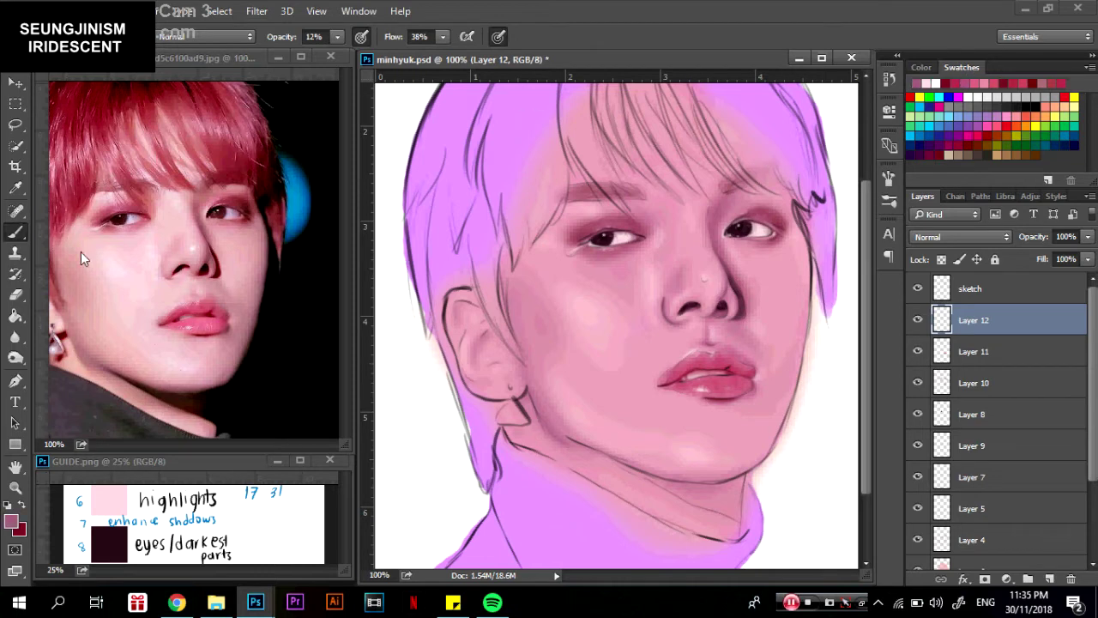
{"action": "key", "text": "F5"}
{"action": "key", "text": "Return"}
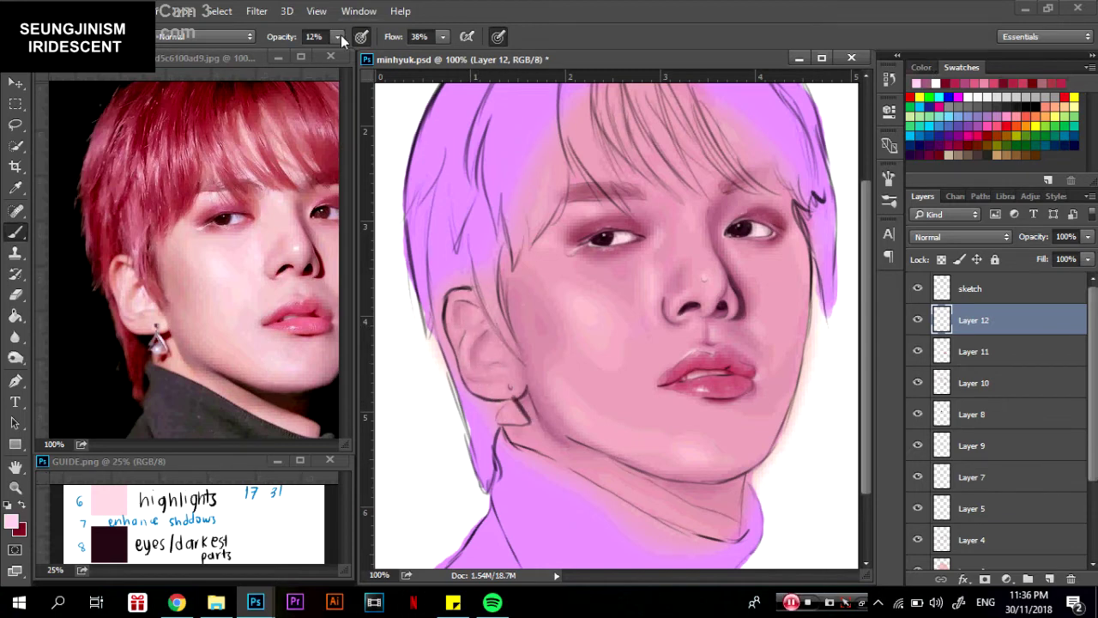
{"action": "left_click_drag", "start_coordinate": [342, 40], "coordinate": [351, 53]}
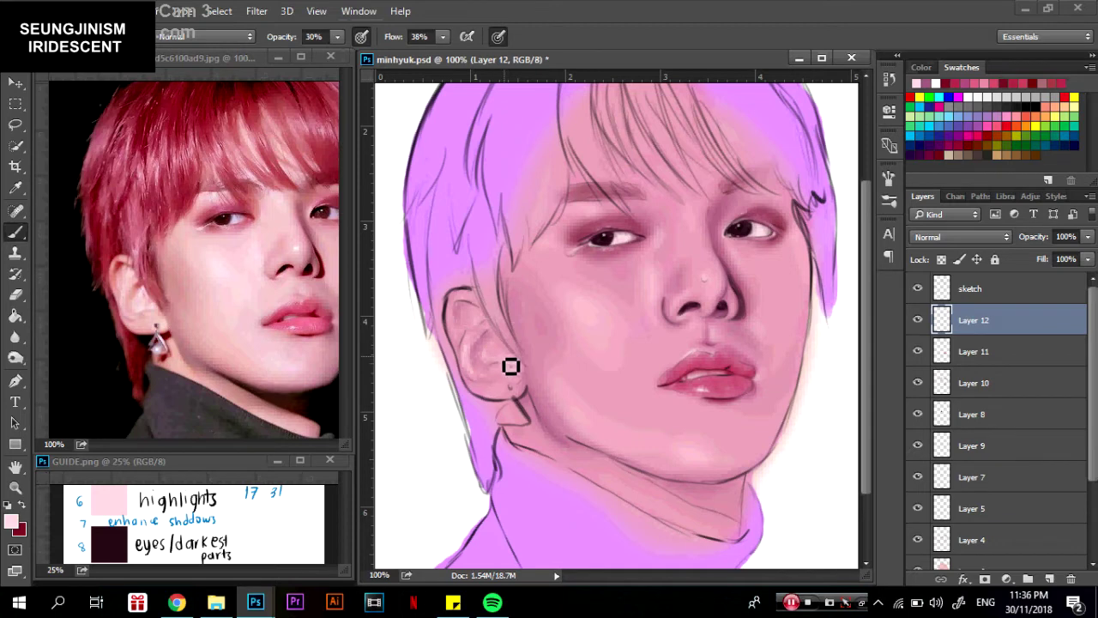
Select the sketch layer and erase stray sketch lines with the Eraser.
{"action": "key", "text": "ctrl+minus"}
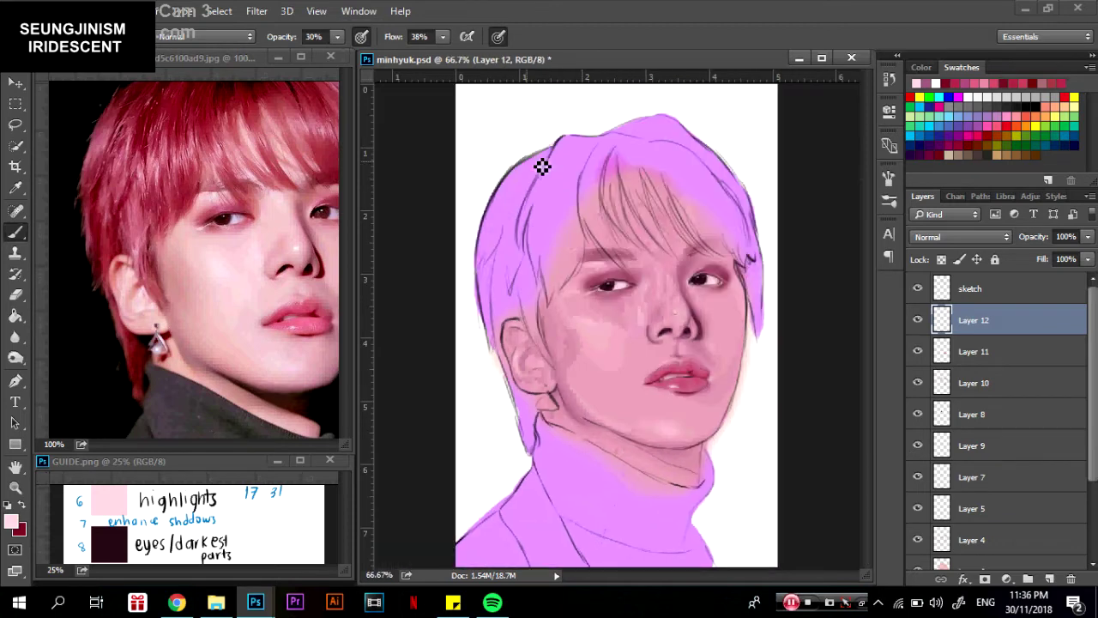
{"action": "key", "text": "alt+bracketright"}
{"action": "key", "text": "e"}
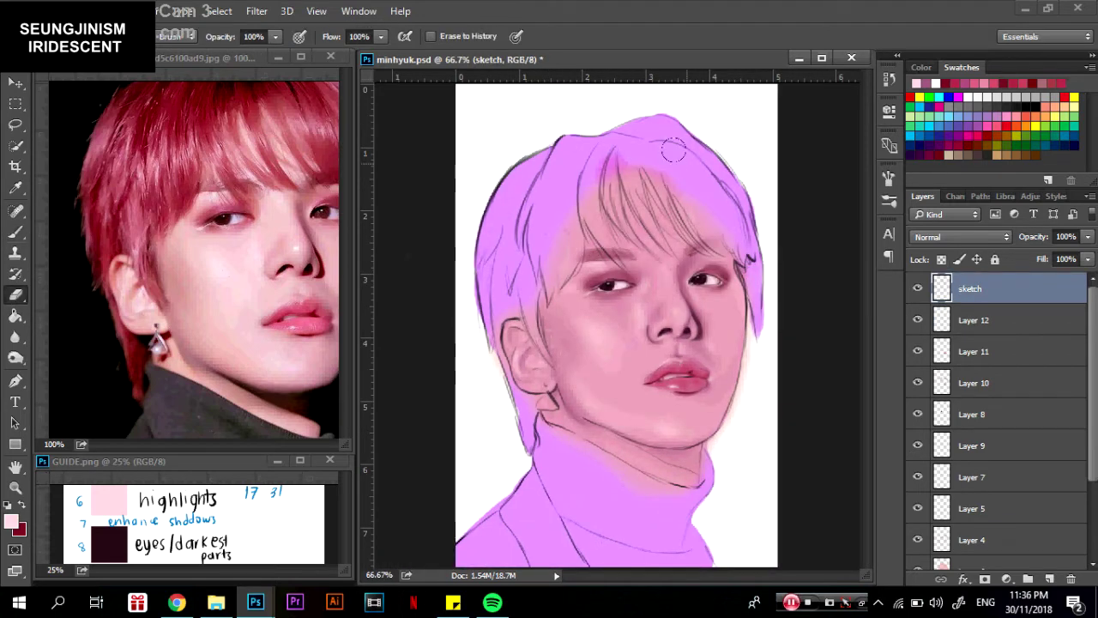
{"action": "key", "text": "ctrl+plus"}
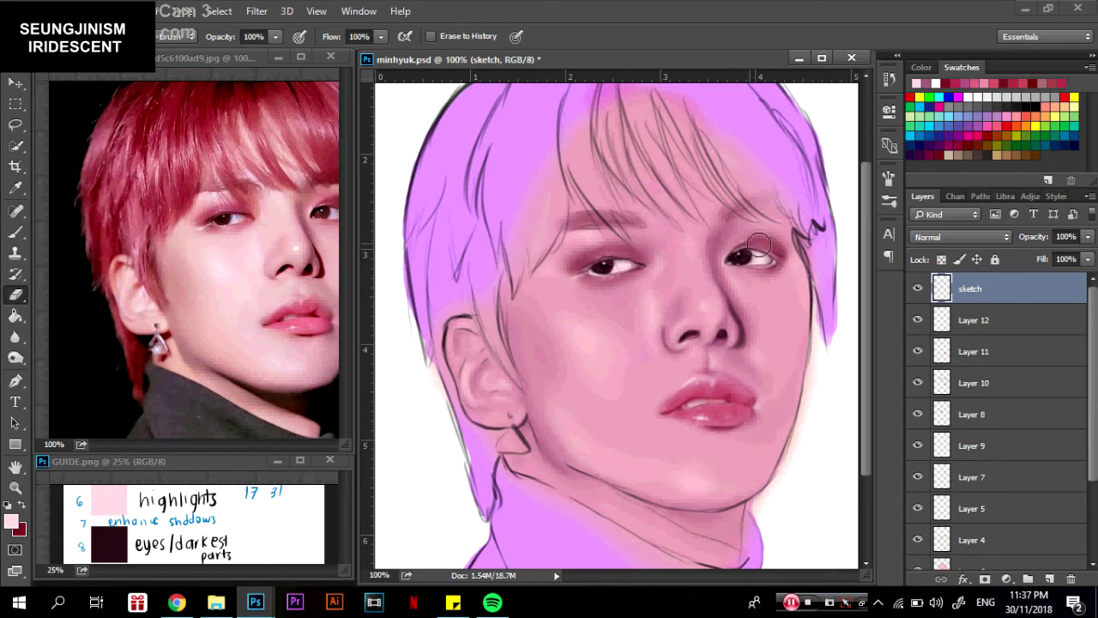
Select Layer 12 and add a new Layer 13 above it.
{"action": "left_click", "coordinate": [975, 326]}
{"action": "key", "text": "ctrl+minus"}
{"action": "key", "text": "ctrl+shift+alt+n"}
Sample dark red from the reference hair and paint with the brush at 96% opacity.
{"action": "key", "text": "i"}
{"action": "left_click", "coordinate": [225, 86]}
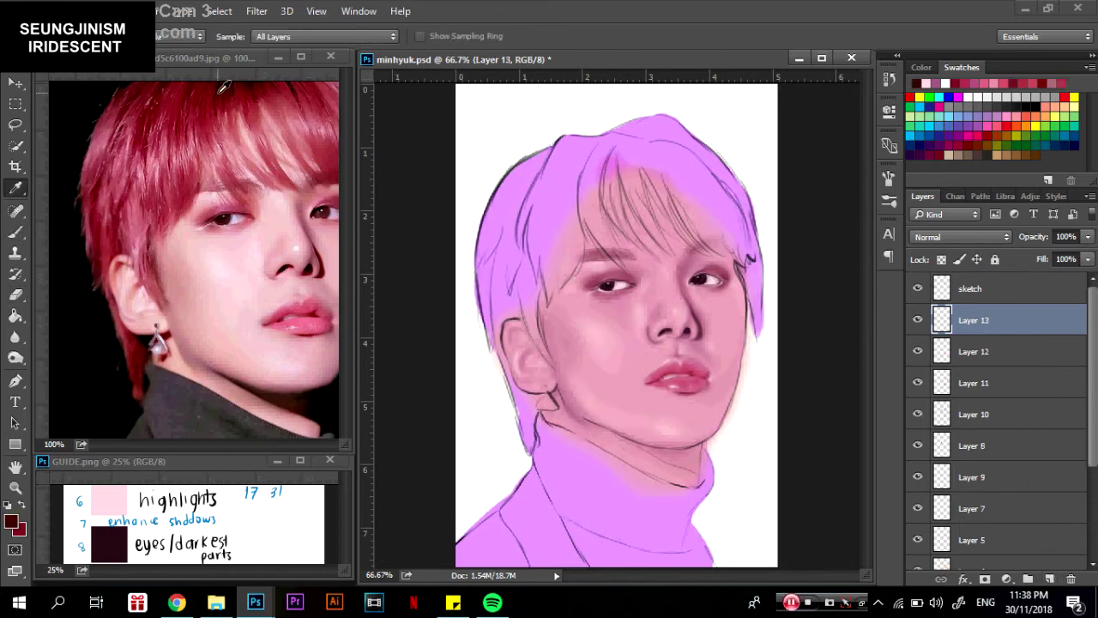
{"action": "key", "text": "b"}
{"action": "left_click", "coordinate": [38, 37]}
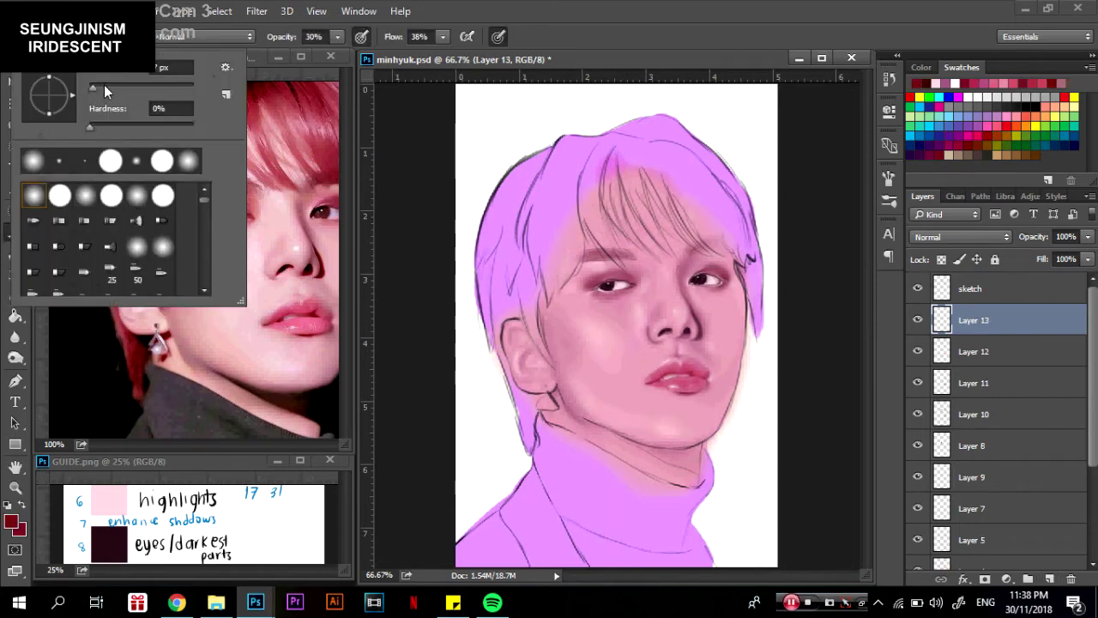
{"action": "mouse_move", "coordinate": [559, 152]}
{"action": "left_mouse_down"}
{"action": "mouse_move", "coordinate": [547, 224]}
{"action": "mouse_move", "coordinate": [559, 237]}
{"action": "mouse_move", "coordinate": [559, 289]}
{"action": "left_mouse_up"}
{"action": "key", "text": "9"}
{"action": "key", "text": "6"}
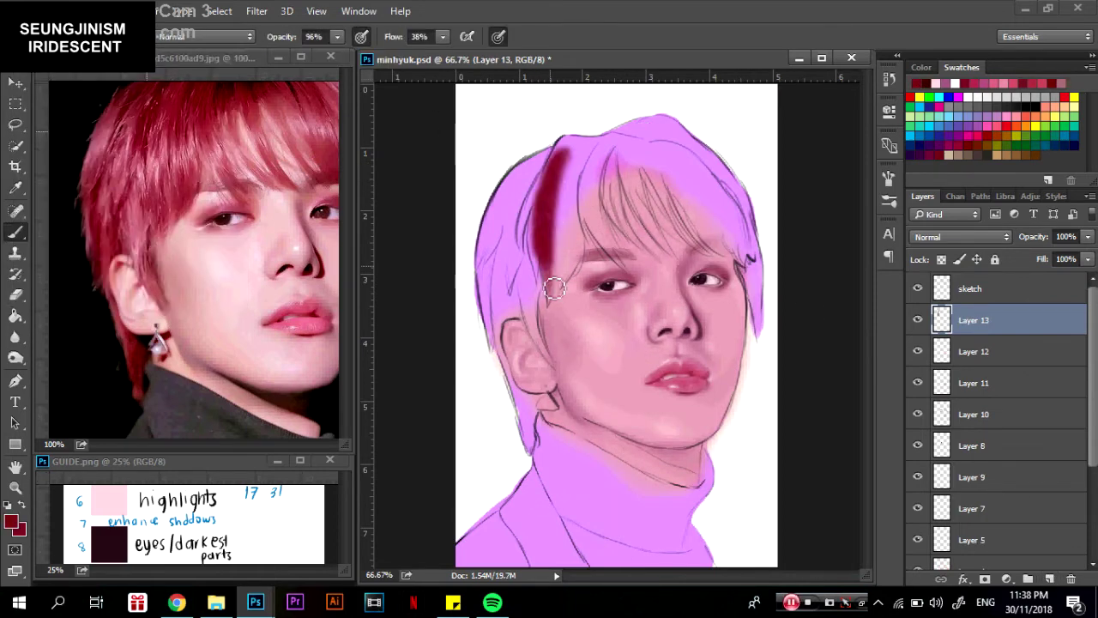
Fill the top and left hair dark red, down past the ear to the neck.
{"action": "left_click_drag", "start_coordinate": [557, 240], "coordinate": [563, 287]}
{"action": "mouse_move", "coordinate": [570, 184]}
{"action": "left_mouse_down"}
{"action": "mouse_move", "coordinate": [566, 276]}
{"action": "mouse_move", "coordinate": [562, 151]}
{"action": "mouse_move", "coordinate": [570, 184]}
{"action": "left_mouse_up"}
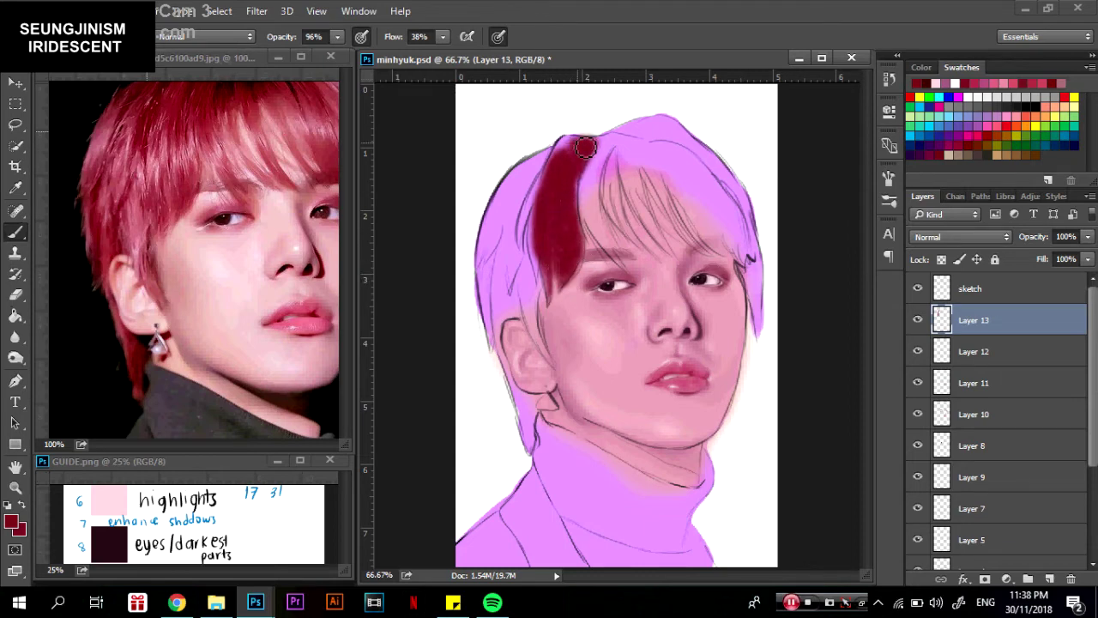
{"action": "left_click_drag", "start_coordinate": [570, 137], "coordinate": [523, 193]}
{"action": "mouse_move", "coordinate": [532, 150]}
{"action": "left_mouse_down"}
{"action": "mouse_move", "coordinate": [504, 203]}
{"action": "mouse_move", "coordinate": [514, 257]}
{"action": "left_mouse_up"}
{"action": "left_click_drag", "start_coordinate": [528, 211], "coordinate": [549, 292]}
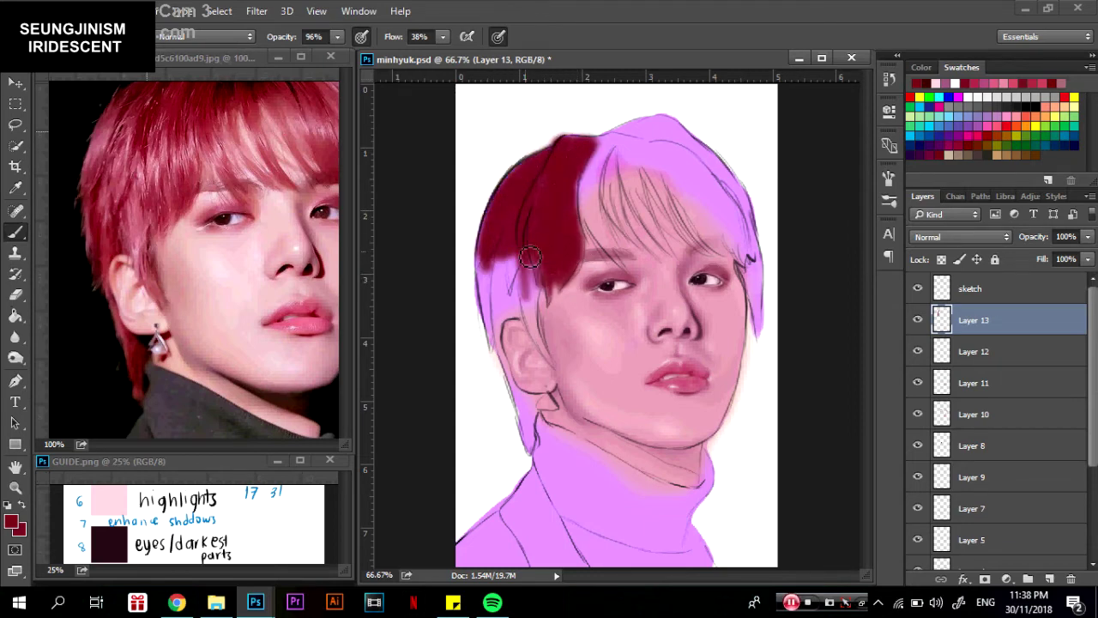
{"action": "mouse_move", "coordinate": [532, 249]}
{"action": "left_mouse_down"}
{"action": "mouse_move", "coordinate": [549, 368]}
{"action": "mouse_move", "coordinate": [519, 266]}
{"action": "mouse_move", "coordinate": [502, 326]}
{"action": "mouse_move", "coordinate": [489, 255]}
{"action": "mouse_move", "coordinate": [507, 323]}
{"action": "mouse_move", "coordinate": [506, 390]}
{"action": "left_mouse_up"}
{"action": "left_click_drag", "start_coordinate": [498, 348], "coordinate": [527, 446]}
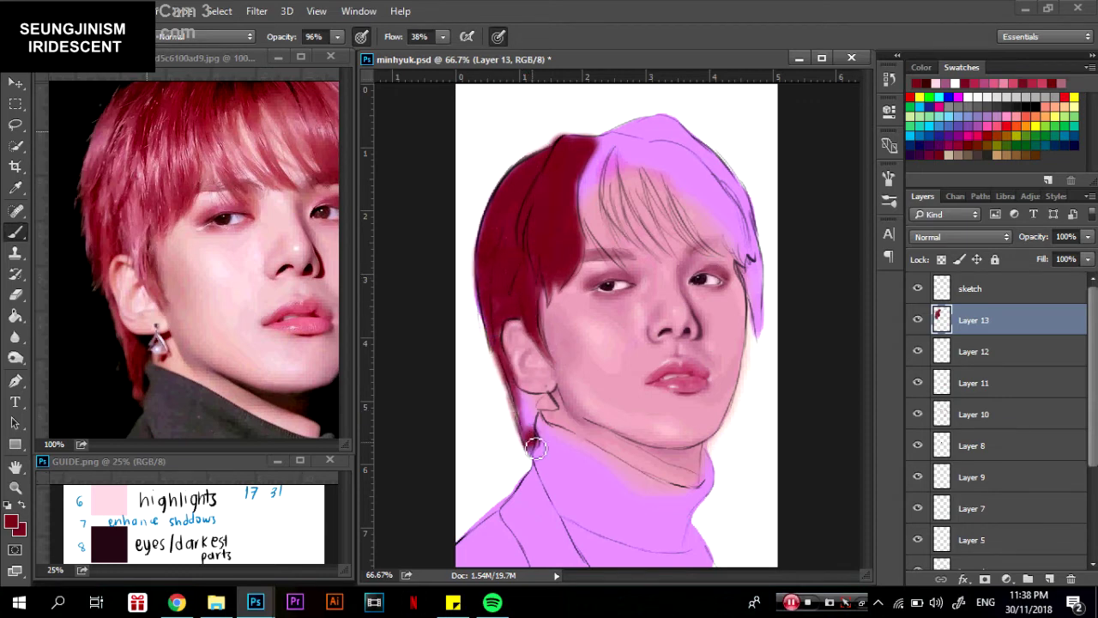
{"action": "mouse_move", "coordinate": [510, 390]}
{"action": "left_mouse_down"}
{"action": "mouse_move", "coordinate": [540, 454]}
{"action": "mouse_move", "coordinate": [494, 326]}
{"action": "left_mouse_up"}
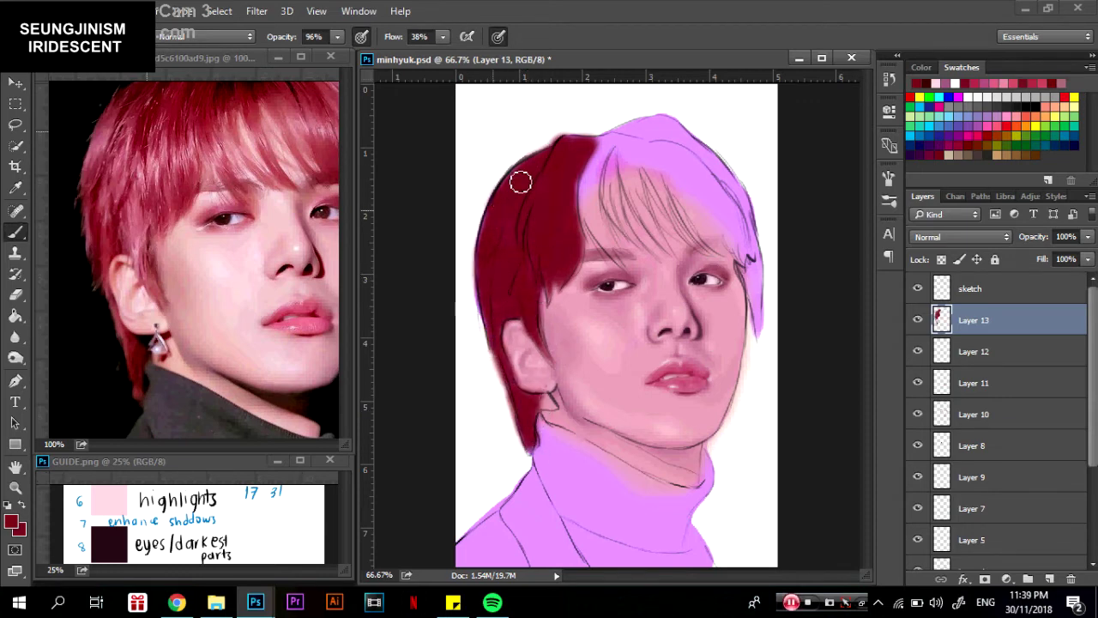
Cover the crown, right side and bangs with dark red, then view the reference photo.
{"action": "left_click_drag", "start_coordinate": [592, 141], "coordinate": [600, 240]}
{"action": "mouse_move", "coordinate": [601, 180]}
{"action": "left_mouse_down"}
{"action": "mouse_move", "coordinate": [618, 266]}
{"action": "mouse_move", "coordinate": [595, 162]}
{"action": "mouse_move", "coordinate": [613, 227]}
{"action": "left_mouse_up"}
{"action": "mouse_move", "coordinate": [611, 155]}
{"action": "left_mouse_down"}
{"action": "mouse_move", "coordinate": [635, 240]}
{"action": "mouse_move", "coordinate": [665, 253]}
{"action": "left_mouse_up"}
{"action": "mouse_move", "coordinate": [649, 161]}
{"action": "left_mouse_down"}
{"action": "mouse_move", "coordinate": [677, 167]}
{"action": "mouse_move", "coordinate": [727, 228]}
{"action": "mouse_move", "coordinate": [743, 199]}
{"action": "mouse_move", "coordinate": [735, 184]}
{"action": "mouse_move", "coordinate": [635, 127]}
{"action": "mouse_move", "coordinate": [652, 168]}
{"action": "mouse_move", "coordinate": [736, 238]}
{"action": "mouse_move", "coordinate": [667, 137]}
{"action": "left_mouse_up"}
{"action": "mouse_move", "coordinate": [736, 231]}
{"action": "left_mouse_down"}
{"action": "mouse_move", "coordinate": [760, 326]}
{"action": "mouse_move", "coordinate": [764, 257]}
{"action": "mouse_move", "coordinate": [758, 318]}
{"action": "left_mouse_up"}
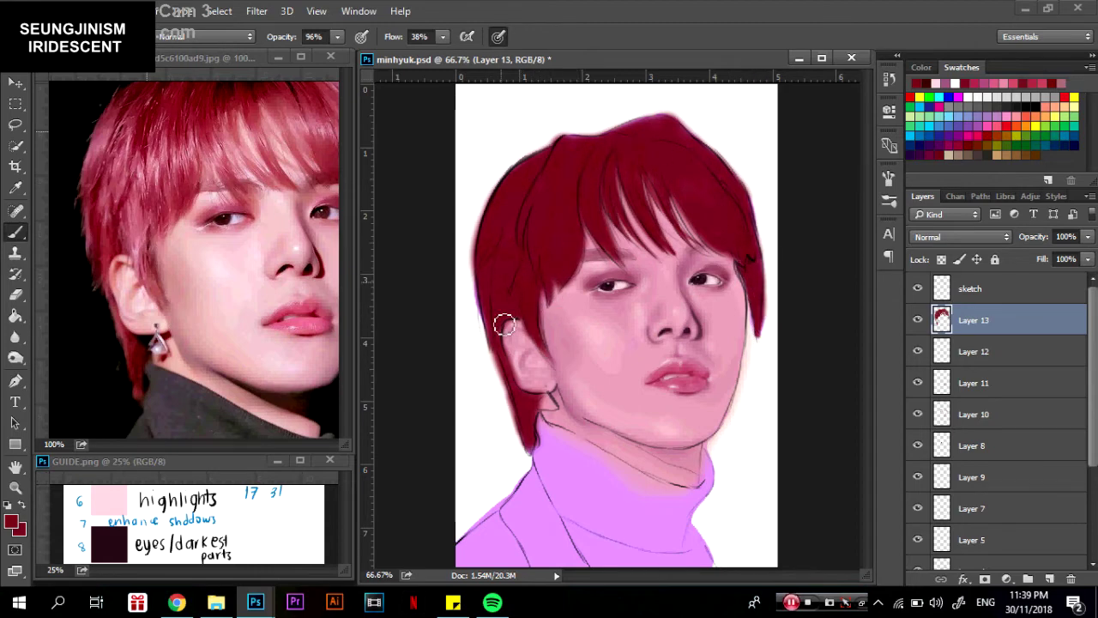
{"action": "left_click_drag", "start_coordinate": [651, 199], "coordinate": [674, 239]}
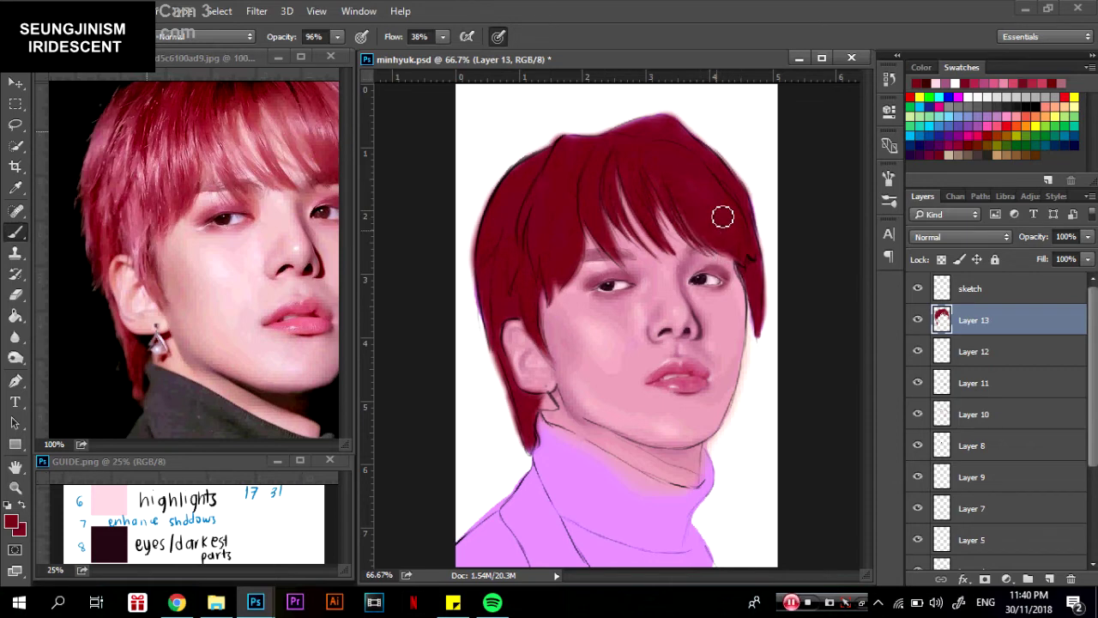
{"action": "left_click", "coordinate": [249, 55]}
{"action": "left_click", "coordinate": [615, 150]}
Add Layer 14, sample a reference hair colour, and shade the hair crown darker.
{"action": "left_click", "coordinate": [1048, 576]}
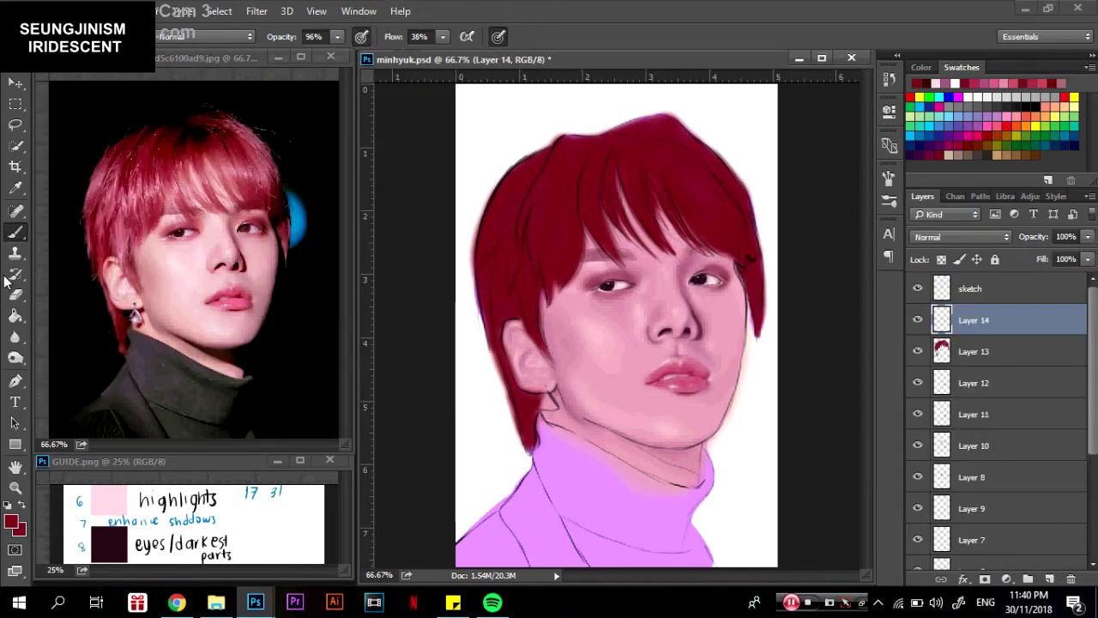
{"action": "key", "text": "i"}
{"action": "left_click", "coordinate": [192, 141]}
{"action": "key", "text": "b"}
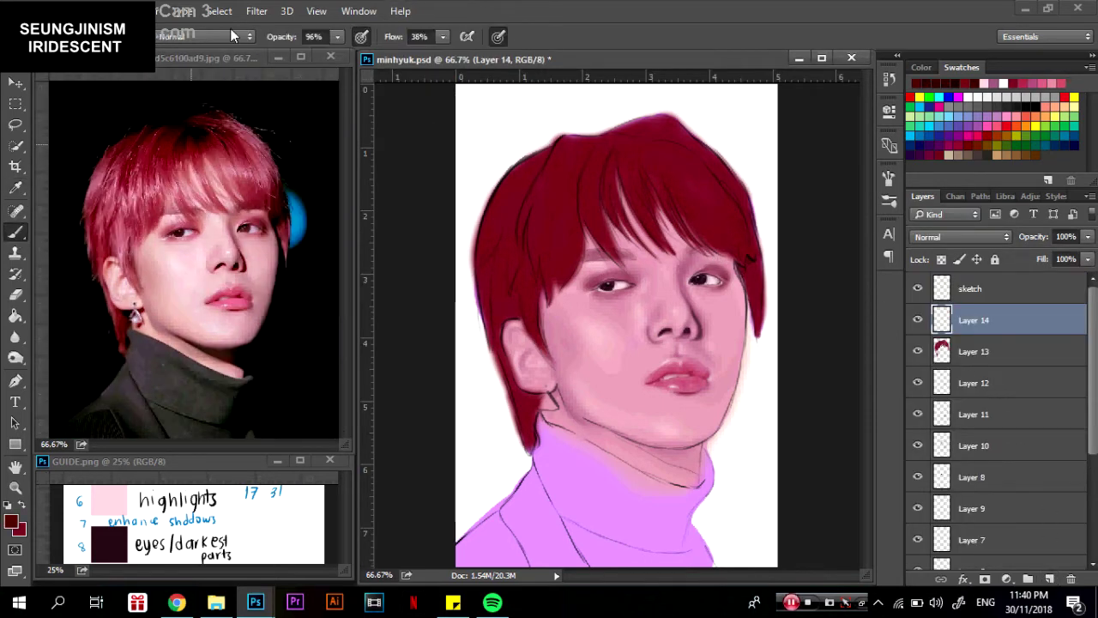
{"action": "left_click", "coordinate": [53, 36]}
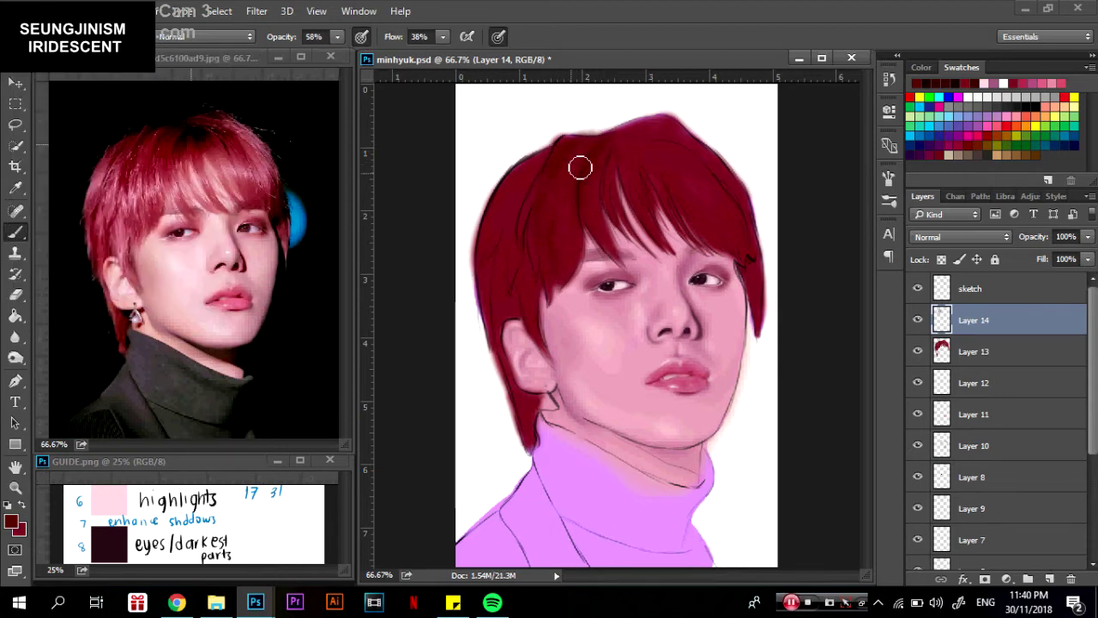
{"action": "left_click_drag", "start_coordinate": [630, 147], "coordinate": [649, 129]}
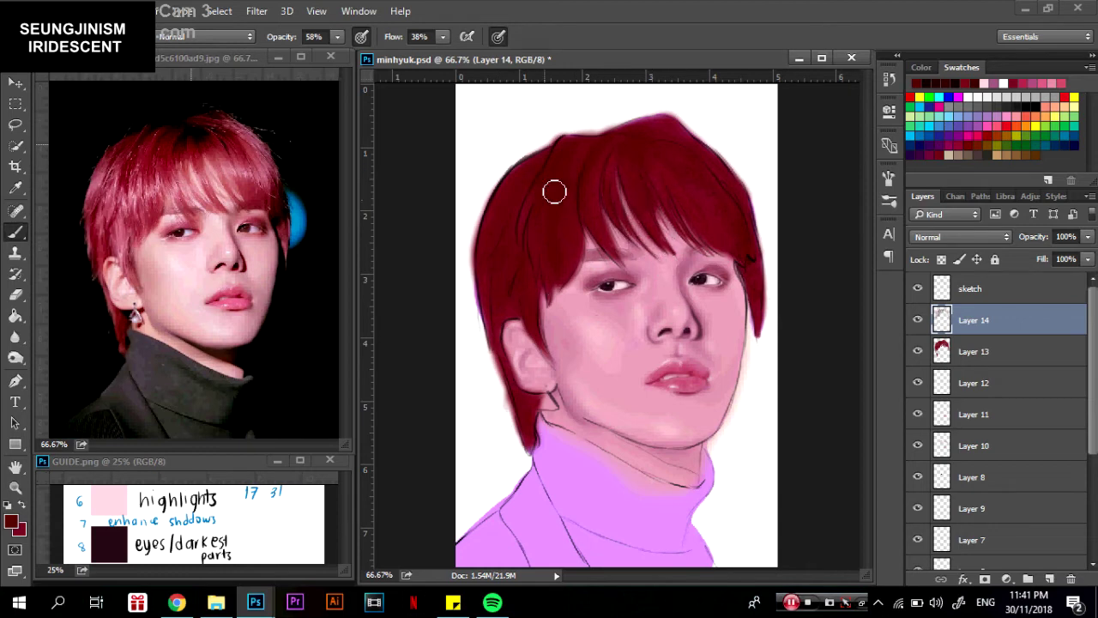
Sample a lighter highlight tone, choose a different brush tip, and pick a reference hair colour.
{"action": "left_click", "coordinate": [172, 163], "text": "alt"}
{"action": "left_click", "coordinate": [43, 36]}
{"action": "double_click", "coordinate": [52, 159]}
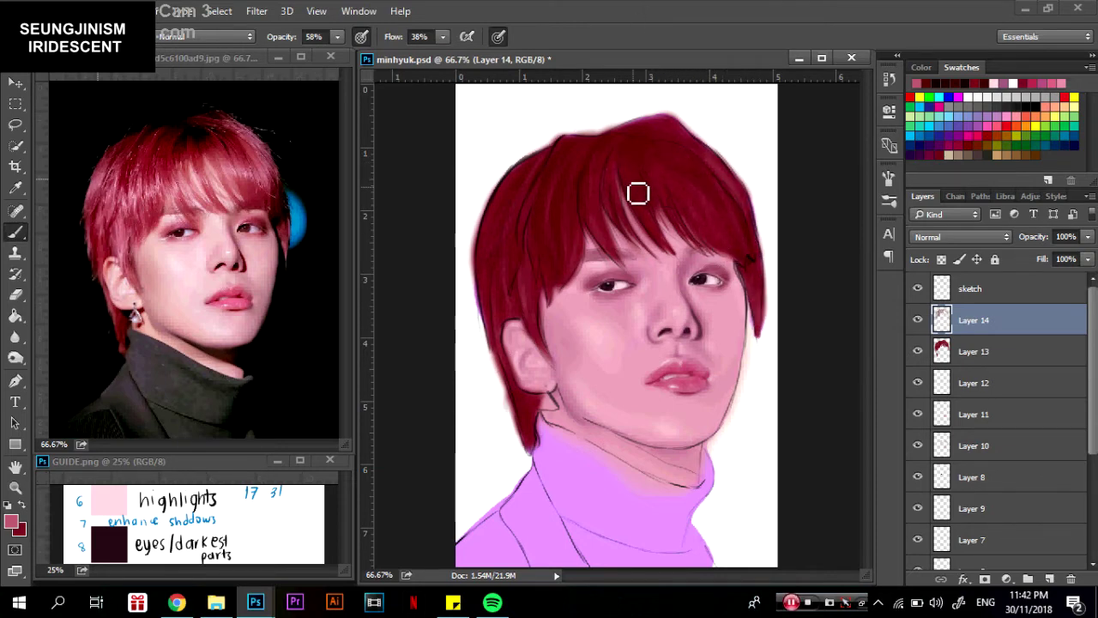
{"action": "left_click", "coordinate": [916, 83]}
{"action": "left_click", "coordinate": [48, 36]}
{"action": "left_click", "coordinate": [575, 178]}
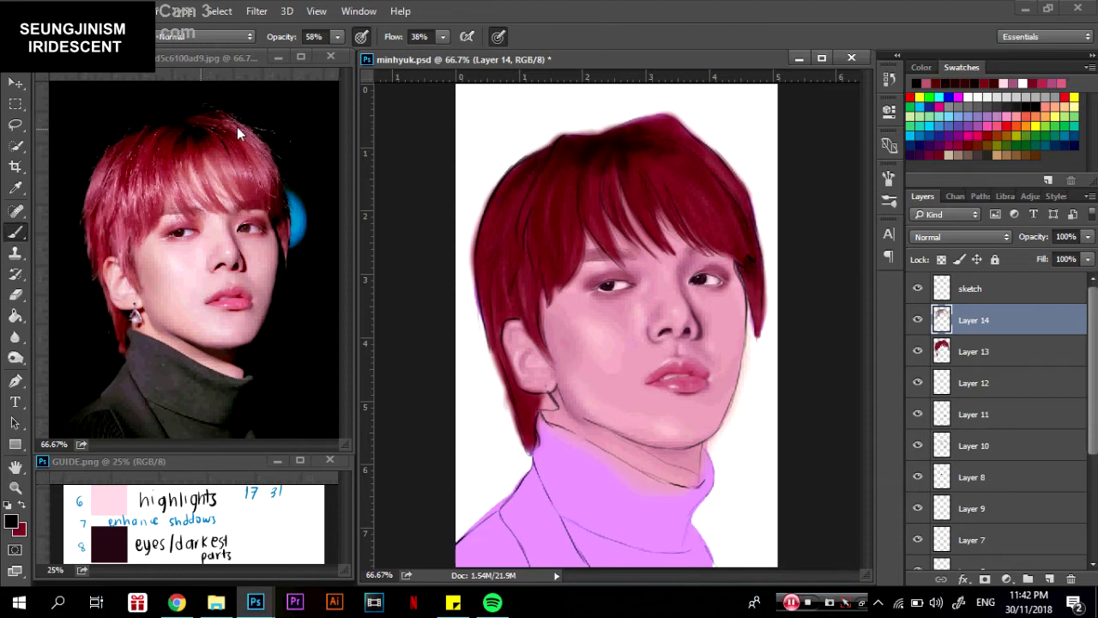
{"action": "left_click", "coordinate": [137, 172], "text": "alt"}
{"action": "left_click", "coordinate": [577, 183]}
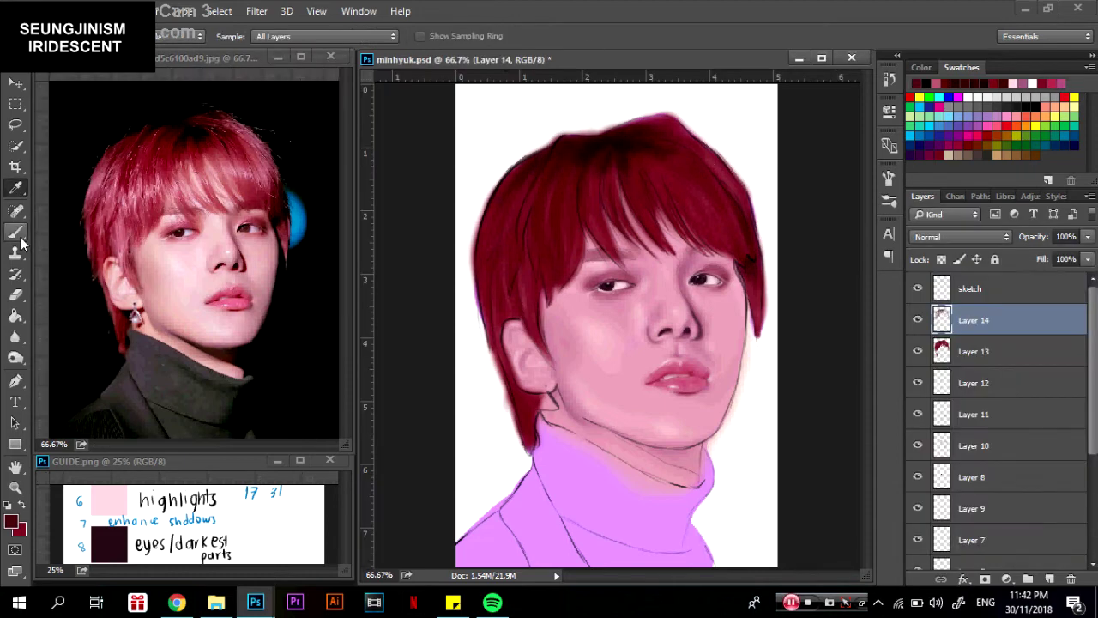
Add Layer 15, erase on the sketch layer, and stroke dark red into the fringe.
{"action": "left_click", "coordinate": [1050, 580]}
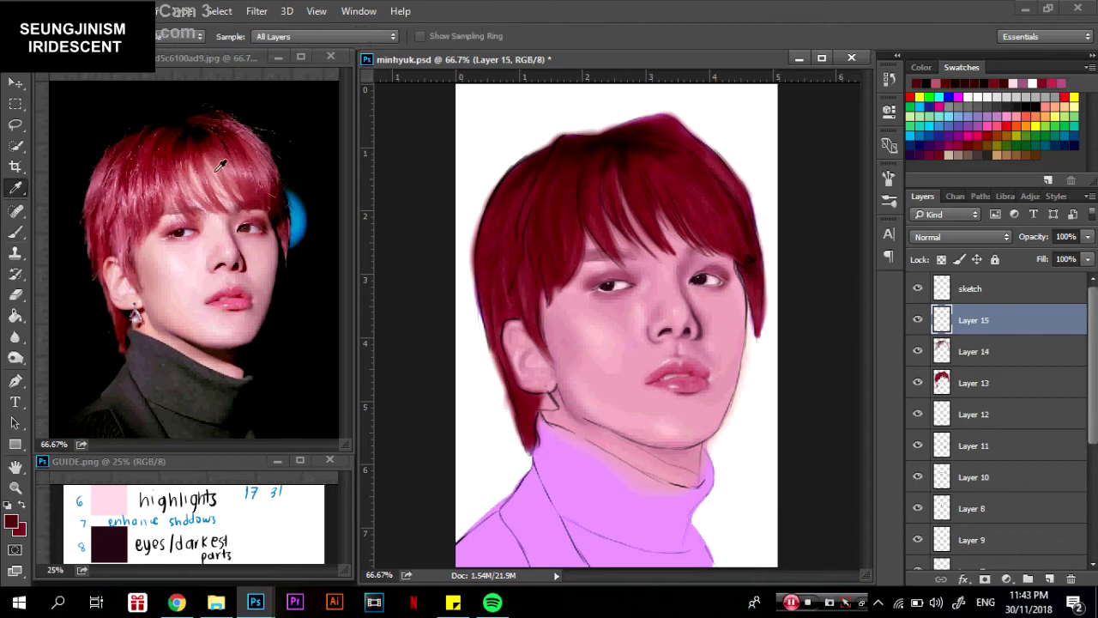
{"action": "left_click", "coordinate": [95, 499], "text": "alt"}
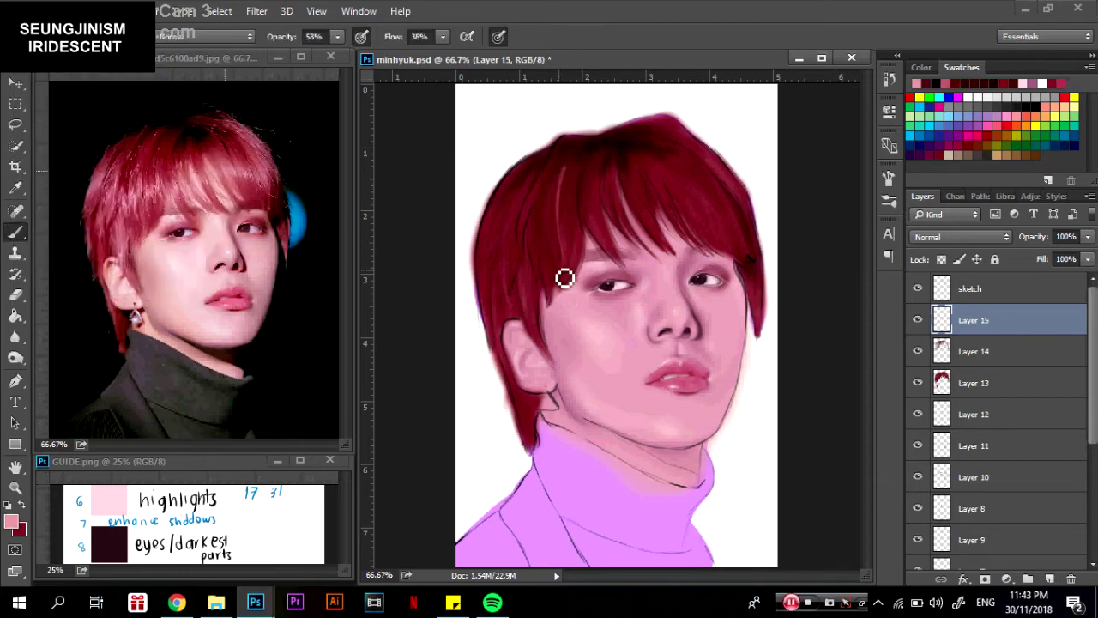
{"action": "key", "text": "e"}
{"action": "key", "text": "alt+bracketright"}
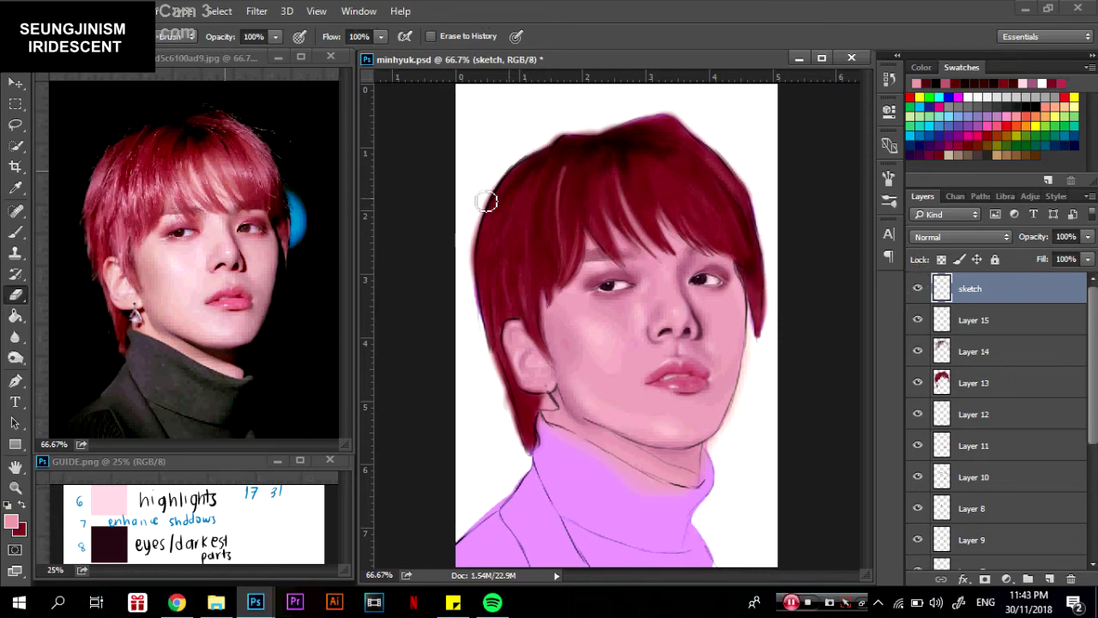
{"action": "key", "text": "b"}
{"action": "left_click", "coordinate": [561, 247], "text": "alt"}
{"action": "left_click", "coordinate": [974, 320]}
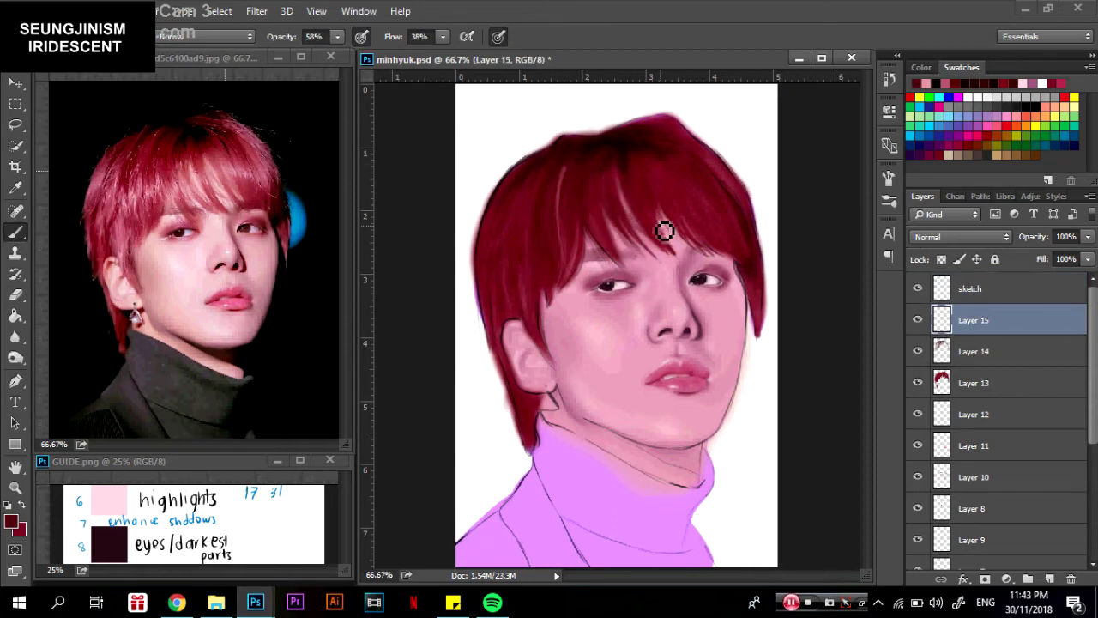
{"action": "left_click_drag", "start_coordinate": [662, 231], "coordinate": [623, 171]}
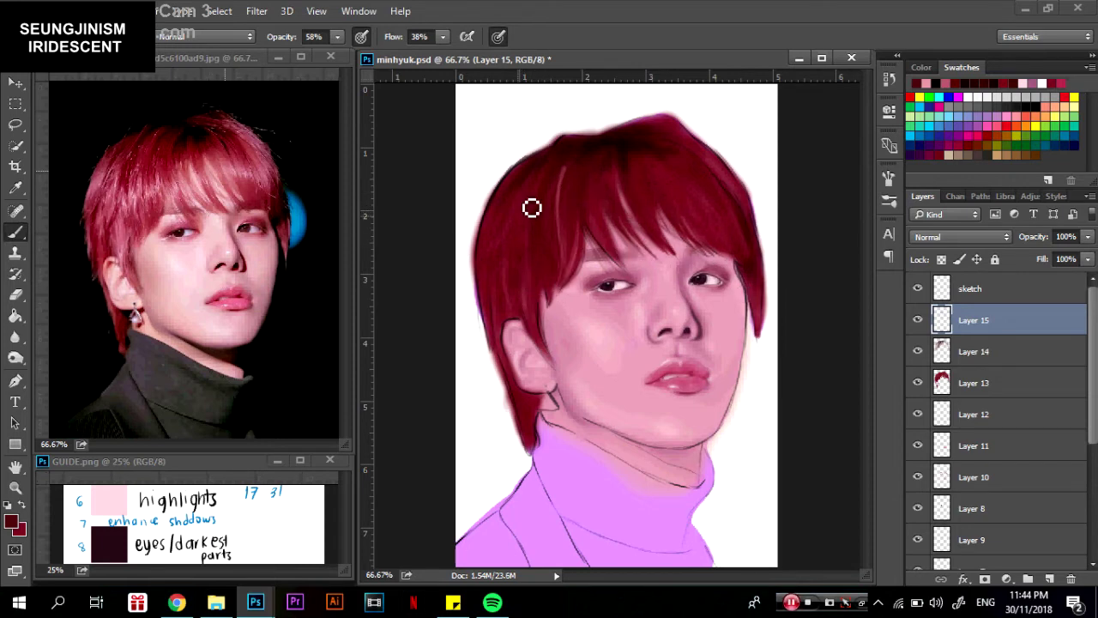
Select the sketch layer for erasing, then return to the brush and sample the mauve shadow colour.
{"action": "key", "text": "e"}
{"action": "left_click", "coordinate": [969, 291]}
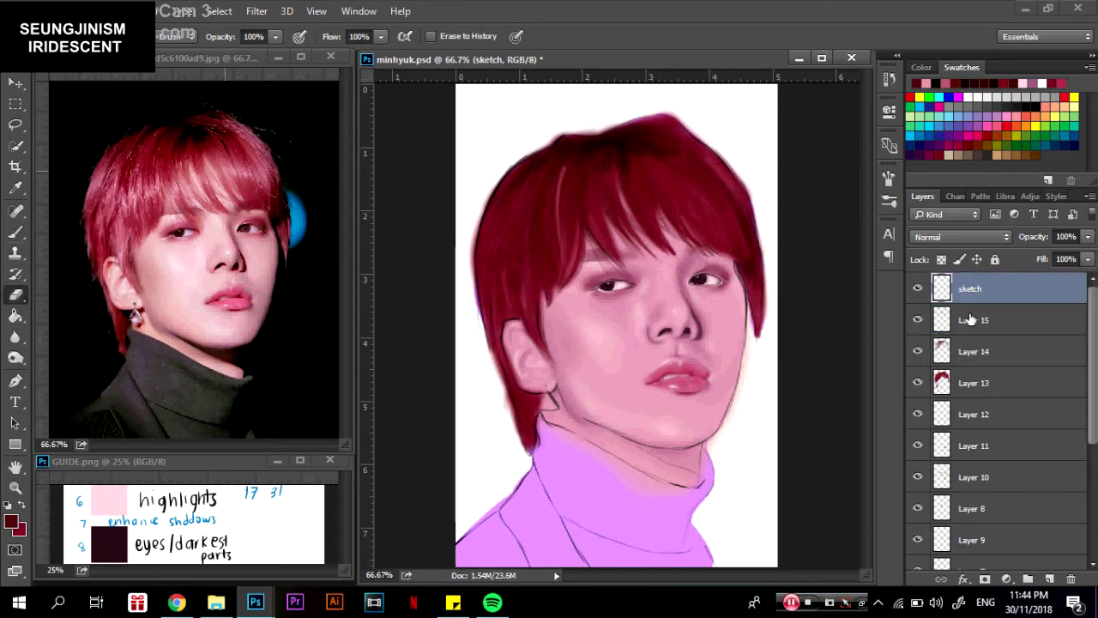
{"action": "left_click", "coordinate": [969, 319]}
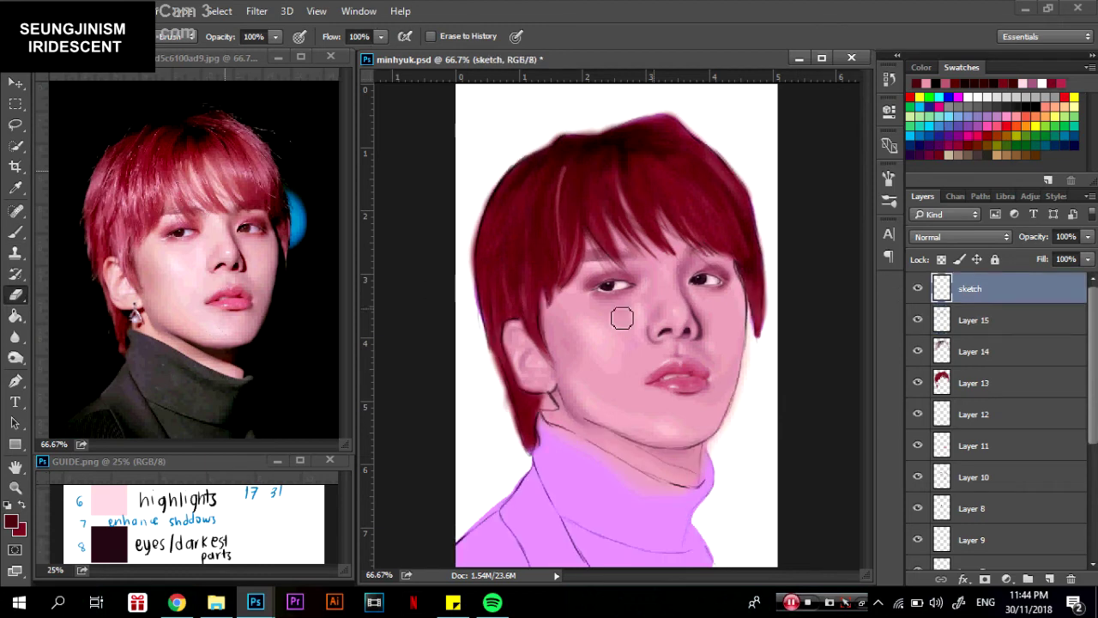
{"action": "left_click", "coordinate": [292, 460]}
{"action": "left_click", "coordinate": [15, 232]}
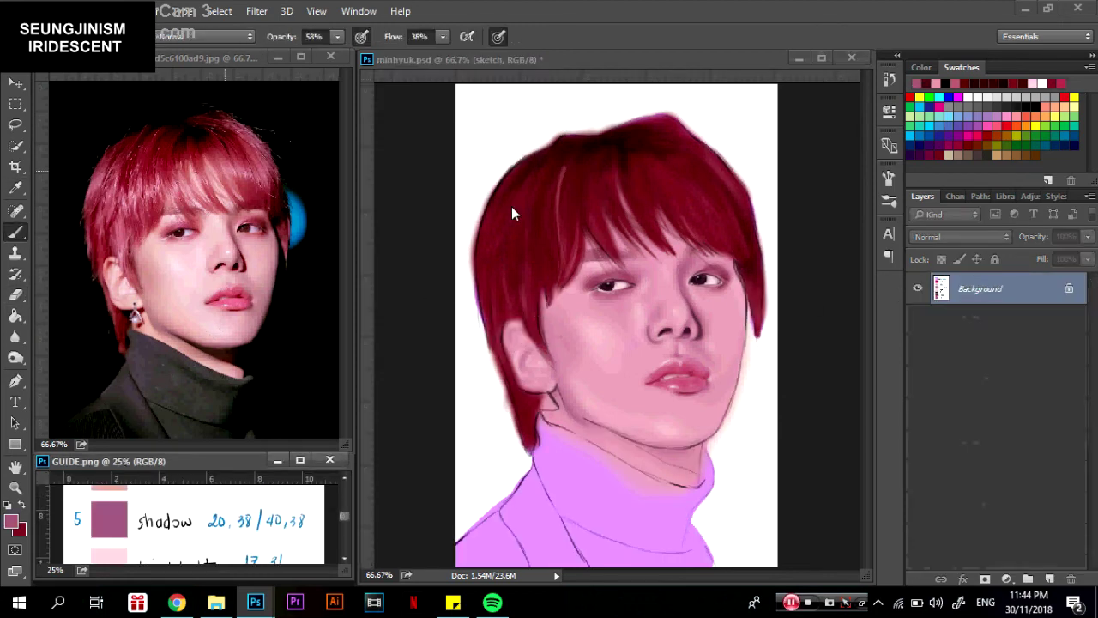
{"action": "left_click", "coordinate": [654, 60]}
{"action": "left_click", "coordinate": [35, 36]}
{"action": "key", "text": "Return"}
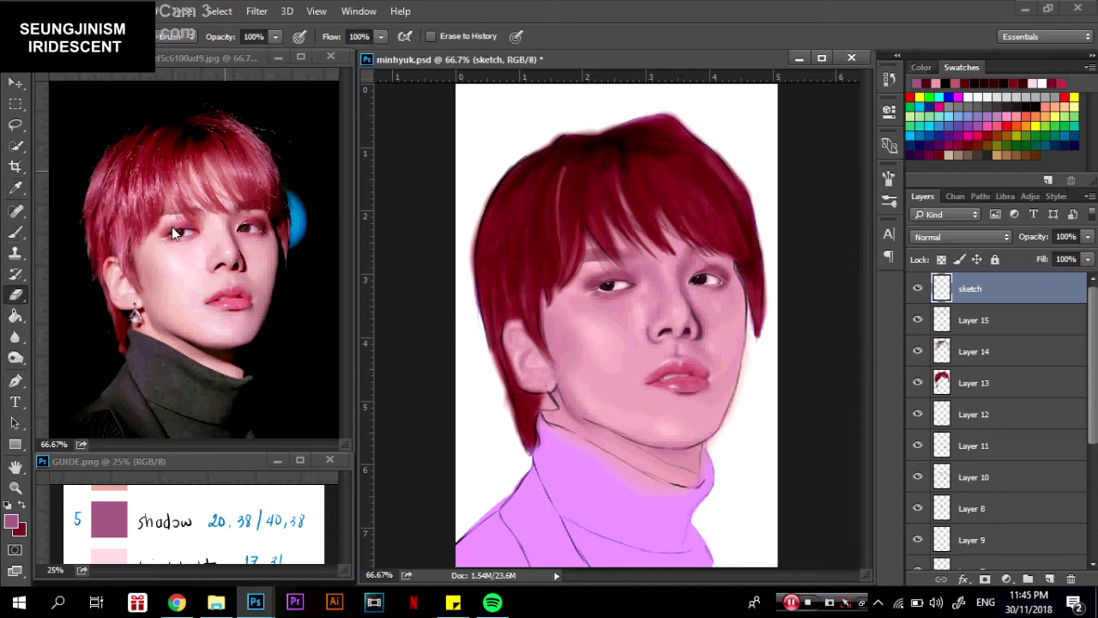
{"action": "left_click", "coordinate": [635, 285], "text": "alt"}
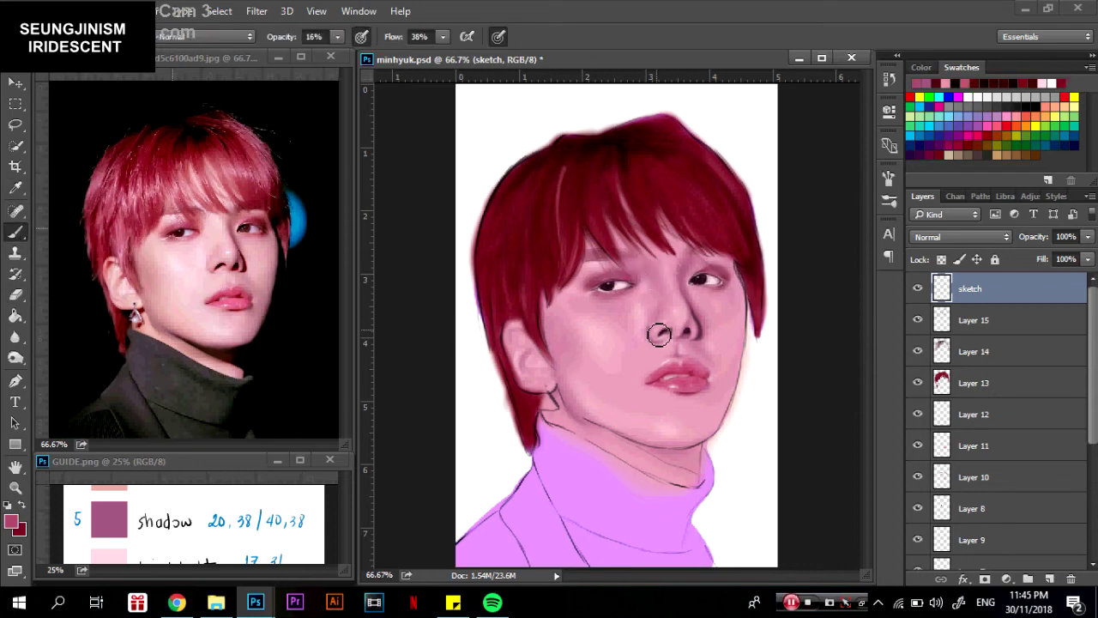
Add Layer 16, set brush opacity to 100%, and try a dark turtleneck stroke, undoing it.
{"action": "left_click", "coordinate": [1017, 320]}
{"action": "left_click", "coordinate": [1049, 579]}
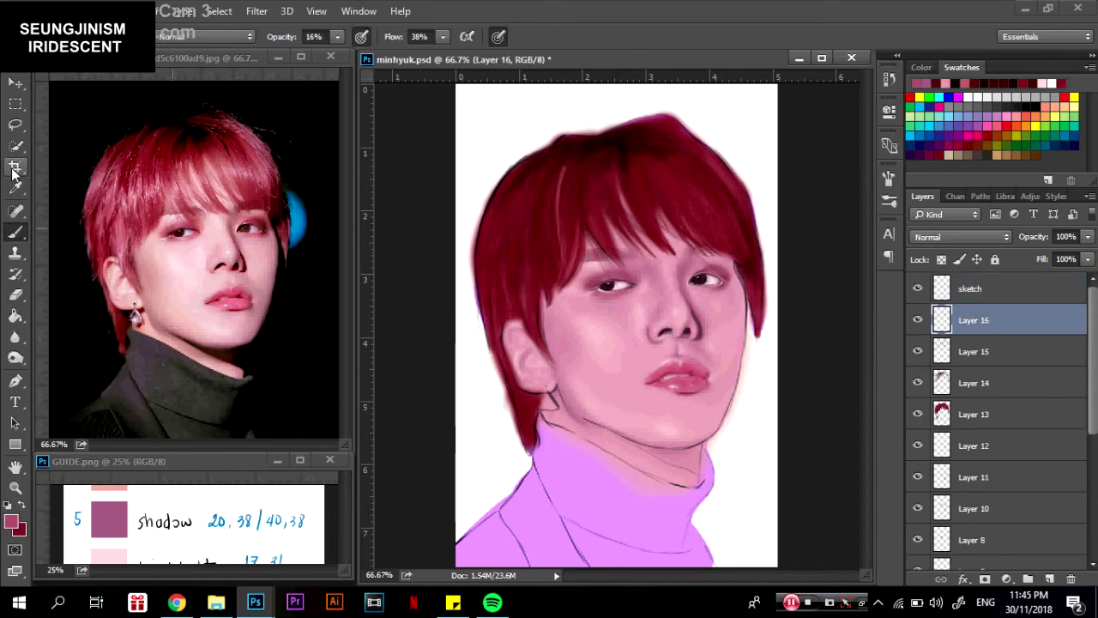
{"action": "left_click", "coordinate": [38, 36]}
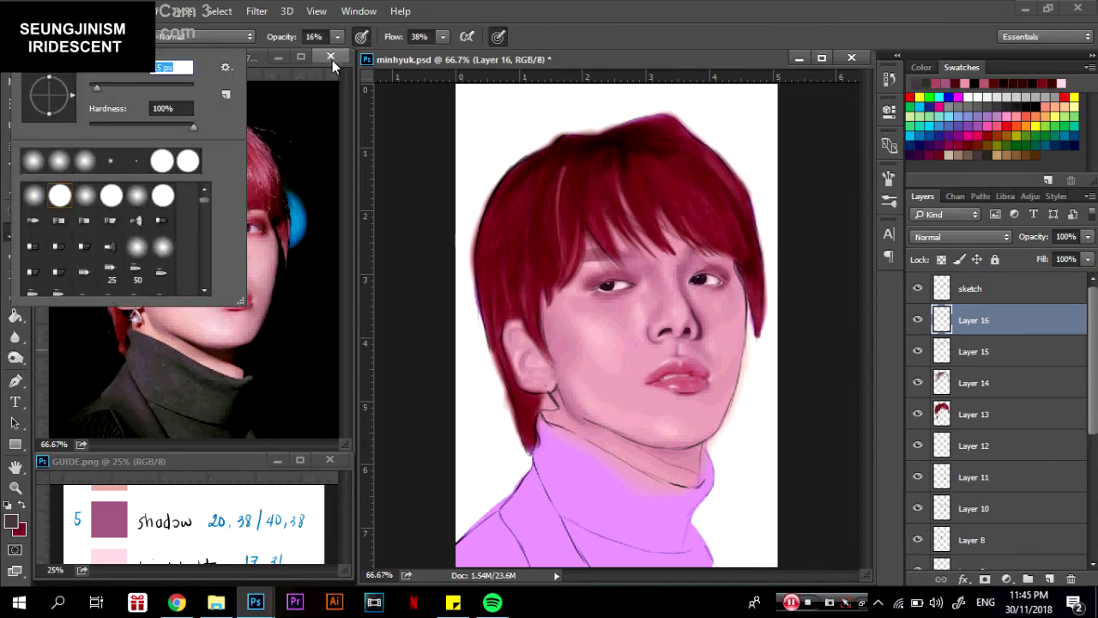
{"action": "key", "text": "0"}
{"action": "mouse_move", "coordinate": [556, 478]}
{"action": "left_mouse_down"}
{"action": "mouse_move", "coordinate": [502, 549]}
{"action": "mouse_move", "coordinate": [480, 539]}
{"action": "mouse_move", "coordinate": [549, 515]}
{"action": "mouse_move", "coordinate": [601, 563]}
{"action": "left_mouse_up"}
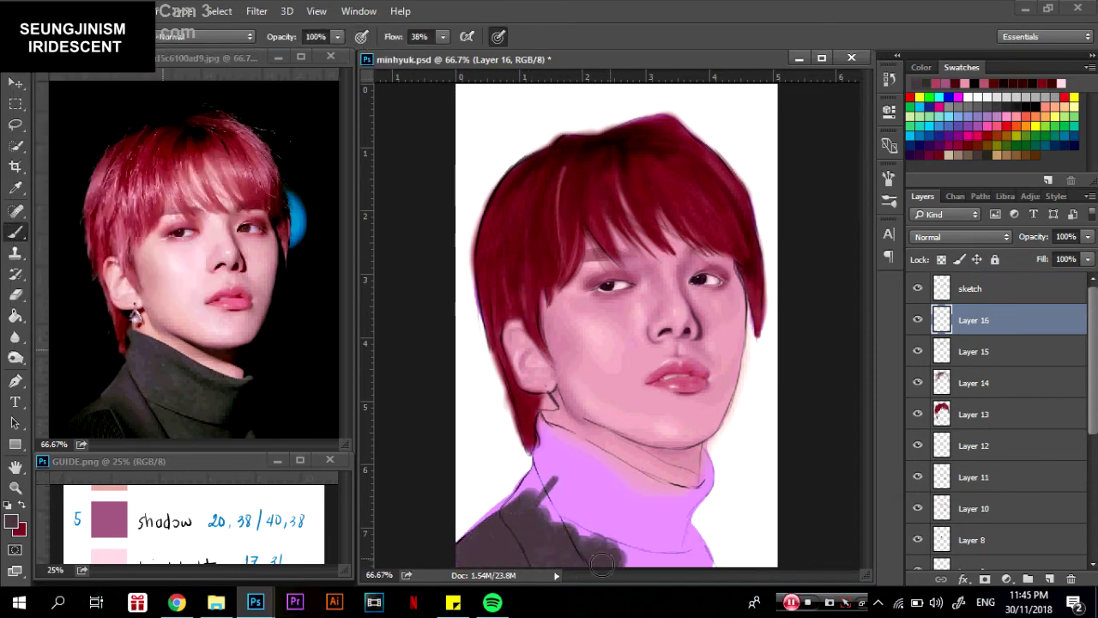
{"action": "key", "text": "ctrl+z"}
Paint the whole turtleneck dark maroon, including the collar edge.
{"action": "left_click", "coordinate": [346, 537]}
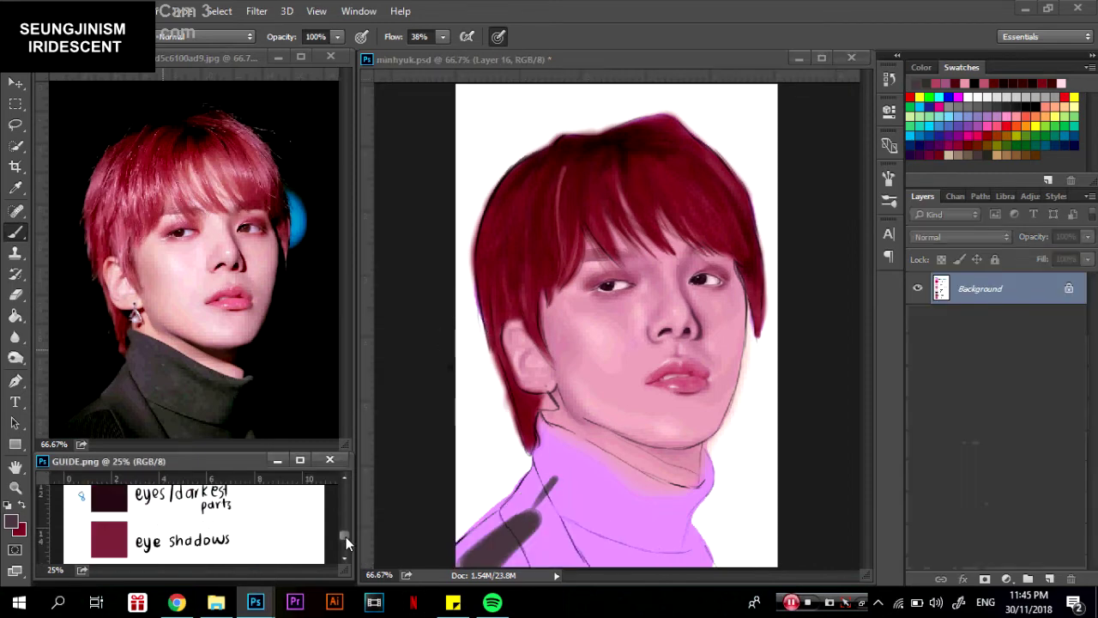
{"action": "scroll", "coordinate": [345, 536], "scroll_direction": "up", "scroll_amount": 1}
{"action": "left_click", "coordinate": [402, 446]}
{"action": "mouse_move", "coordinate": [463, 549]}
{"action": "left_mouse_down"}
{"action": "mouse_move", "coordinate": [570, 575]}
{"action": "mouse_move", "coordinate": [665, 541]}
{"action": "left_mouse_up"}
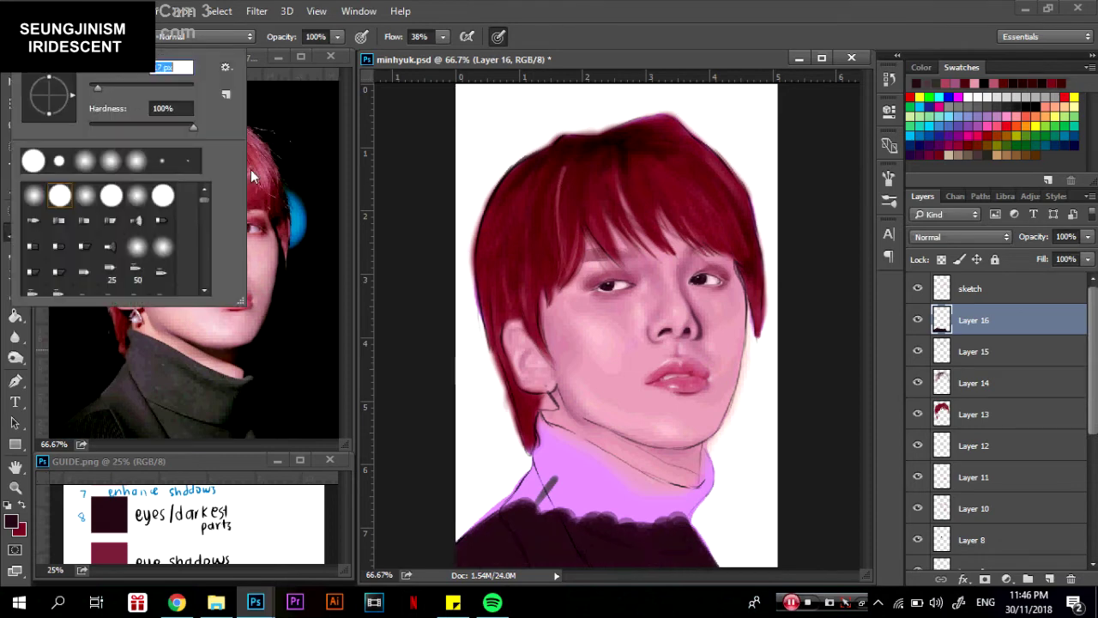
{"action": "mouse_move", "coordinate": [553, 446]}
{"action": "left_mouse_down"}
{"action": "mouse_move", "coordinate": [544, 422]}
{"action": "mouse_move", "coordinate": [510, 520]}
{"action": "mouse_move", "coordinate": [540, 526]}
{"action": "left_mouse_up"}
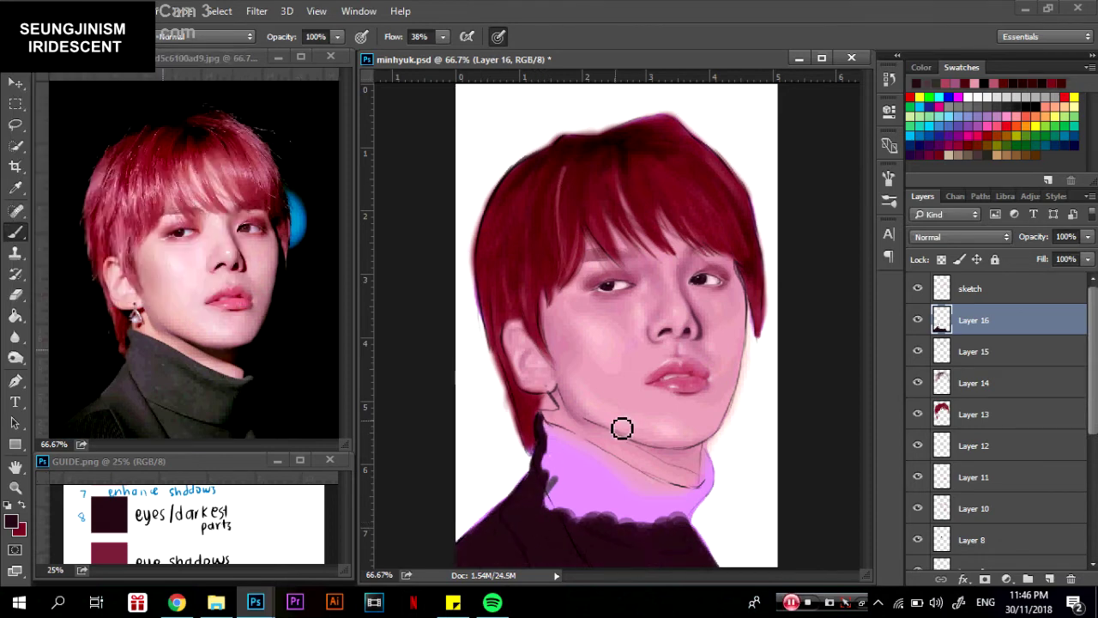
{"action": "mouse_move", "coordinate": [549, 429]}
{"action": "left_mouse_down"}
{"action": "mouse_move", "coordinate": [663, 494]}
{"action": "mouse_move", "coordinate": [711, 464]}
{"action": "mouse_move", "coordinate": [686, 522]}
{"action": "left_mouse_up"}
{"action": "mouse_move", "coordinate": [558, 450]}
{"action": "left_mouse_down"}
{"action": "mouse_move", "coordinate": [549, 497]}
{"action": "mouse_move", "coordinate": [583, 465]}
{"action": "mouse_move", "coordinate": [652, 515]}
{"action": "mouse_move", "coordinate": [600, 511]}
{"action": "mouse_move", "coordinate": [667, 521]}
{"action": "left_mouse_up"}
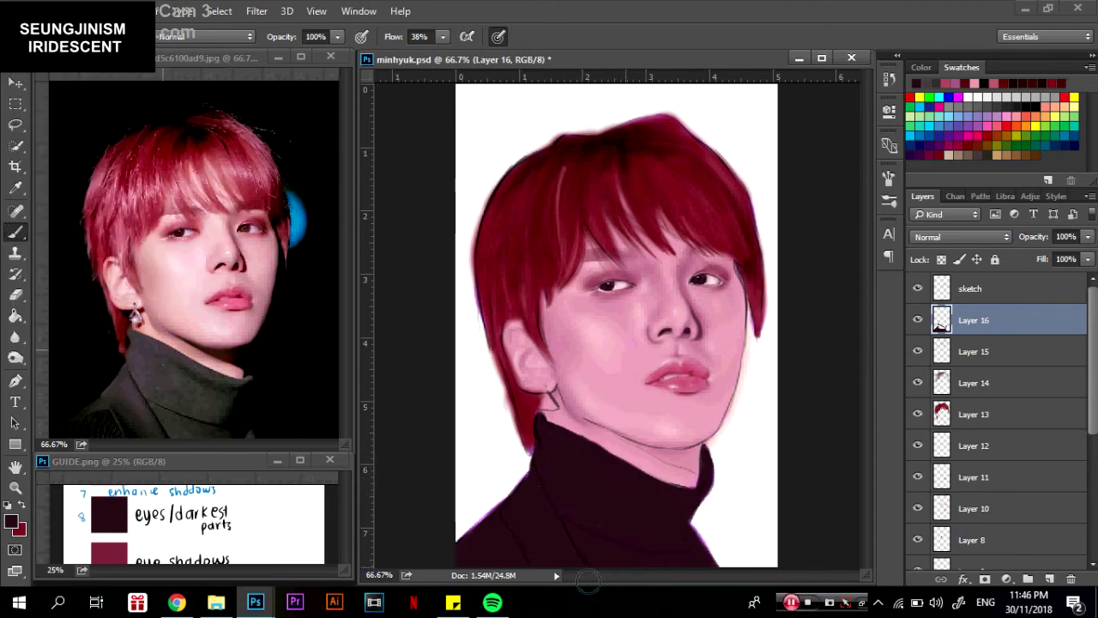
Create Layer 17 and set the brush to 74% opacity with an adjusted size.
{"action": "left_click", "coordinate": [55, 36]}
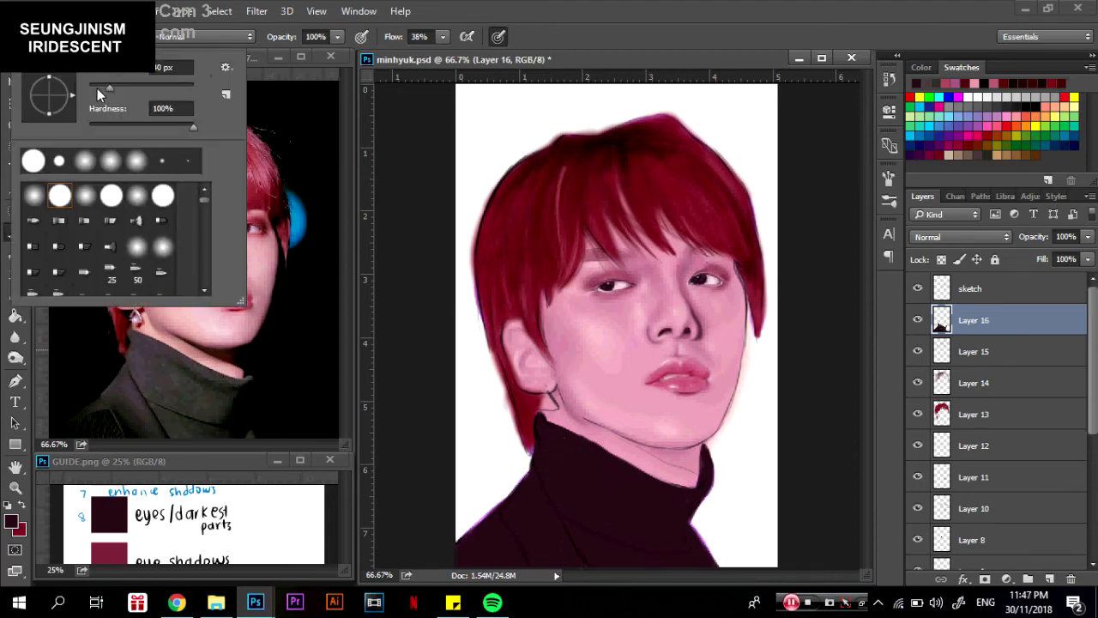
{"action": "left_click", "coordinate": [12, 521]}
{"action": "left_click", "coordinate": [711, 126]}
{"action": "left_click", "coordinate": [1049, 580]}
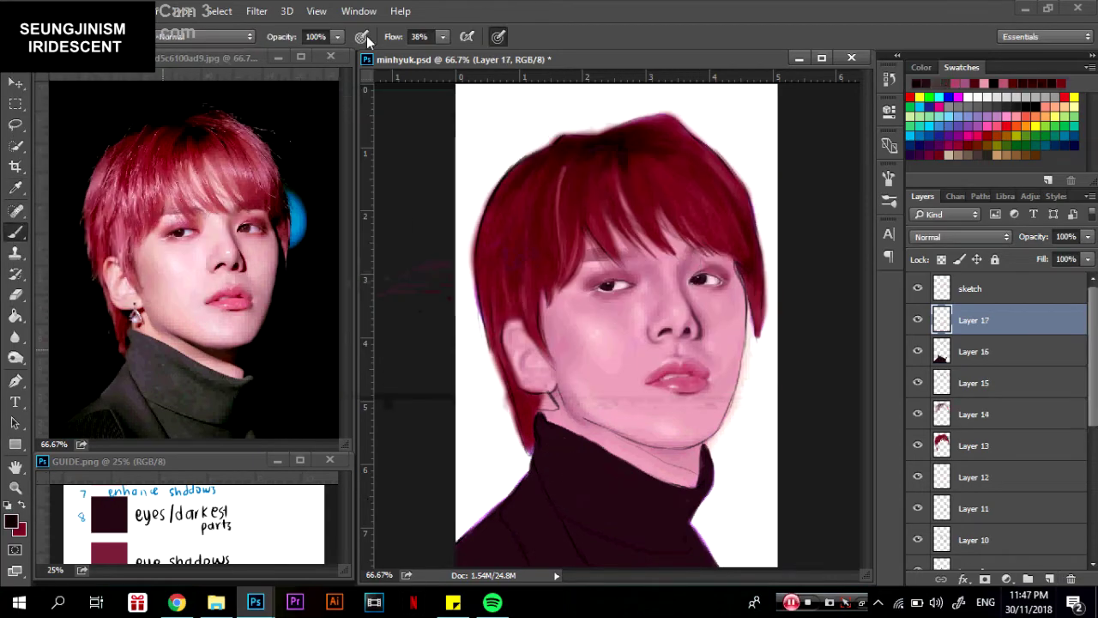
{"action": "left_click_drag", "start_coordinate": [337, 36], "coordinate": [315, 54]}
{"action": "left_click", "coordinate": [56, 37]}
{"action": "left_click", "coordinate": [561, 490]}
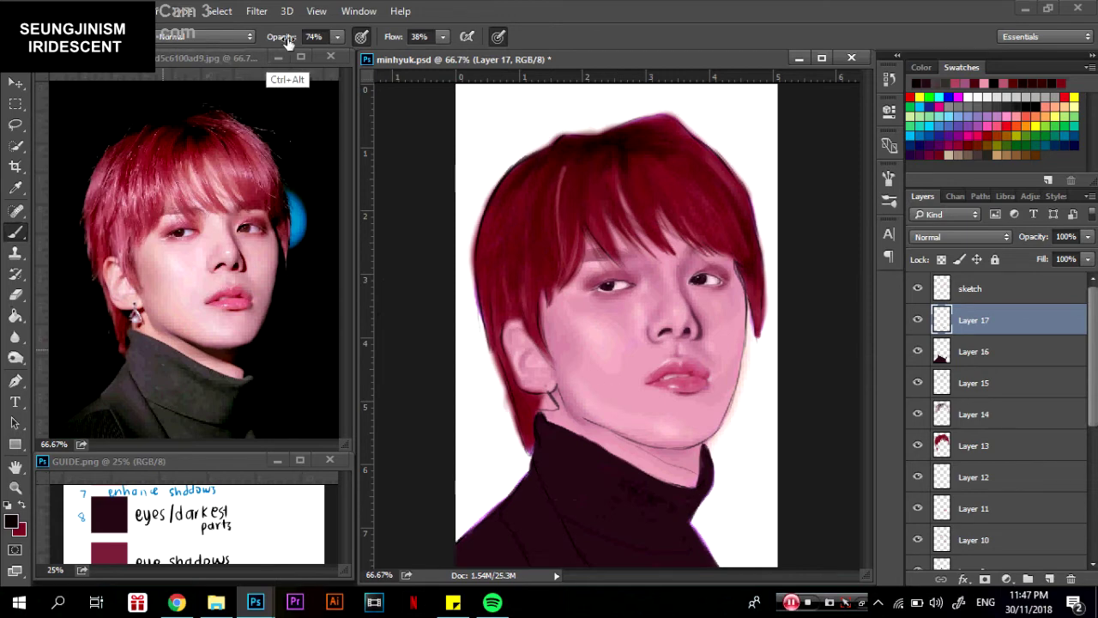
{"action": "left_click", "coordinate": [56, 37]}
{"action": "left_click", "coordinate": [677, 515]}
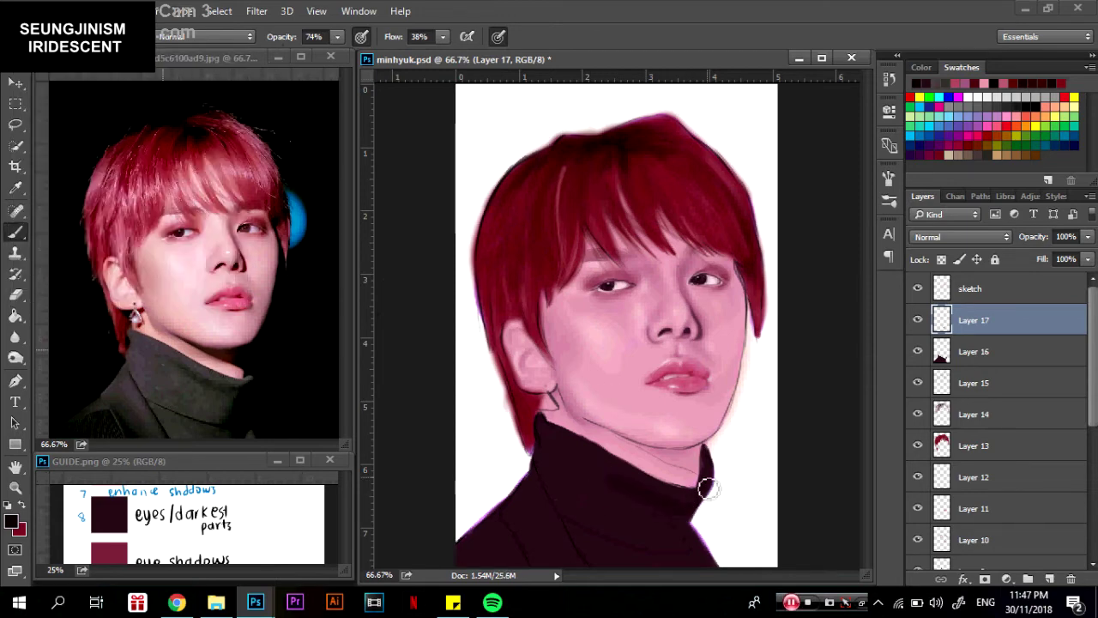
Shade the turtleneck's right edge and collar top, then paint reddish folds across it.
{"action": "mouse_move", "coordinate": [707, 488]}
{"action": "left_mouse_down"}
{"action": "mouse_move", "coordinate": [692, 537]}
{"action": "mouse_move", "coordinate": [686, 521]}
{"action": "left_mouse_up"}
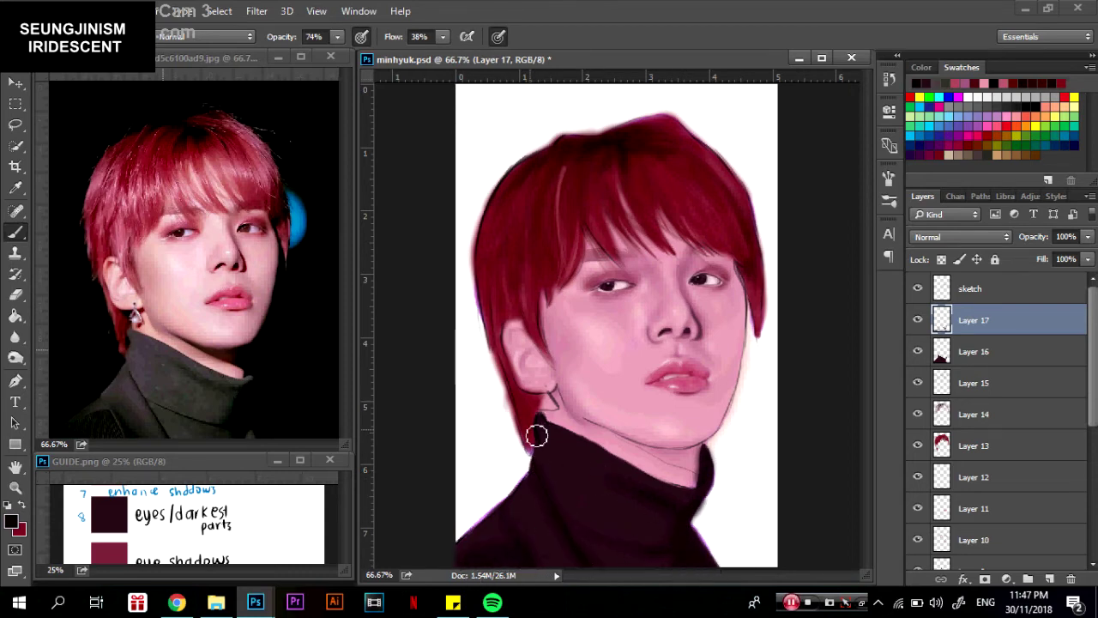
{"action": "left_click_drag", "start_coordinate": [546, 421], "coordinate": [696, 508]}
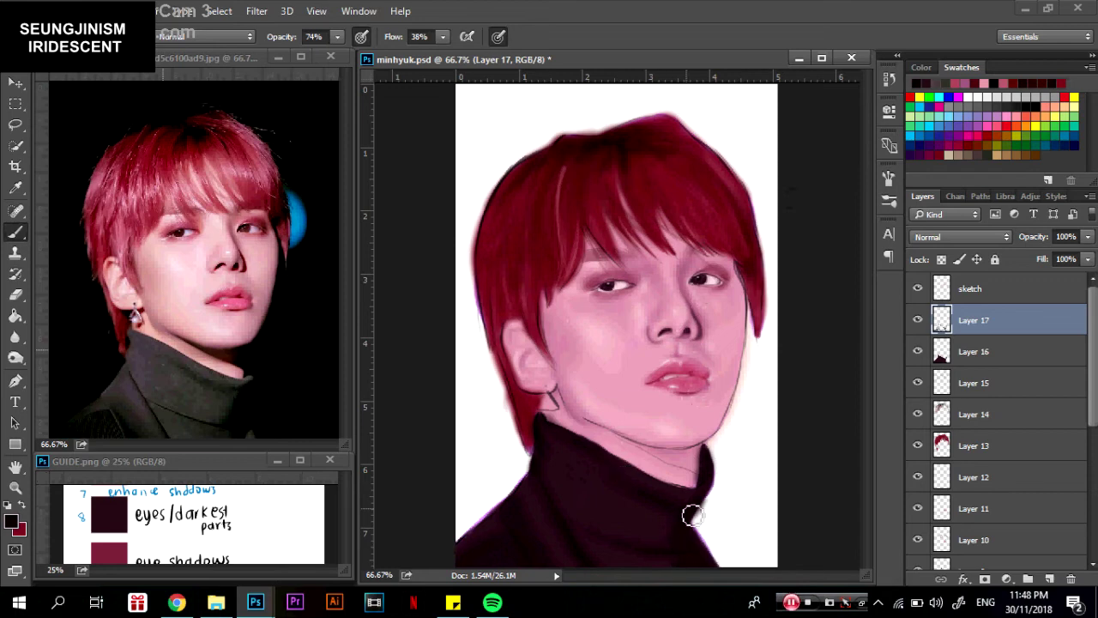
{"action": "left_click", "coordinate": [11, 522]}
{"action": "left_click", "coordinate": [481, 198]}
{"action": "left_click", "coordinate": [713, 125]}
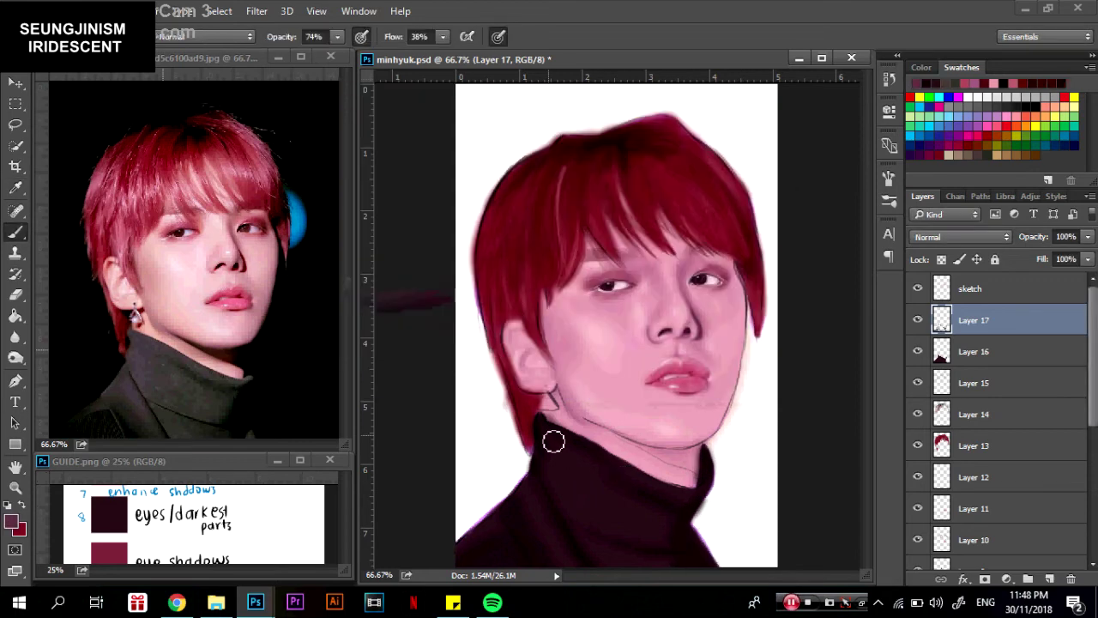
{"action": "left_click_drag", "start_coordinate": [547, 505], "coordinate": [662, 552]}
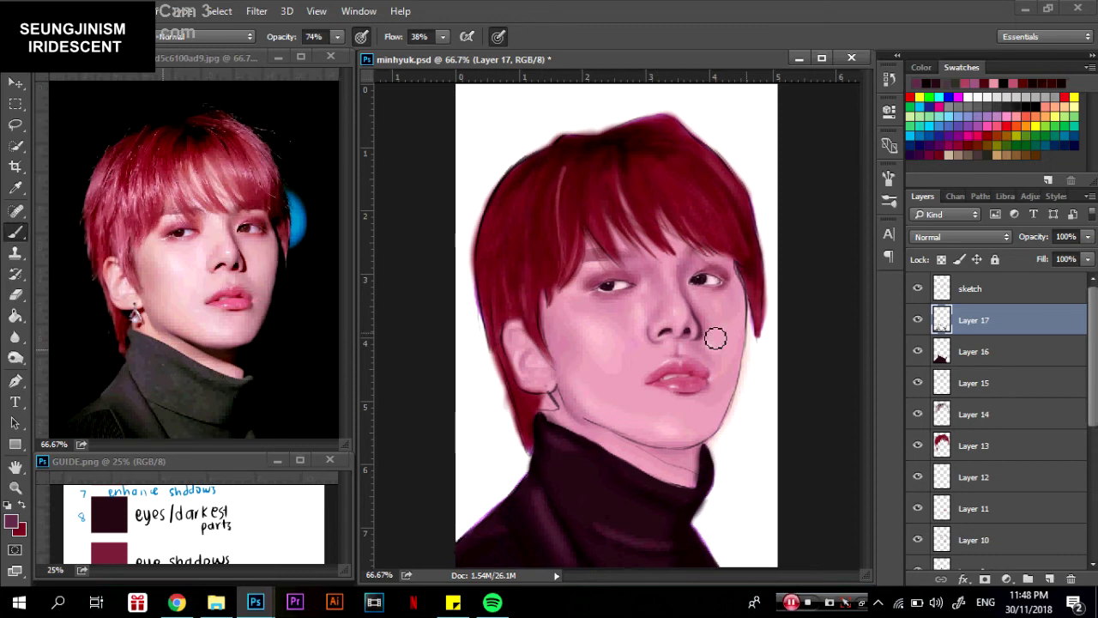
Sample a shadow tone from the reference and deepen the shadow under the chin and jawline.
{"action": "key", "text": "i"}
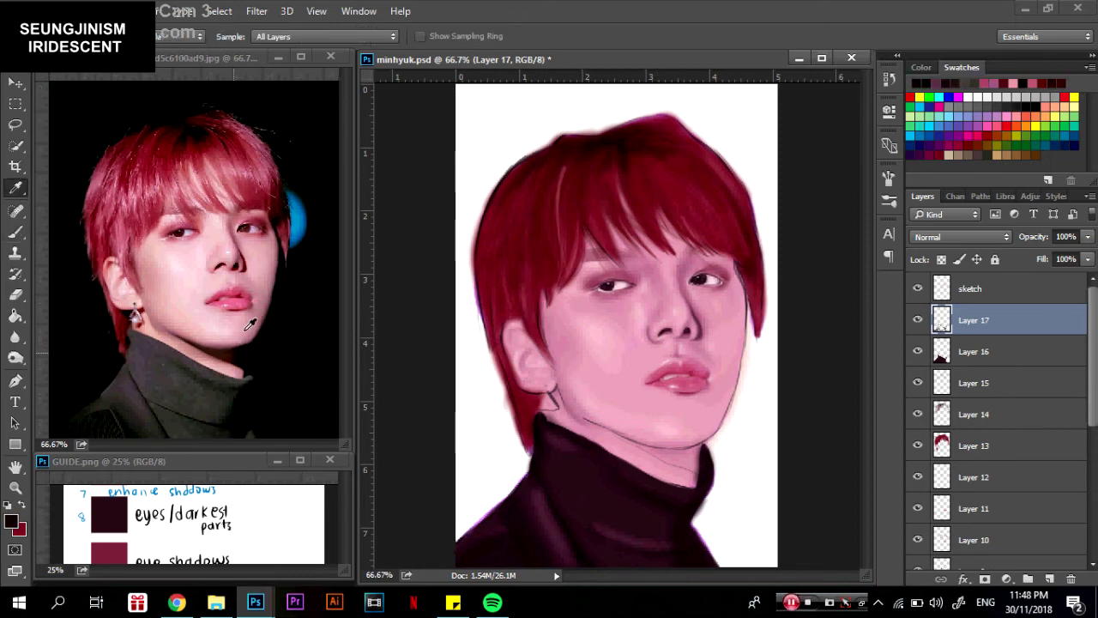
{"action": "left_click", "coordinate": [248, 326]}
{"action": "key", "text": "b"}
{"action": "key", "text": "i"}
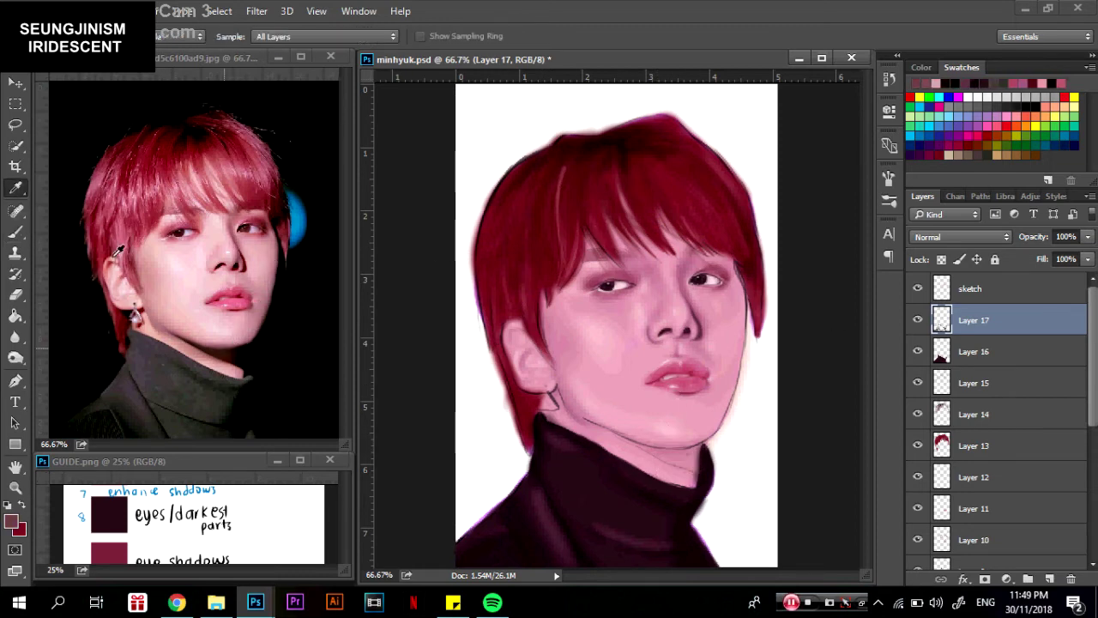
{"action": "left_click", "coordinate": [119, 250]}
{"action": "key", "text": "b"}
{"action": "mouse_move", "coordinate": [669, 459]}
{"action": "left_mouse_down"}
{"action": "mouse_move", "coordinate": [712, 455]}
{"action": "mouse_move", "coordinate": [601, 437]}
{"action": "left_mouse_up"}
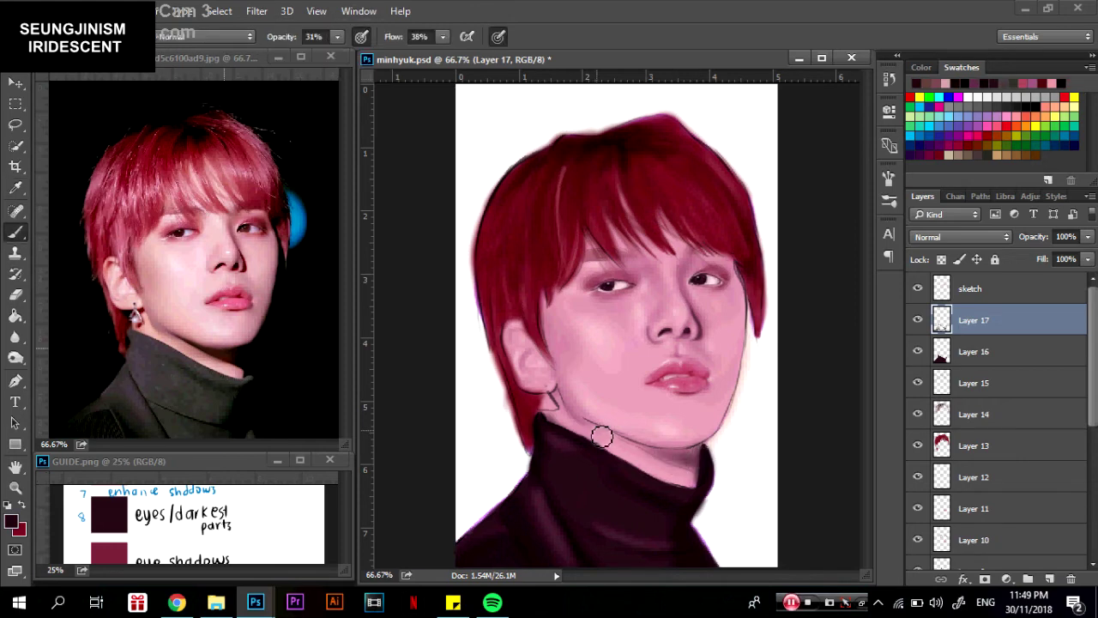
{"action": "mouse_move", "coordinate": [566, 395]}
{"action": "left_mouse_down"}
{"action": "mouse_move", "coordinate": [623, 440]}
{"action": "mouse_move", "coordinate": [684, 458]}
{"action": "mouse_move", "coordinate": [611, 438]}
{"action": "mouse_move", "coordinate": [698, 473]}
{"action": "mouse_move", "coordinate": [652, 449]}
{"action": "mouse_move", "coordinate": [549, 350]}
{"action": "left_mouse_up"}
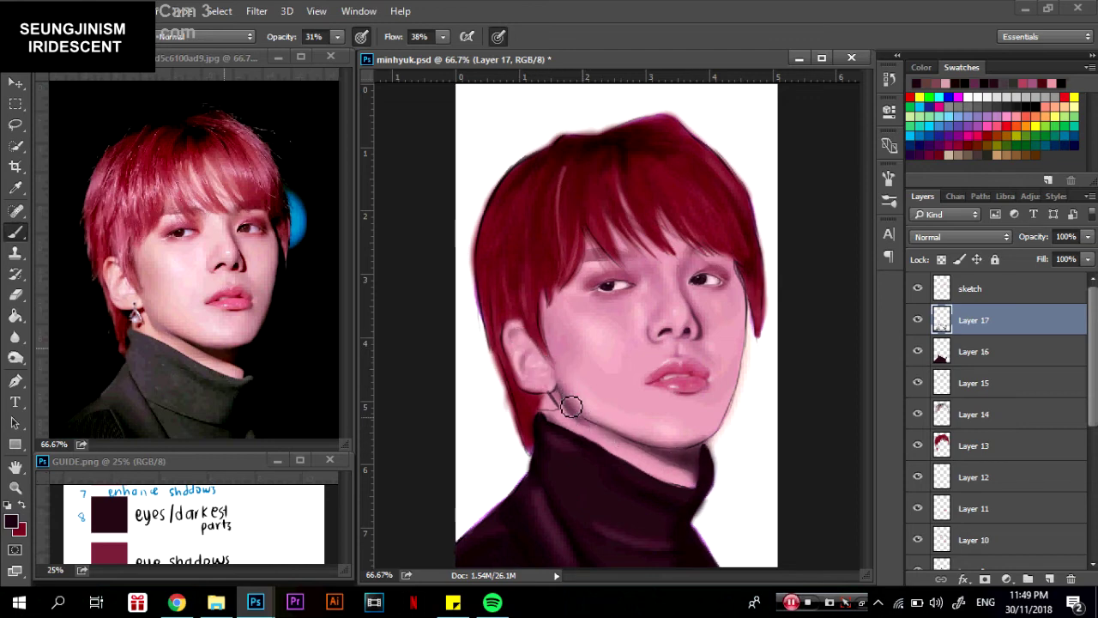
{"action": "scroll", "coordinate": [1087, 399], "scroll_direction": "down", "scroll_amount": 10}
Hide Layer 1 and add Layer 18 above it with a near-black colour at full opacity.
{"action": "left_click", "coordinate": [972, 554]}
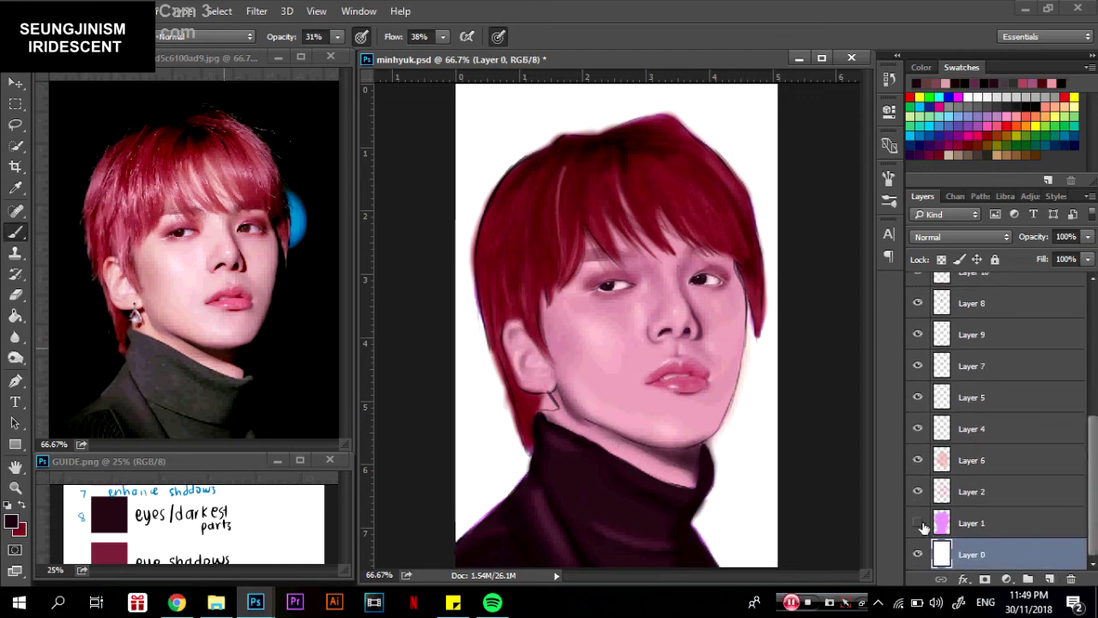
{"action": "left_click", "coordinate": [918, 523]}
{"action": "left_click", "coordinate": [972, 523]}
{"action": "left_click", "coordinate": [1049, 579]}
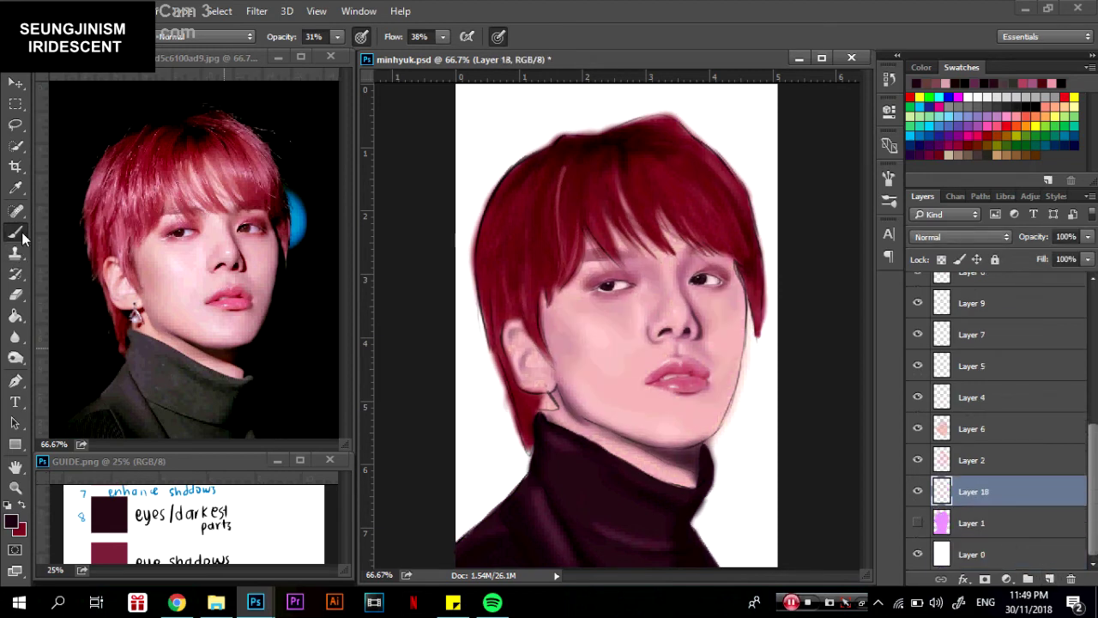
{"action": "key", "text": "i"}
{"action": "left_click", "coordinate": [11, 520]}
{"action": "left_click", "coordinate": [711, 125]}
{"action": "key", "text": "b"}
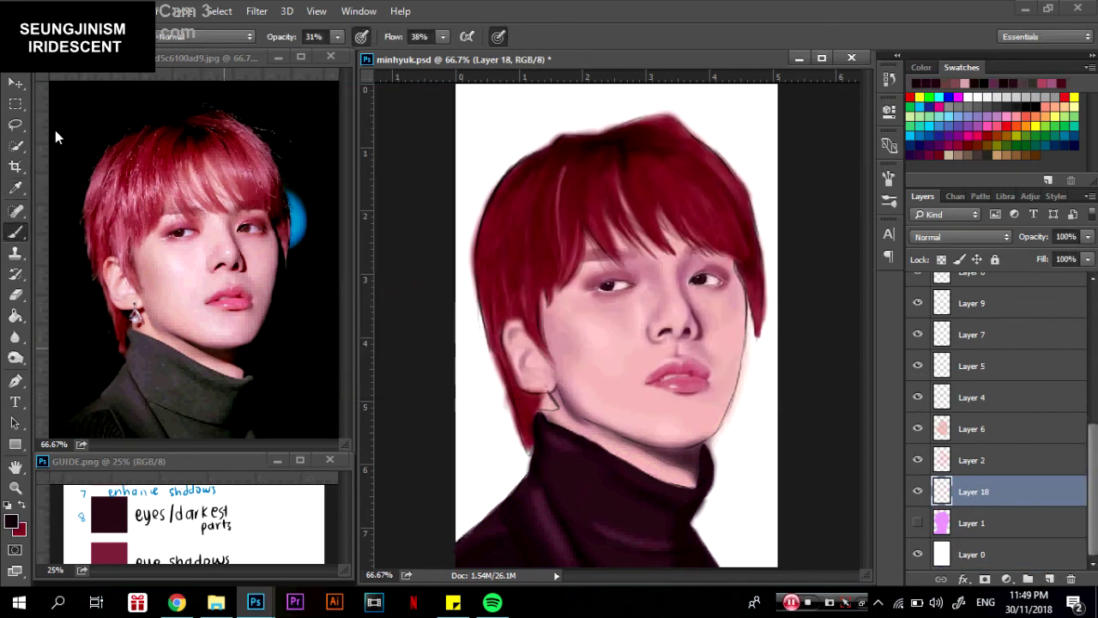
{"action": "right_click", "coordinate": [55, 129]}
{"action": "key", "text": "Return"}
Paint the whole background around the portrait near-black, including the glow right of the face.
{"action": "left_click_drag", "start_coordinate": [444, 131], "coordinate": [480, 326]}
{"action": "key", "text": "0"}
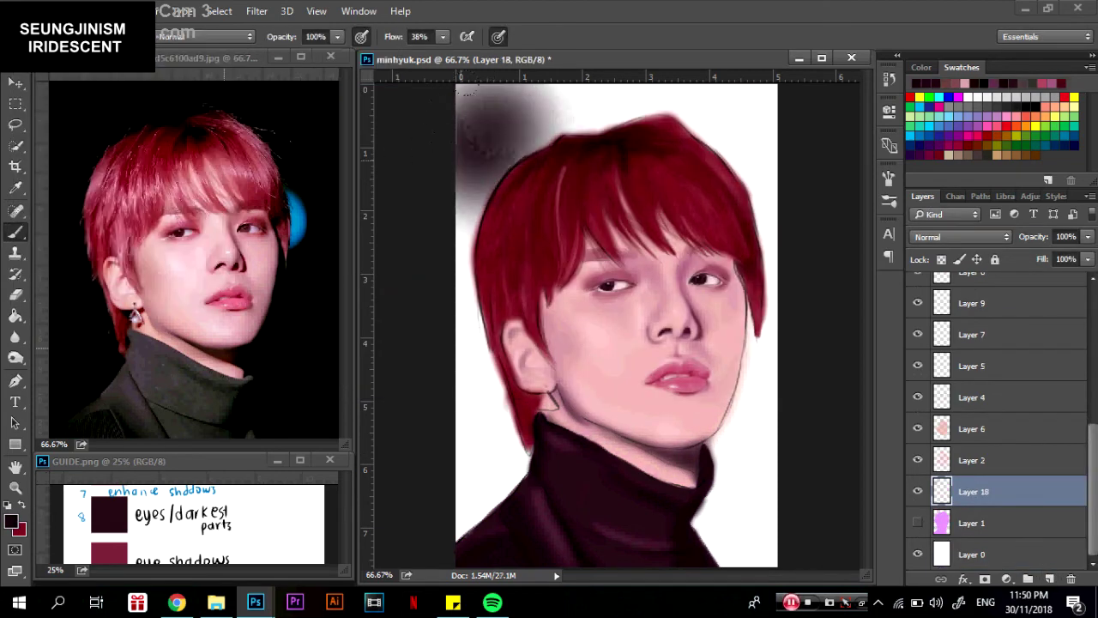
{"action": "left_click_drag", "start_coordinate": [481, 85], "coordinate": [498, 275]}
{"action": "left_click_drag", "start_coordinate": [480, 215], "coordinate": [429, 341]}
{"action": "mouse_move", "coordinate": [463, 403]}
{"action": "left_mouse_down"}
{"action": "mouse_move", "coordinate": [729, 532]}
{"action": "mouse_move", "coordinate": [738, 360]}
{"action": "left_mouse_up"}
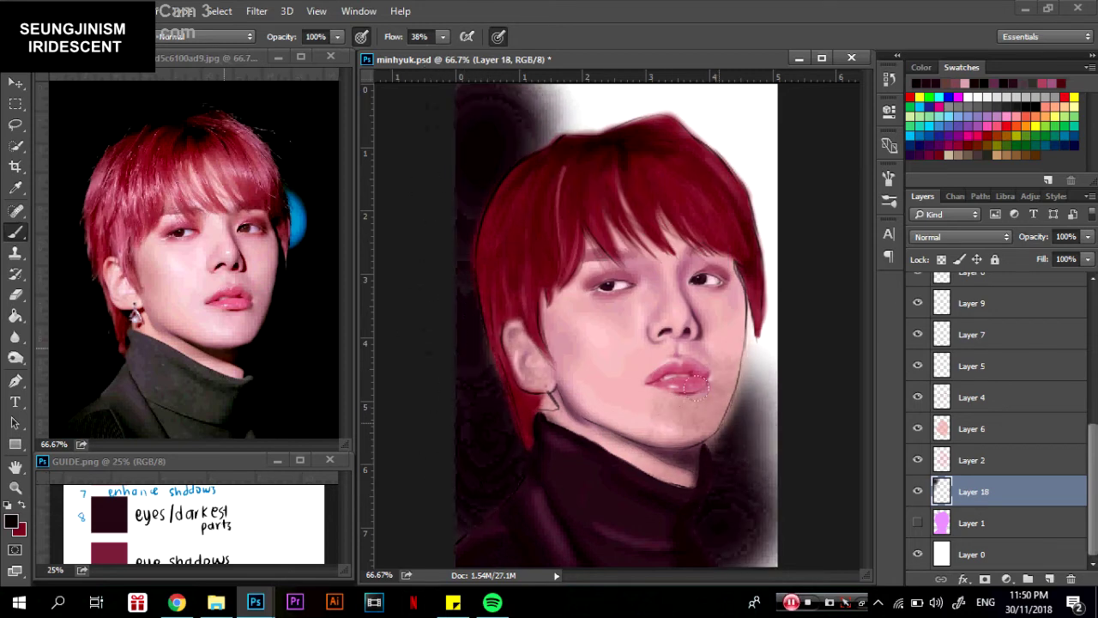
{"action": "left_click_drag", "start_coordinate": [746, 172], "coordinate": [701, 523]}
{"action": "mouse_move", "coordinate": [746, 137]}
{"action": "left_mouse_down"}
{"action": "mouse_move", "coordinate": [539, 98]}
{"action": "mouse_move", "coordinate": [740, 107]}
{"action": "left_mouse_up"}
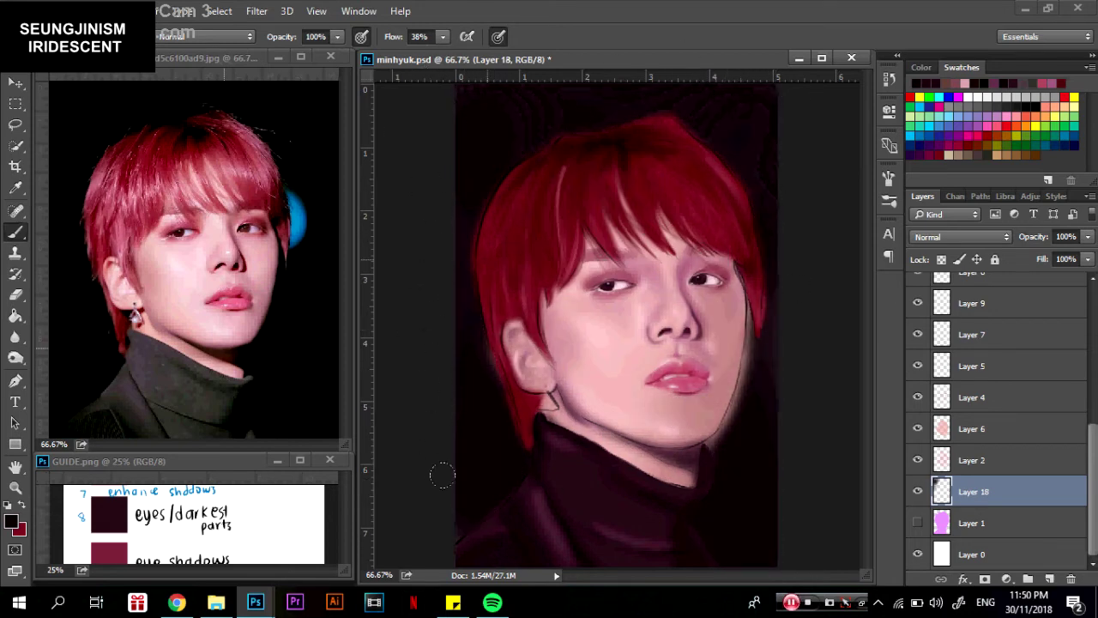
{"action": "left_click_drag", "start_coordinate": [709, 293], "coordinate": [750, 429]}
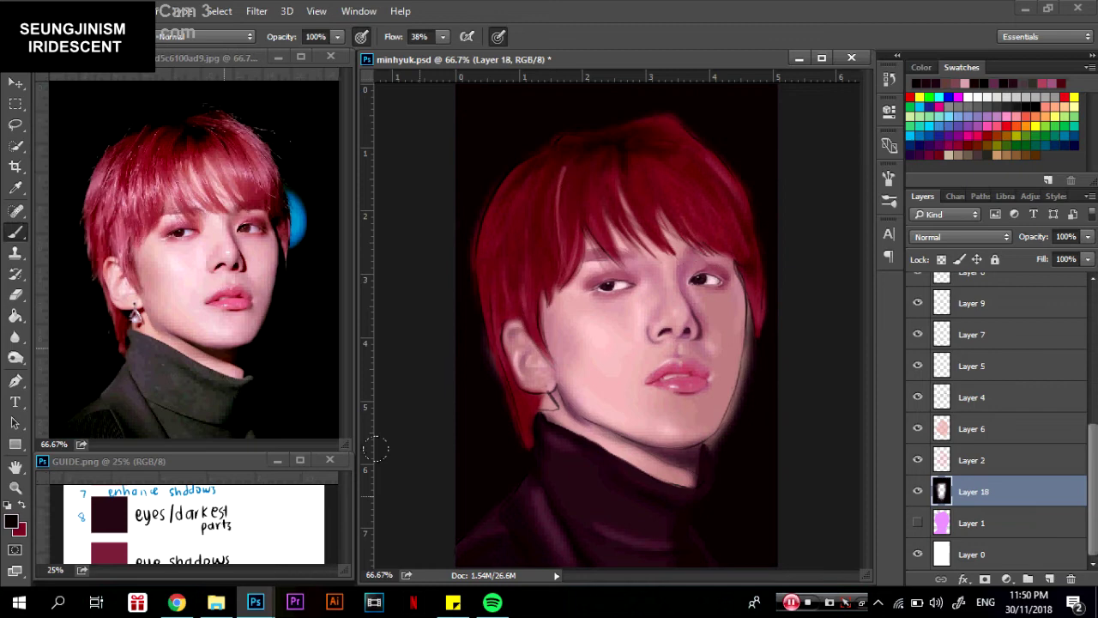
Select Layer 6 and set up the Eraser with a chosen tip.
{"action": "left_click", "coordinate": [970, 460]}
{"action": "key", "text": "e"}
{"action": "left_click", "coordinate": [184, 36]}
{"action": "left_click", "coordinate": [931, 432]}
Erase the pale light rim down the right cheek and jaw on Layer 6.
{"action": "left_click", "coordinate": [969, 428]}
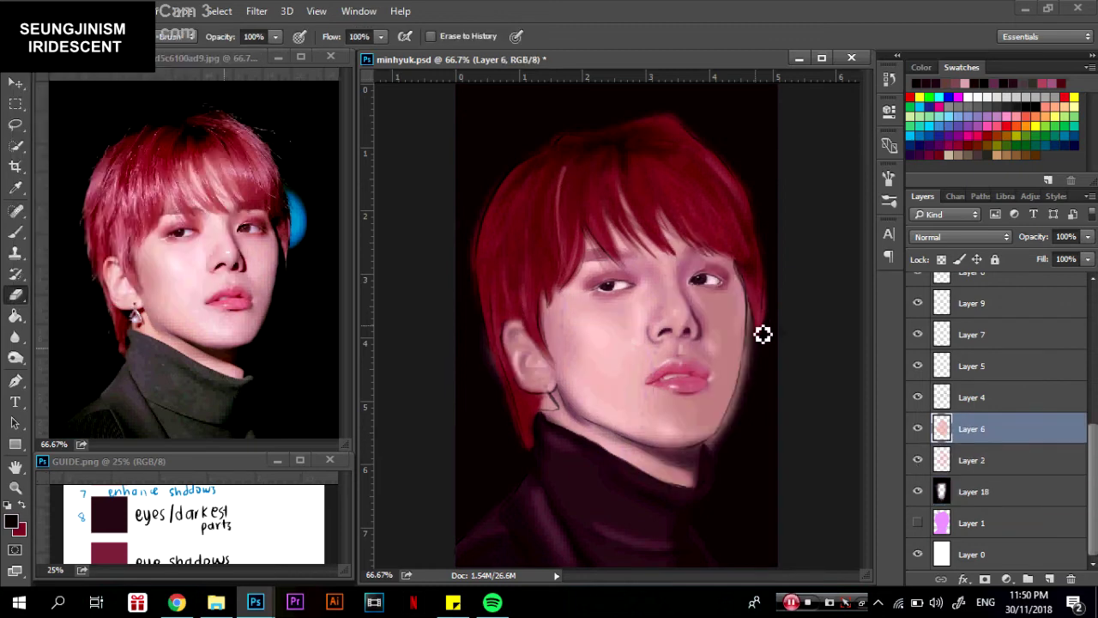
{"action": "left_click_drag", "start_coordinate": [763, 334], "coordinate": [727, 461]}
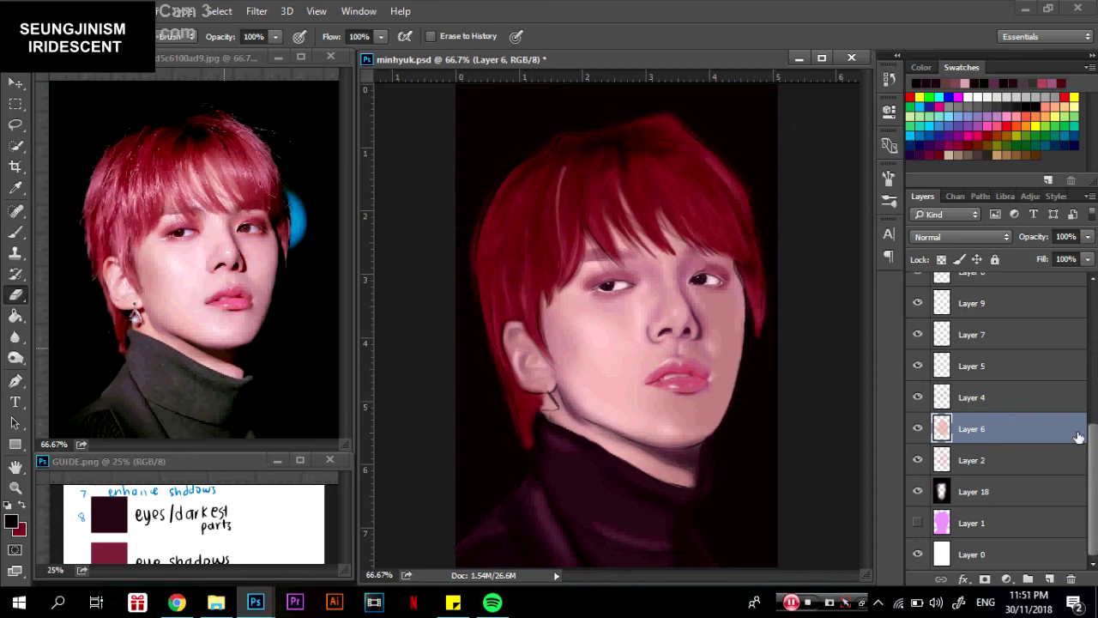
{"action": "scroll", "coordinate": [1078, 437], "scroll_direction": "up", "scroll_amount": 3}
{"action": "left_click", "coordinate": [995, 369]}
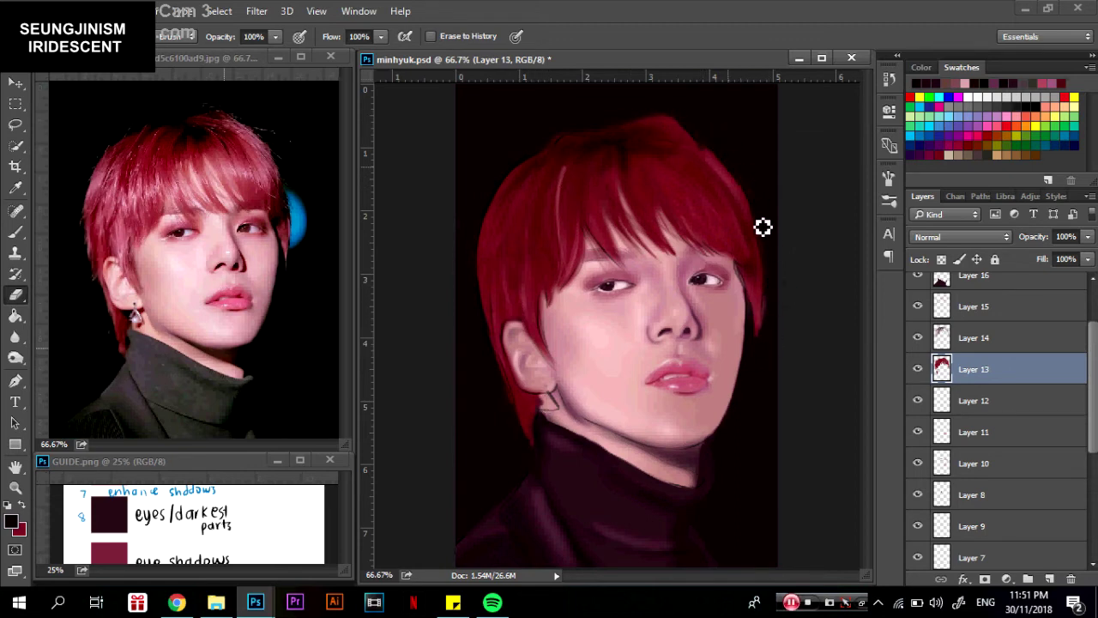
{"action": "left_click", "coordinate": [737, 189], "text": "ctrl"}
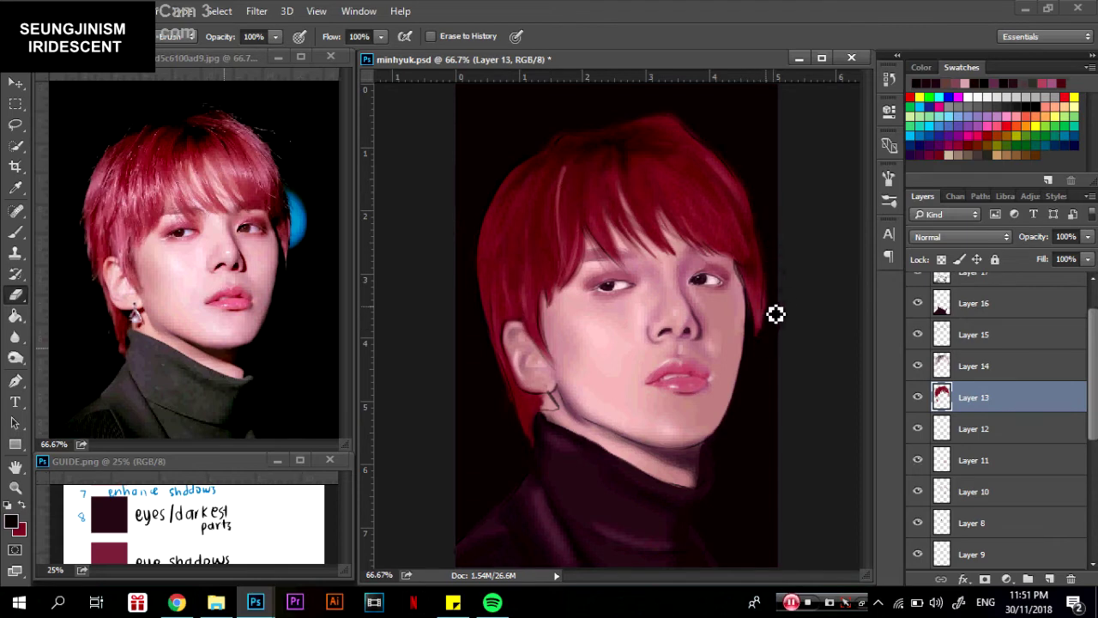
Toggle Layer 14 to check its content, then return to Layer 17 with the Brush.
{"action": "left_click", "coordinate": [766, 290], "text": "ctrl"}
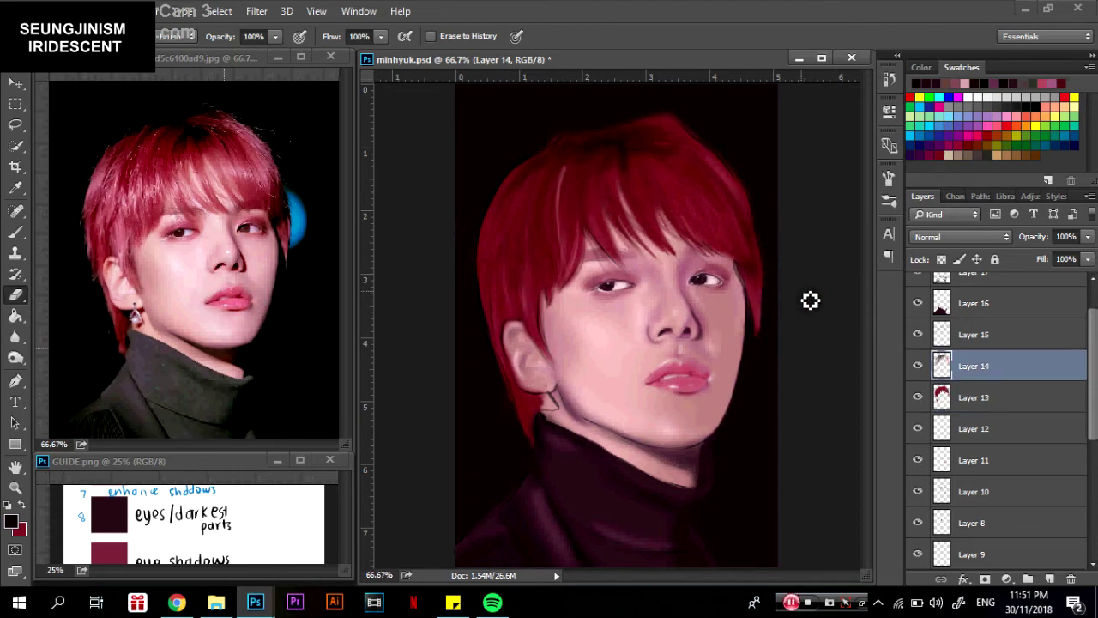
{"action": "left_click", "coordinate": [917, 367]}
{"action": "left_click", "coordinate": [916, 367]}
{"action": "scroll", "coordinate": [1081, 337], "scroll_direction": "up", "scroll_amount": 3}
{"action": "left_click", "coordinate": [973, 288]}
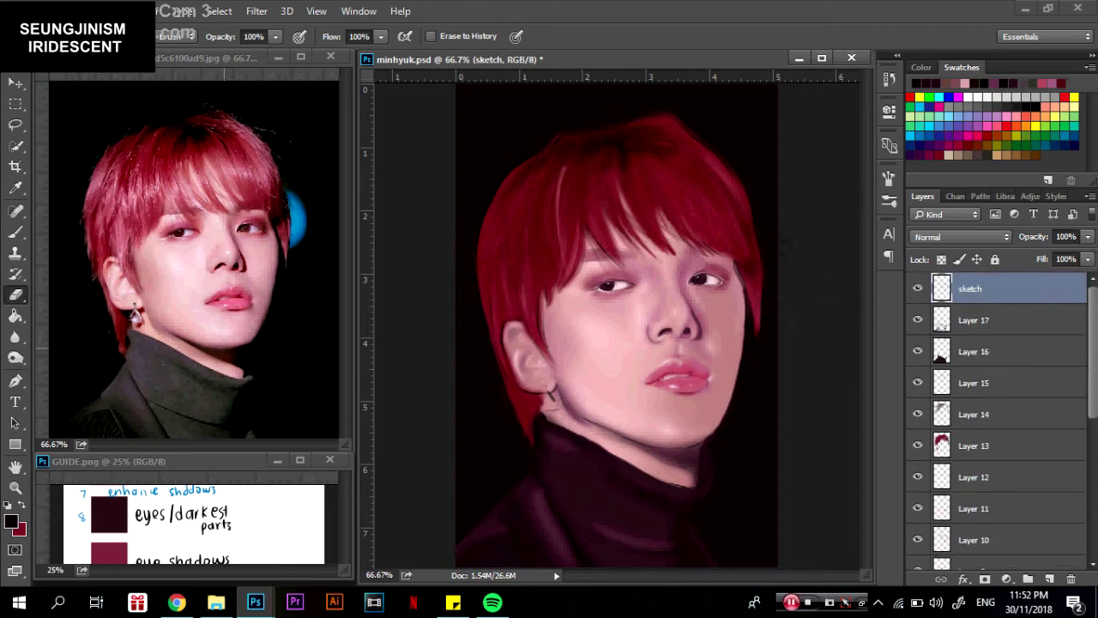
{"action": "left_click", "coordinate": [973, 320]}
{"action": "left_click", "coordinate": [16, 232]}
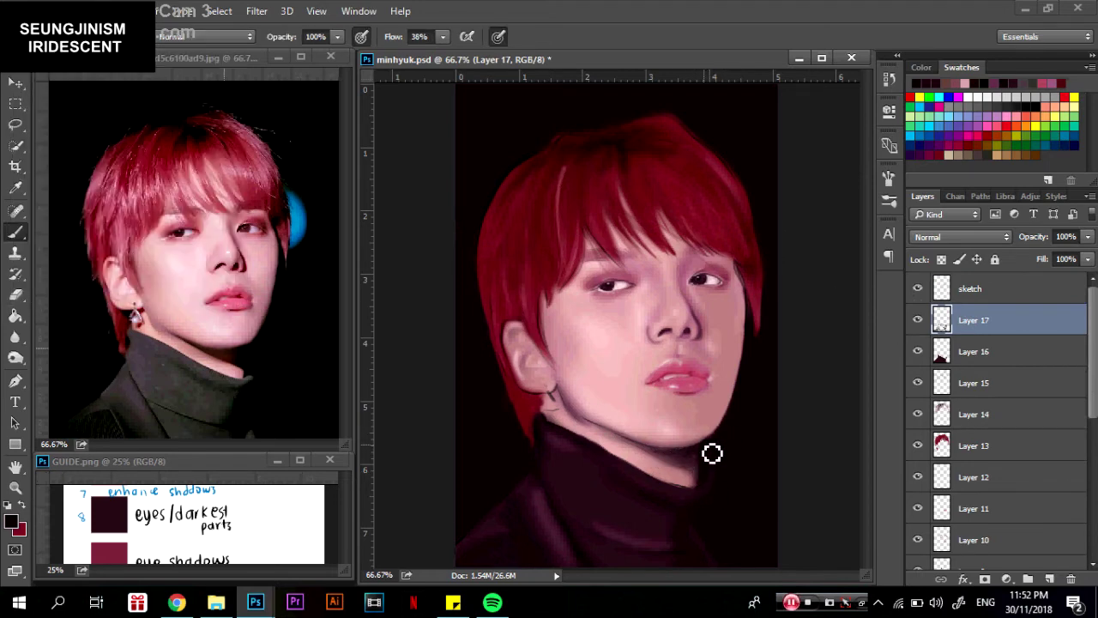
At 100% zoom, smooth the skin and darken the right jaw edge and chin-to-collar shadow.
{"action": "key", "text": "ctrl+plus"}
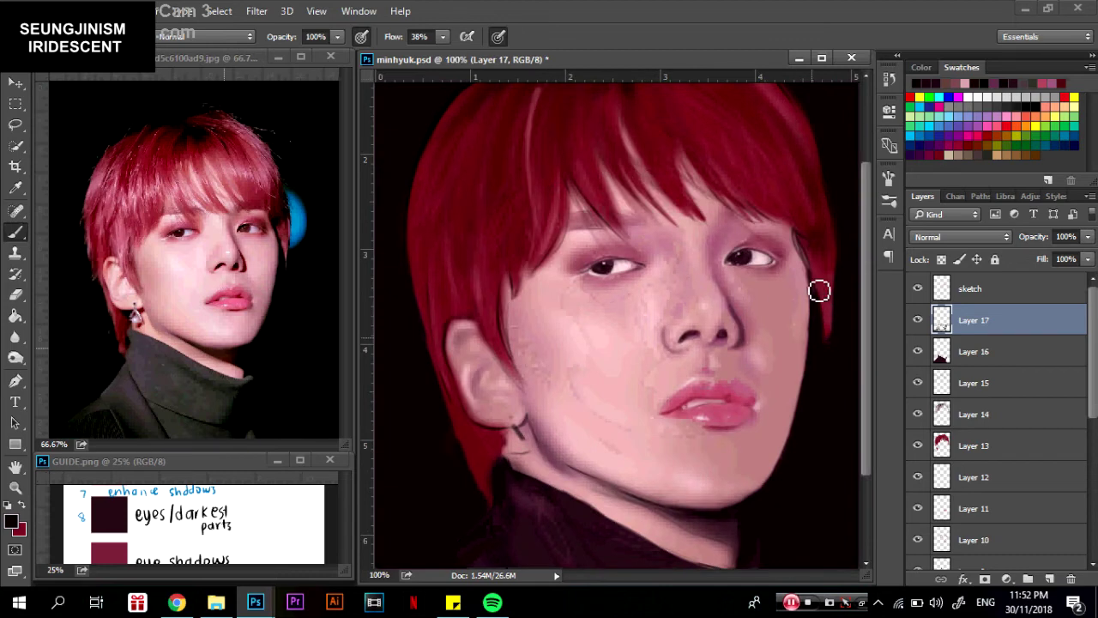
{"action": "scroll", "coordinate": [850, 257], "scroll_direction": "down", "scroll_amount": 3}
{"action": "left_click", "coordinate": [52, 36]}
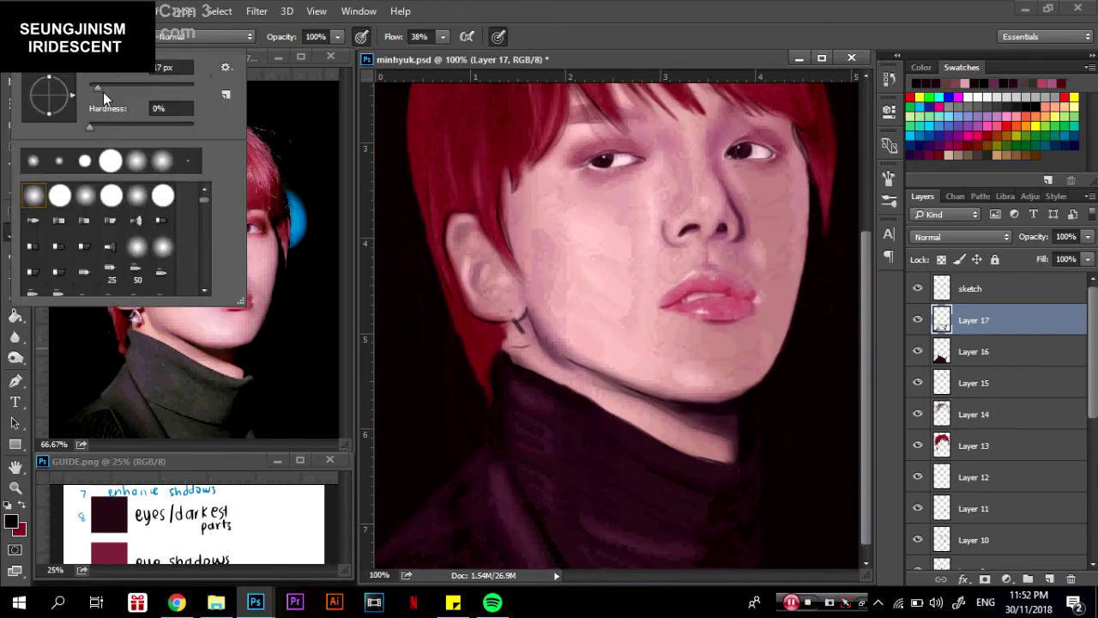
{"action": "mouse_move", "coordinate": [700, 409]}
{"action": "left_mouse_down"}
{"action": "mouse_move", "coordinate": [764, 382]}
{"action": "mouse_move", "coordinate": [806, 299]}
{"action": "mouse_move", "coordinate": [819, 200]}
{"action": "left_mouse_up"}
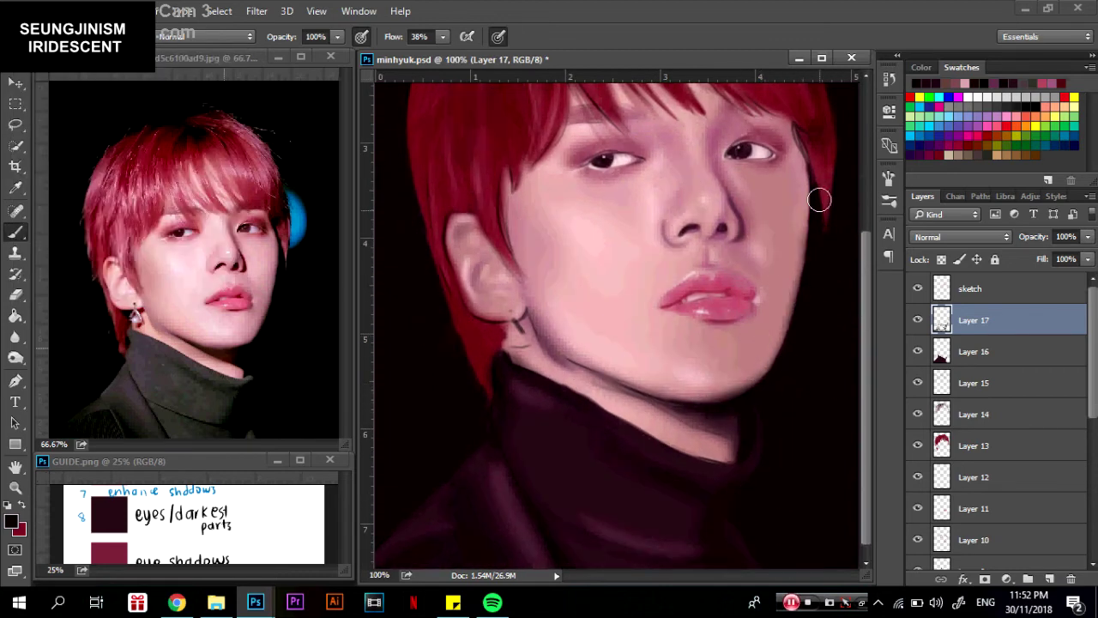
{"action": "left_click_drag", "start_coordinate": [727, 407], "coordinate": [566, 365]}
{"action": "mouse_move", "coordinate": [669, 412]}
{"action": "left_mouse_down"}
{"action": "mouse_move", "coordinate": [738, 442]}
{"action": "mouse_move", "coordinate": [711, 423]}
{"action": "mouse_move", "coordinate": [689, 460]}
{"action": "mouse_move", "coordinate": [511, 332]}
{"action": "left_mouse_up"}
Drop brush opacity to 22%, zoom out, and add Layer 19 above Layer 17.
{"action": "key", "text": "2"}
{"action": "key", "text": "2"}
{"action": "key", "text": "ctrl+minus"}
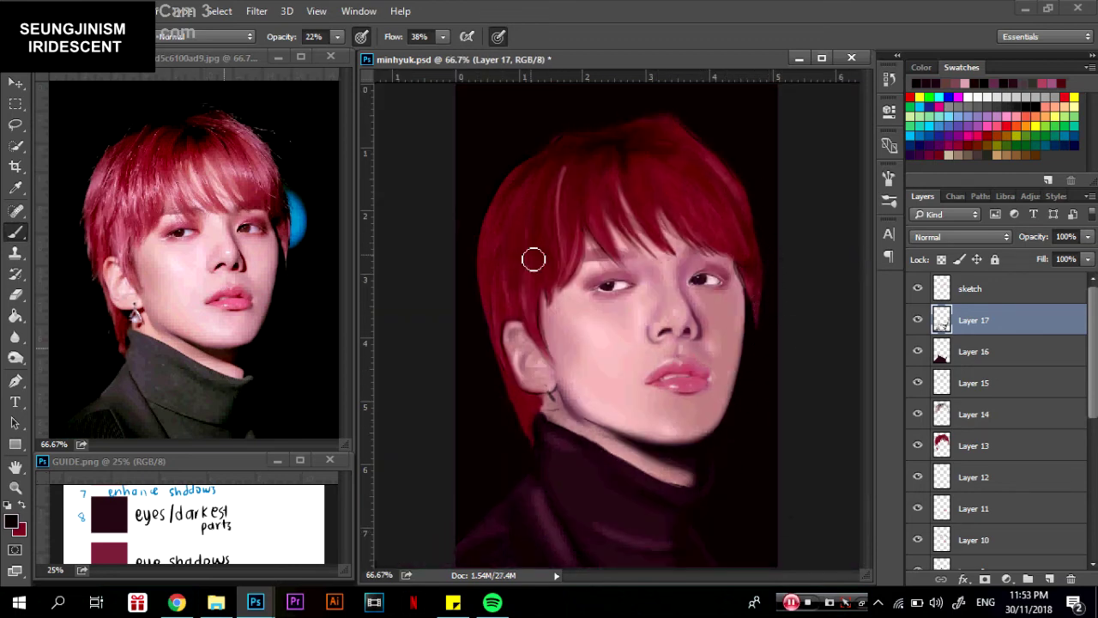
{"action": "left_click", "coordinate": [1038, 573]}
Sample red from the painting and load the soft 150 brush at 24% opacity, zoomed to 200%.
{"action": "key", "text": "i"}
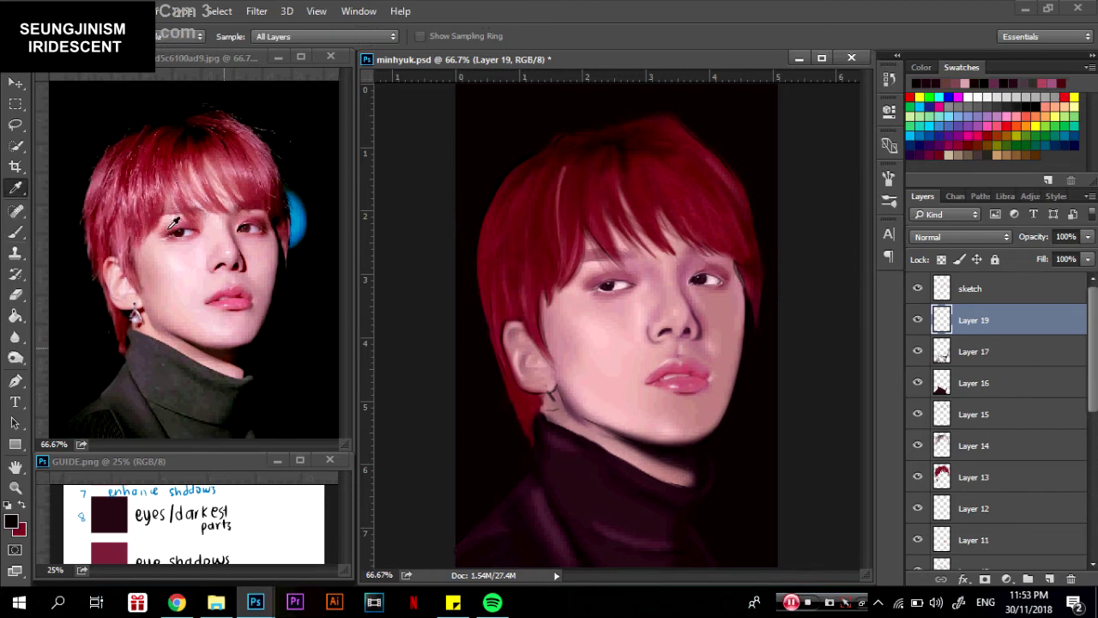
{"action": "left_click", "coordinate": [174, 225]}
{"action": "key", "text": "ctrl+plus"}
{"action": "key", "text": "ctrl+plus"}
{"action": "key", "text": "b"}
{"action": "left_click", "coordinate": [38, 36]}
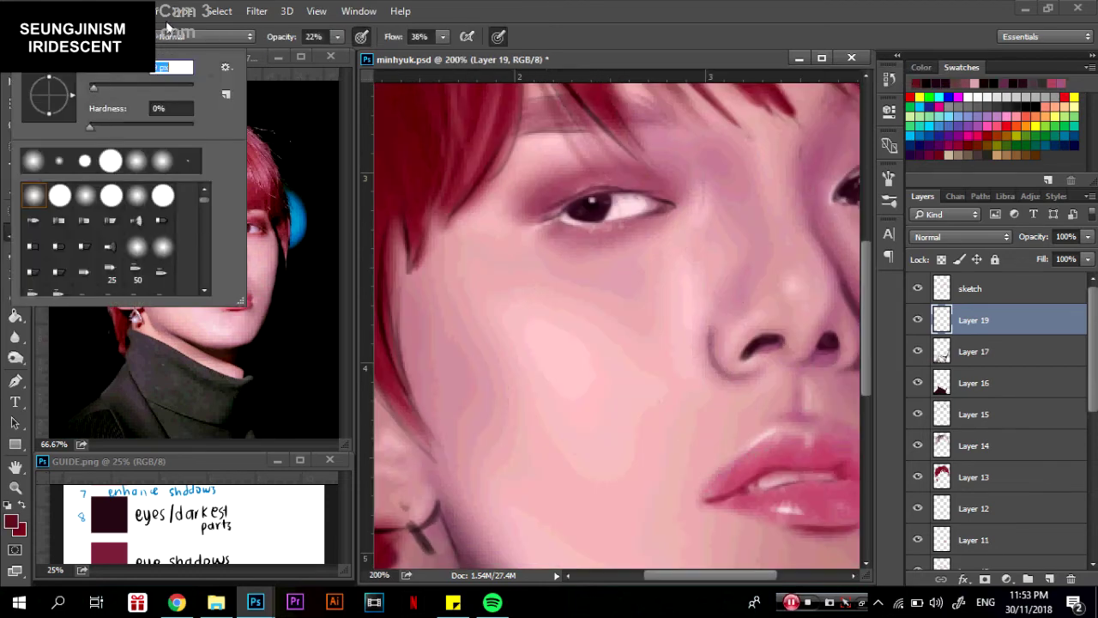
{"action": "scroll", "coordinate": [205, 206], "scroll_direction": "down", "scroll_amount": 3}
{"action": "scroll", "coordinate": [204, 207], "scroll_direction": "down", "scroll_amount": 3}
{"action": "scroll", "coordinate": [204, 209], "scroll_direction": "down", "scroll_amount": 2}
{"action": "scroll", "coordinate": [205, 214], "scroll_direction": "down", "scroll_amount": 2}
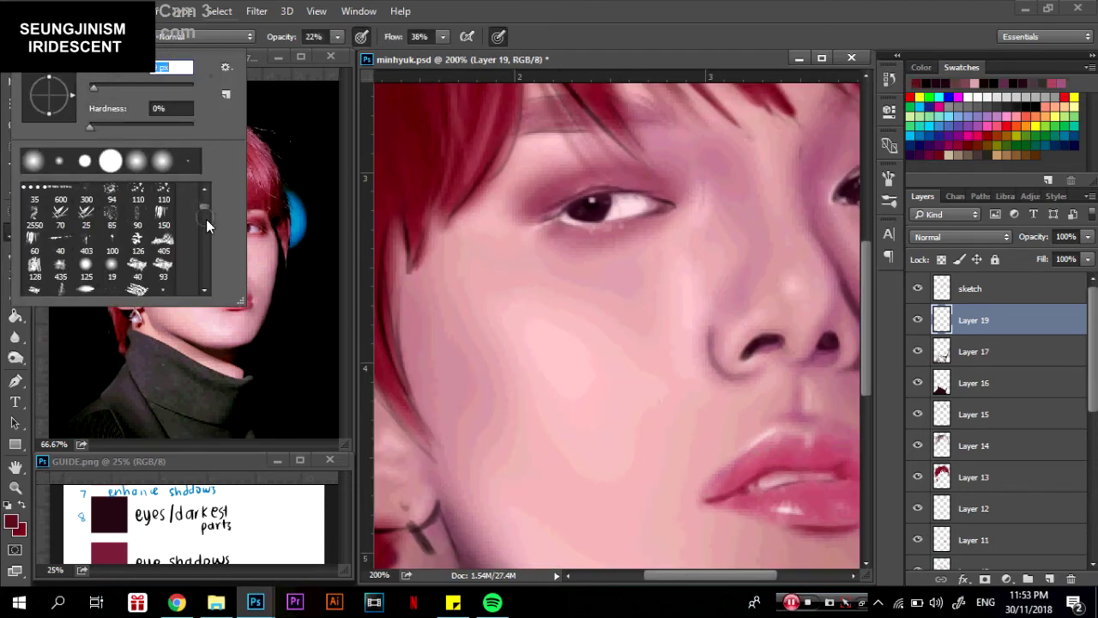
{"action": "scroll", "coordinate": [205, 206], "scroll_direction": "down", "scroll_amount": 2}
{"action": "scroll", "coordinate": [206, 203], "scroll_direction": "down", "scroll_amount": 2}
{"action": "left_click", "coordinate": [112, 210]}
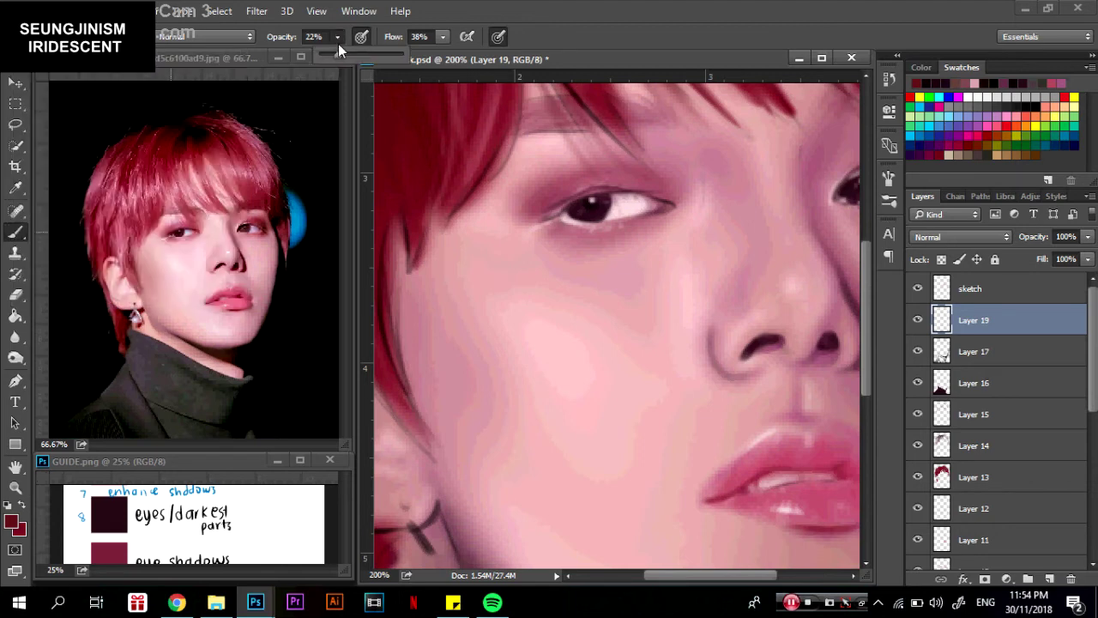
{"action": "key", "text": "2"}
{"action": "key", "text": "4"}
{"action": "left_click", "coordinate": [549, 221]}
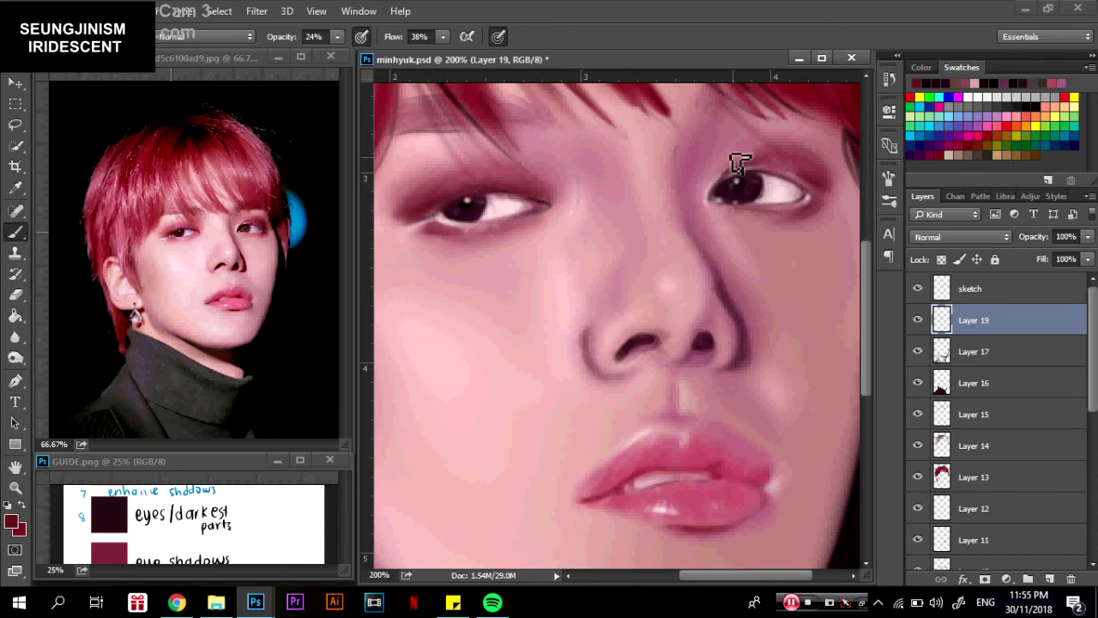
Lower opacity to 9%, then raise it to 66% and touch red onto the earring area.
{"action": "key", "text": "ctrl+minus"}
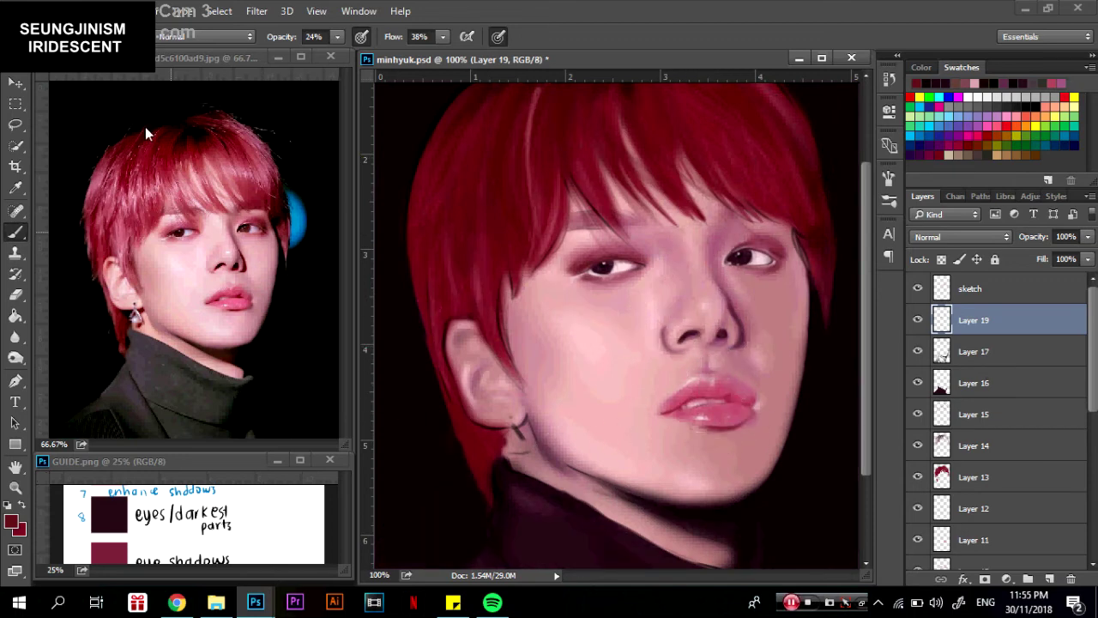
{"action": "right_click", "coordinate": [101, 83]}
{"action": "key", "text": "Escape"}
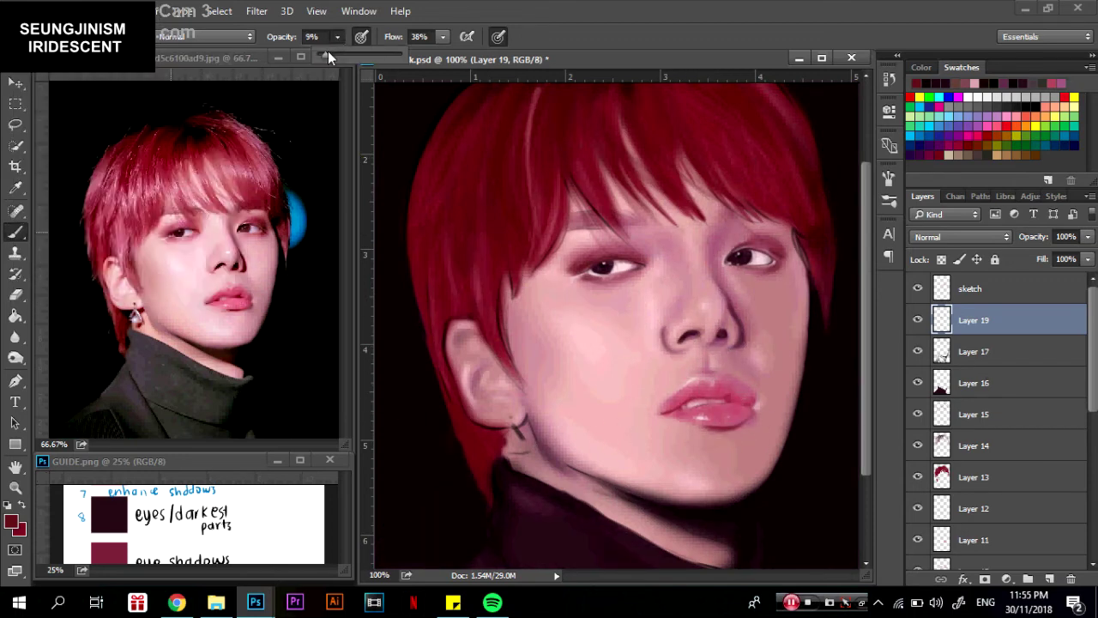
{"action": "key", "text": "0"}
{"action": "key", "text": "9"}
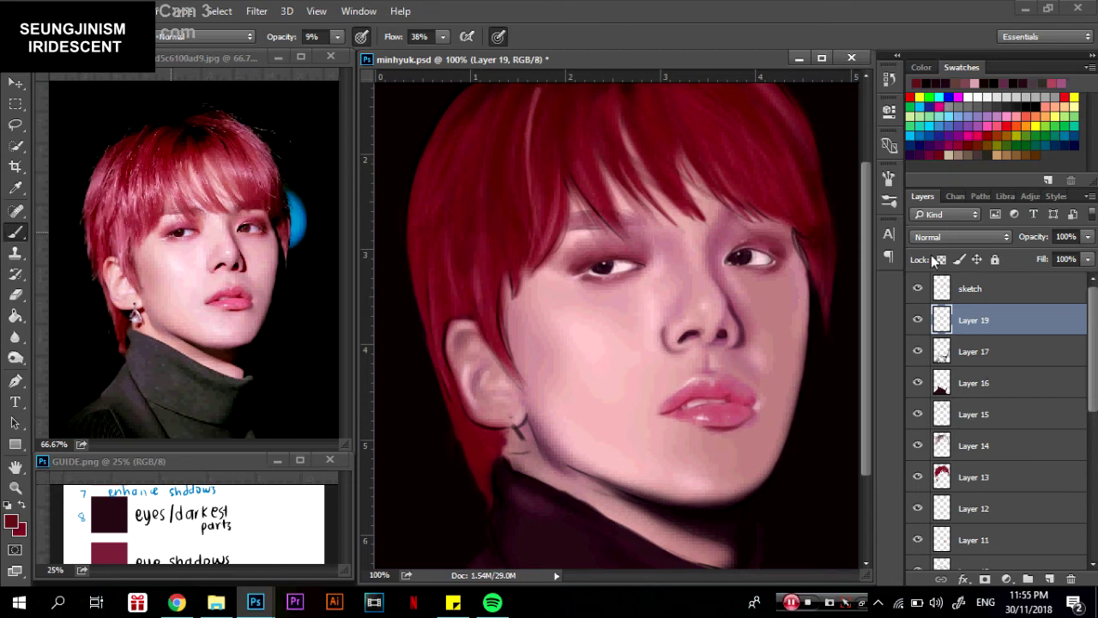
{"action": "right_click", "coordinate": [138, 134]}
{"action": "left_click_drag", "start_coordinate": [337, 36], "coordinate": [390, 56]}
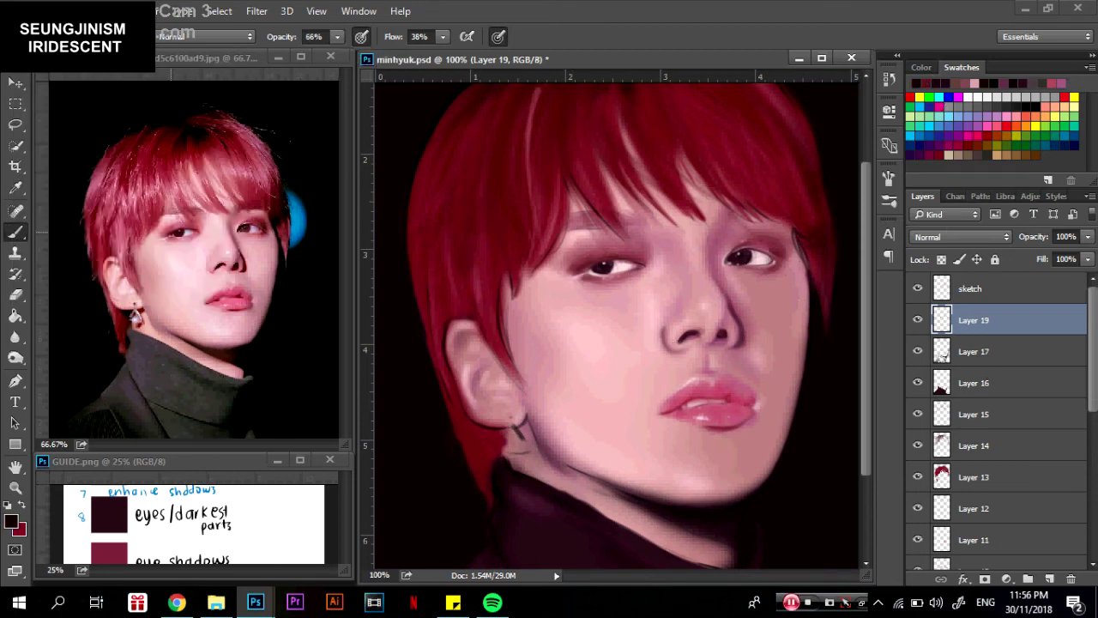
{"action": "left_click_drag", "start_coordinate": [498, 437], "coordinate": [503, 453]}
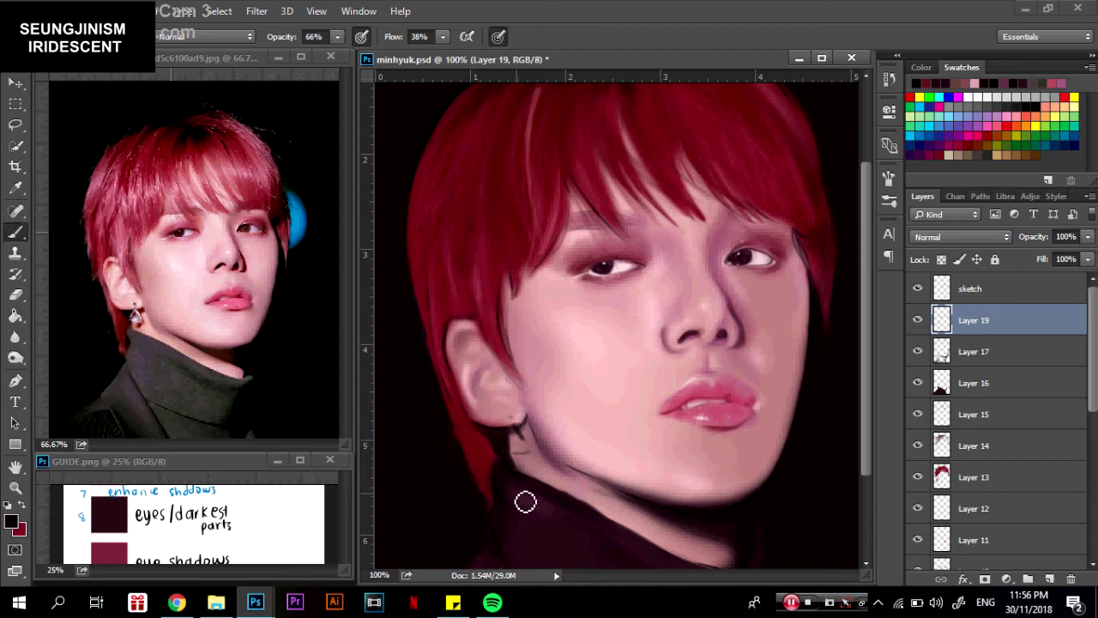
{"action": "key", "text": "ctrl+minus"}
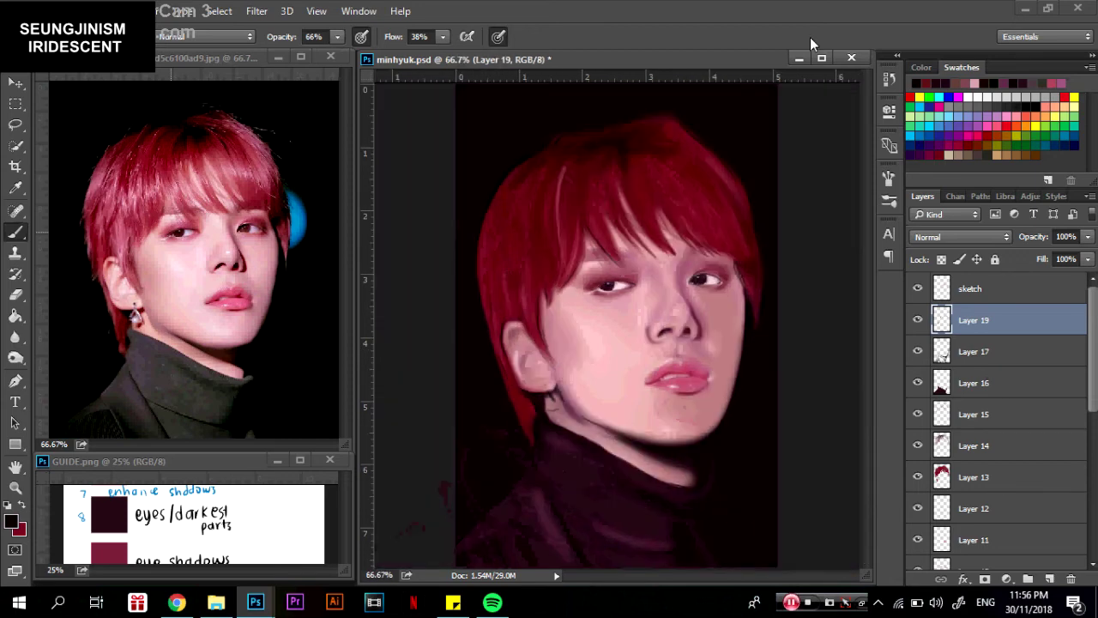
Apply a Color Overlay of #080305 to Layer 18 in its layer style settings.
{"action": "scroll", "coordinate": [955, 364], "scroll_direction": "down", "scroll_amount": 5}
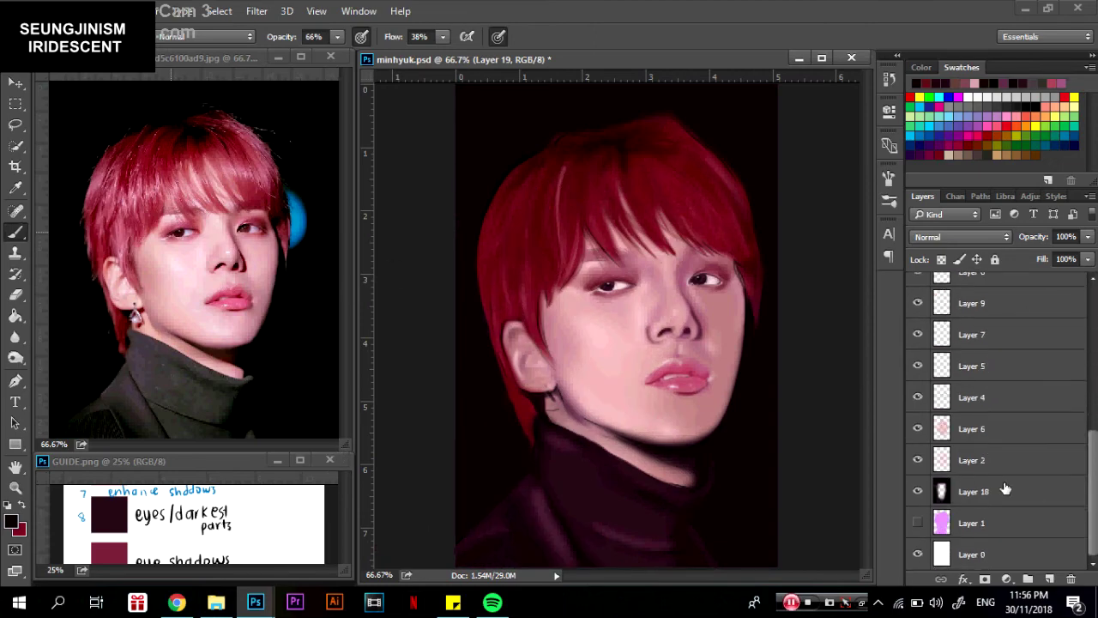
{"action": "double_click", "coordinate": [1043, 489]}
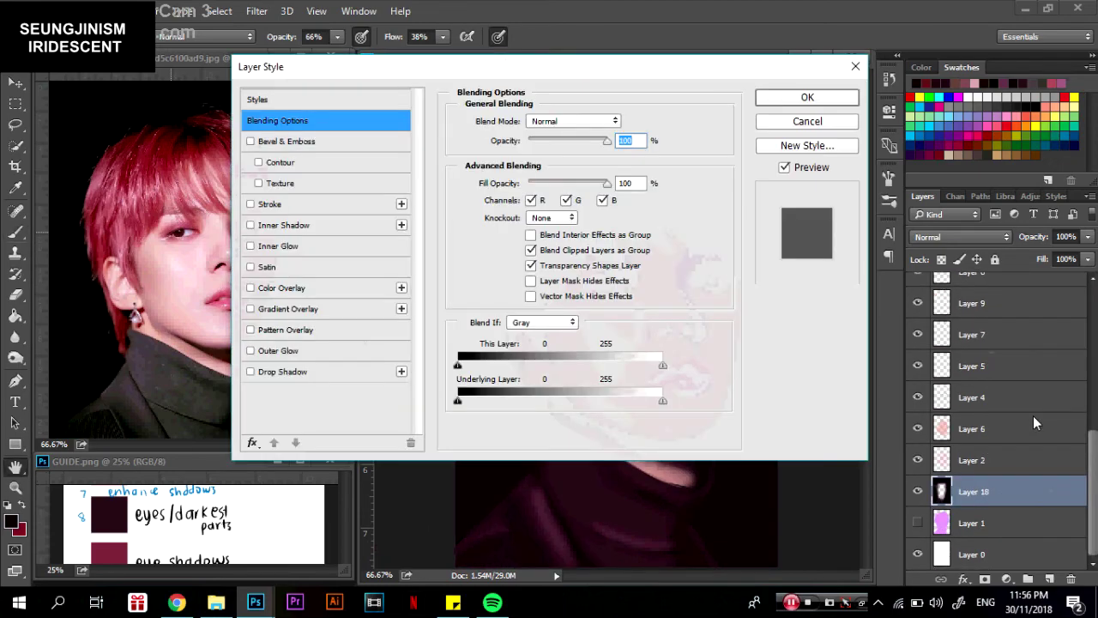
{"action": "left_click", "coordinate": [281, 287]}
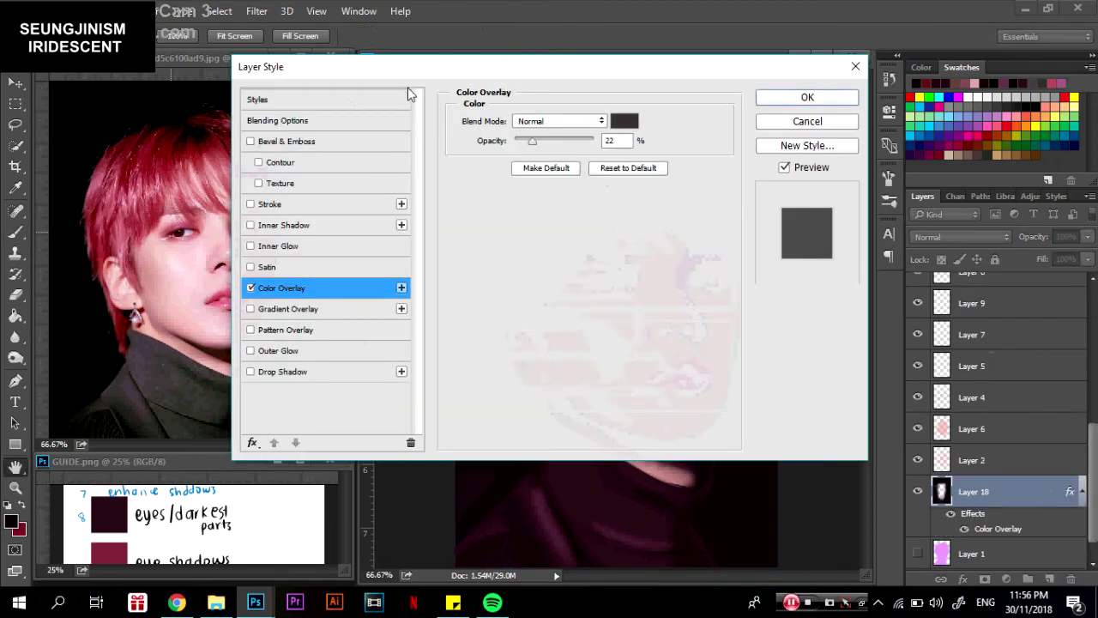
{"action": "left_click_drag", "start_coordinate": [515, 69], "coordinate": [970, 263]}
{"action": "left_click", "coordinate": [1079, 313]}
{"action": "left_click_drag", "start_coordinate": [522, 98], "coordinate": [989, 111]}
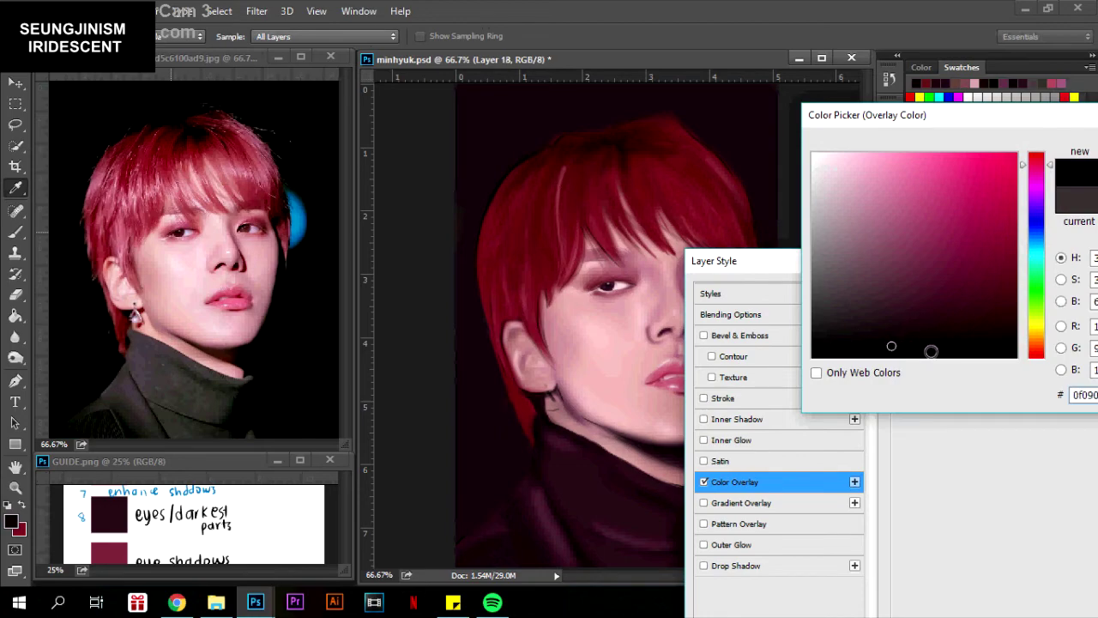
{"action": "left_click_drag", "start_coordinate": [1056, 116], "coordinate": [763, 267]}
{"action": "left_click", "coordinate": [640, 486]}
{"action": "left_click", "coordinate": [889, 295]}
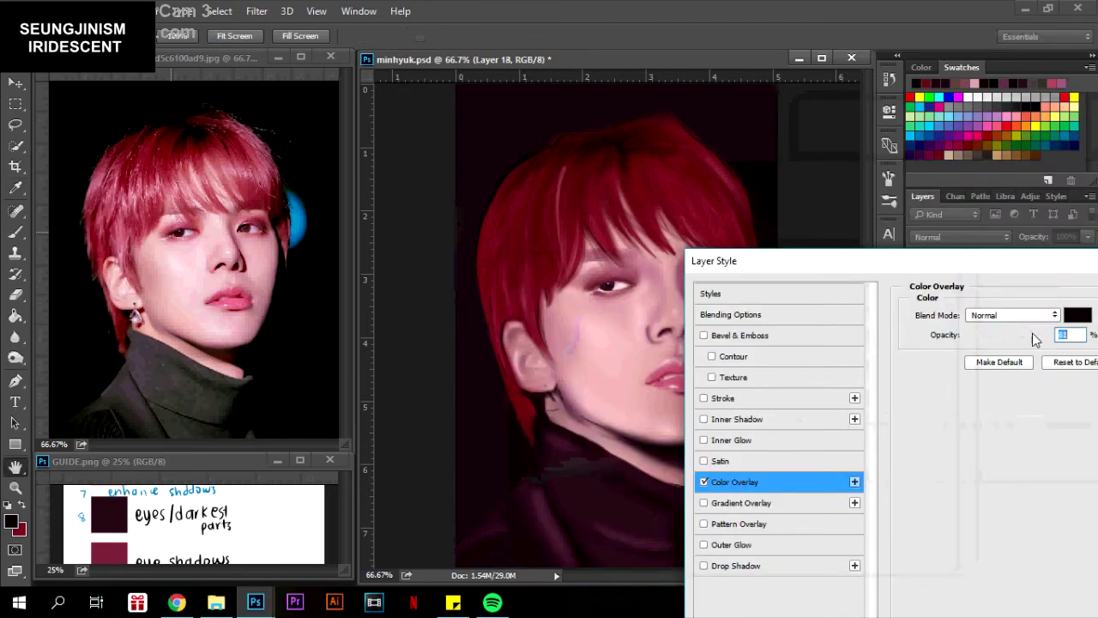
{"action": "left_click", "coordinate": [1079, 315]}
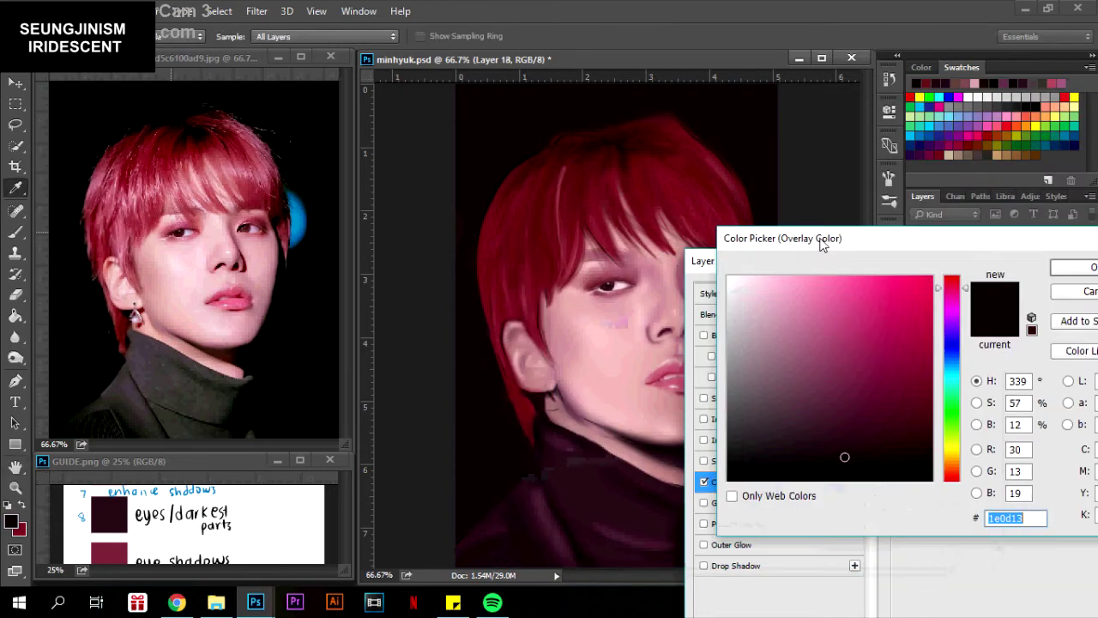
{"action": "left_click", "coordinate": [1077, 271]}
{"action": "key", "text": "Return"}
{"action": "key", "text": "b"}
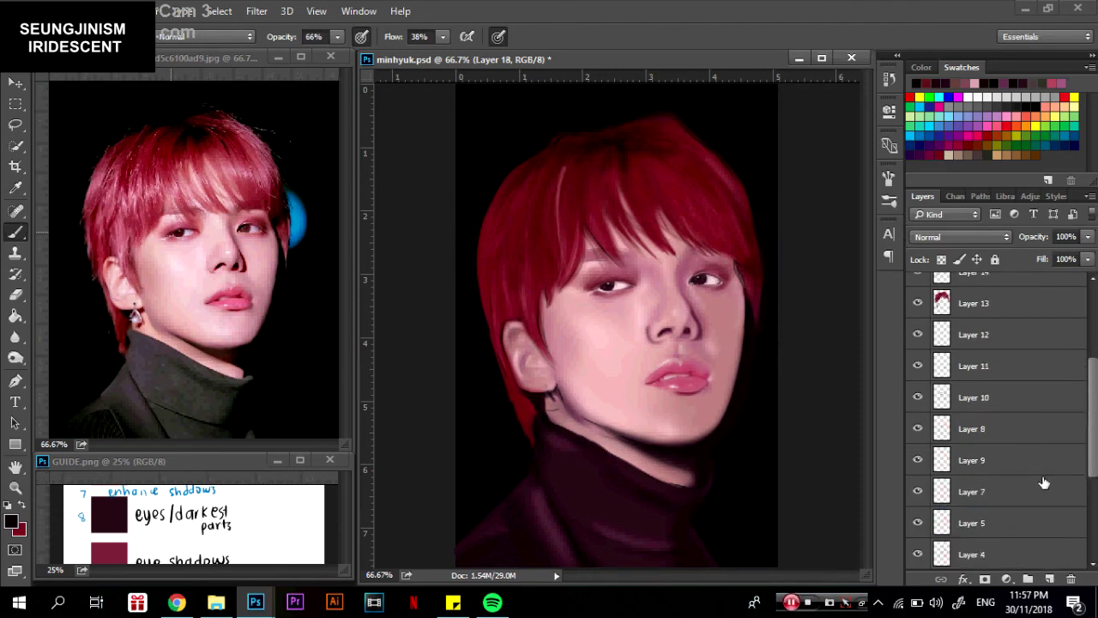
{"action": "scroll", "coordinate": [1029, 429], "scroll_direction": "up", "scroll_amount": 5}
On Layer 17 at 57% opacity, darken the right jawline, neck side and hair edges.
{"action": "left_click", "coordinate": [1038, 352]}
{"action": "left_click", "coordinate": [19, 189]}
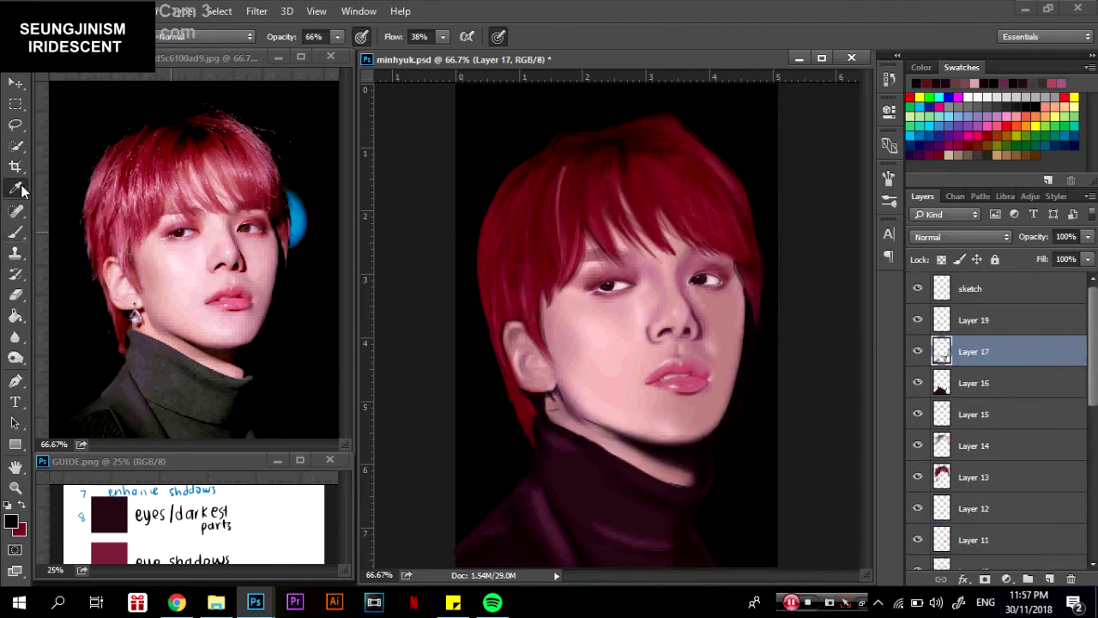
{"action": "right_click", "coordinate": [67, 201]}
{"action": "key", "text": "Return"}
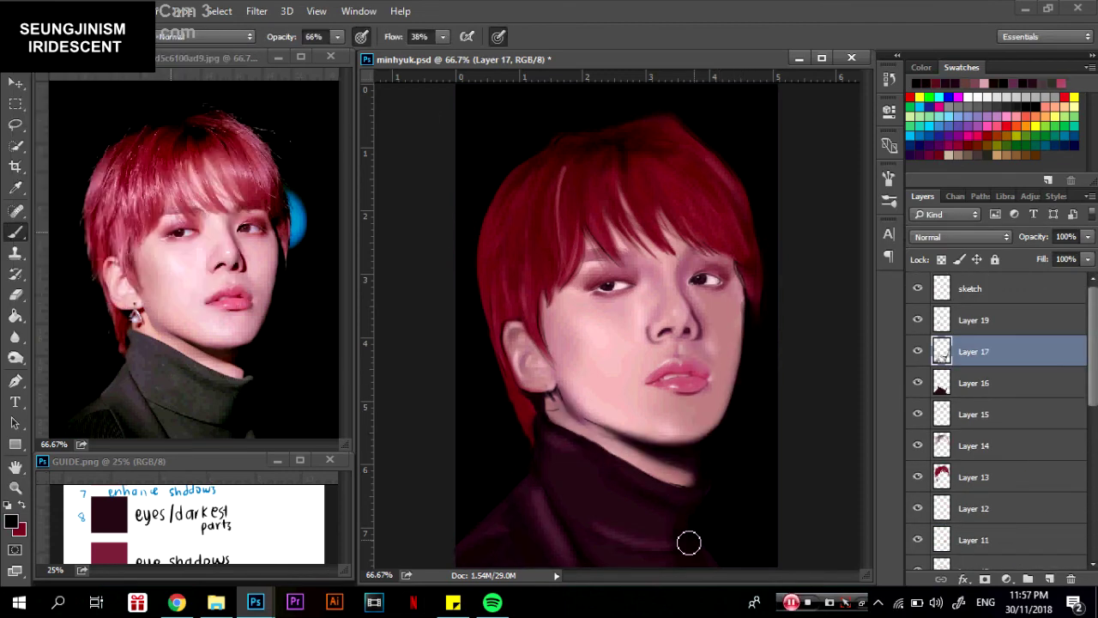
{"action": "left_click_drag", "start_coordinate": [337, 36], "coordinate": [330, 56]}
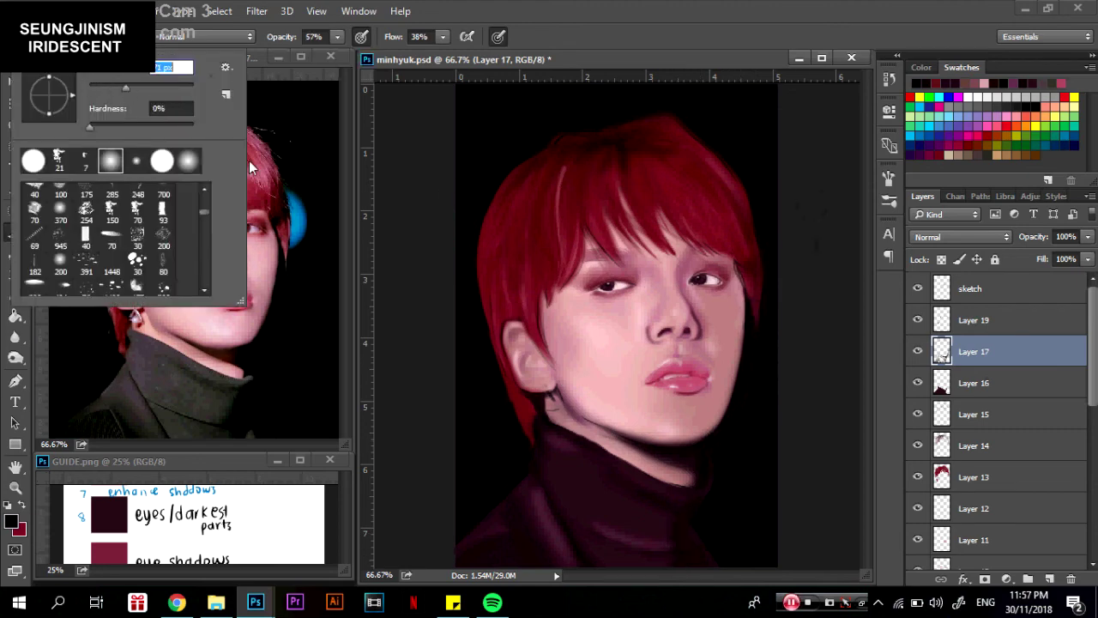
{"action": "left_click_drag", "start_coordinate": [726, 374], "coordinate": [720, 429]}
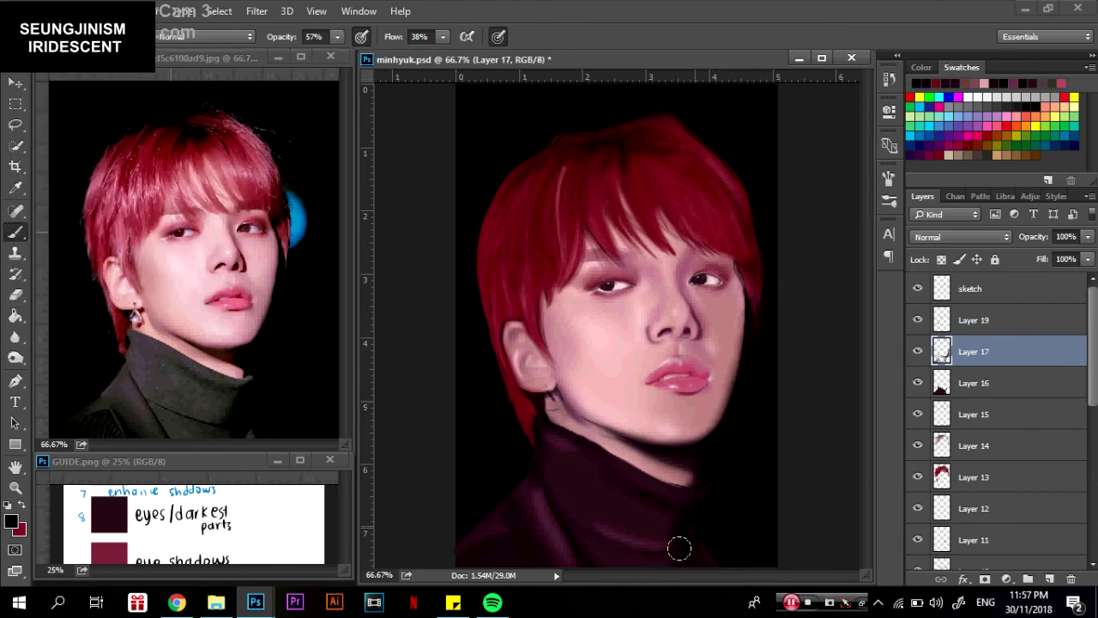
{"action": "left_click_drag", "start_coordinate": [685, 530], "coordinate": [736, 486]}
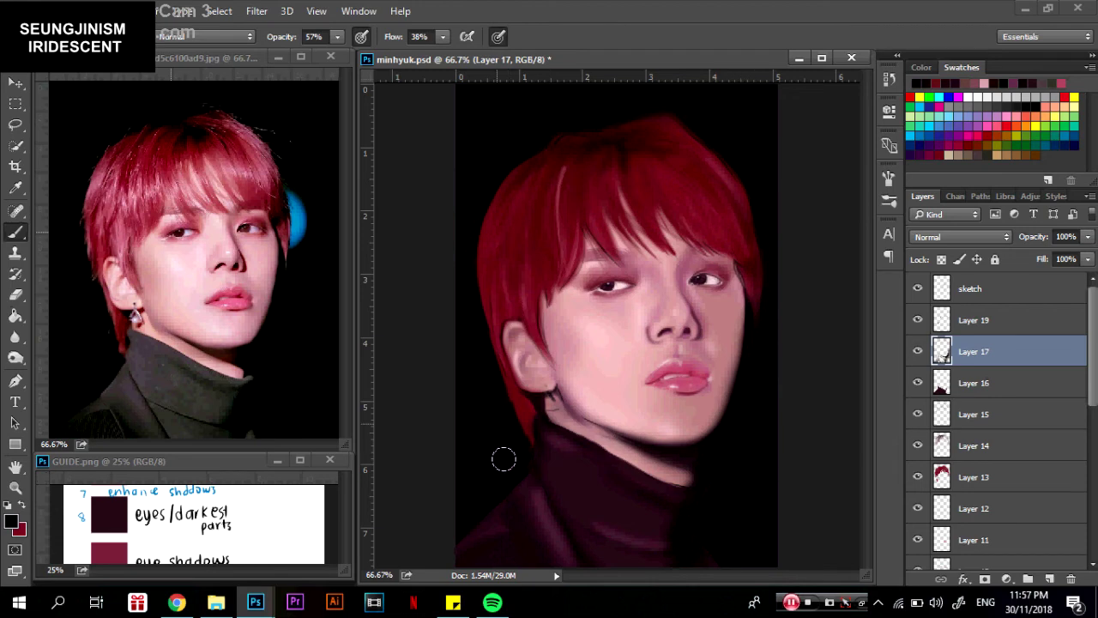
{"action": "left_click_drag", "start_coordinate": [495, 168], "coordinate": [611, 119]}
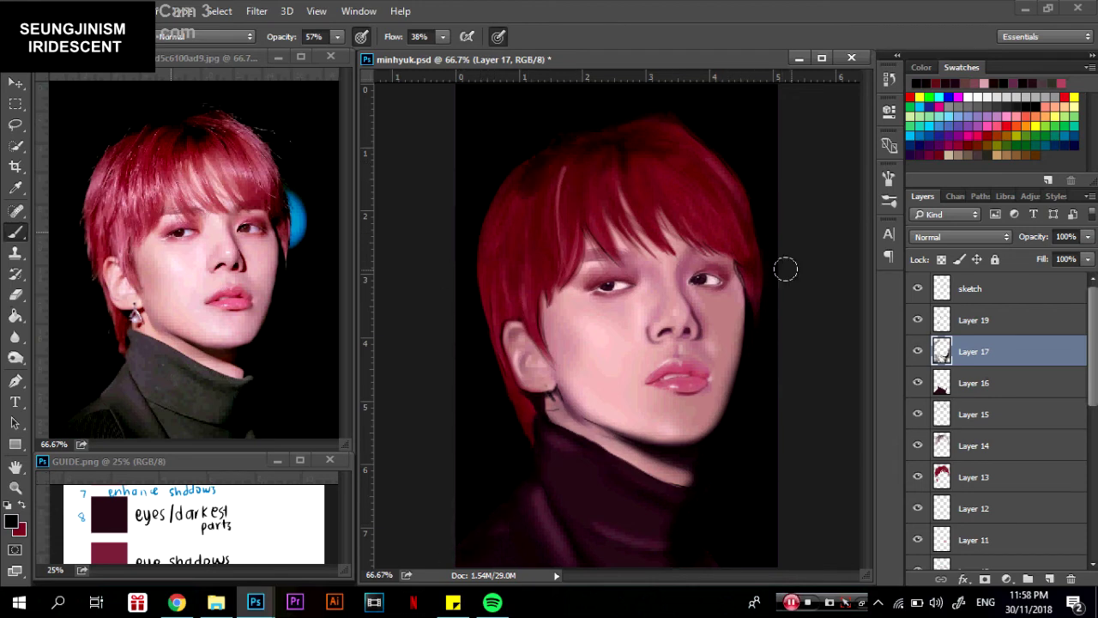
{"action": "left_click_drag", "start_coordinate": [786, 269], "coordinate": [718, 480]}
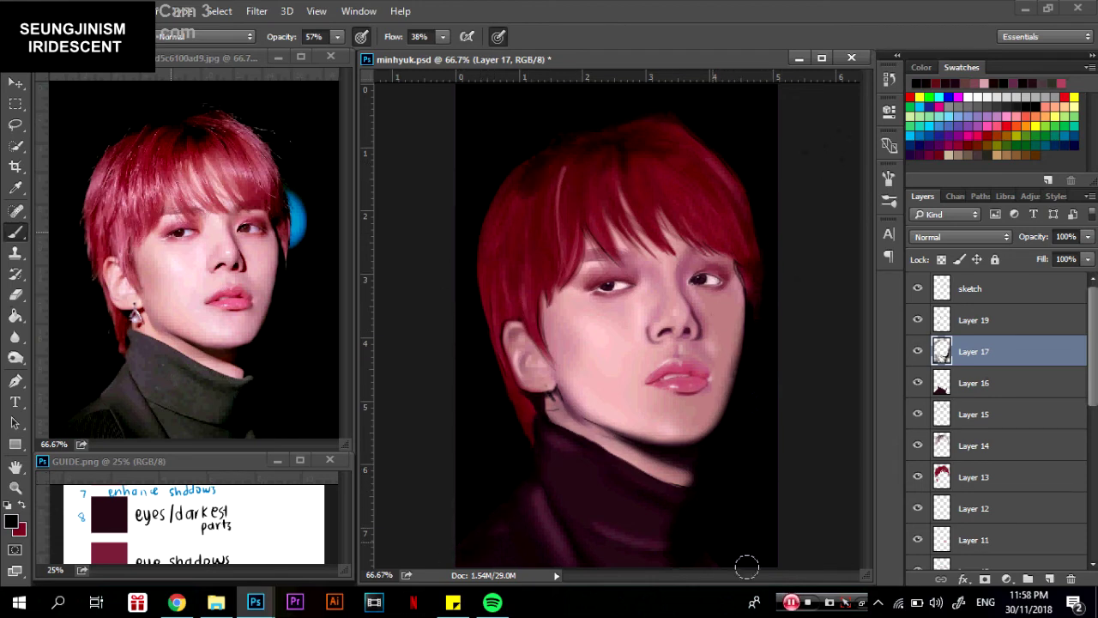
Set the foreground colour to the pale pink near-white fde8e8 for highlights.
{"action": "left_click", "coordinate": [10, 517]}
{"action": "key", "text": "Return"}
{"action": "left_click", "coordinate": [10, 517]}
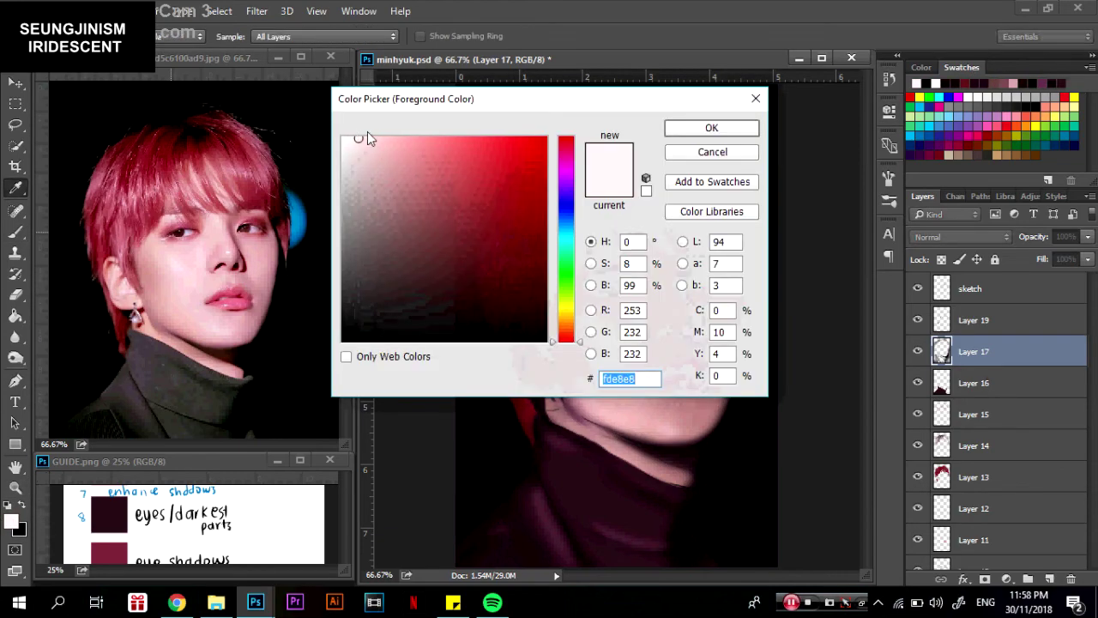
{"action": "left_click", "coordinate": [354, 137]}
{"action": "left_click", "coordinate": [711, 127]}
Add Layer 20 and paint faint highlights across the face and under the eye at 13% opacity.
{"action": "key", "text": "b"}
{"action": "key", "text": "ctrl+1"}
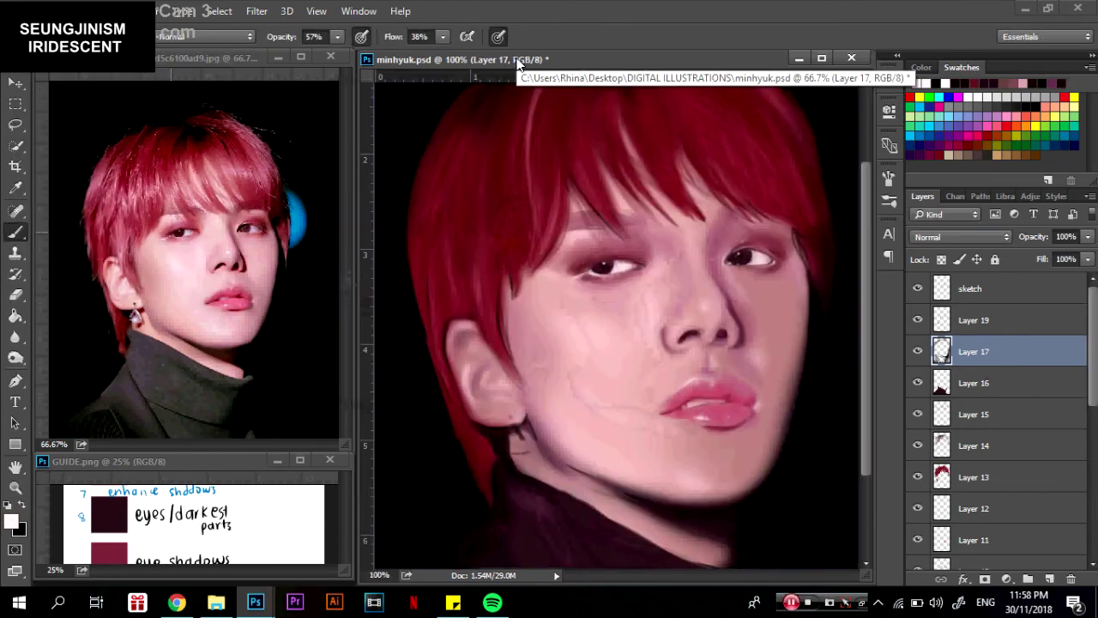
{"action": "left_click", "coordinate": [1051, 579]}
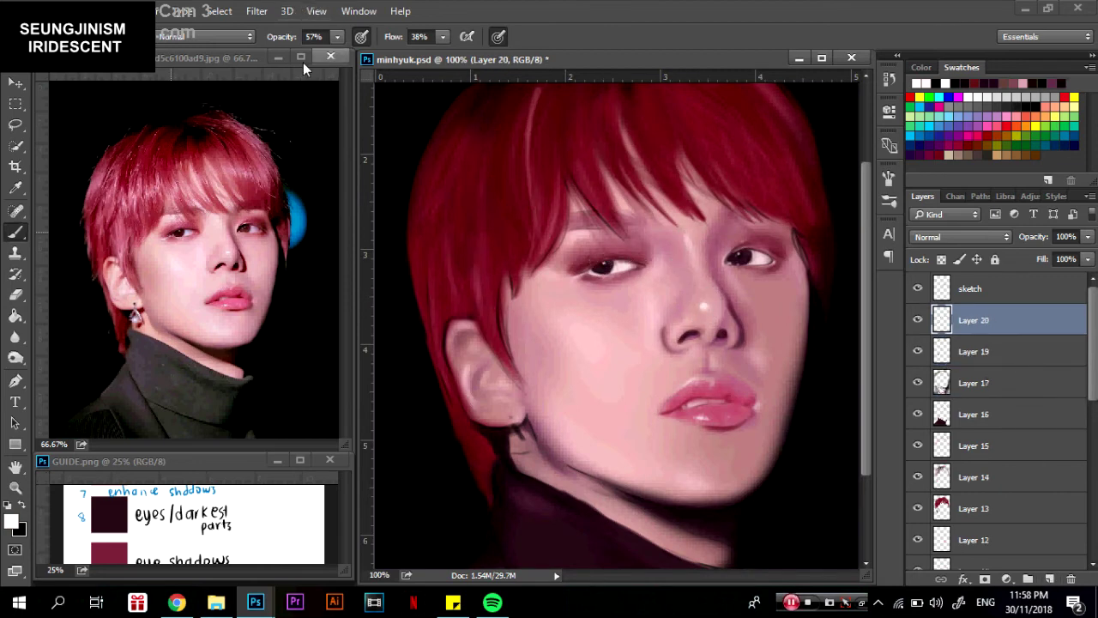
{"action": "key", "text": "1"}
{"action": "key", "text": "3"}
{"action": "left_click_drag", "start_coordinate": [476, 367], "coordinate": [490, 387]}
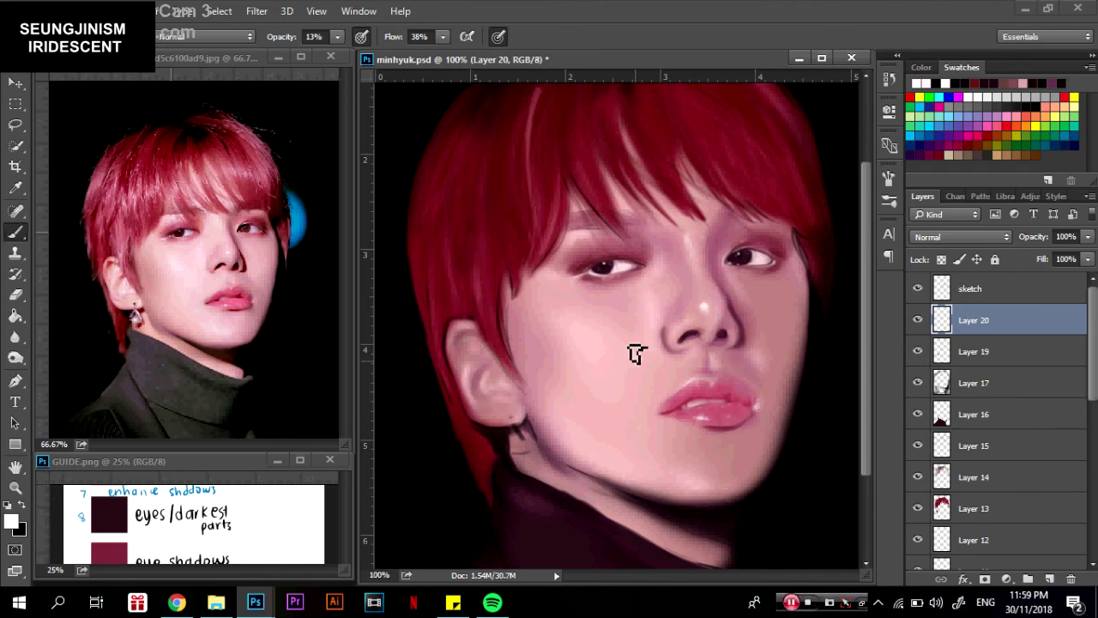
{"action": "left_click_drag", "start_coordinate": [612, 304], "coordinate": [588, 289]}
Sample a dark tone and, at 94% opacity, darken the lash lines and reshape both eyes' lids.
{"action": "key", "text": "i"}
{"action": "left_click", "coordinate": [208, 55]}
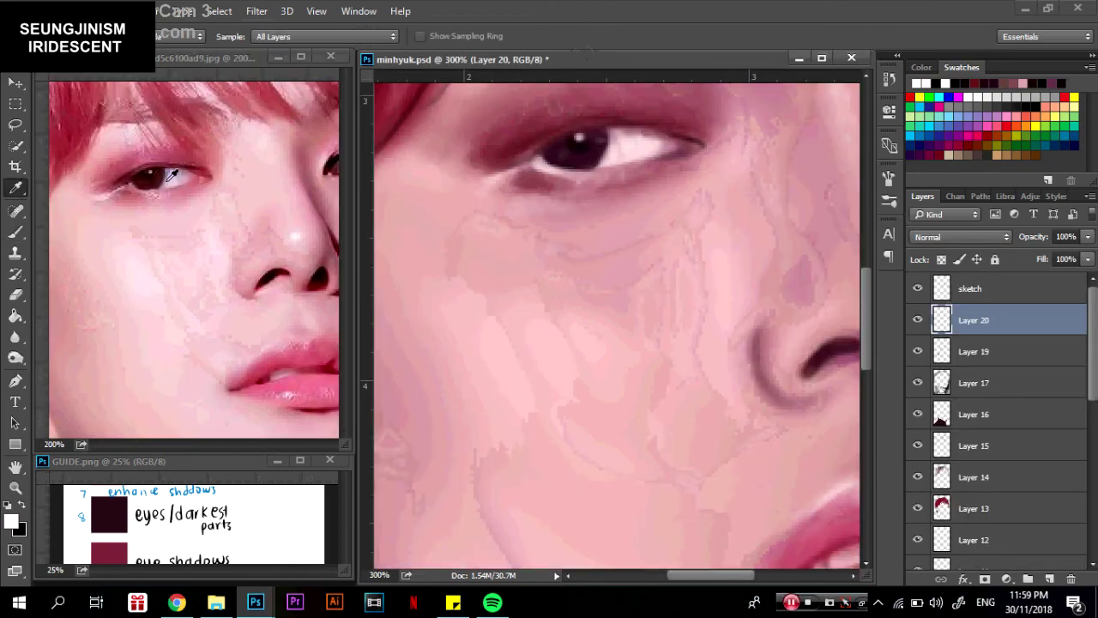
{"action": "key", "text": "Return"}
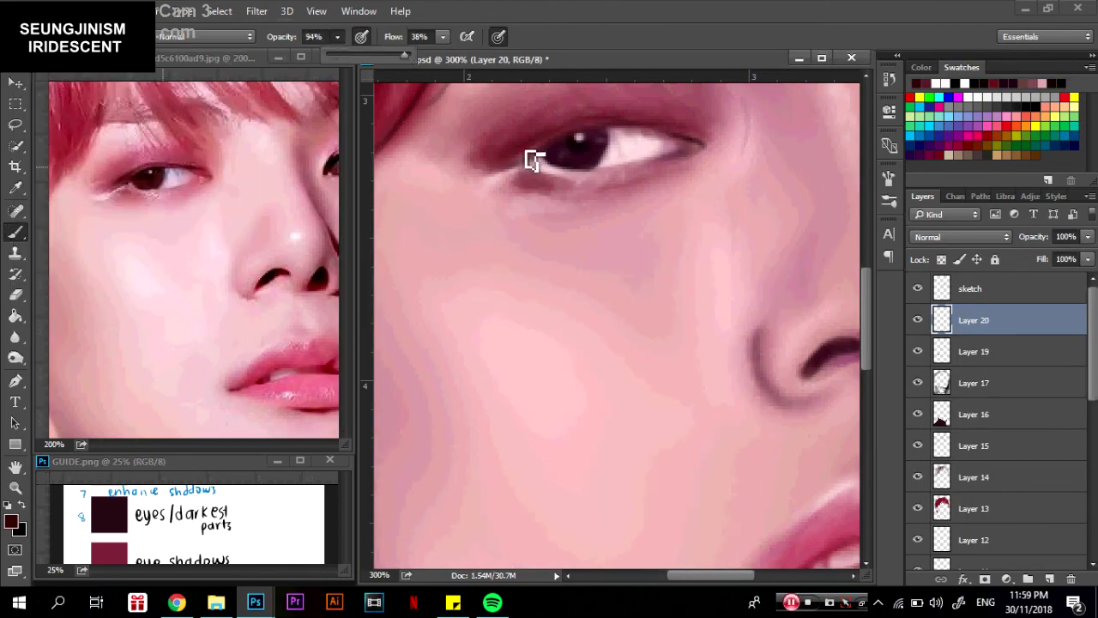
{"action": "key", "text": "9"}
{"action": "key", "text": "4"}
{"action": "left_click_drag", "start_coordinate": [504, 176], "coordinate": [618, 135]}
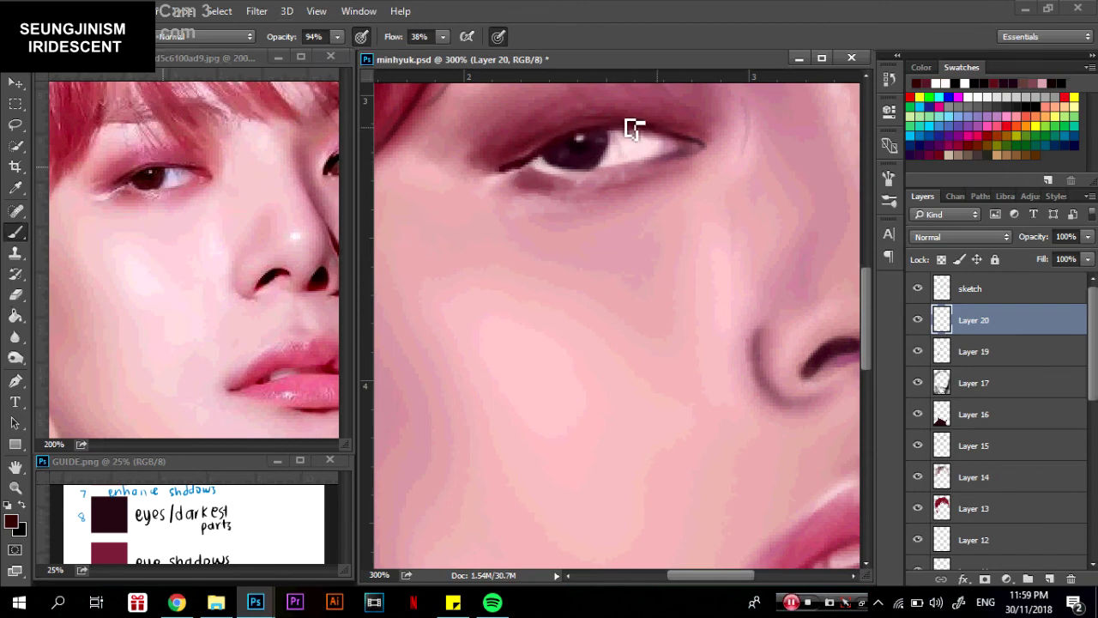
{"action": "left_click_drag", "start_coordinate": [562, 180], "coordinate": [601, 160]}
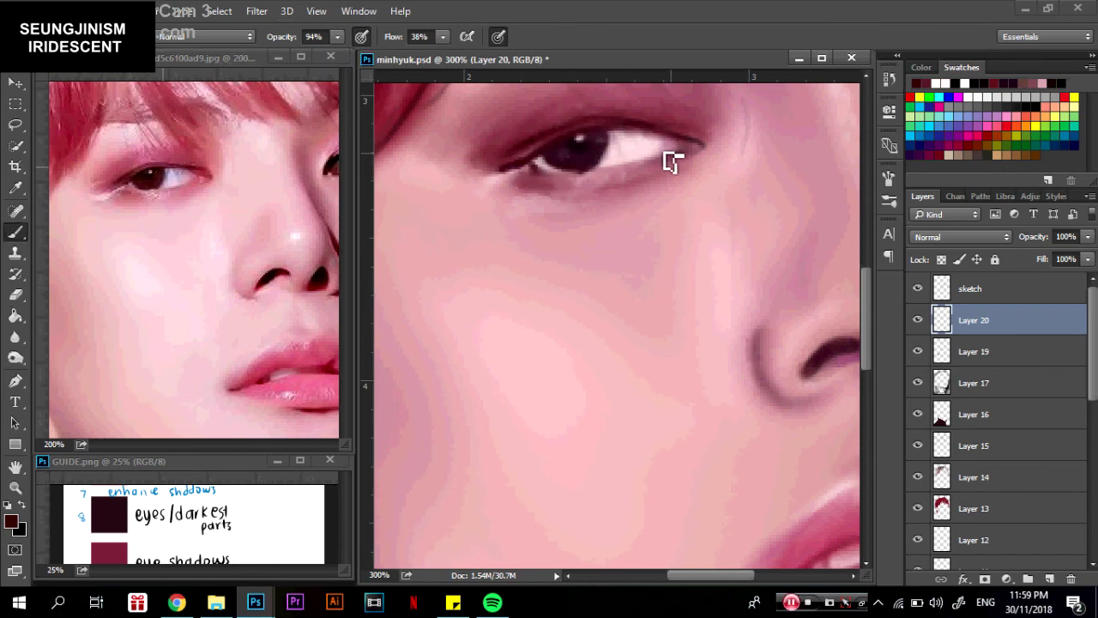
{"action": "left_click_drag", "start_coordinate": [489, 204], "coordinate": [669, 257]}
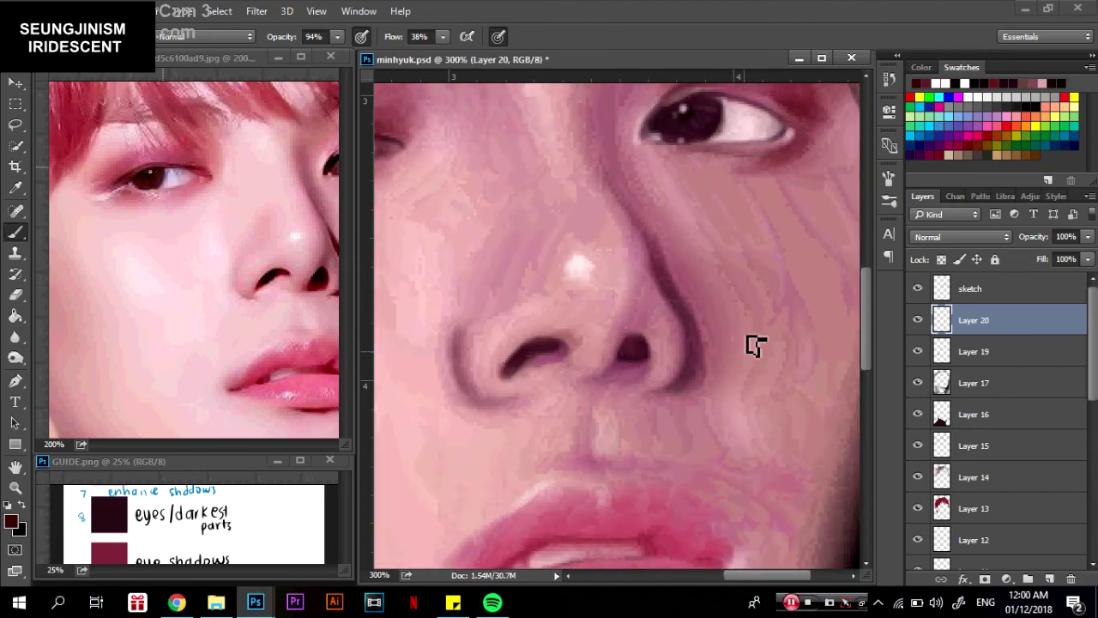
{"action": "mouse_move", "coordinate": [736, 221]}
{"action": "left_mouse_down"}
{"action": "mouse_move", "coordinate": [767, 238]}
{"action": "mouse_move", "coordinate": [678, 228]}
{"action": "mouse_move", "coordinate": [723, 201]}
{"action": "mouse_move", "coordinate": [748, 268]}
{"action": "left_mouse_up"}
{"action": "key", "text": "ctrl+1"}
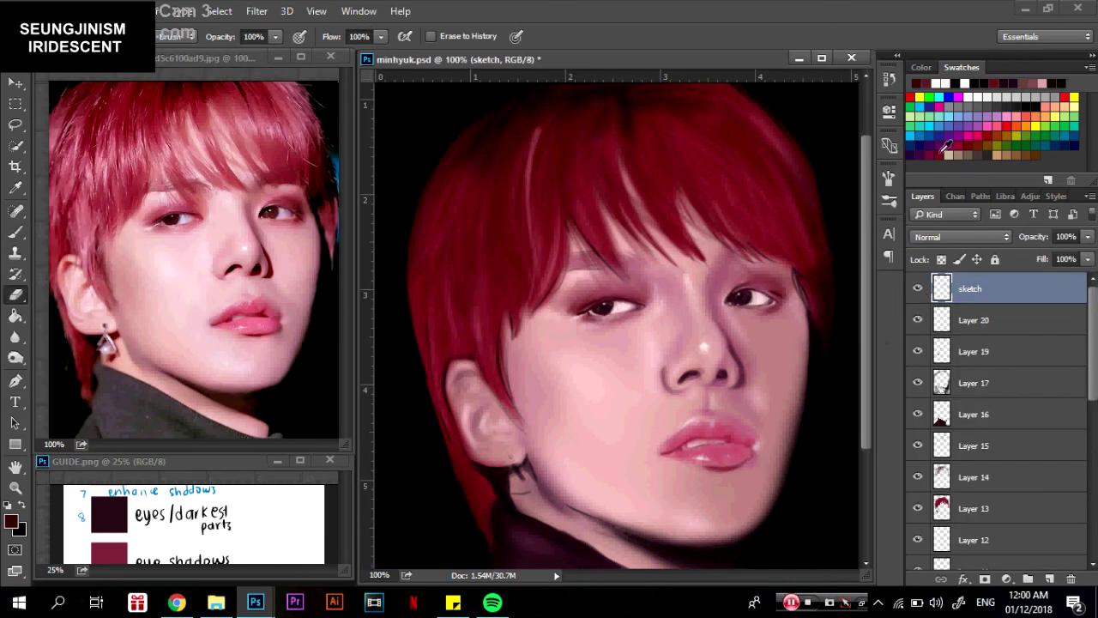
On Layer 20, with the brush at 100% opacity, paint the earring and a white highlight on it.
{"action": "left_click", "coordinate": [973, 320]}
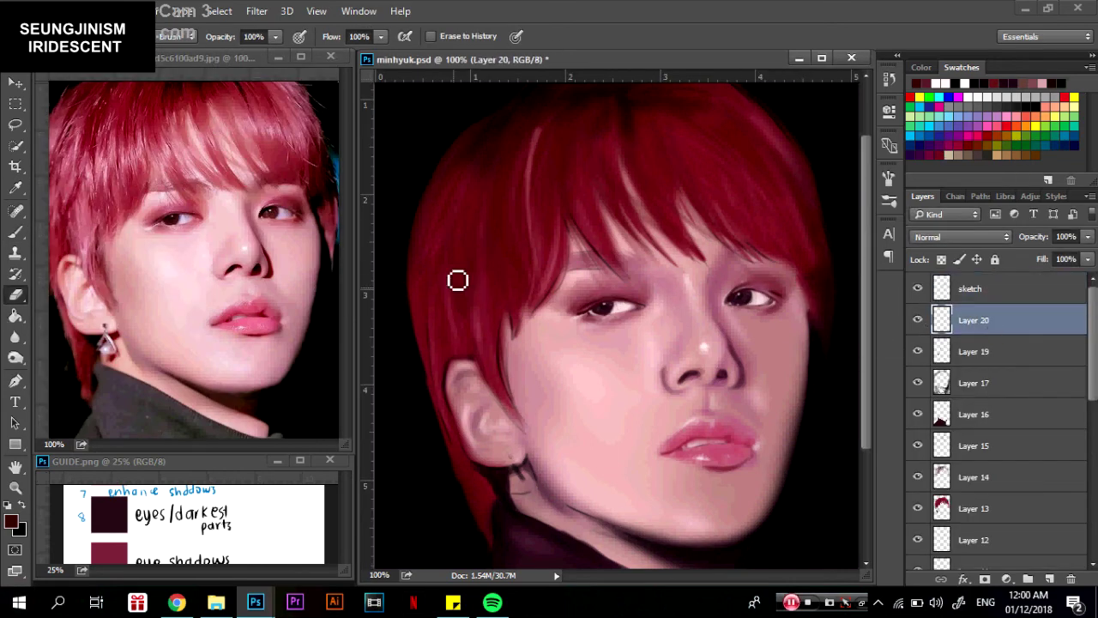
{"action": "scroll", "coordinate": [456, 277], "scroll_direction": "up", "scroll_amount": 3}
{"action": "left_click", "coordinate": [14, 232]}
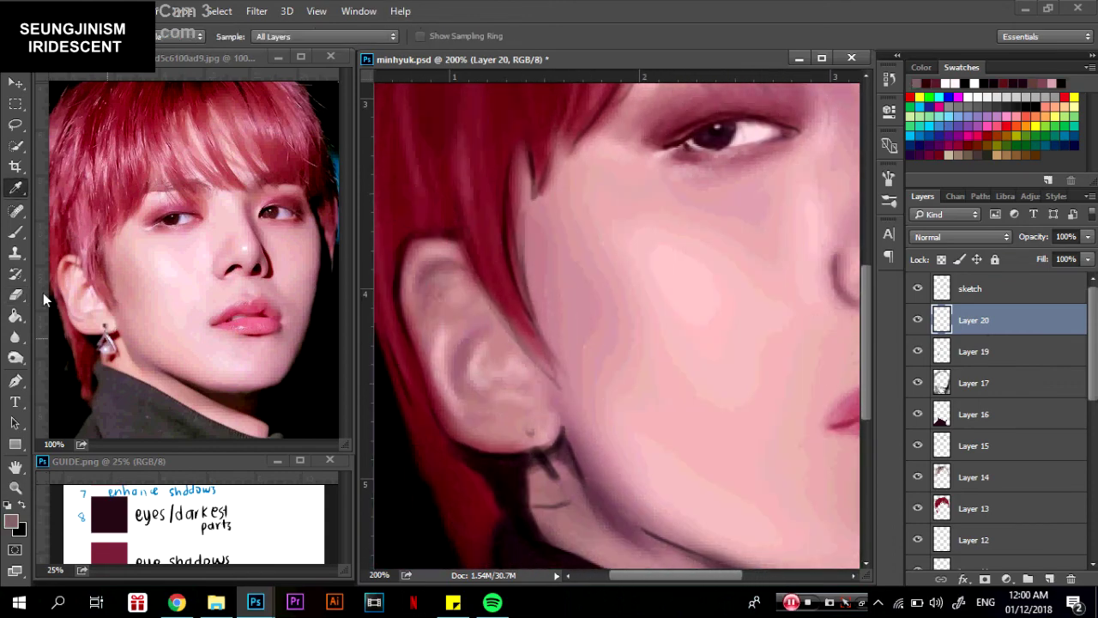
{"action": "key", "text": "0"}
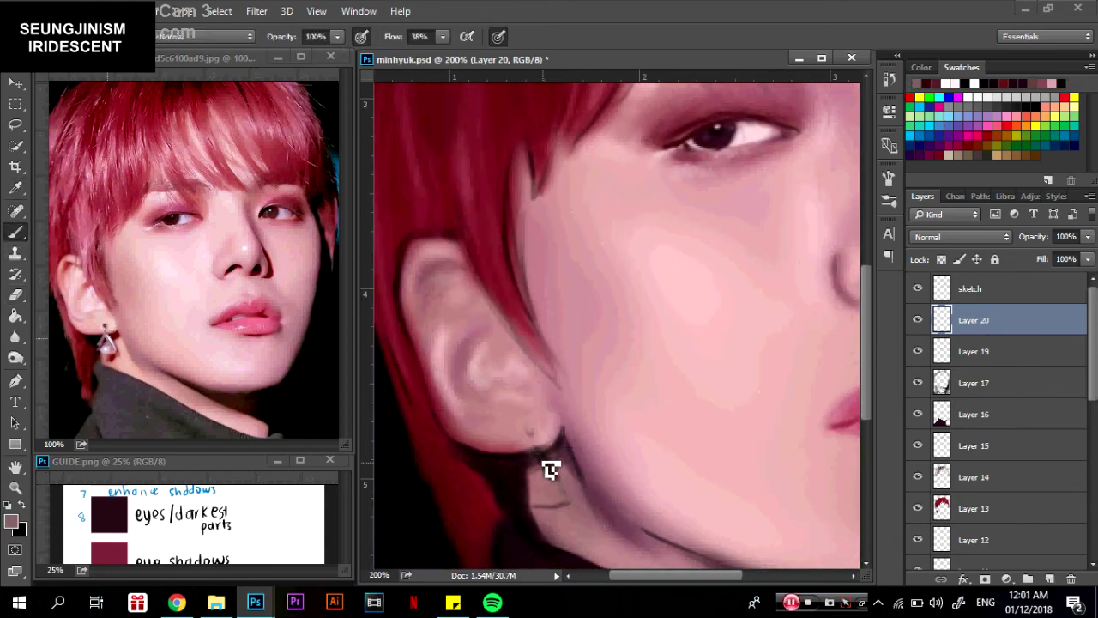
{"action": "mouse_move", "coordinate": [536, 443]}
{"action": "left_mouse_down"}
{"action": "mouse_move", "coordinate": [508, 494]}
{"action": "mouse_move", "coordinate": [539, 448]}
{"action": "left_mouse_up"}
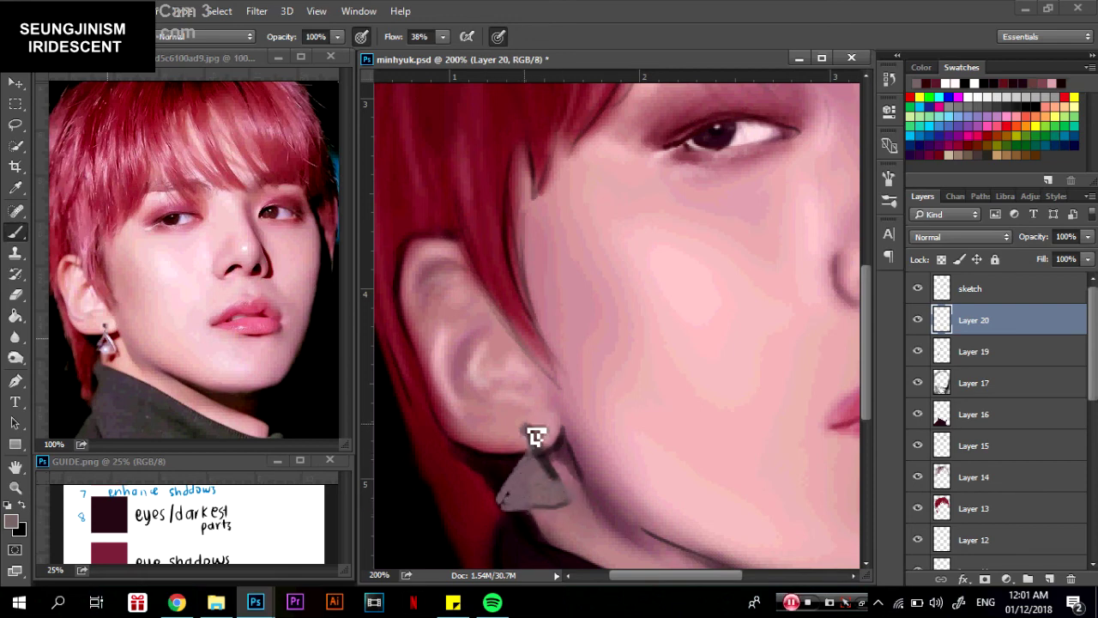
{"action": "mouse_move", "coordinate": [560, 485]}
{"action": "left_mouse_down"}
{"action": "mouse_move", "coordinate": [533, 451]}
{"action": "mouse_move", "coordinate": [531, 486]}
{"action": "mouse_move", "coordinate": [567, 507]}
{"action": "mouse_move", "coordinate": [526, 492]}
{"action": "left_mouse_up"}
Move Layer 20 above the sketch, highlight the ear's inner rim in white, and zoom out.
{"action": "key", "text": "ctrl+bracketright"}
{"action": "key", "text": "alt+bracketleft"}
{"action": "key", "text": "alt+bracketright"}
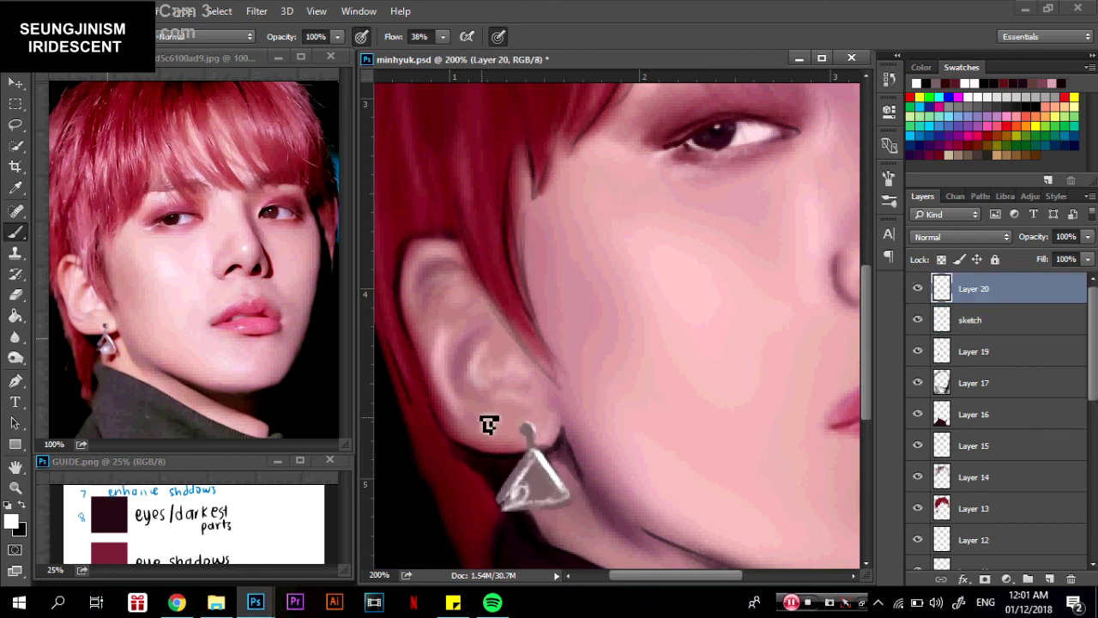
{"action": "left_click_drag", "start_coordinate": [456, 321], "coordinate": [446, 387]}
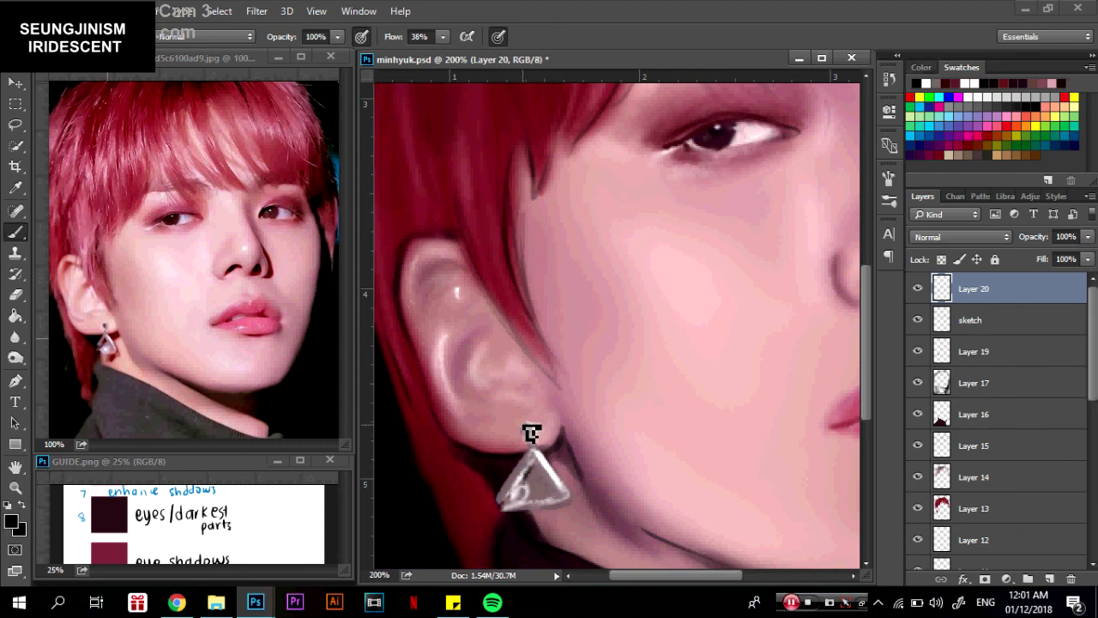
{"action": "key", "text": "ctrl+minus"}
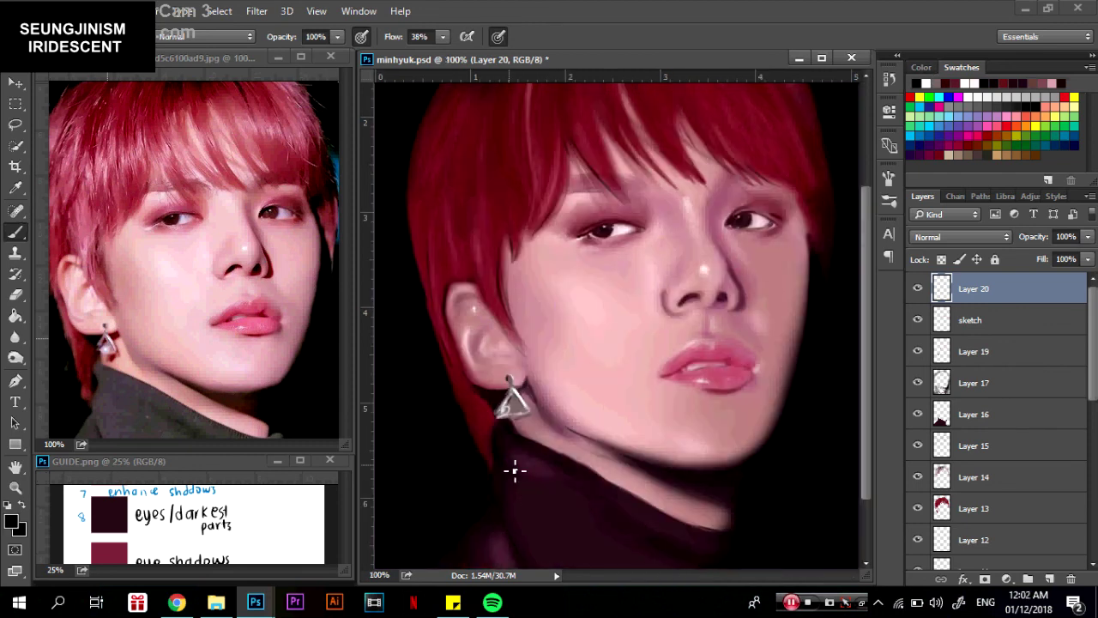
{"action": "key", "text": "ctrl+minus"}
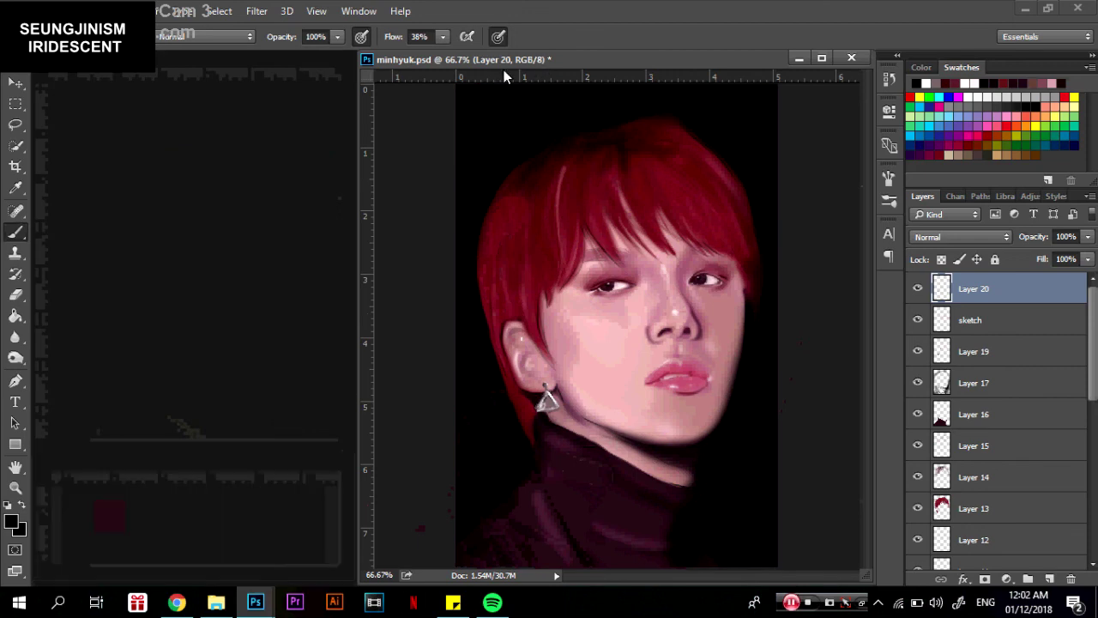
Dock the portrait to fill the workspace, switch the colour to white, and pick a soft brush preset.
{"action": "left_click_drag", "start_coordinate": [503, 60], "coordinate": [506, 63]}
{"action": "key", "text": "ctrl+plus"}
{"action": "key", "text": "x"}
{"action": "left_click", "coordinate": [39, 36]}
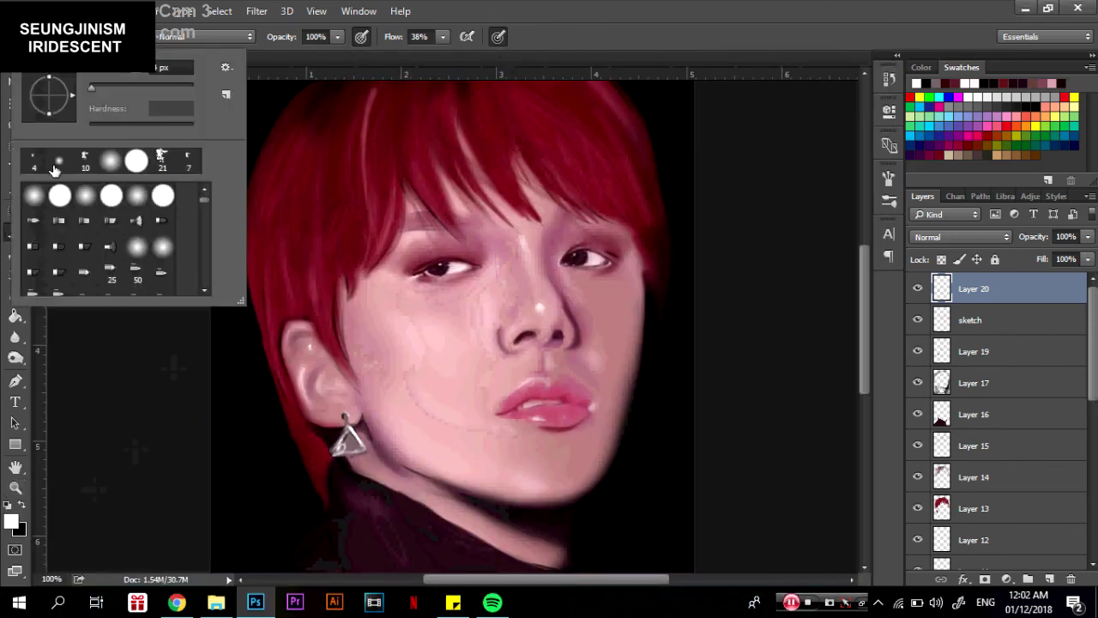
{"action": "left_click", "coordinate": [338, 36]}
{"action": "left_click", "coordinate": [39, 36]}
{"action": "left_click", "coordinate": [524, 240]}
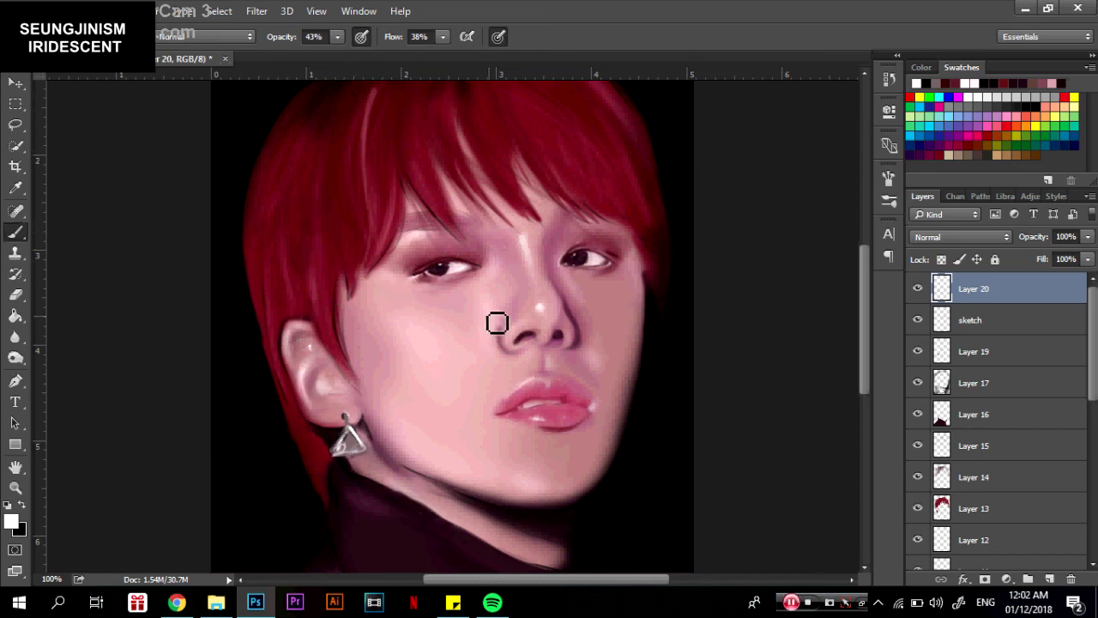
Lower the brush opacity to 18%, zoom out, and add a new Layer 21.
{"action": "left_click", "coordinate": [38, 36]}
{"action": "left_click", "coordinate": [437, 370]}
{"action": "key", "text": "1"}
{"action": "key", "text": "8"}
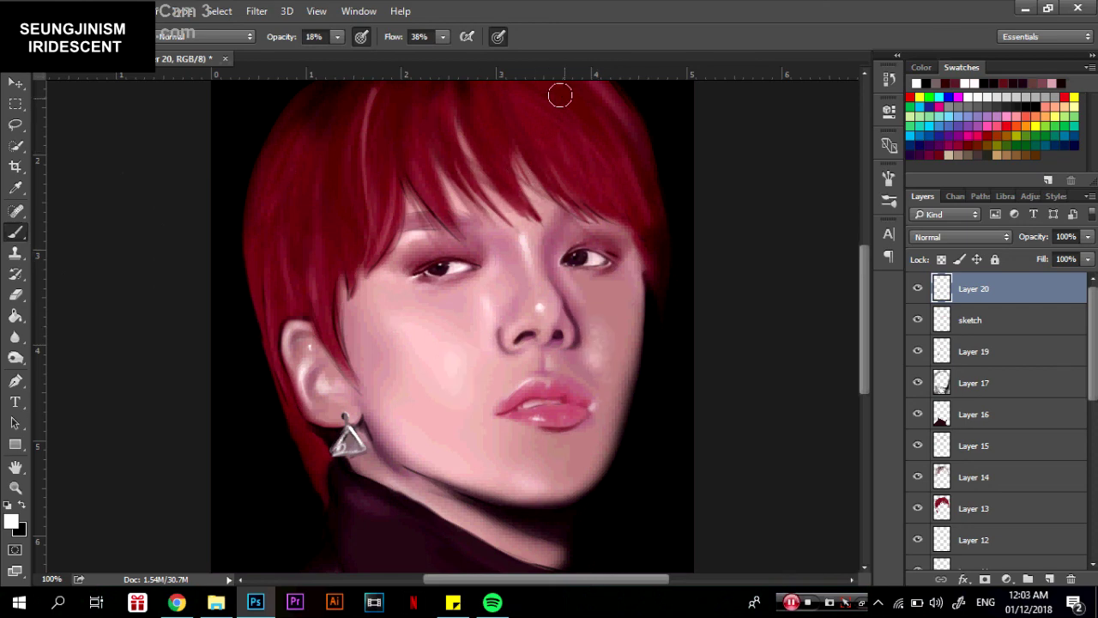
{"action": "key", "text": "ctrl+minus"}
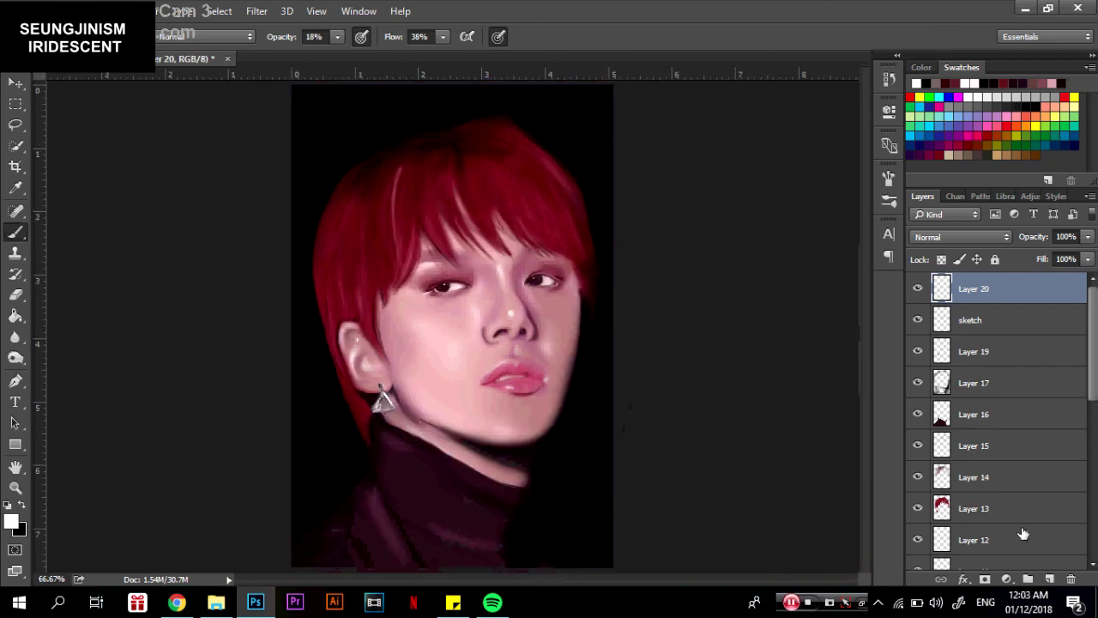
{"action": "left_click", "coordinate": [1048, 579]}
{"action": "left_click", "coordinate": [11, 521]}
Pick a dark red colour and a large soft brush at 30% opacity, testing one dab.
{"action": "key", "text": "Escape"}
{"action": "key", "text": "i"}
{"action": "left_click", "coordinate": [11, 520]}
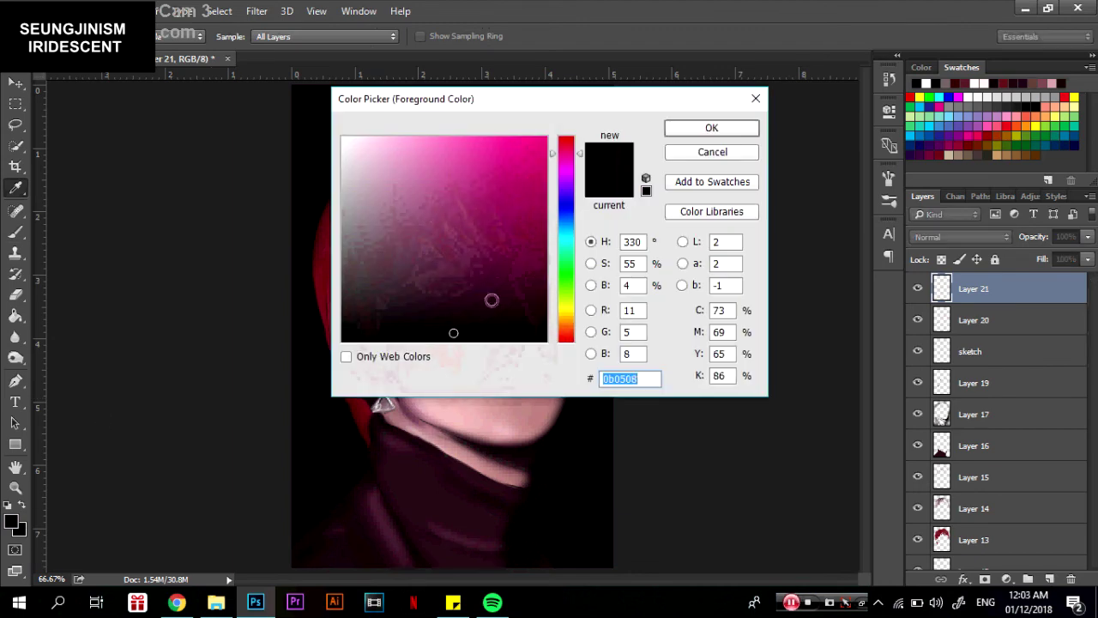
{"action": "left_click", "coordinate": [510, 263]}
{"action": "left_click", "coordinate": [711, 128]}
{"action": "key", "text": "b"}
{"action": "left_click", "coordinate": [38, 36]}
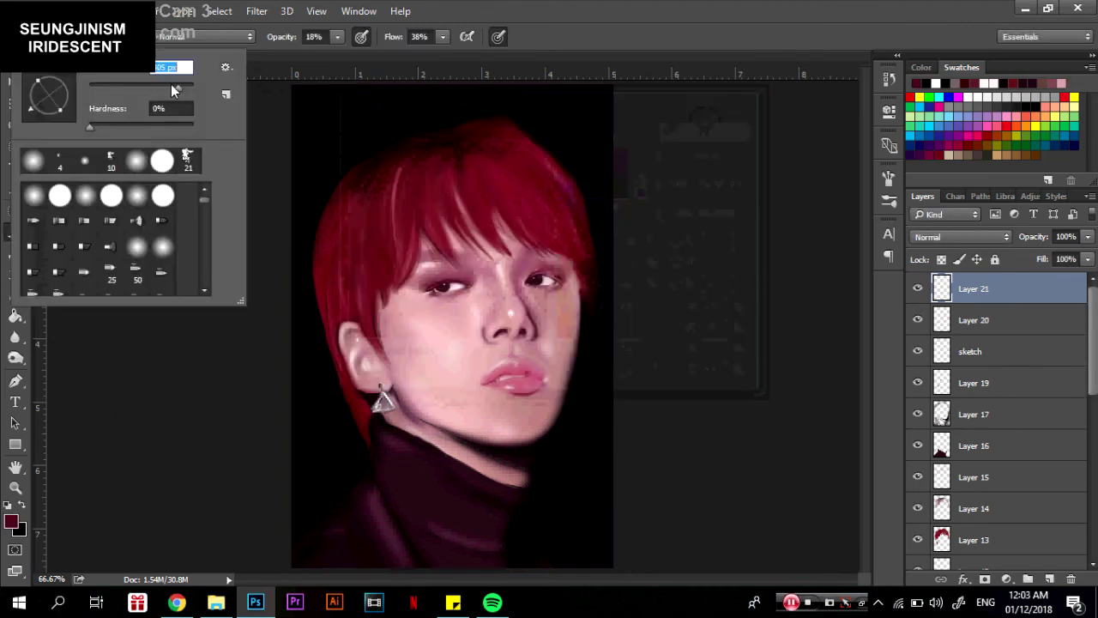
{"action": "key", "text": "Return"}
{"action": "key", "text": "5"}
{"action": "key", "text": "5"}
{"action": "left_click", "coordinate": [21, 512]}
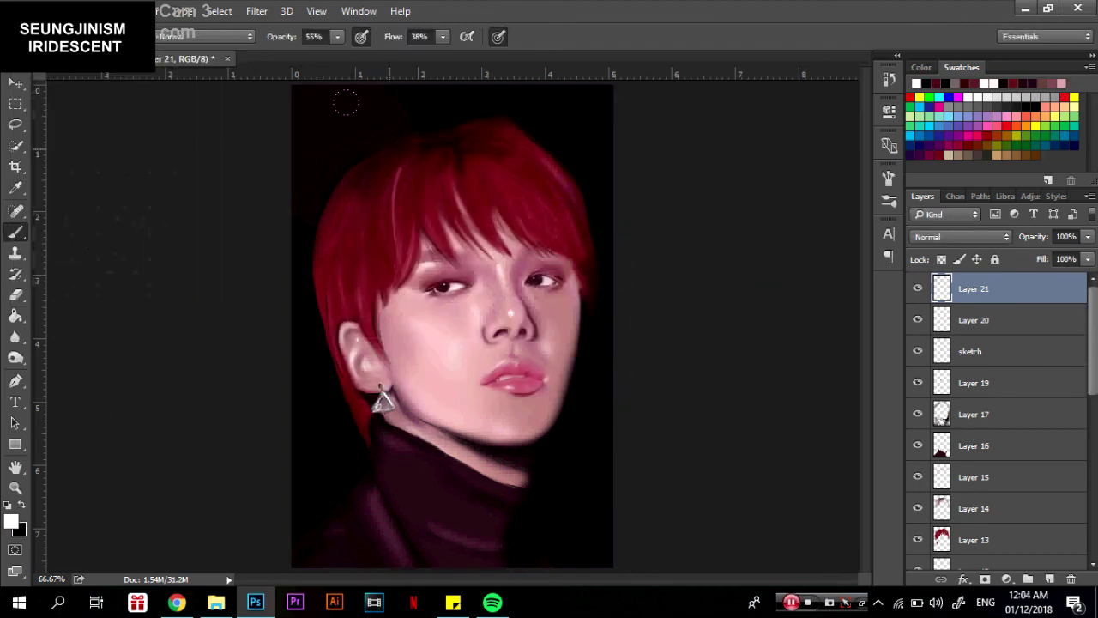
{"action": "left_click_drag", "start_coordinate": [337, 36], "coordinate": [317, 55]}
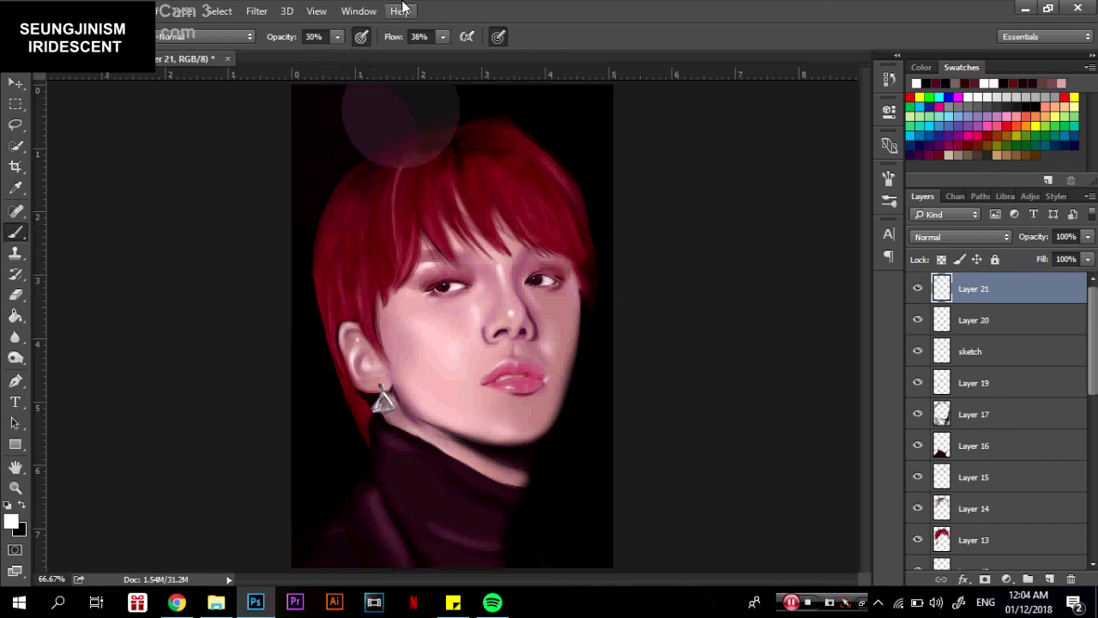
{"action": "left_click", "coordinate": [301, 179]}
Undo the dab and paint soft pink shading along the jaw and neck.
{"action": "key", "text": "ctrl+z"}
{"action": "left_click", "coordinate": [10, 521]}
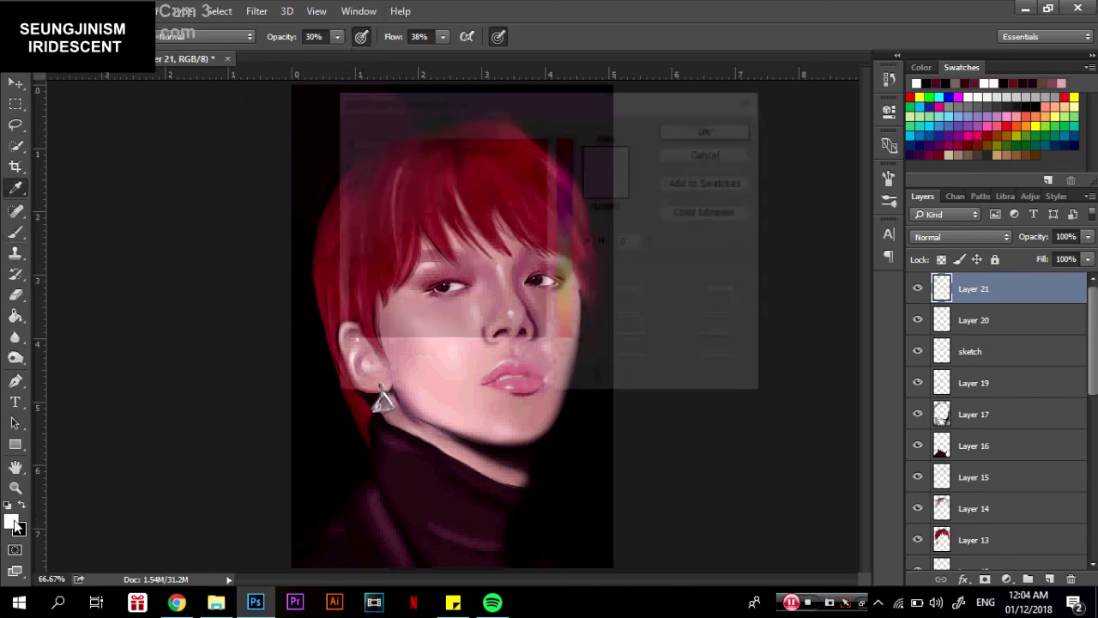
{"action": "left_click", "coordinate": [507, 176]}
{"action": "key", "text": "Return"}
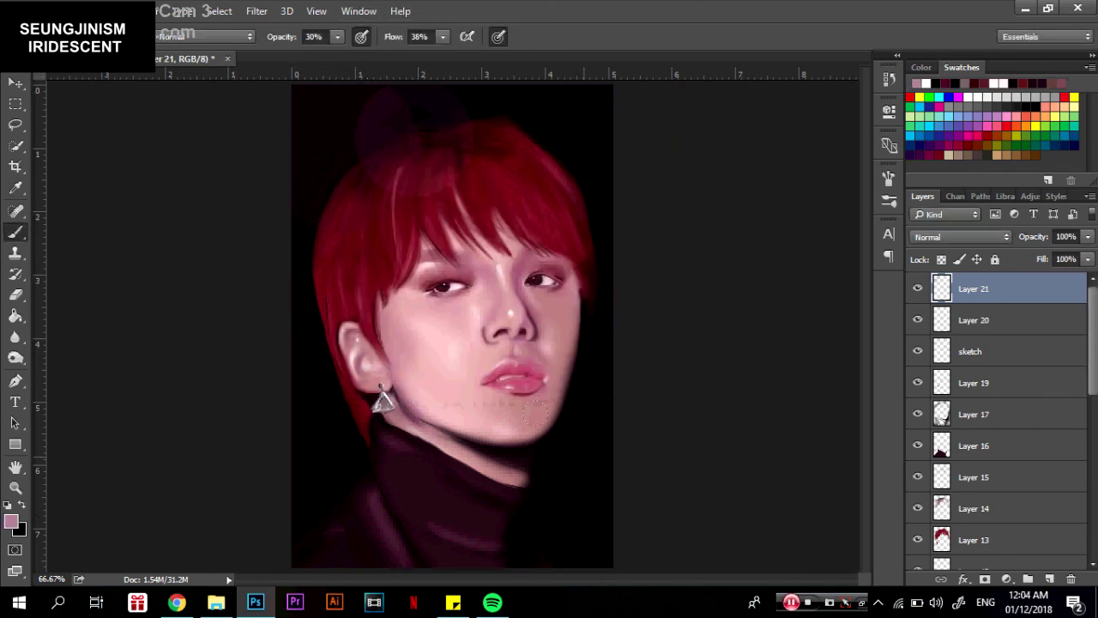
{"action": "left_click_drag", "start_coordinate": [534, 413], "coordinate": [496, 465]}
Switch to dark maroon and fade Layer 21 to about 44% opacity.
{"action": "left_click", "coordinate": [13, 520]}
{"action": "left_click", "coordinate": [549, 309]}
{"action": "key", "text": "Return"}
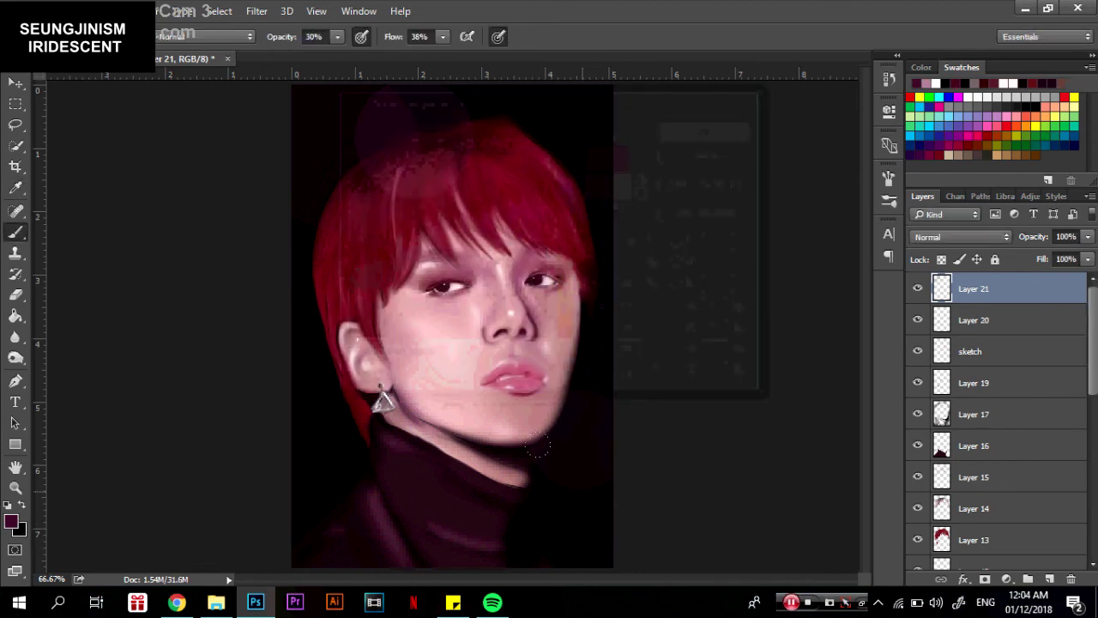
{"action": "left_click_drag", "start_coordinate": [1087, 236], "coordinate": [1043, 254]}
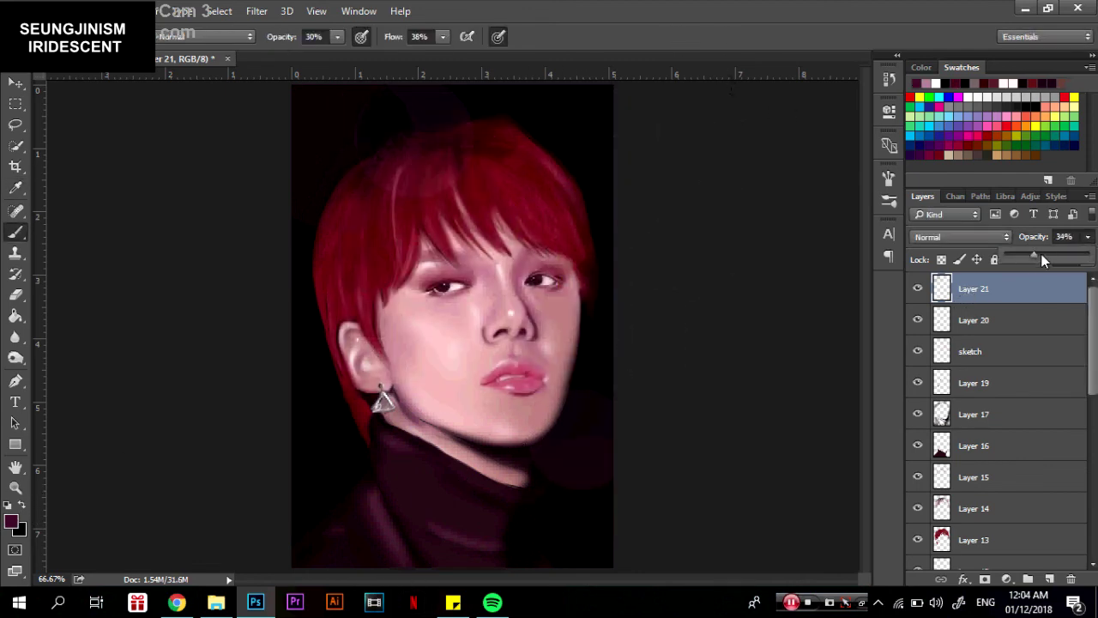